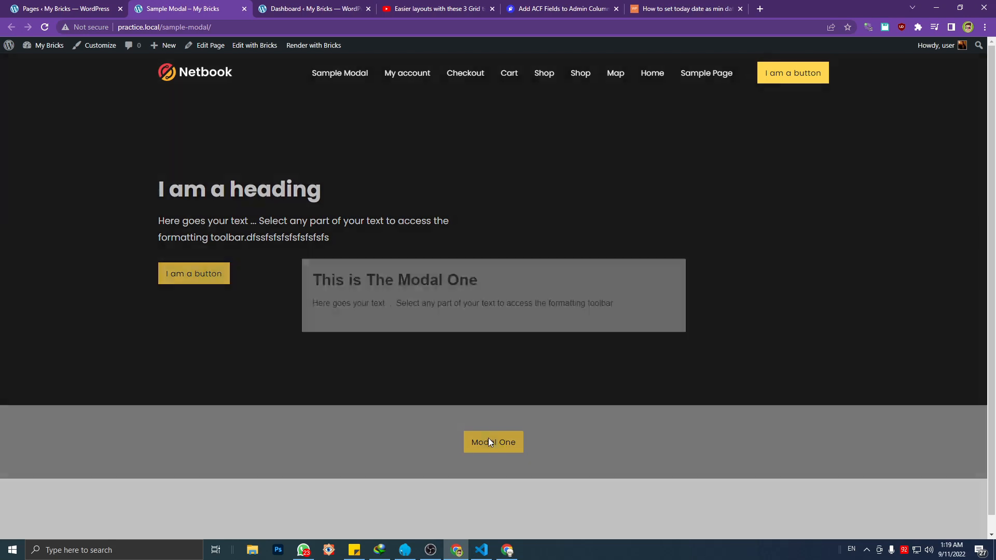
Open and close the Modal One popup several times on the Sample Modal page to examine its behaviour
left_click(474, 383)
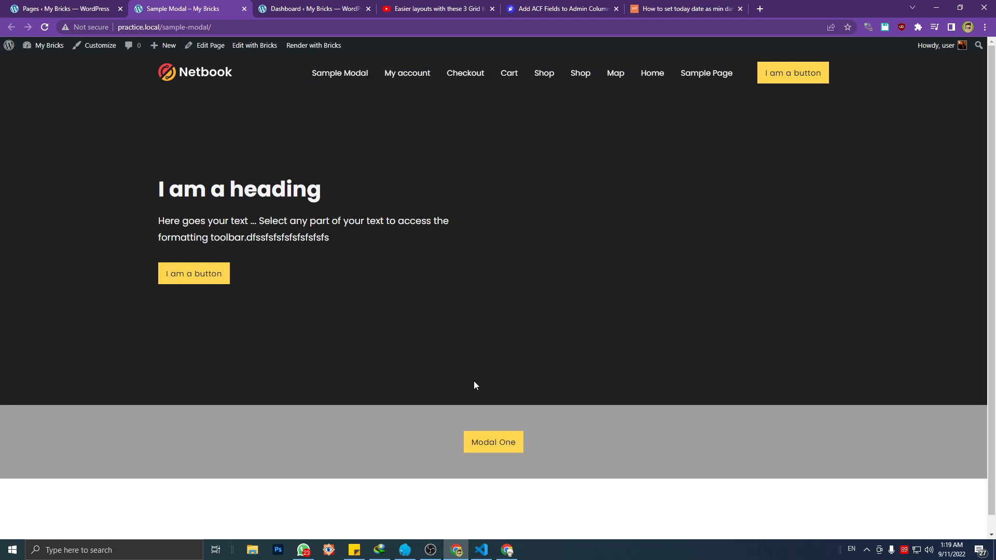
left_click(491, 433)
left_click(487, 409)
left_click(65, 8)
left_click(168, 11)
left_click(490, 437)
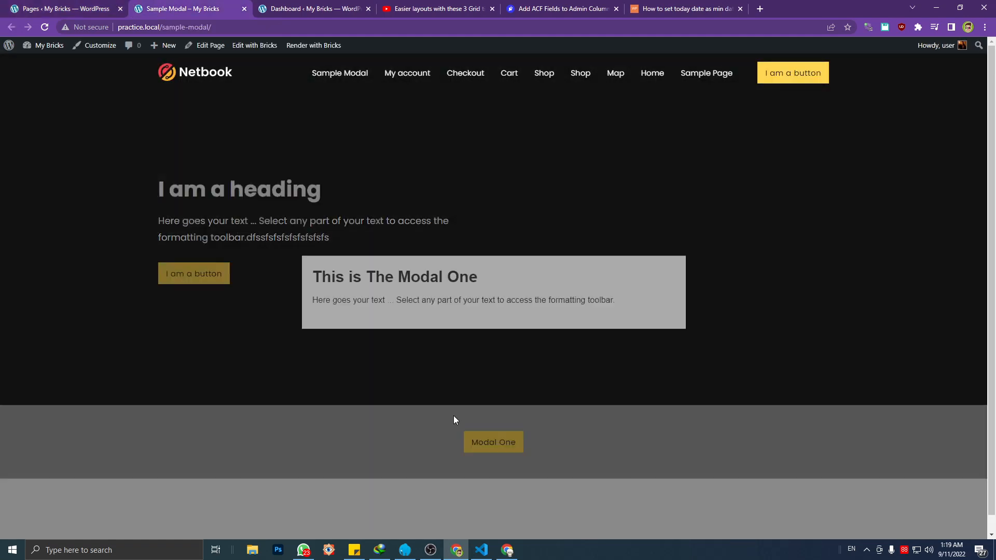
left_click(452, 417)
left_click(484, 446)
left_click(429, 405)
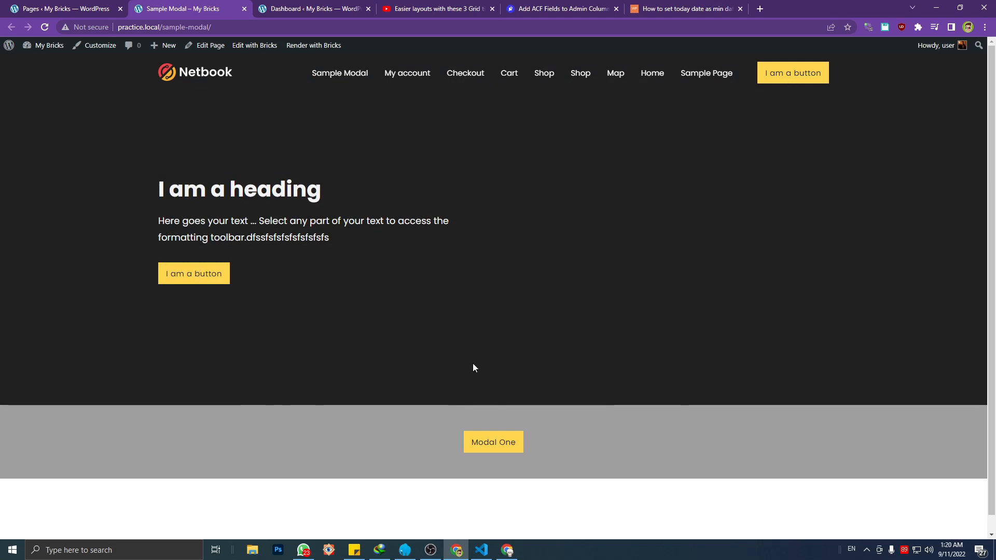
left_click(472, 445)
left_click(487, 447)
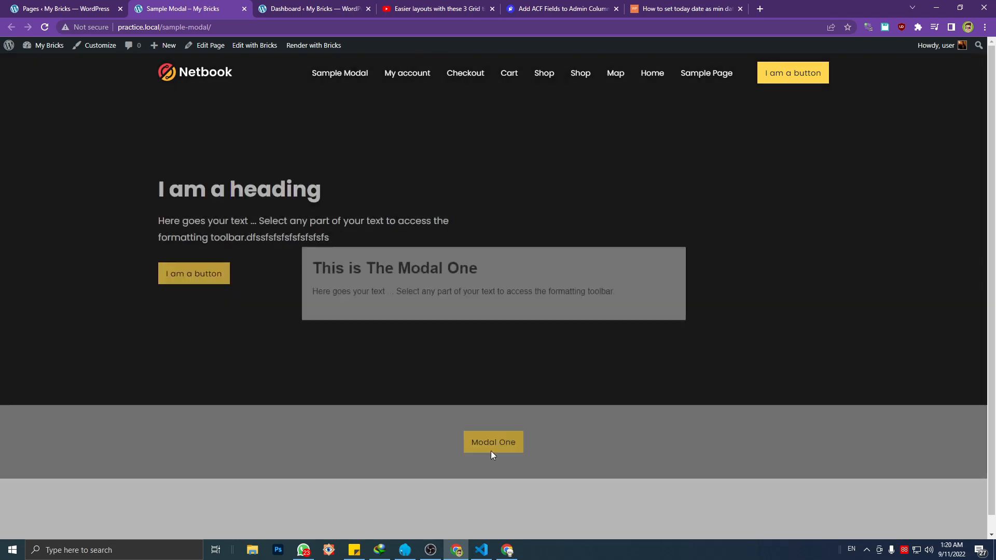
left_click(491, 451)
left_click(418, 422)
left_click(486, 438)
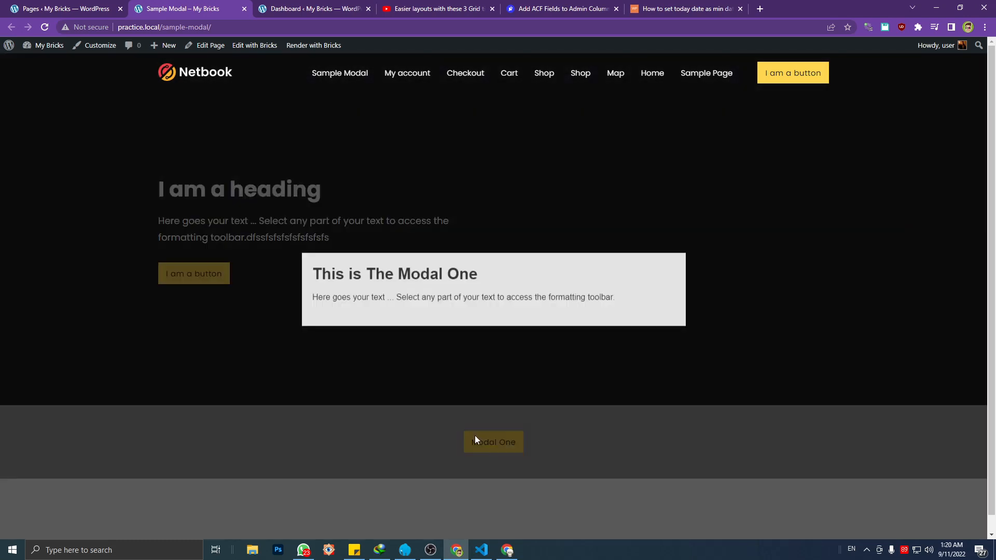
left_click(474, 436)
left_click(475, 438)
left_click(453, 428)
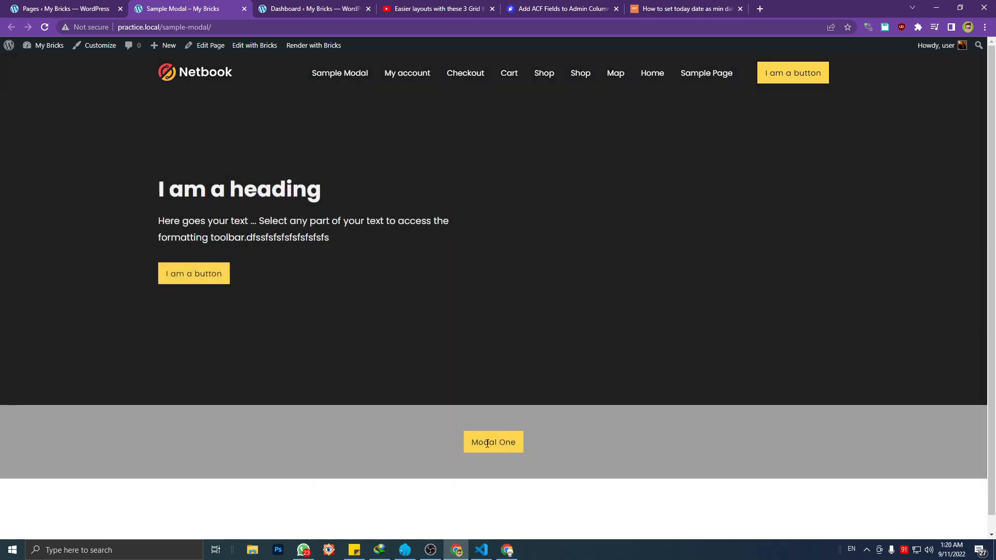
left_click(481, 434)
left_click(490, 438)
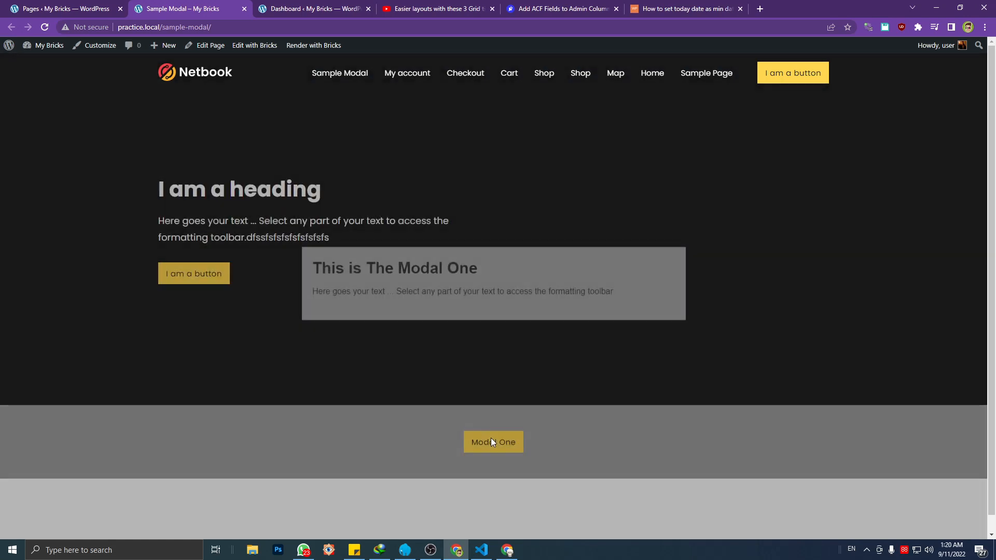
left_click(465, 435)
left_click(463, 434)
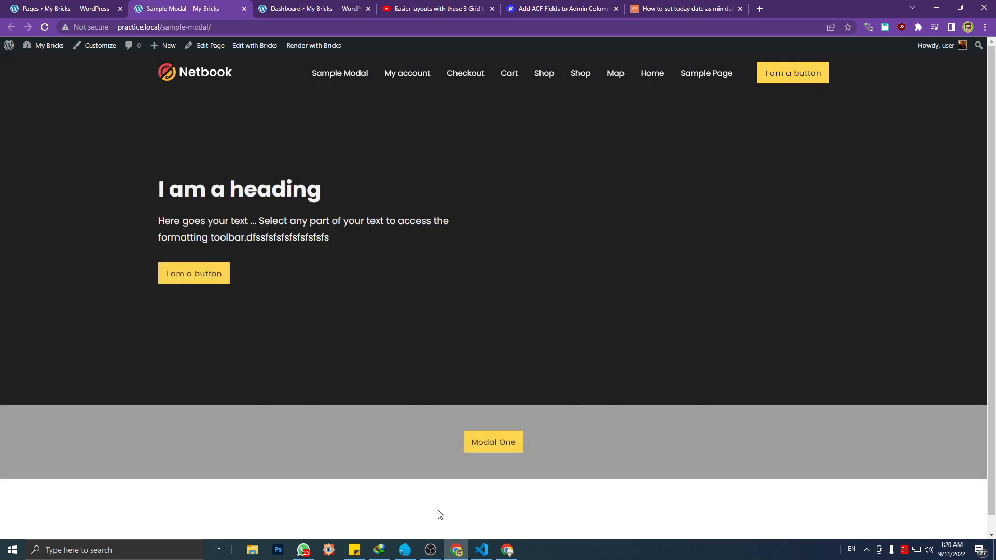
In Visual Studio Code, add a /*Button*/ comment with blank lines beneath it above the General Layout section of style.css
left_click(482, 550)
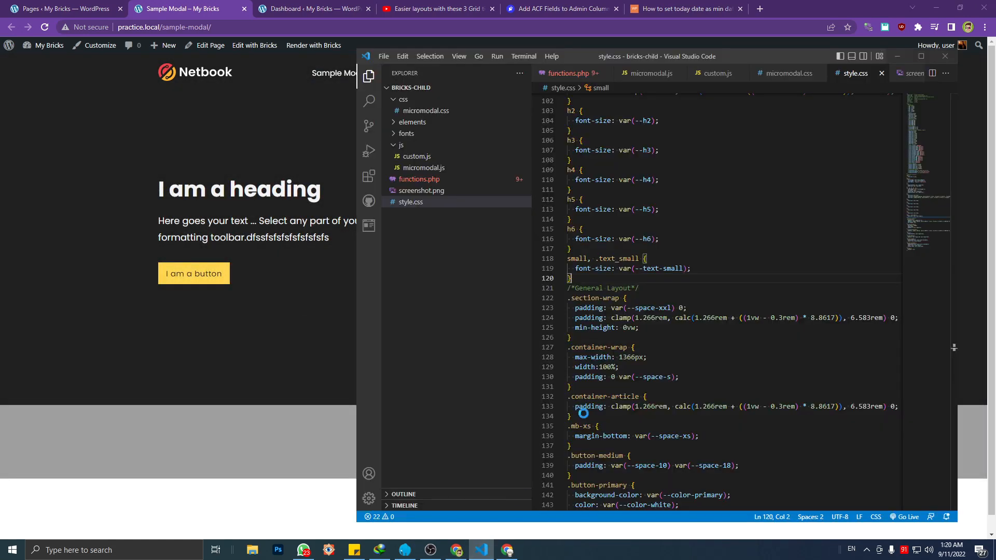
left_click(599, 337)
left_click(588, 281)
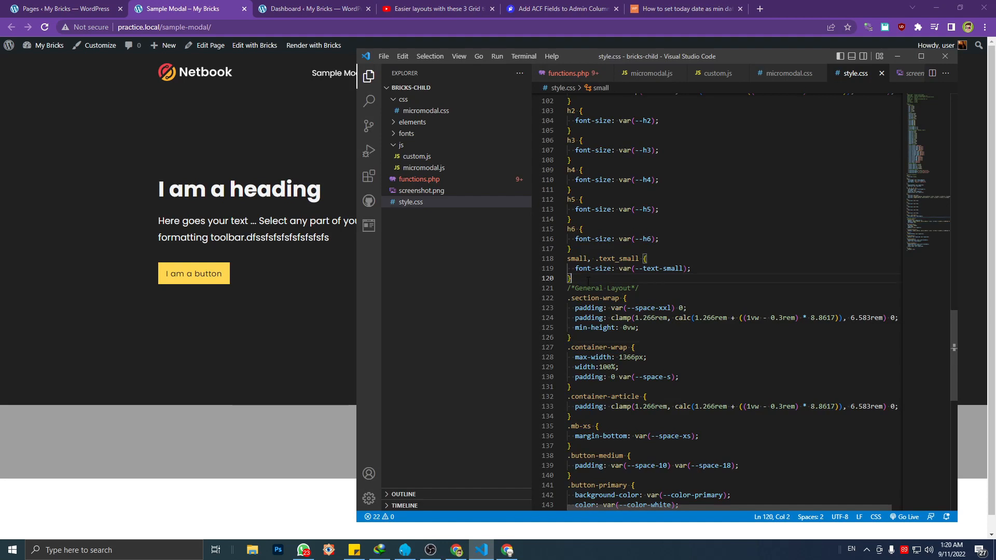
key("Return")
type("/*")
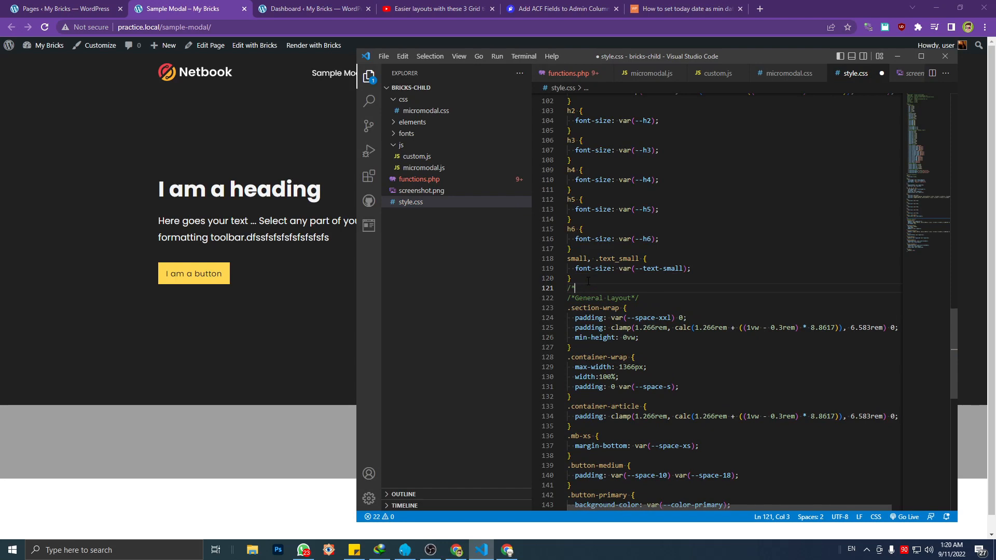
type("Button*")
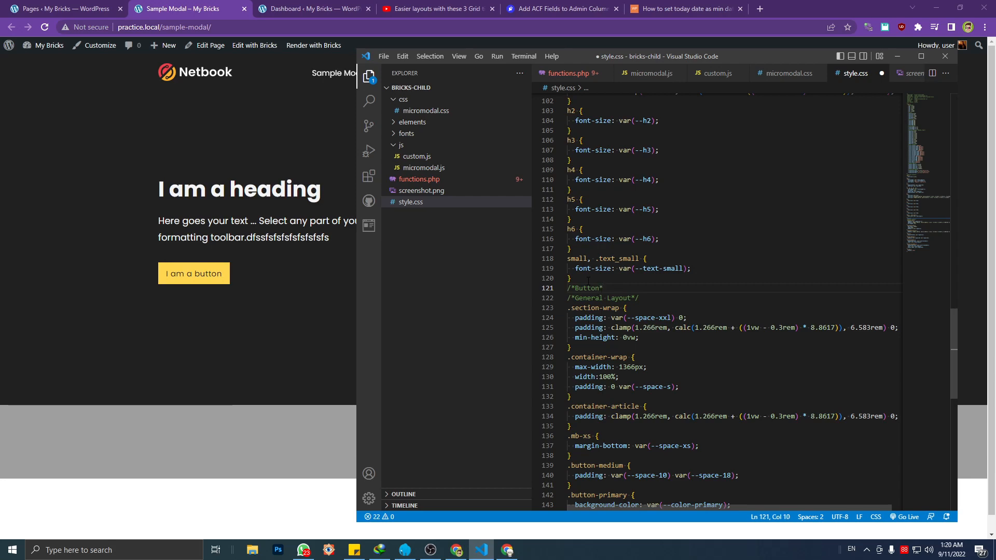
type("/")
key("Return")
key("Return")
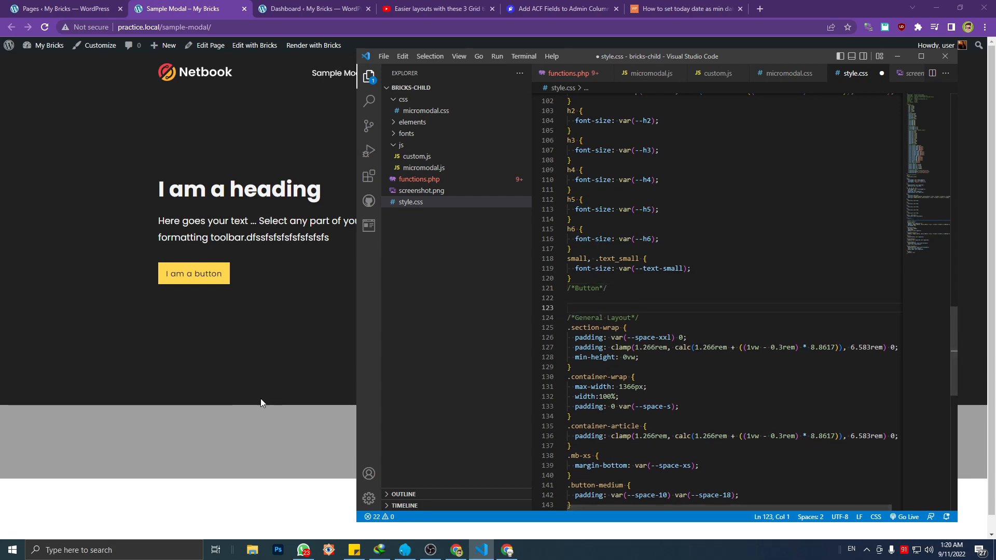
Return to the Sample Modal page in the browser and inspect the Modal One button with the developer tools
left_click(261, 399)
key("ctrl+shift+c")
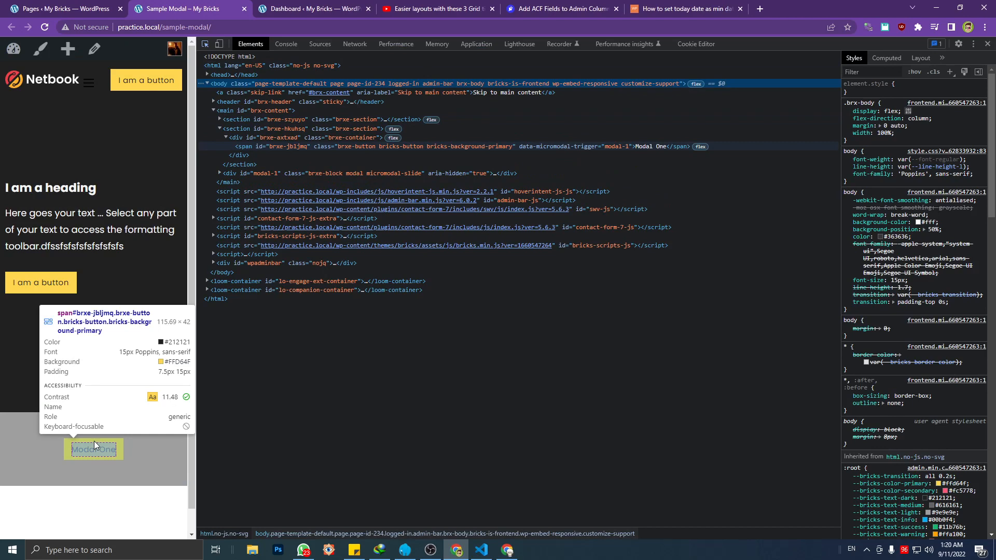
left_click(94, 441)
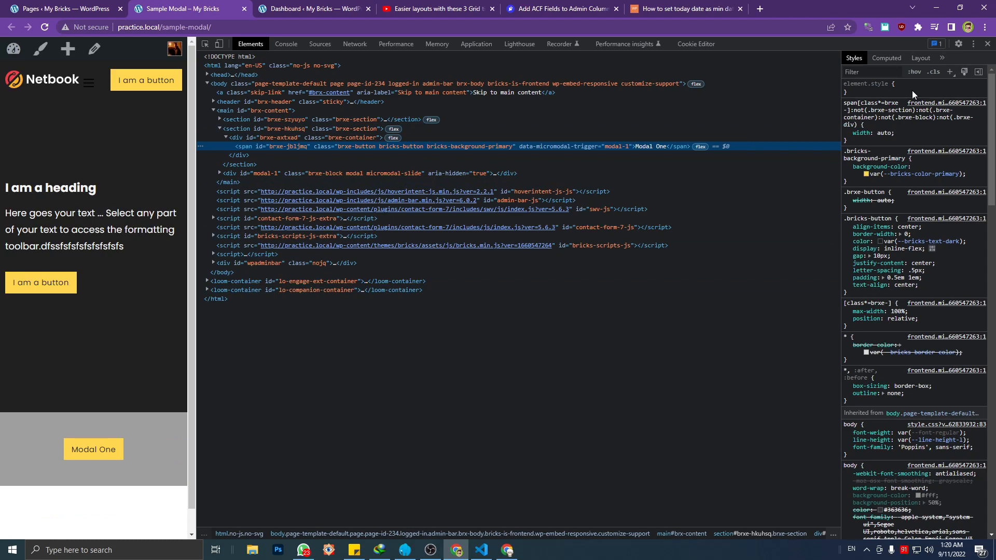
left_click(912, 90)
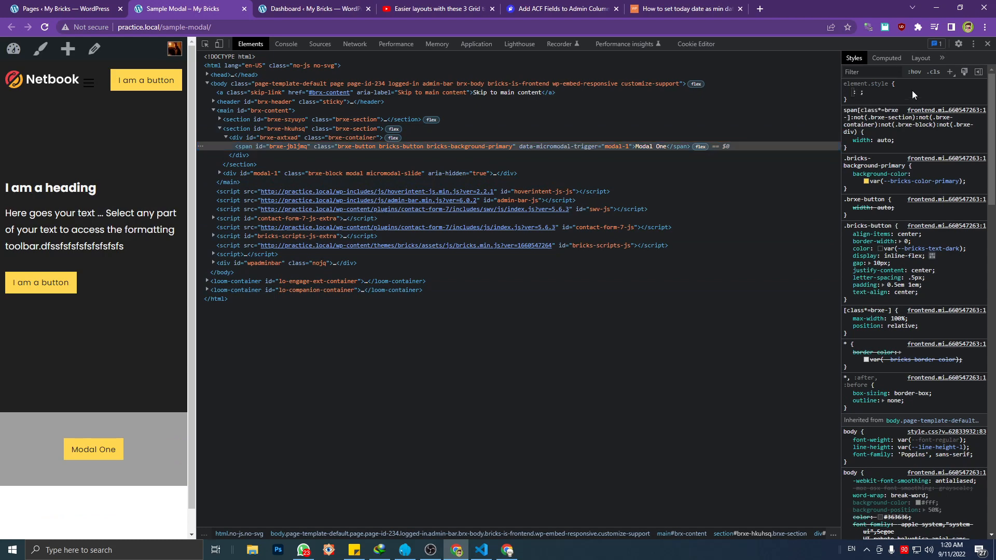
type("cursor")
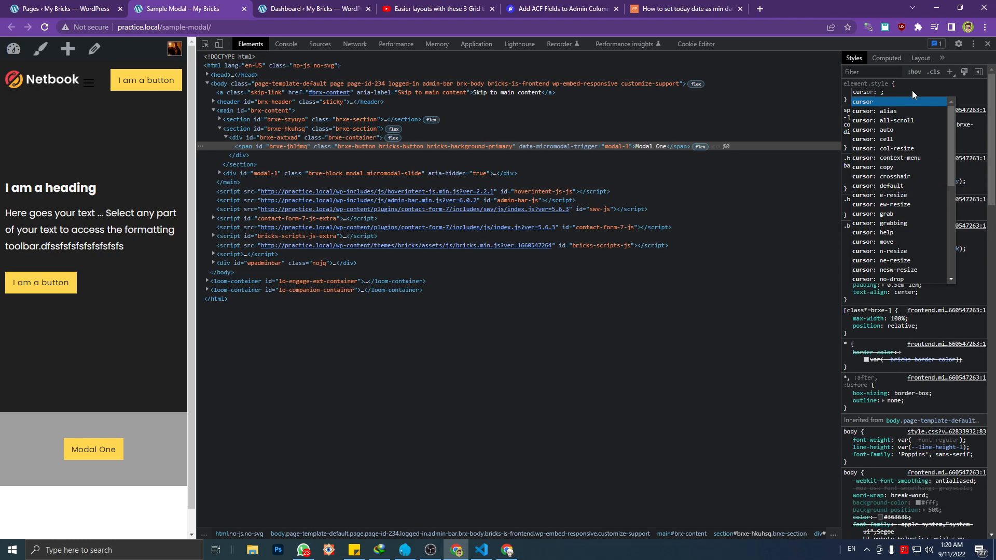
left_click(357, 146)
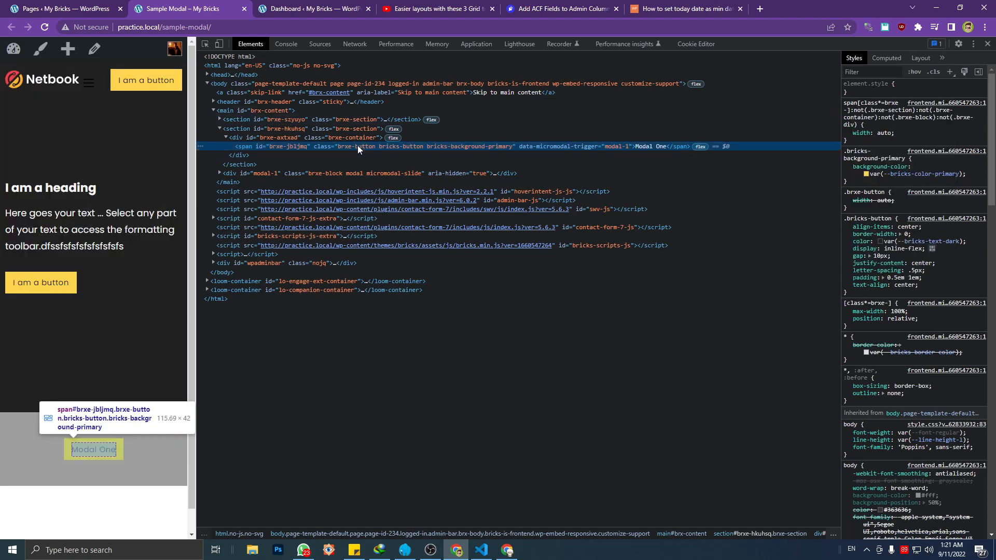
Copy the brxe-button class name from the Modal One button's span element in the page markup
double_click(367, 146)
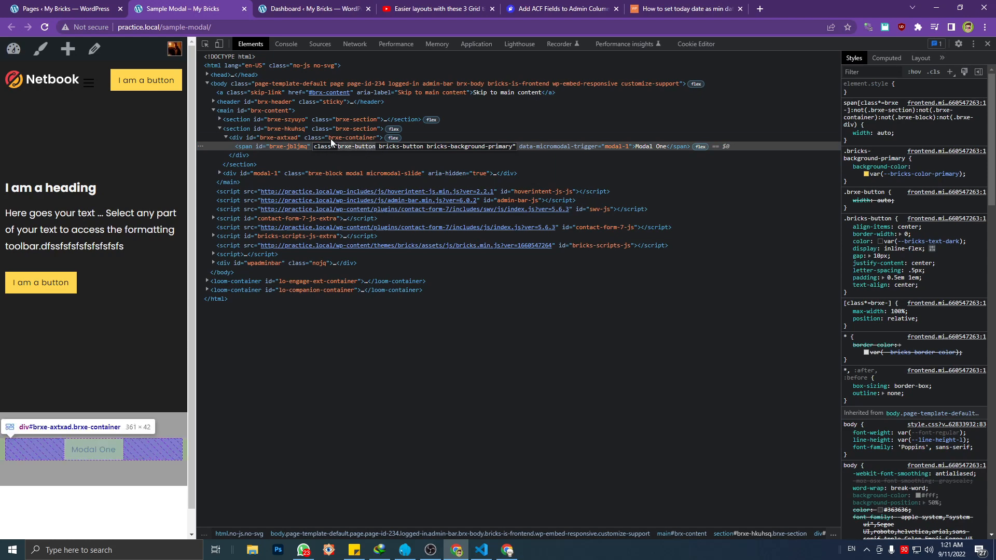
left_click(332, 138)
left_click(343, 147)
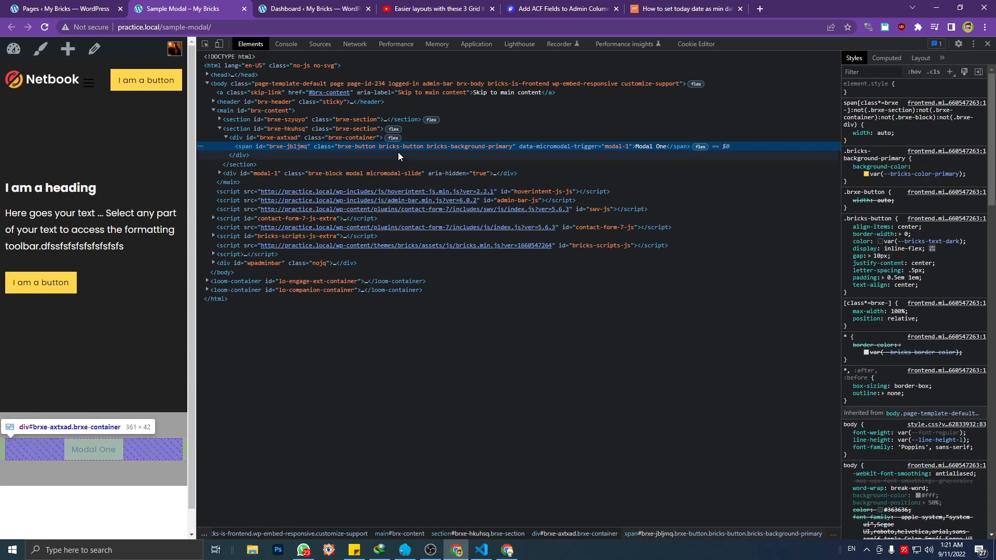
double_click(370, 146)
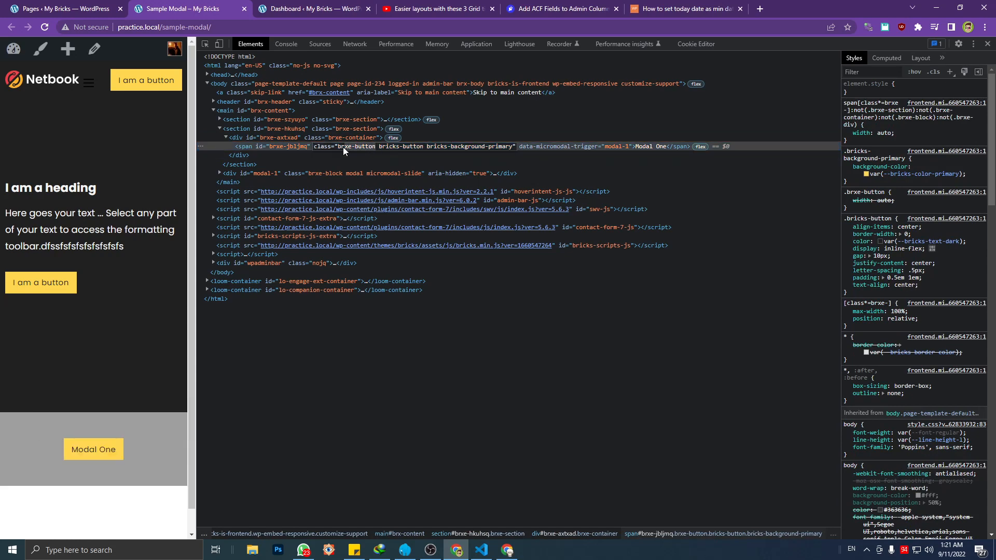
Back in Visual Studio Code, create an empty .brxe-button rule under the Button comment in style.css
left_click(481, 550)
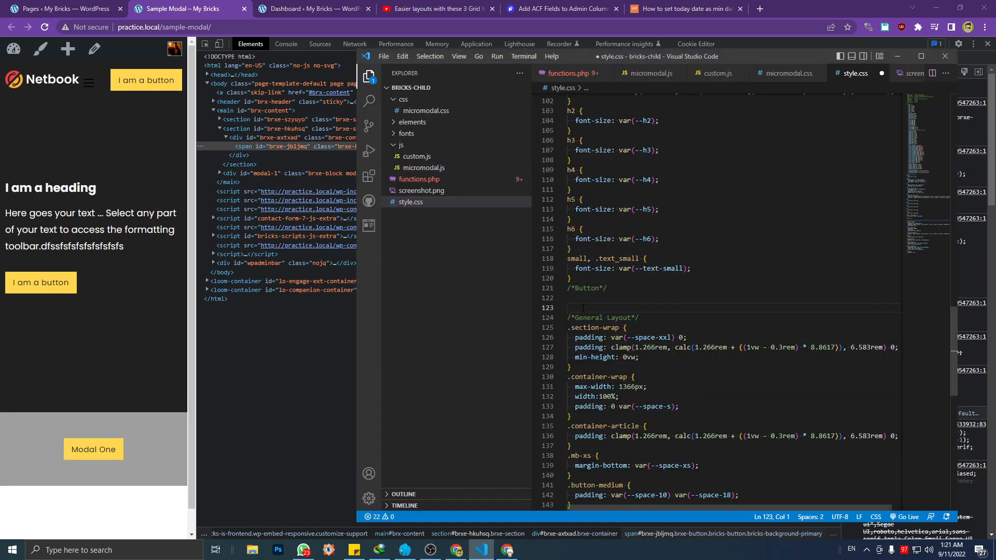
key("Up")
key("ctrl+v")
key("Left")
key("Left")
key("Left")
key("Left")
key("Left")
key("Left")
key("Left")
key("Left")
key("Left")
key("Left")
key("Left")
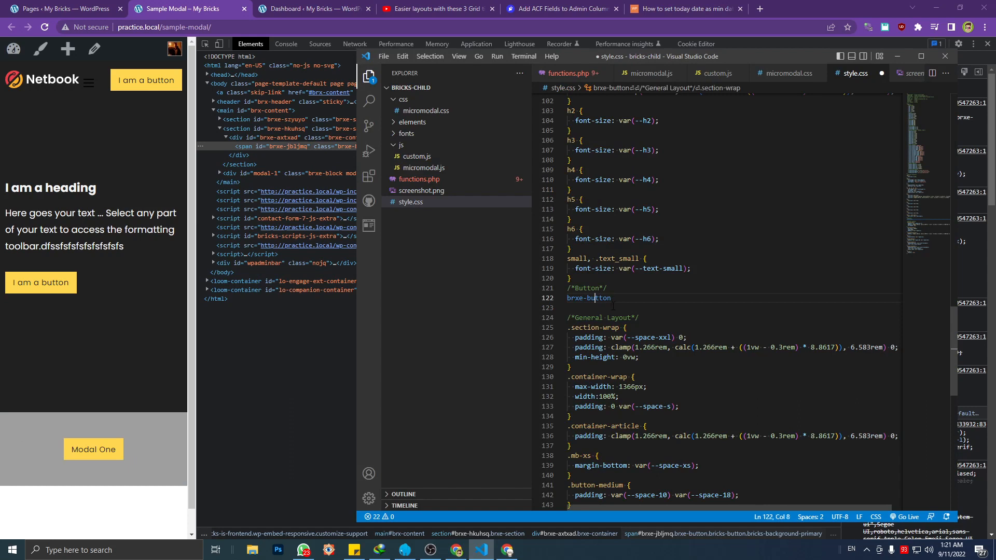
type(".")
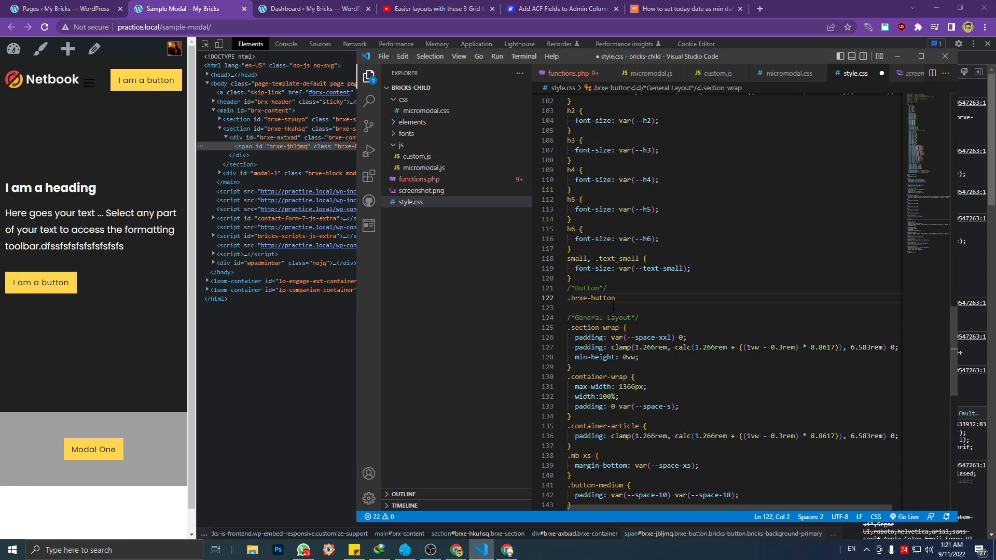
left_click(619, 299)
type("{")
key("Return")
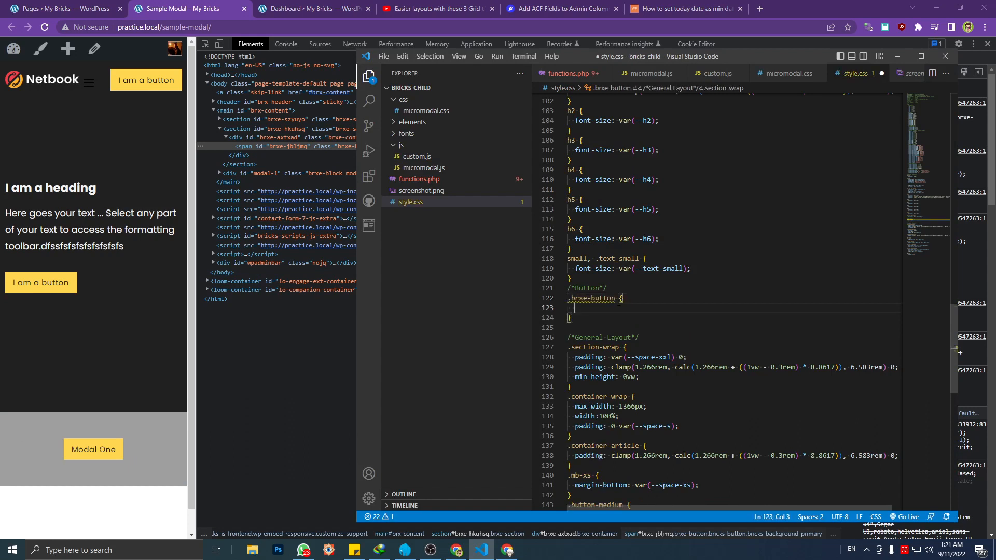
Add cursor: pointer to the .brxe-button rule and save style.css
type("curs")
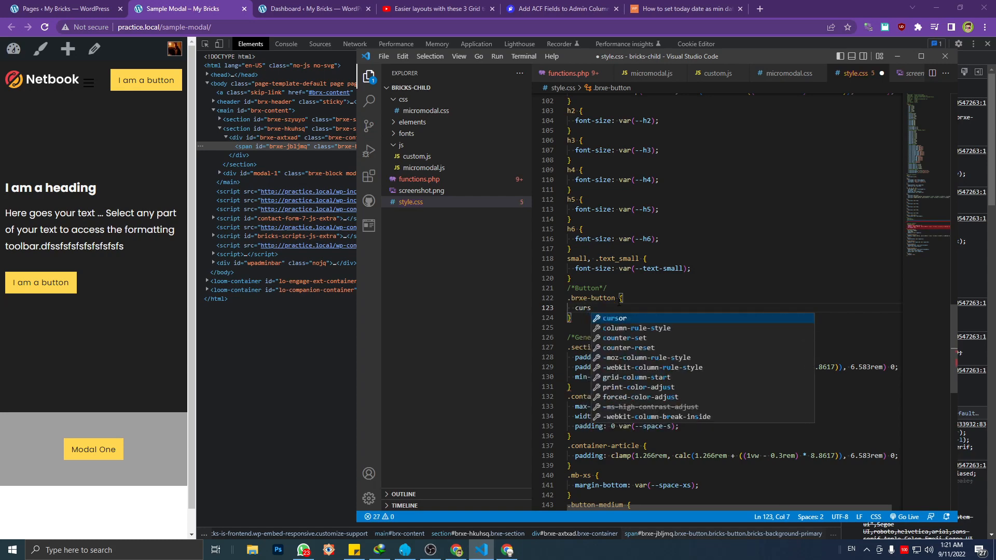
key("Return")
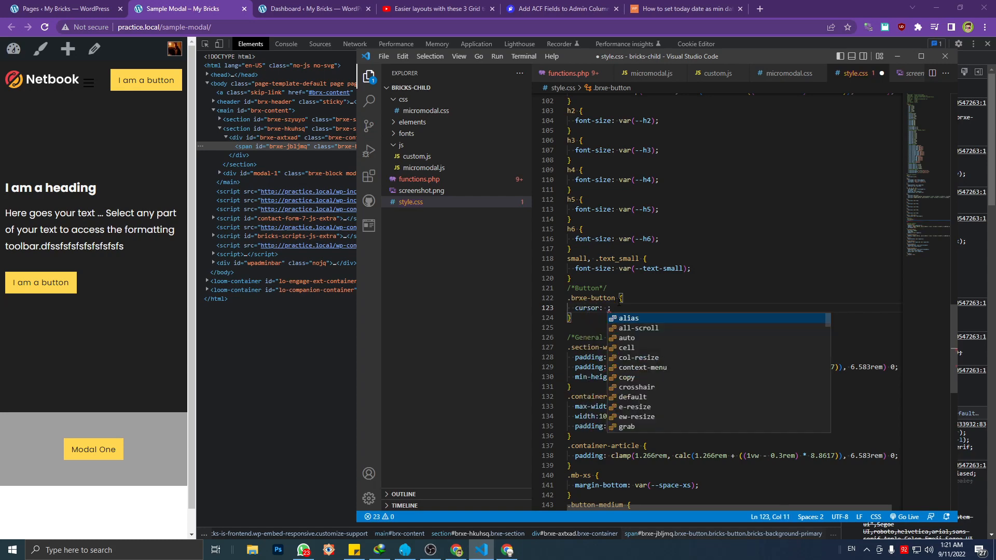
type("po")
key("Return")
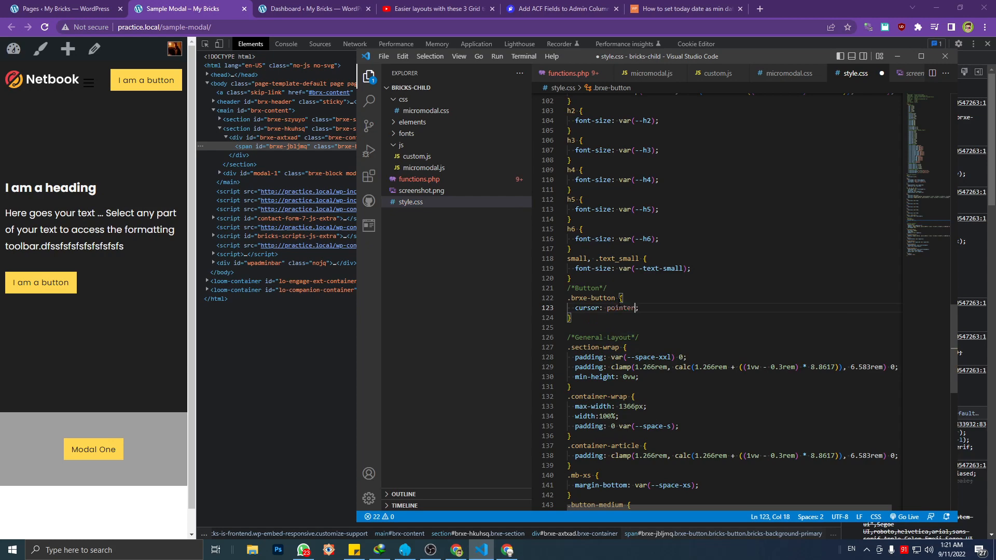
key("ctrl+s")
Reload the Sample Modal page in the browser, widen its viewport beside the developer tools, and test the Modal One button
left_click(144, 346)
key("ctrl+r")
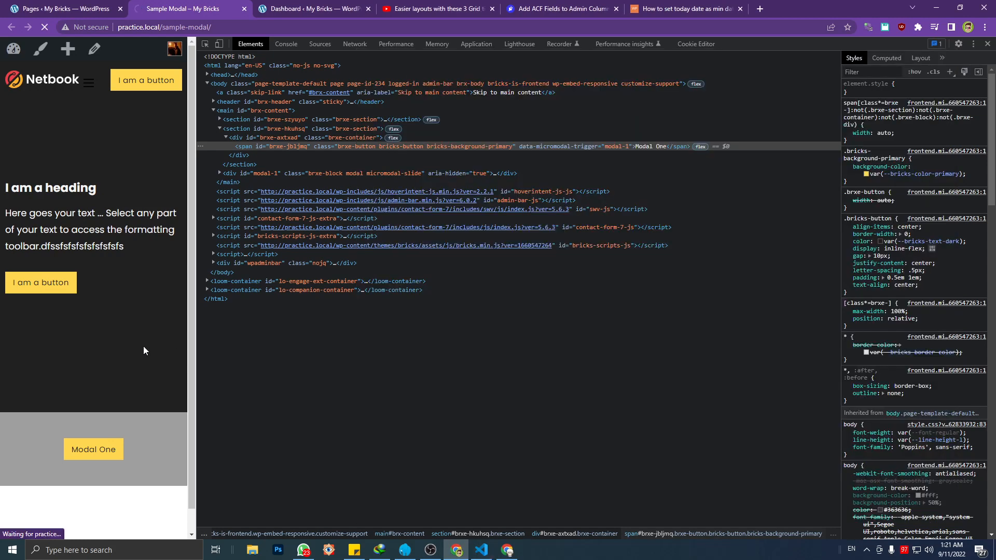
left_click_drag(196, 363, 733, 362)
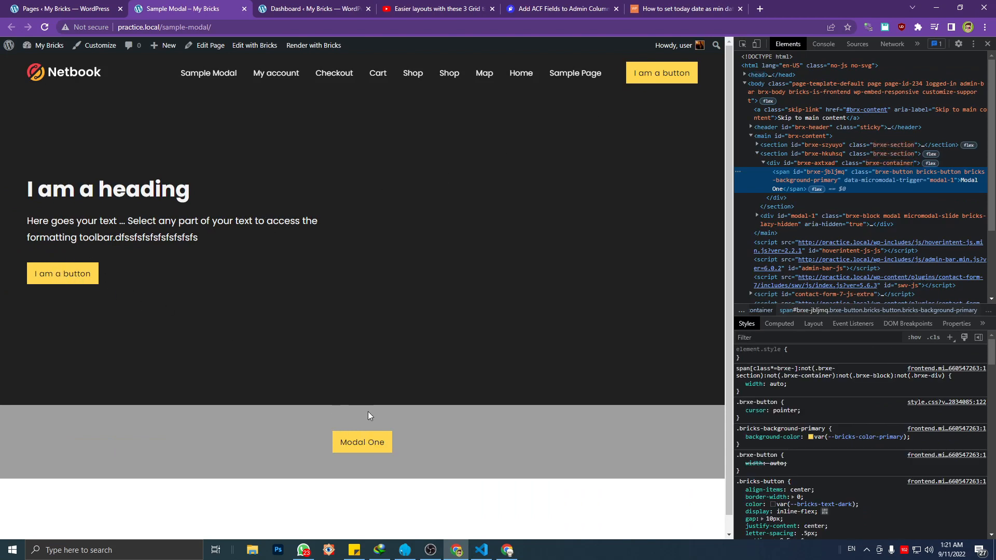
left_click(365, 441)
left_click(394, 406)
left_click(369, 443)
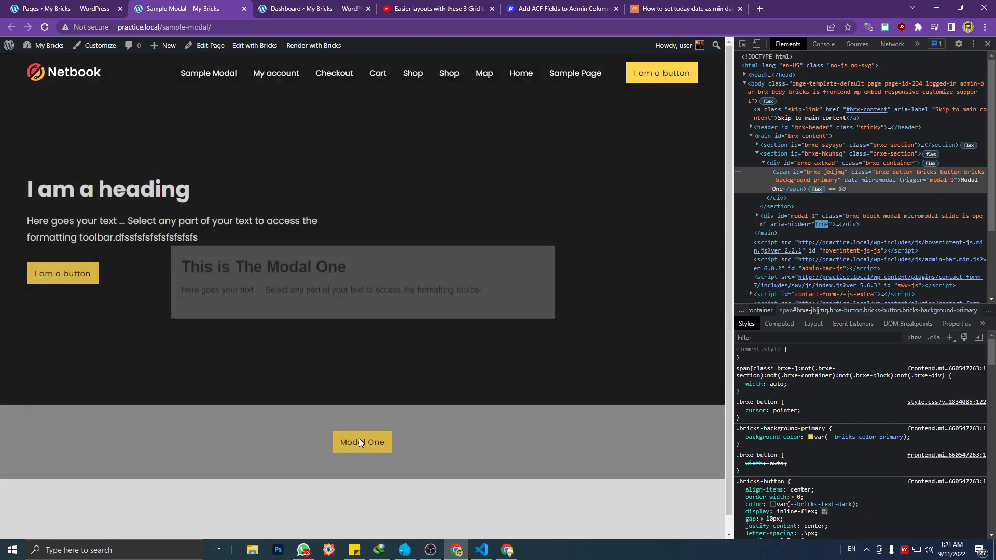
left_click(369, 353)
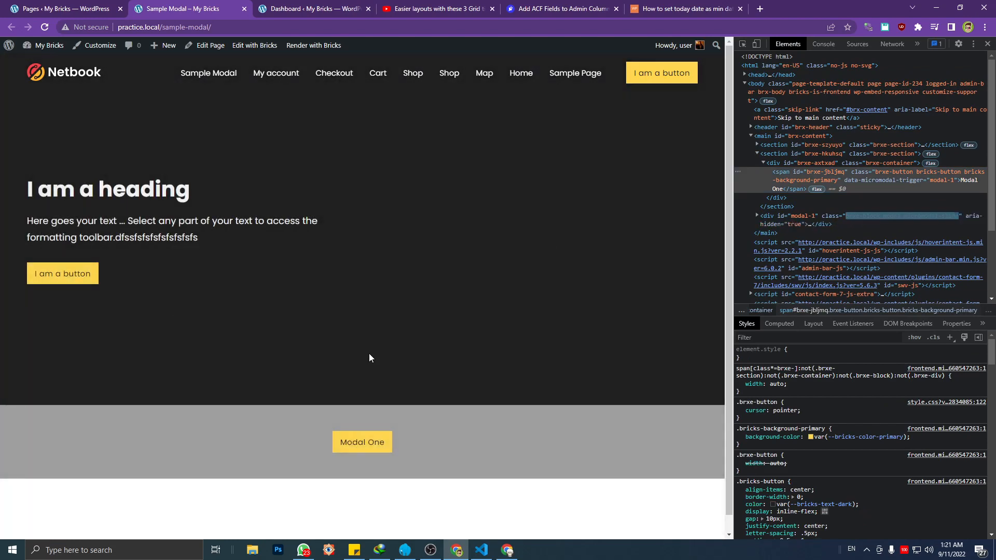
Open the Sample Modal page for editing in the Bricks builder
left_click(261, 47)
left_click(93, 9)
left_click(203, 6)
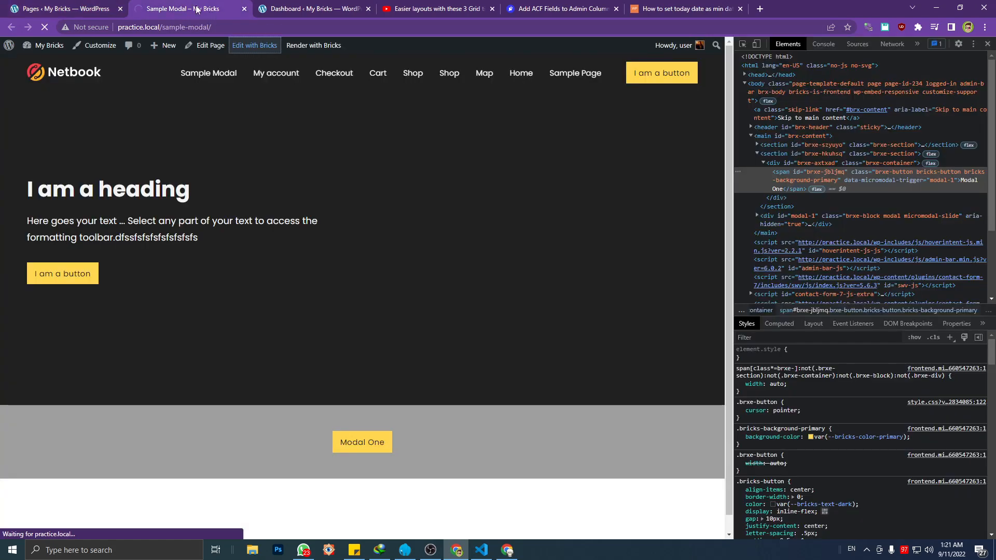
left_click(111, 5)
left_click(198, 4)
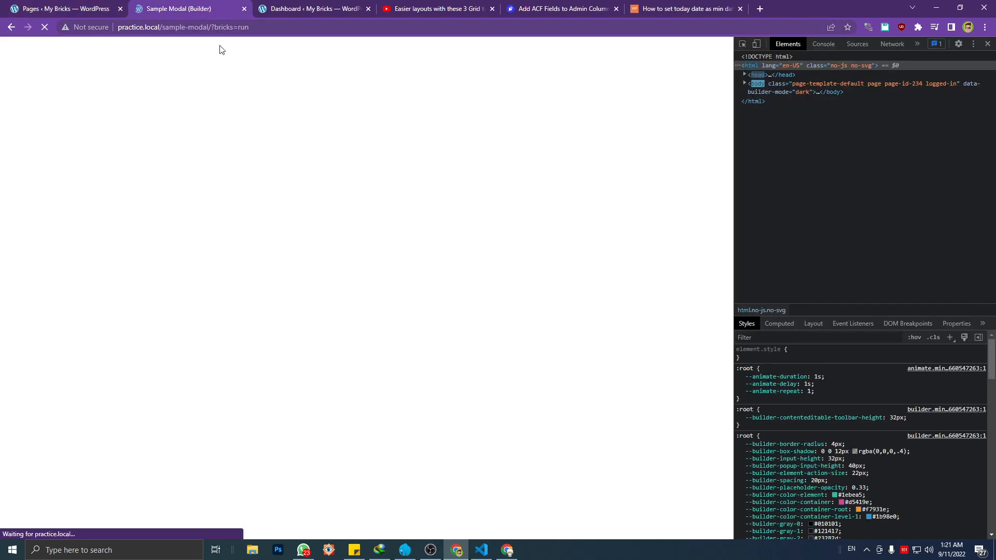
Return to the WordPress admin's Pages list in its own browser tab
left_click(86, 5)
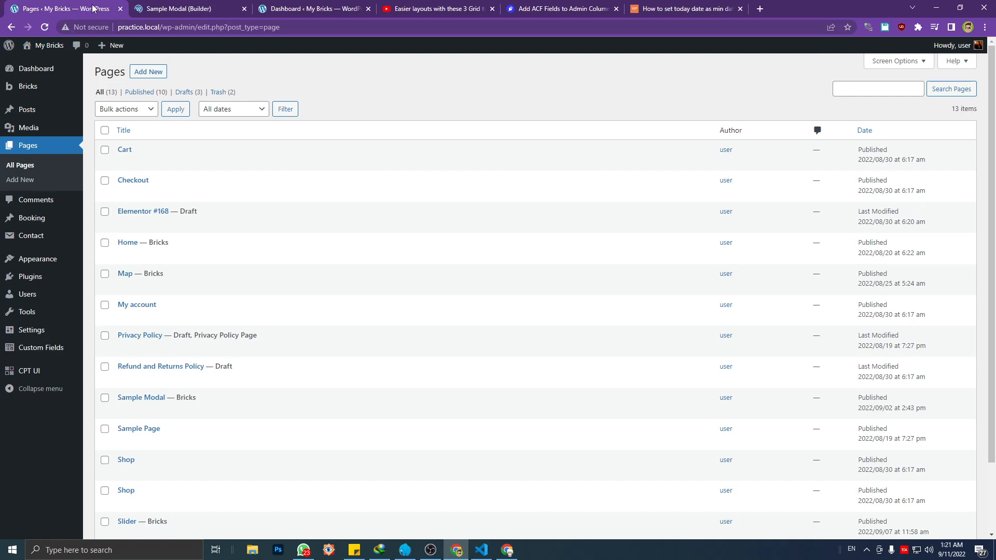
mouse_move(50, 240)
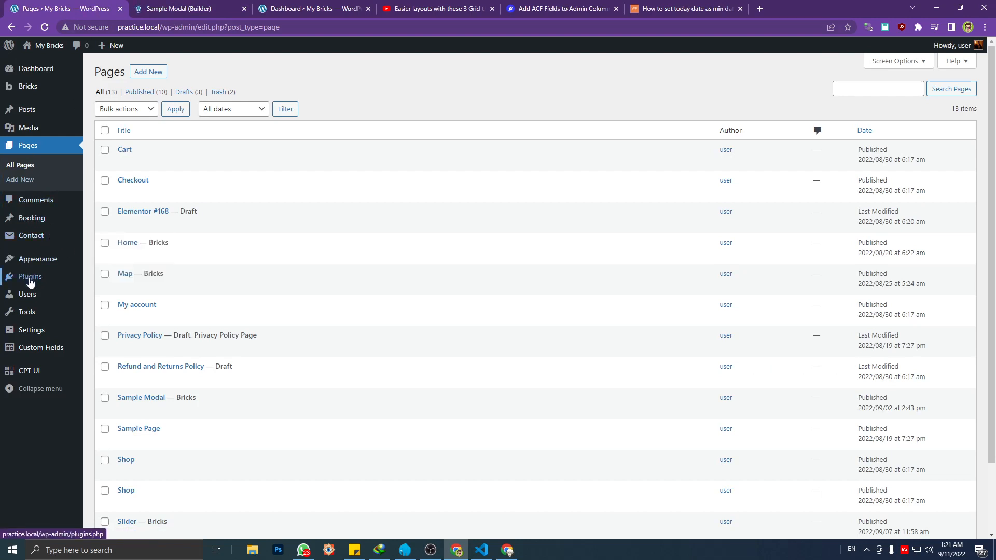
mouse_move(44, 345)
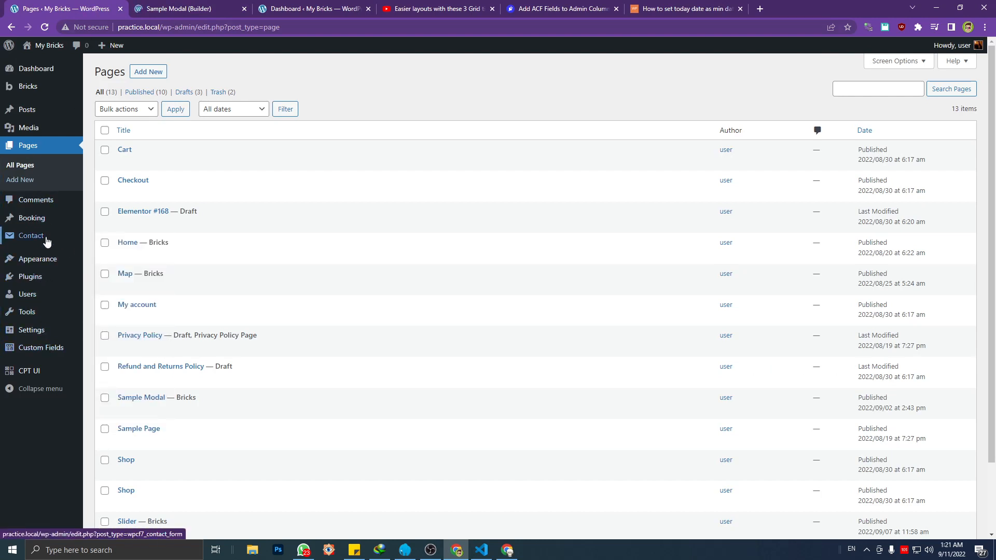
Try to open the list of existing contact forms, and return to the Pages list
left_click(125, 240)
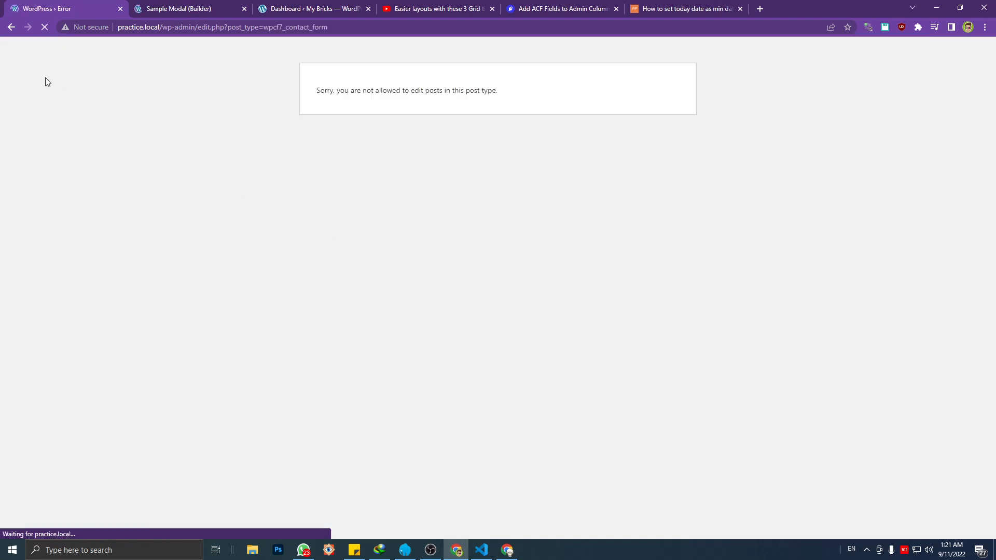
left_click(11, 27)
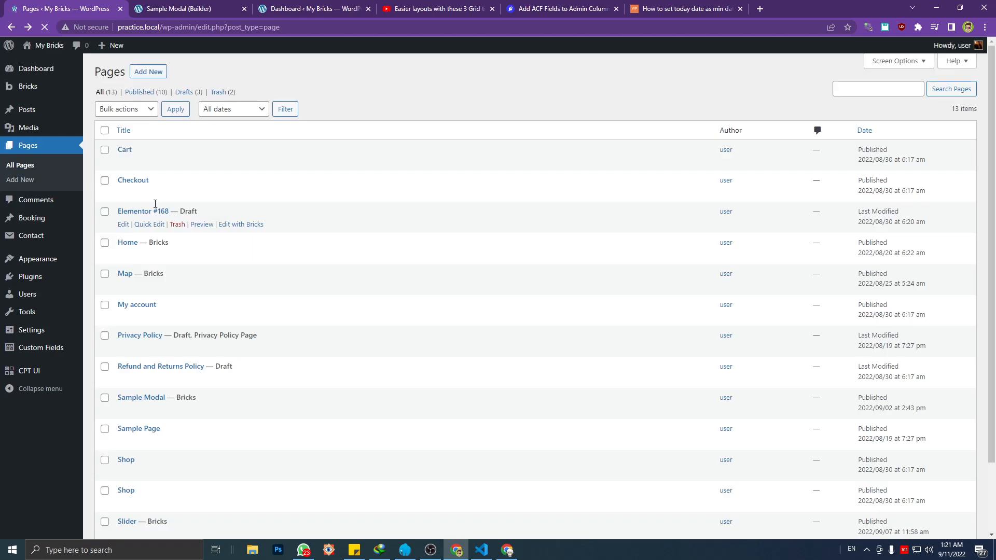
mouse_move(47, 267)
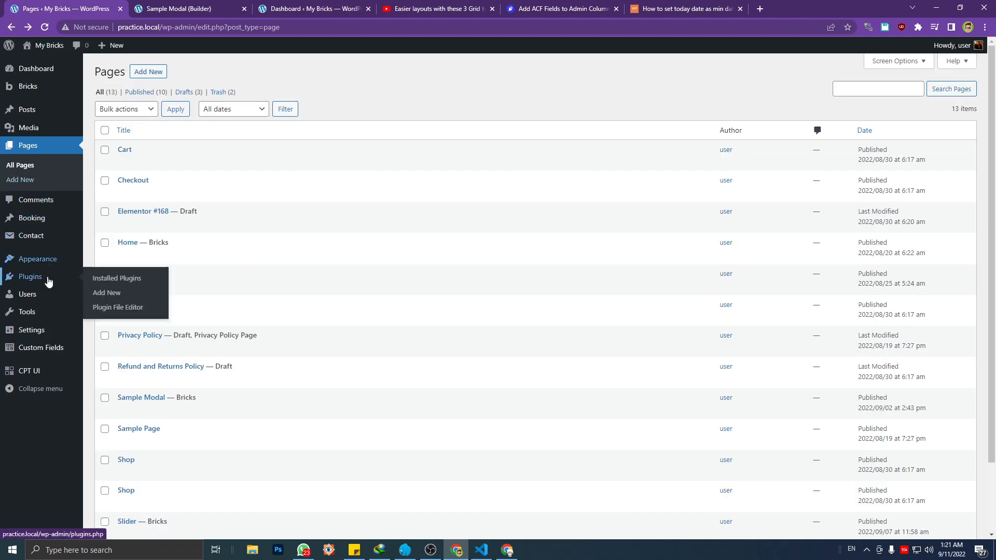
mouse_move(45, 241)
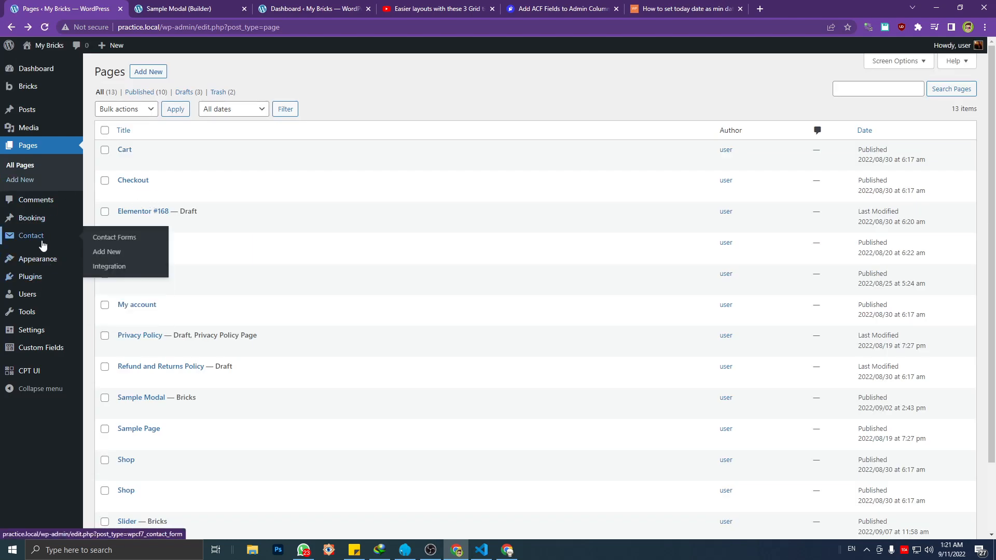
left_click(107, 241)
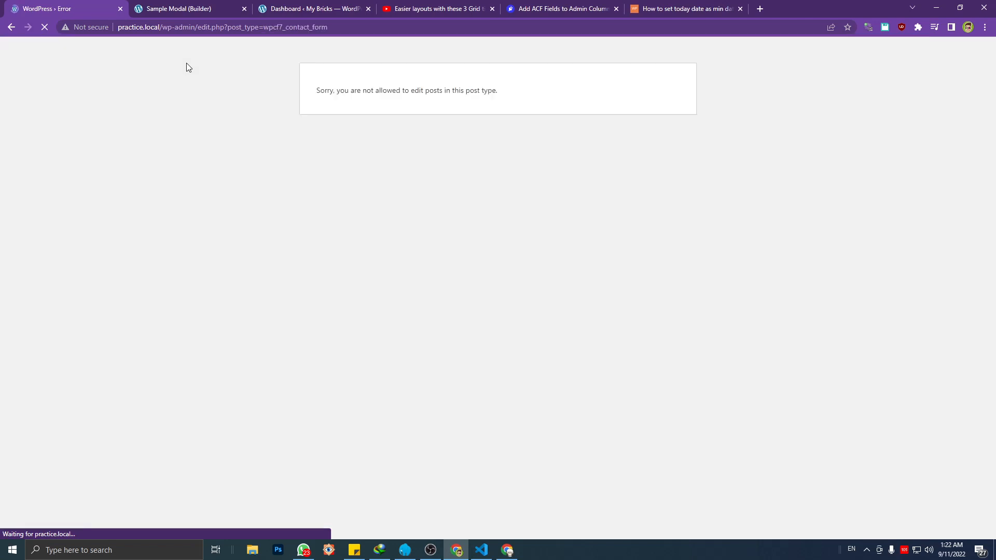
left_click(11, 27)
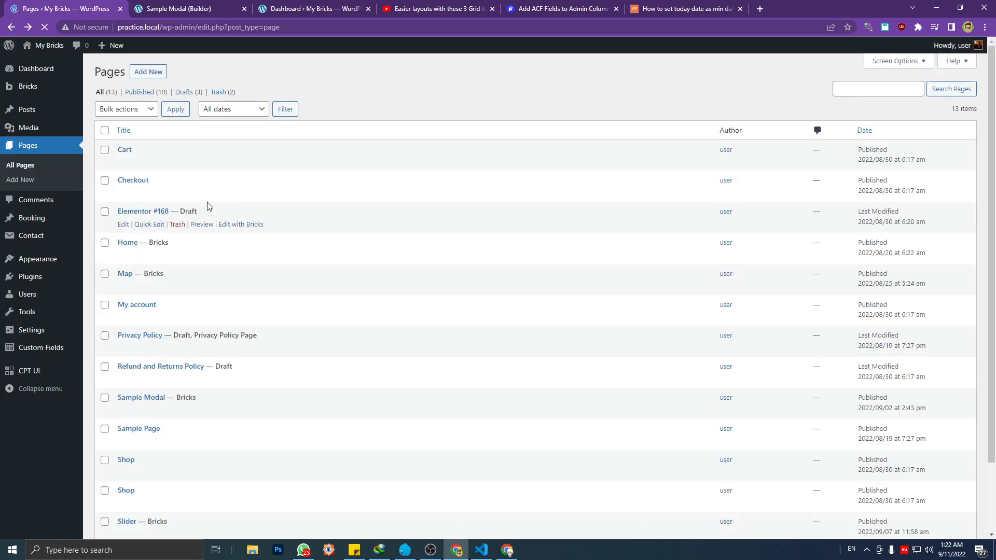
Start a new contact form and title it Booking Form
mouse_move(73, 240)
left_click(106, 253)
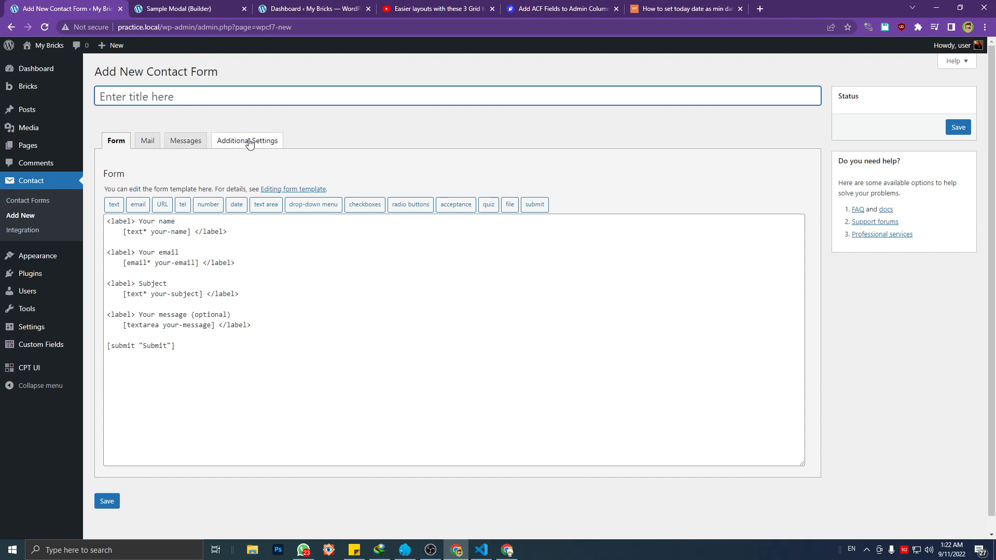
left_click(184, 92)
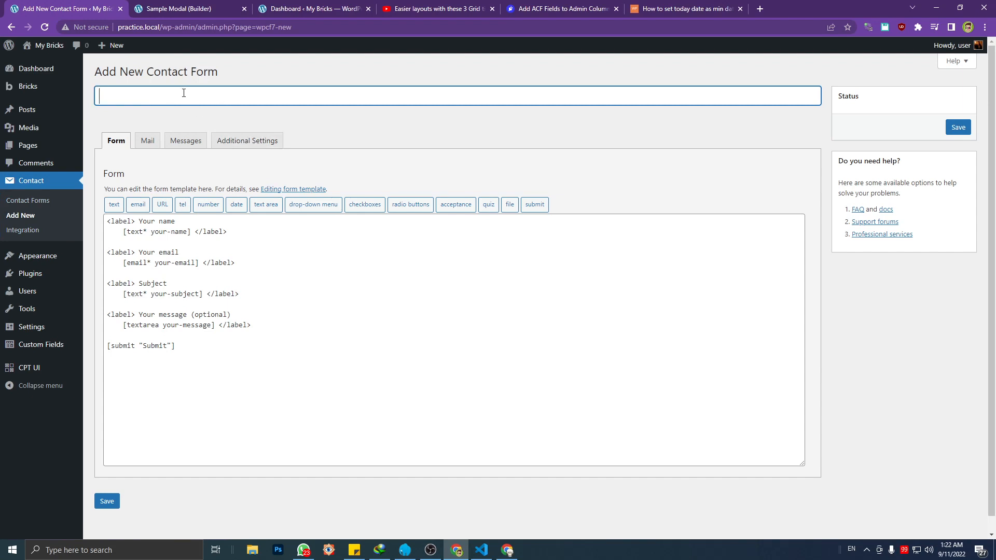
type("Booking Form")
Replace the whole default form template with an opening div tag of class form-cotainer
left_click(188, 262)
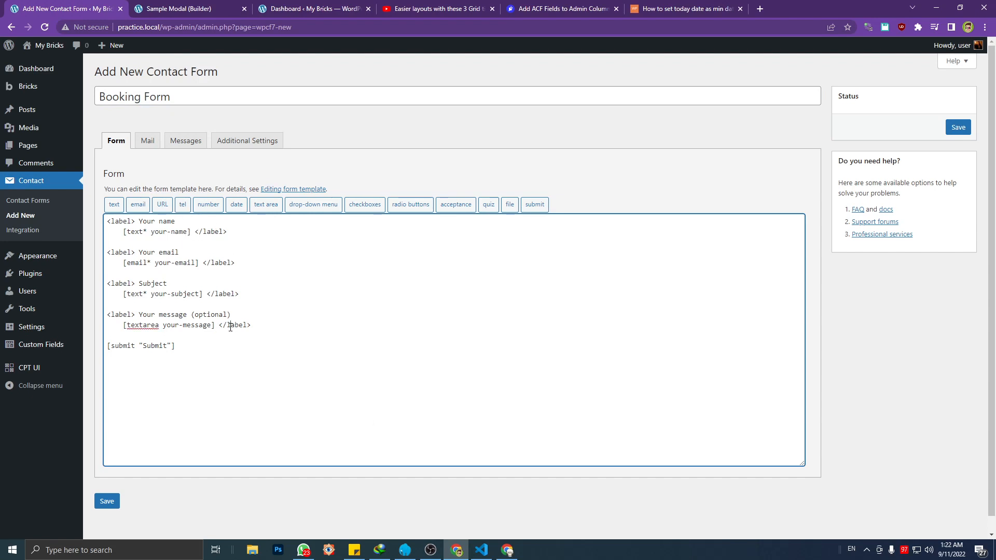
left_click_drag(215, 346, 84, 223)
key("BackSpace")
type("<")
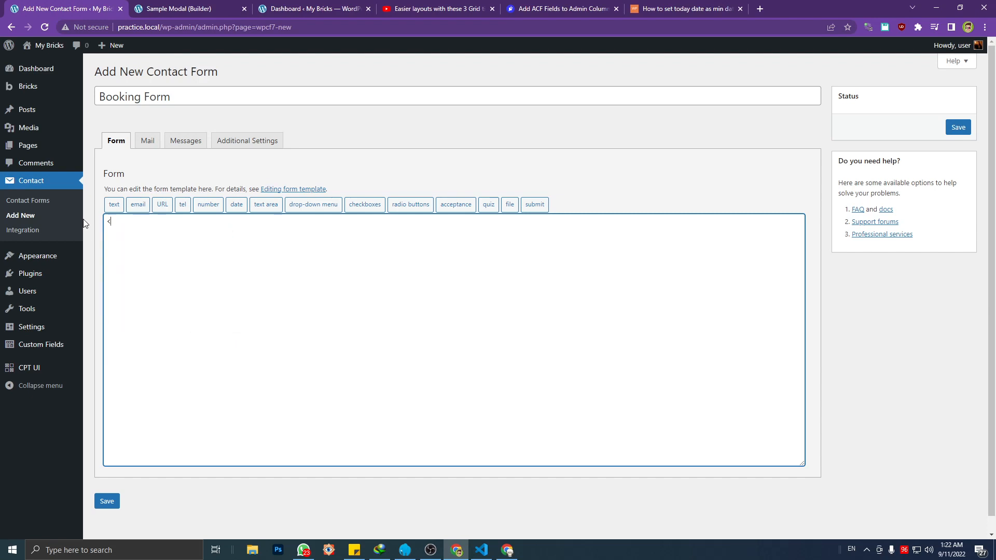
type("div class+=\"")
type("form-cotainer\">")
key("Return")
Add an opening div tag of class form-group on the second line of the form template
type("<div c")
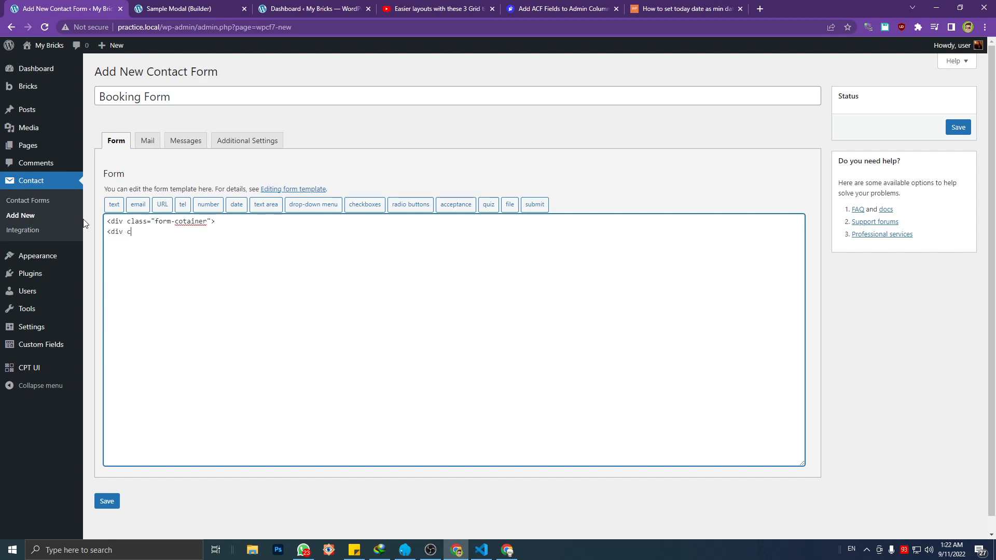
type("lass=\"fprm-group\">")
key("Right")
key("Right")
key("Delete")
type("o")
Add an opening div tag of class form-field below the form-group line
key("Return")
type("<div class=\"formf")
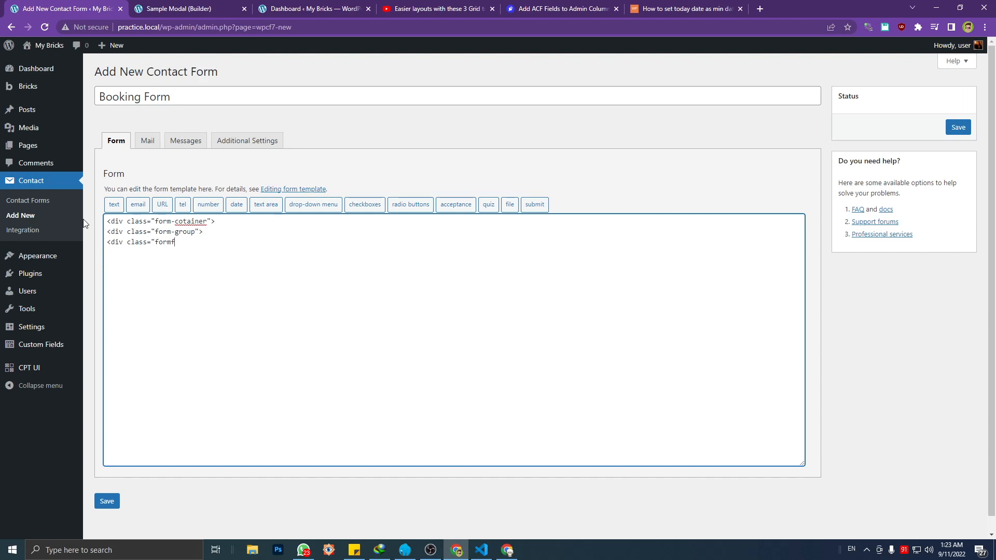
type("iled\">")
key("Left")
key("Left")
key("Left")
key("Left")
key("BackSpace")
key("BackSpace")
key("BackSpace")
type("-fil")
key("Left")
key("BackSpace")
key("Left")
type("e")
key("BackSpace")
type("e")
key("End")
Add the closing lines </div and </div> below, and insert an empty line inside the form-field div
key("Return")
type("</div")
key("Return")
type("<.div>")
key("Left")
key("Left")
key("BackSpace")
type("/")
key("Up")
key("Up")
left_click(274, 239)
key("Return")
Start a text form-tag, make it a required field and name it form-first-name
left_click(114, 205)
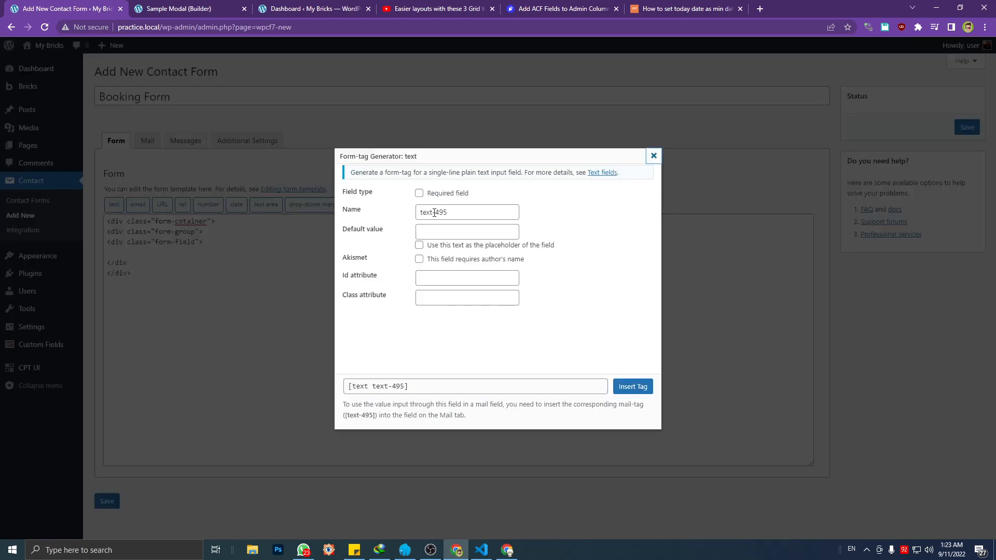
left_click(419, 193)
key("Tab")
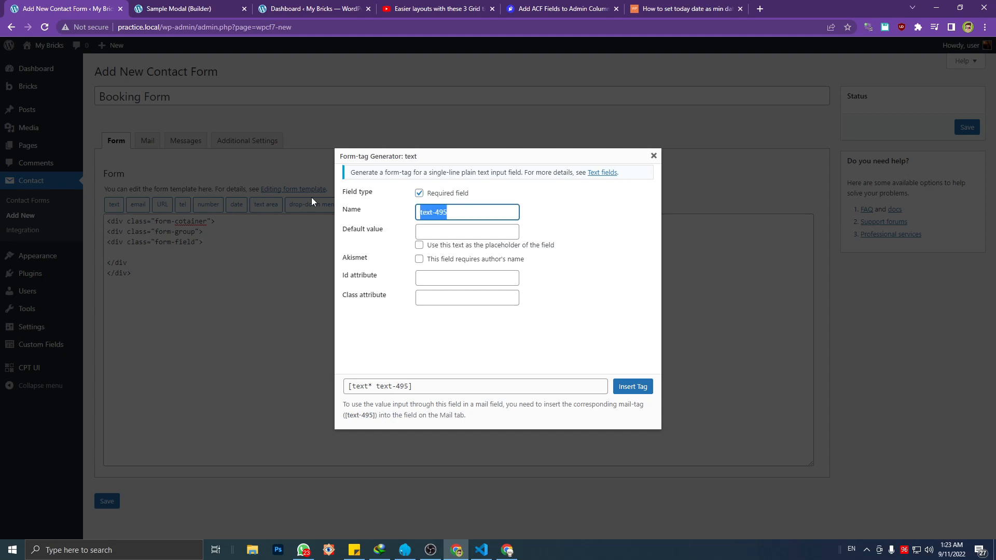
type("first-nam")
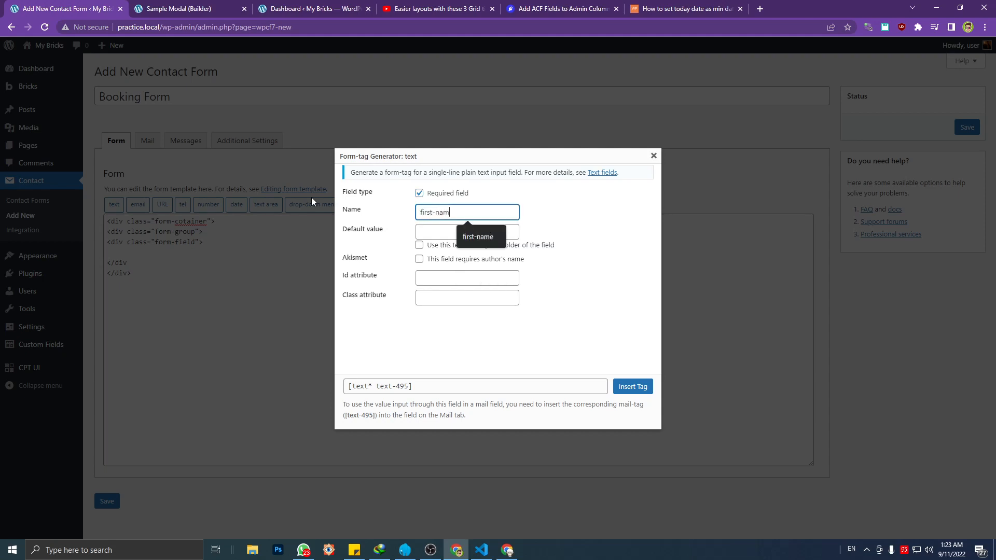
type("e")
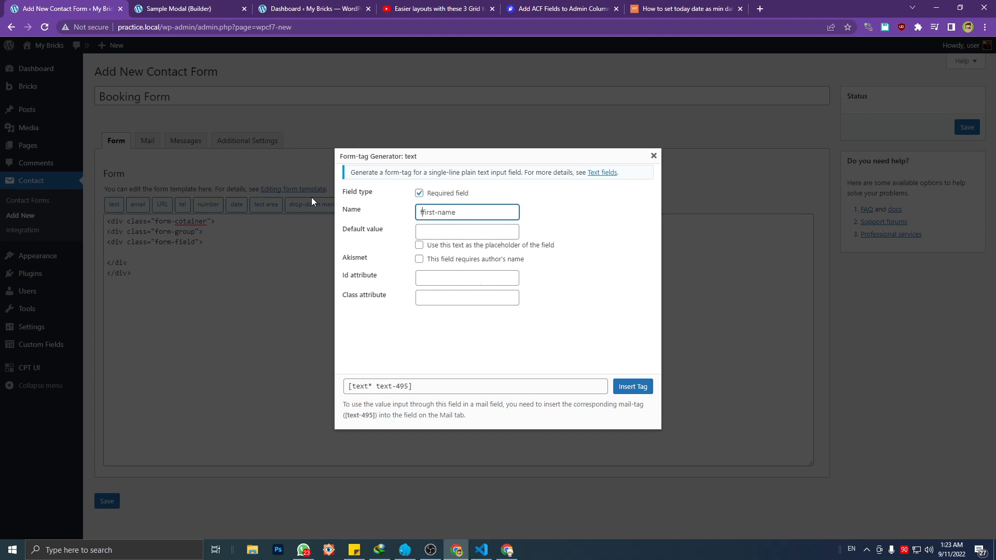
type("form-")
Try FormFirstName as the name of the text field
triple_click(438, 211)
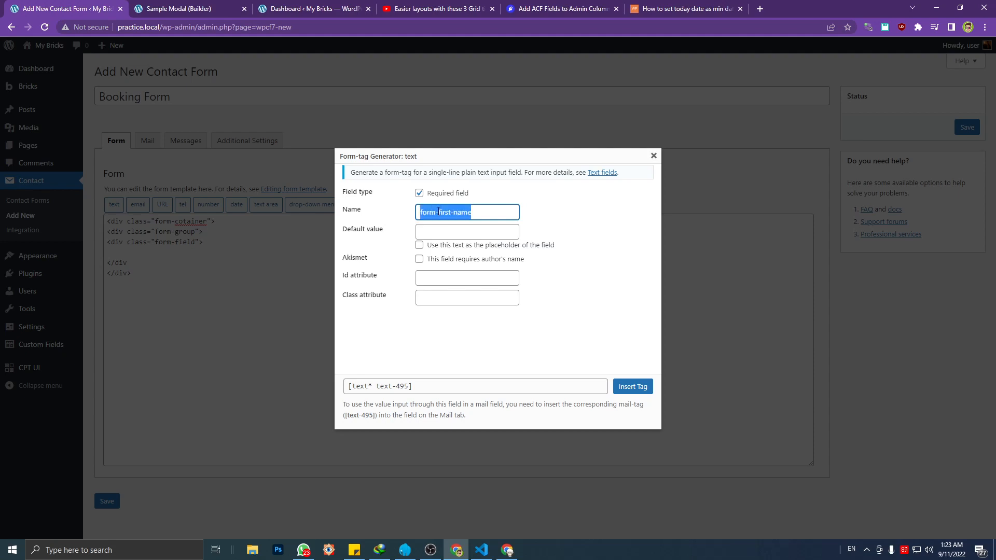
left_click(447, 211)
key("ctrl+a")
type("Form Fi")
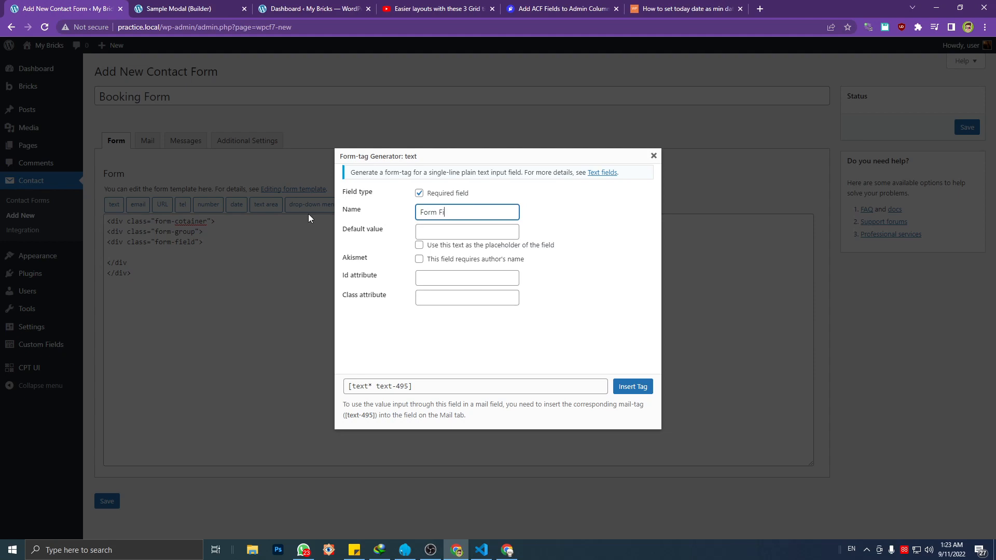
type("rst Name")
triple_click(438, 210)
left_click(444, 233)
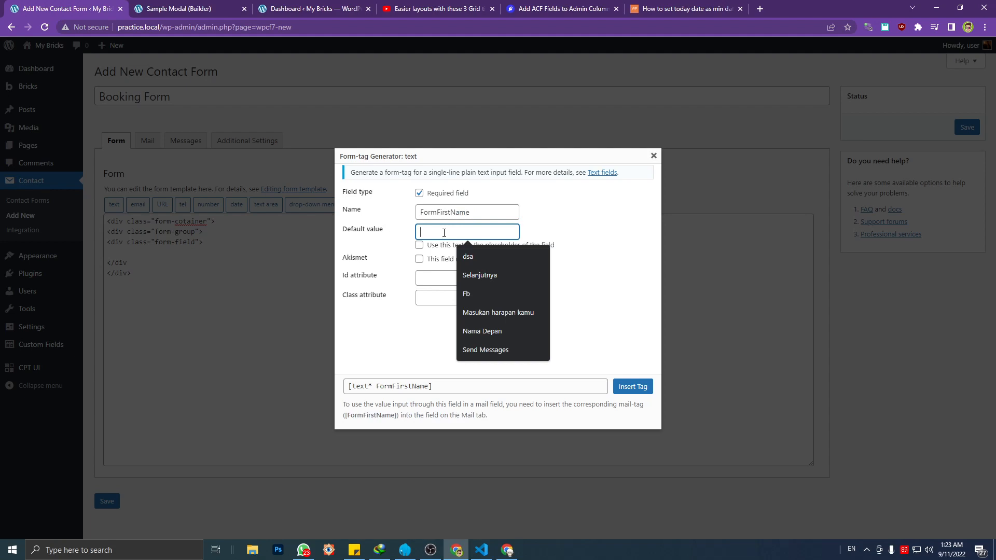
Change the text field's name to the hyphenated form-first-name
left_click_drag(501, 213, 293, 199)
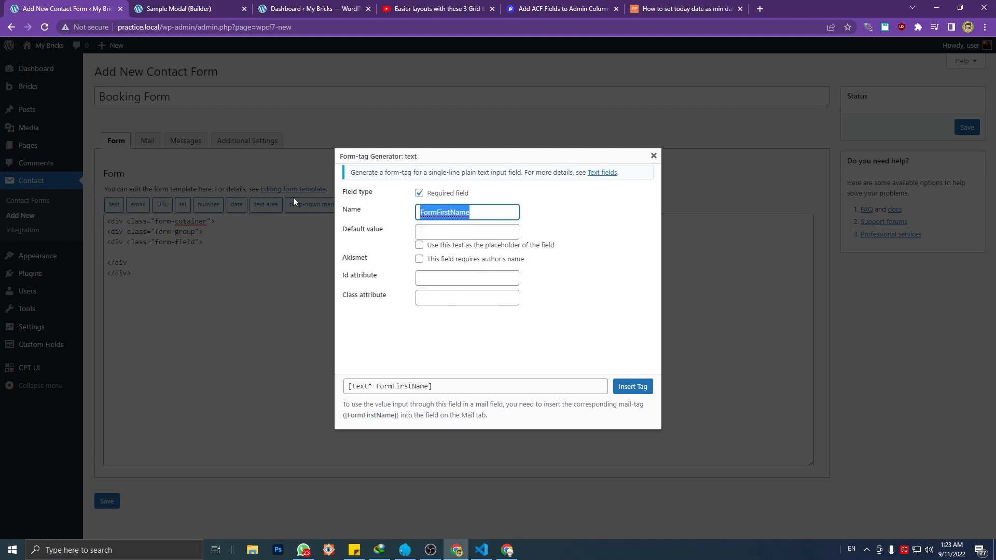
type("form-")
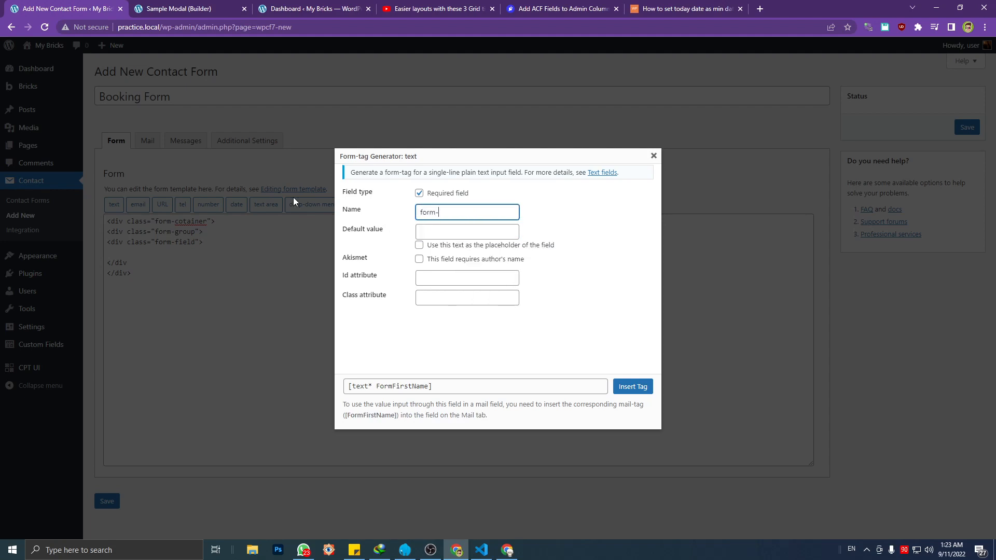
type("first-name")
Set the text field's default value to First Name and use it as the placeholder
left_click(458, 226)
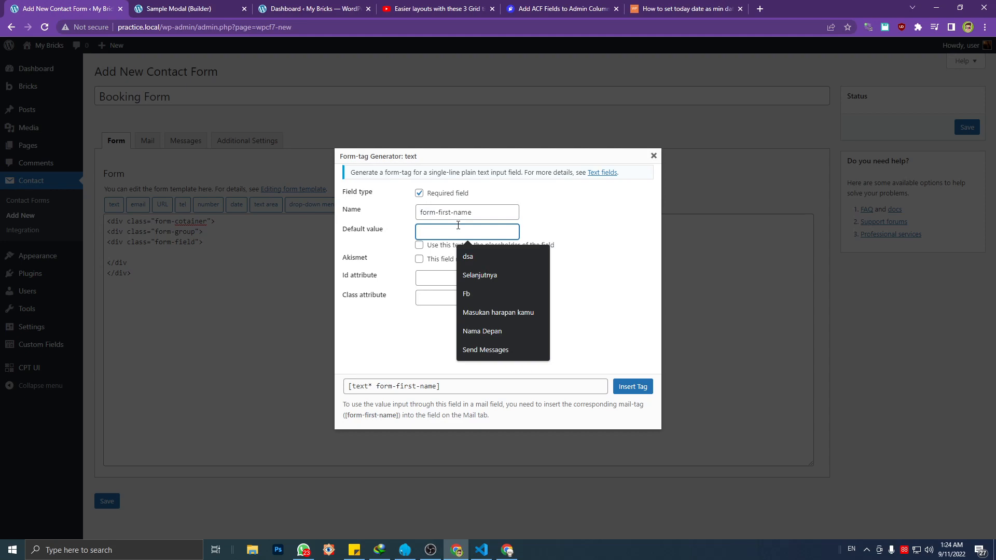
type("First Name")
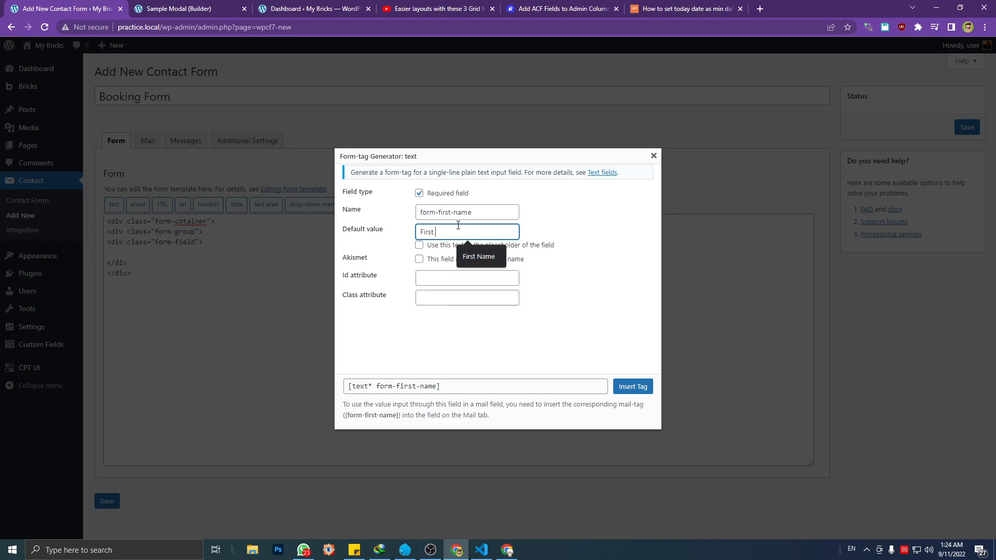
left_click(419, 246)
left_click(430, 280)
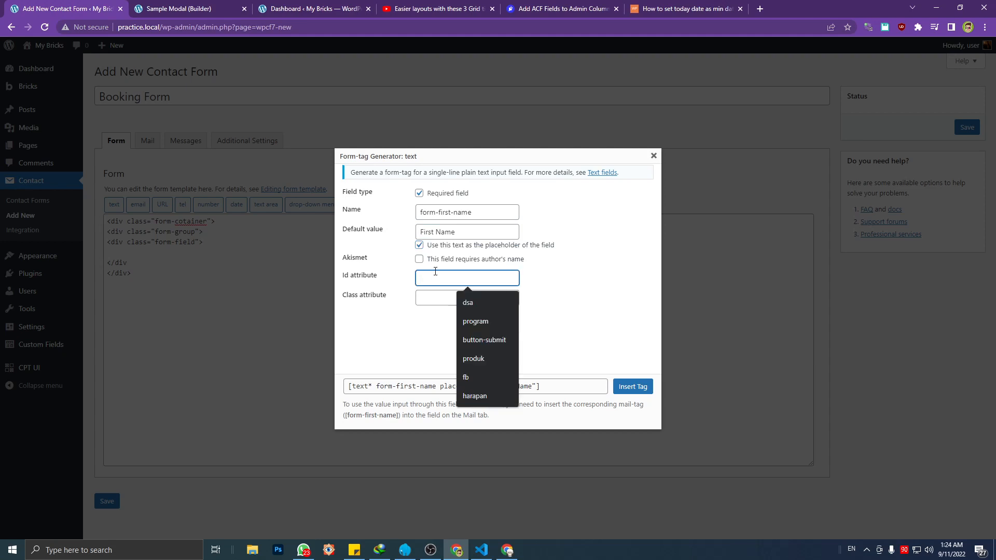
left_click(434, 295)
left_click(434, 281)
left_click(434, 295)
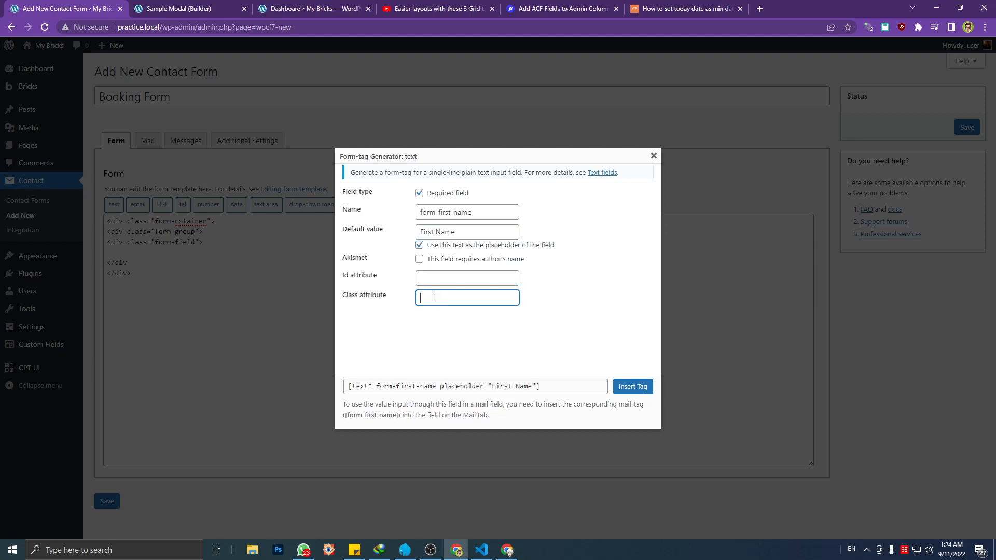
left_click(434, 280)
left_click(433, 296)
left_click(433, 280)
left_click(433, 296)
left_click(433, 280)
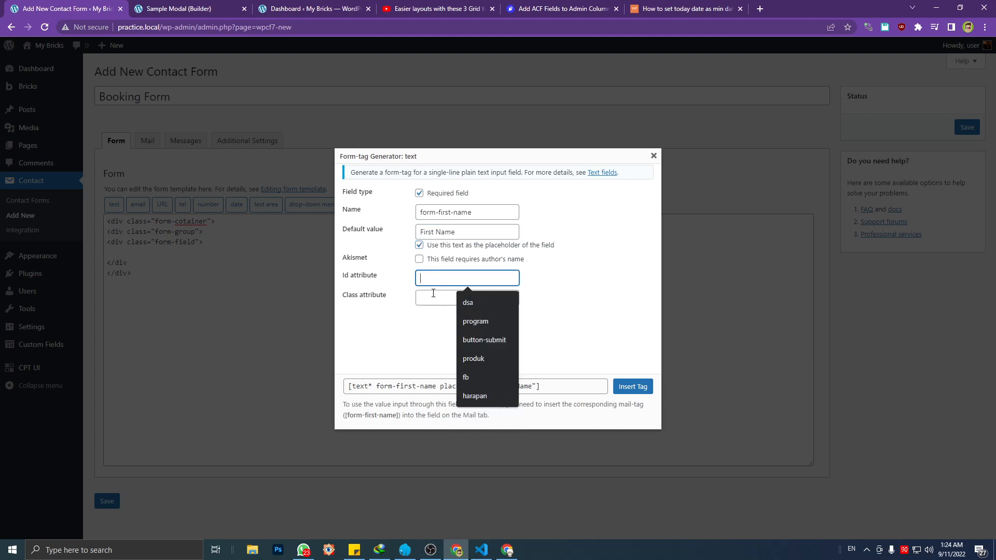
left_click(434, 296)
left_click(433, 280)
left_click(434, 296)
left_click(434, 281)
Set the class attribute to form-first-name, copied from the field's name, and insert the tag into the form-field div
left_click(430, 296)
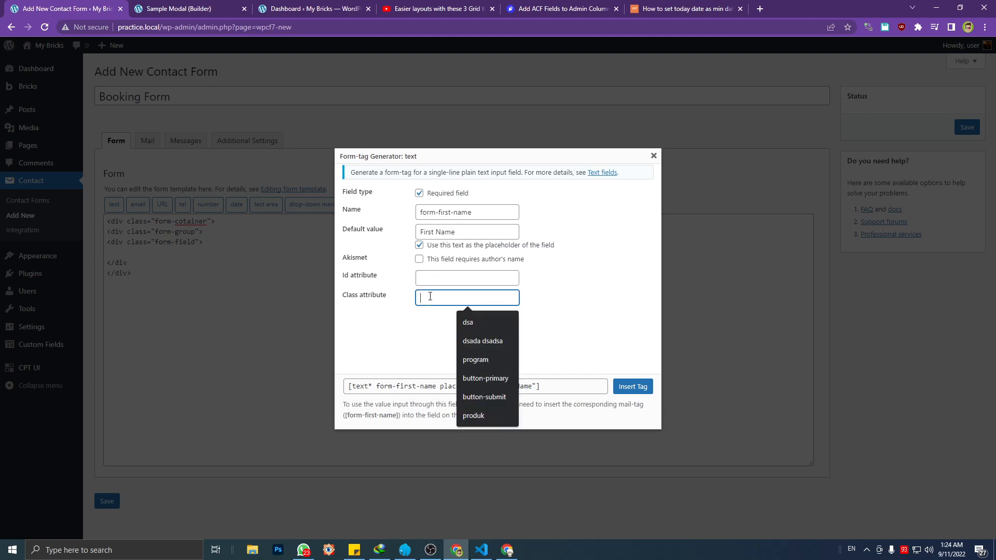
type("first")
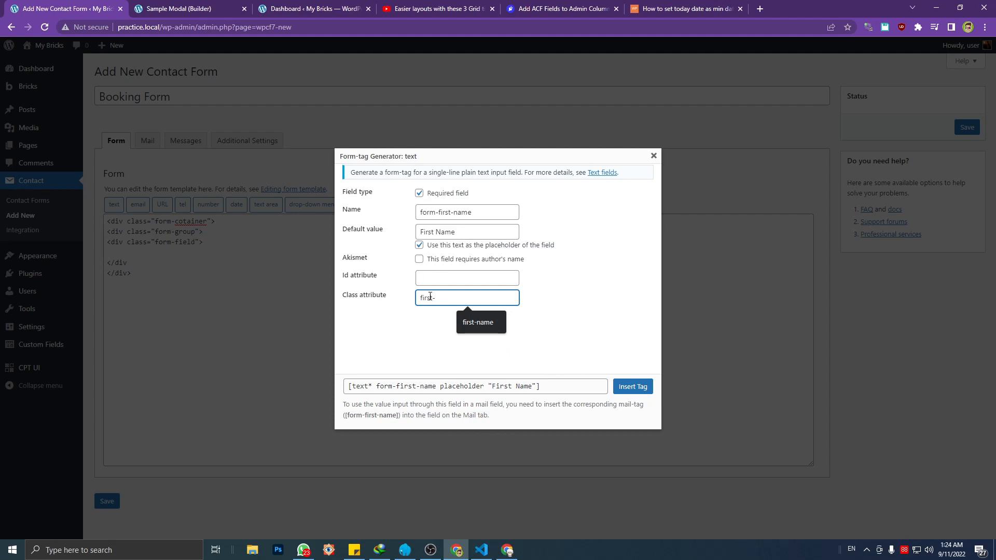
type("-name")
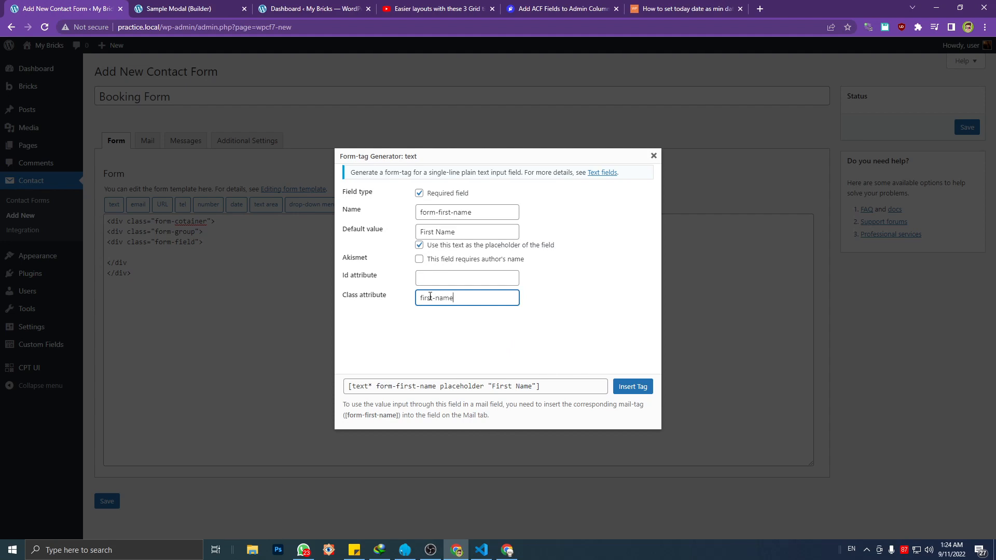
left_click(422, 299)
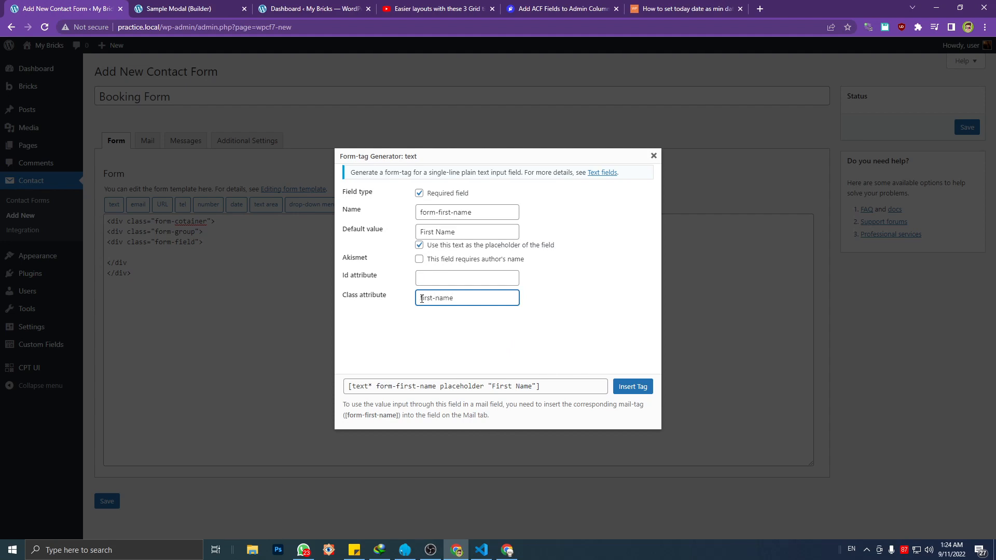
triple_click(487, 214)
key("ctrl+c")
triple_click(474, 299)
key("ctrl+v")
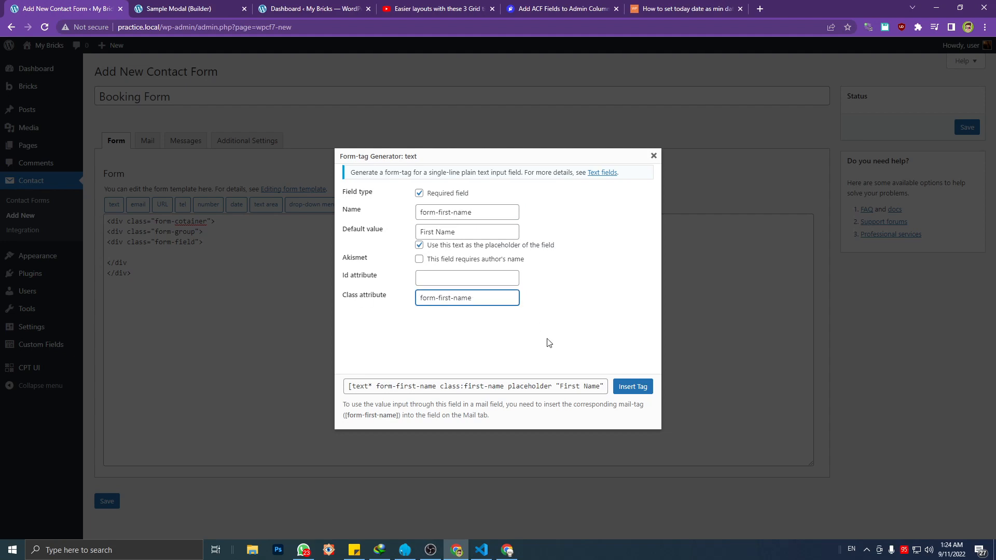
left_click(628, 387)
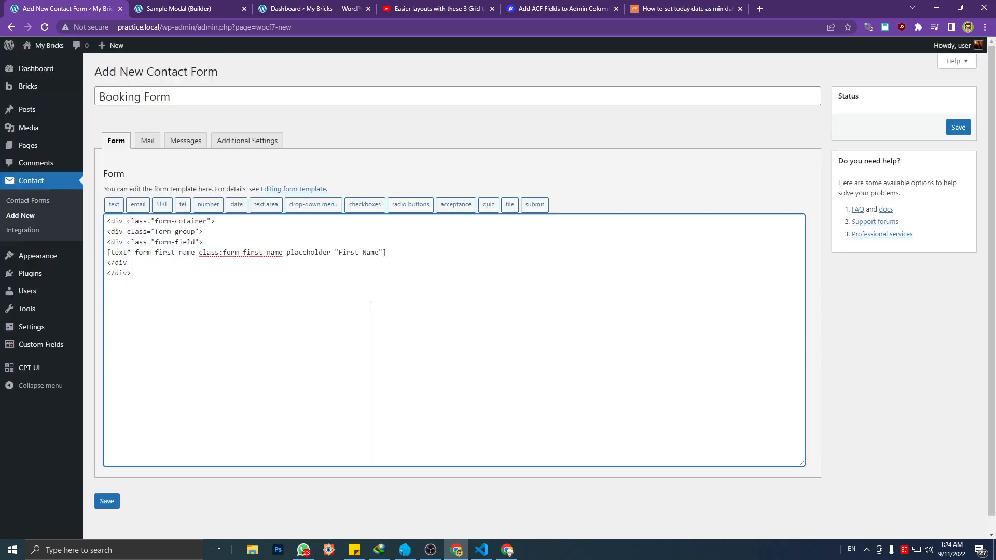
Duplicate the form-field block with its first-name text tag directly below the original, inside the form-group div
left_click_drag(150, 261, 97, 247)
left_click(152, 265)
key("Return")
key("ctrl+v")
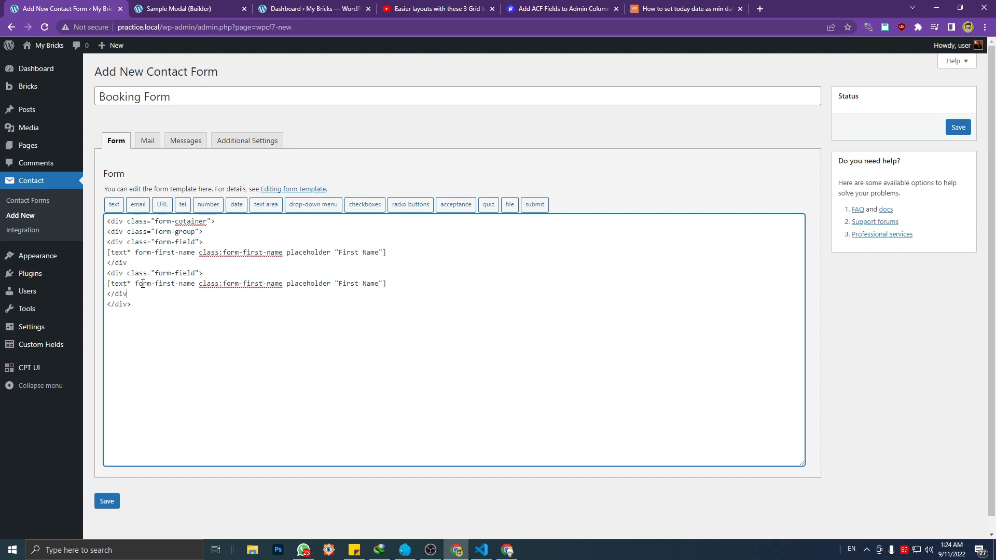
Convert the second text tag to the last-name field: name and class form-last-name, placeholder Last Name
double_click(159, 284)
type("last")
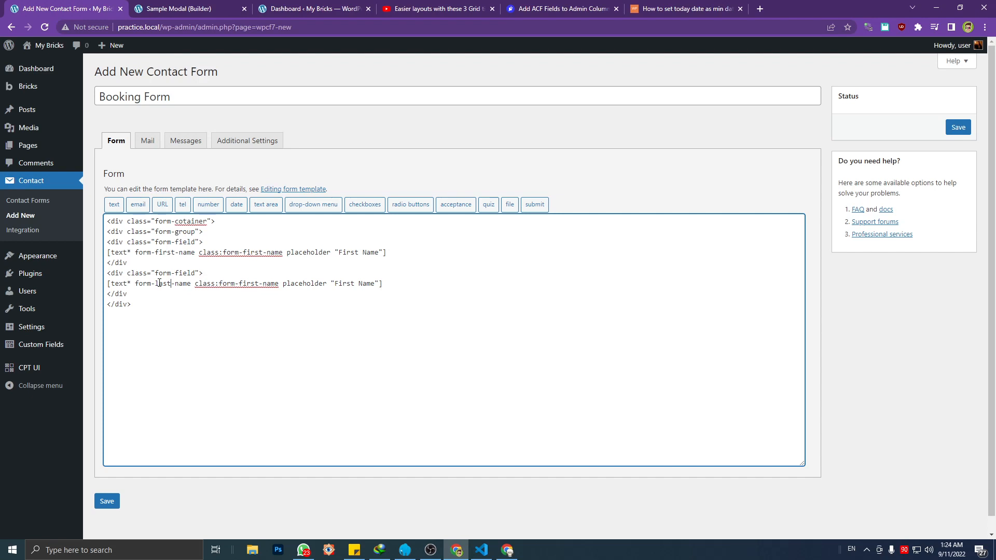
double_click(242, 285)
type("last")
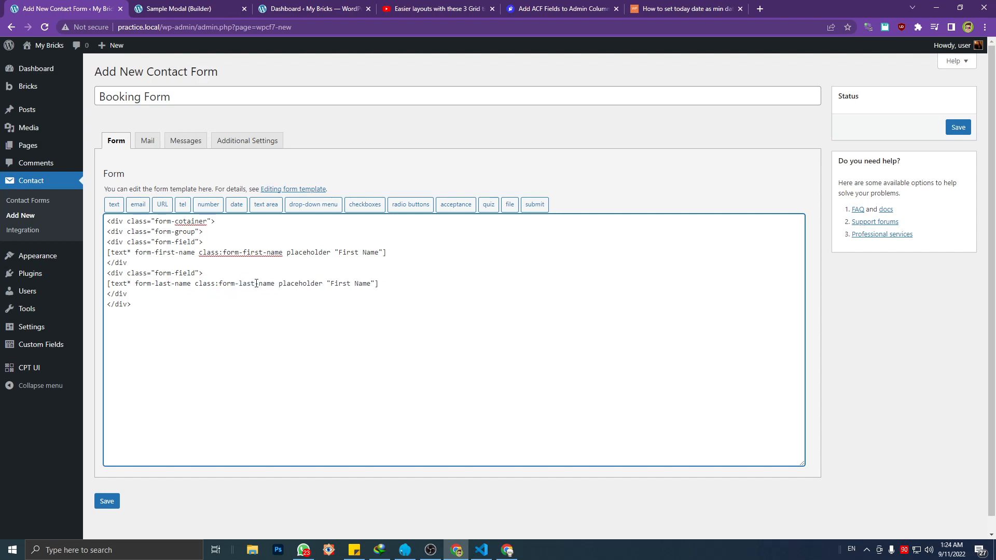
double_click(349, 284)
type("last")
left_click(111, 232)
left_click_drag(108, 232, 142, 305)
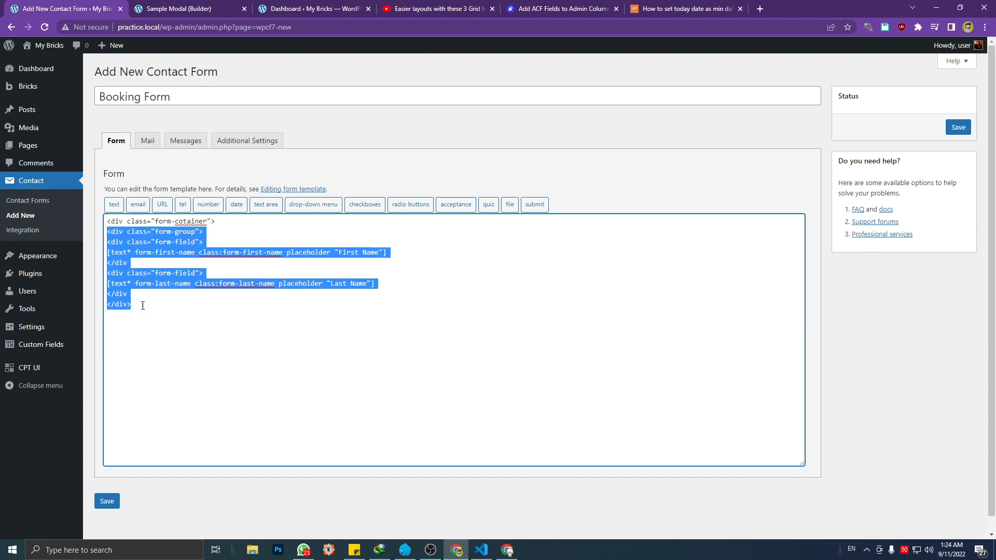
left_click(142, 305)
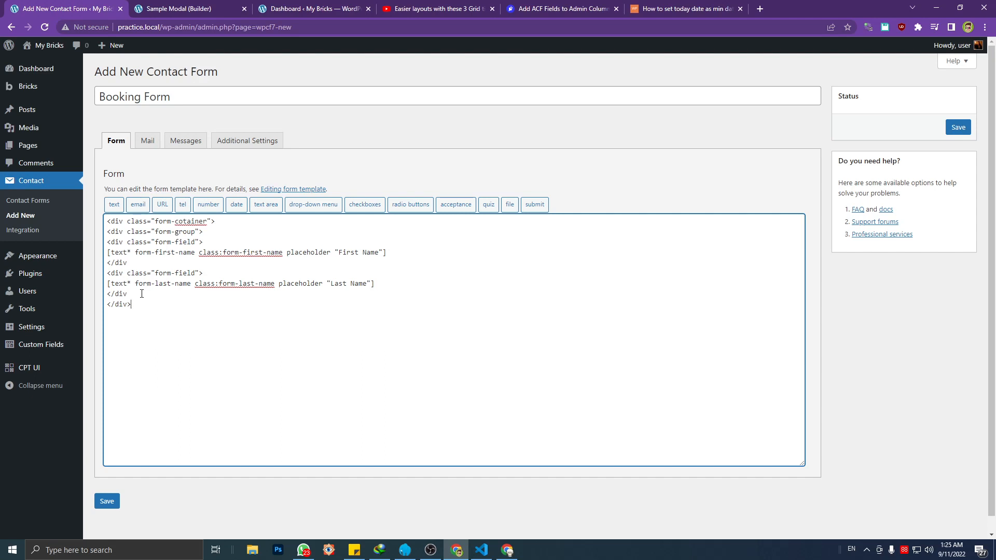
left_click_drag(109, 242, 130, 294)
left_click(147, 273)
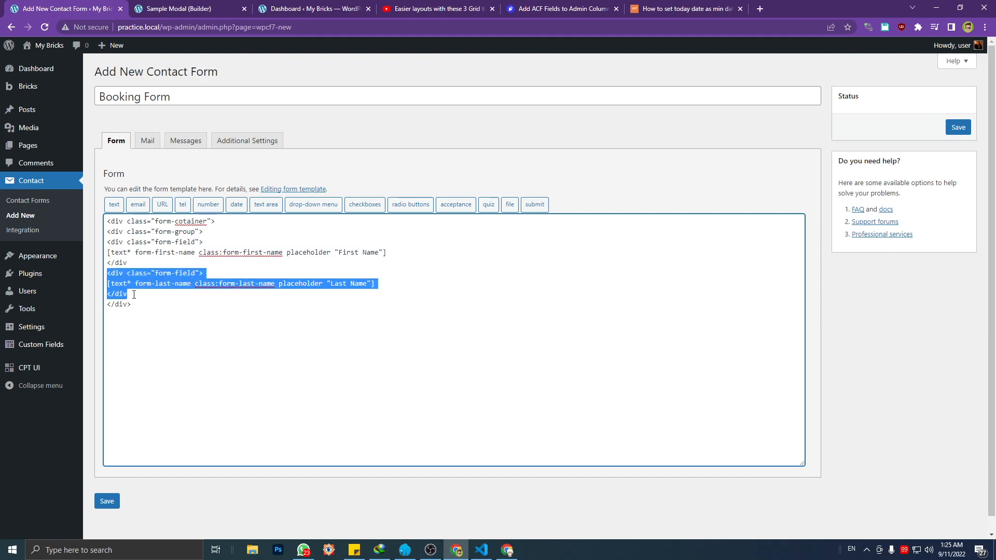
left_click(135, 295)
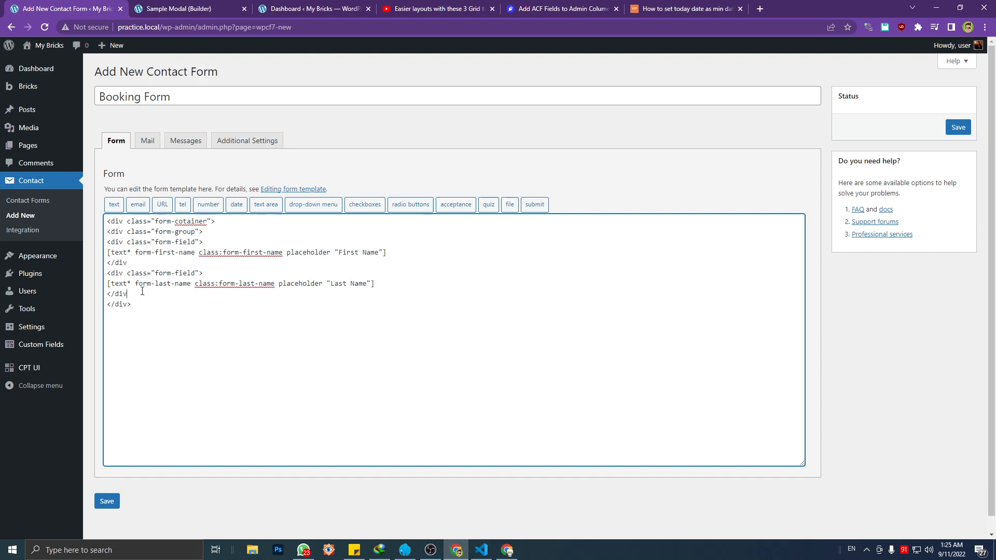
Add the class form-grid-two to the form-group div that holds the two name fields
left_click(194, 233)
type("form-grid-two")
left_click(138, 242)
Add a new line with an opening div and empty class value below the last-name field block
left_click(149, 293)
key("Return")
type("<div class")
key("BackSpace")
type("=")
key("BackSpace")
type("s\"\">")
Copy the form-group form-grid-two block with both name fields and paste it over the new div line
left_click_drag(147, 292, 107, 232)
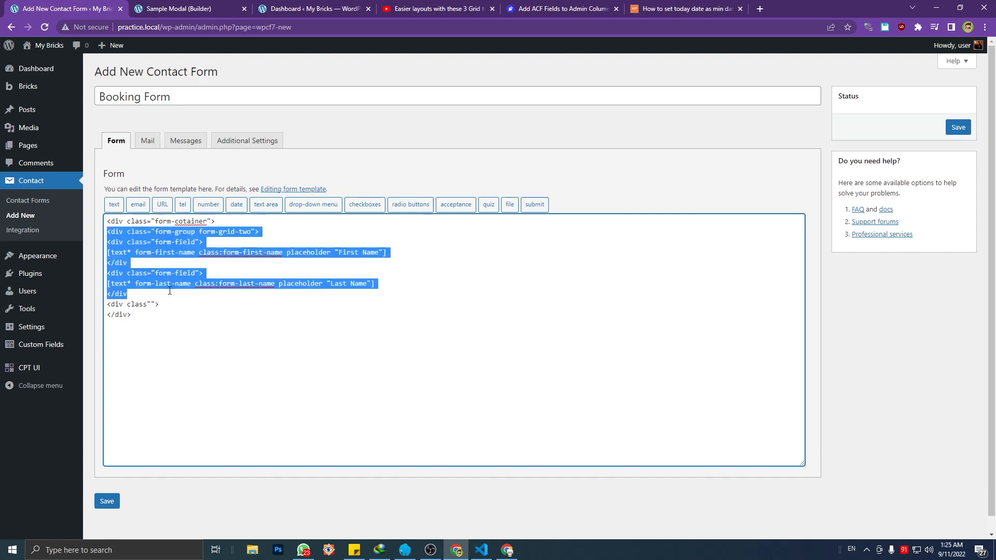
key("ctrl+c")
left_click(173, 302)
left_click_drag(173, 302, 107, 303)
key("ctrl+v")
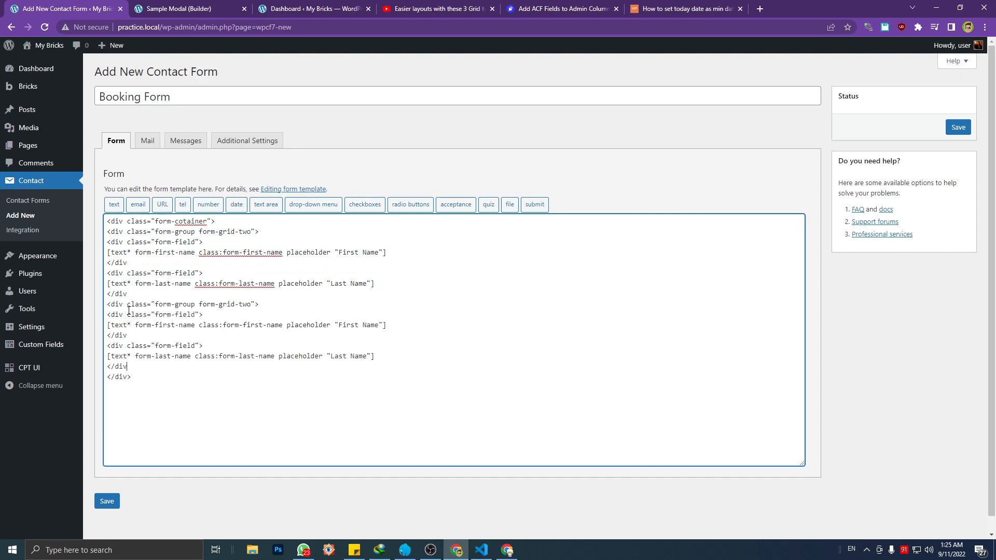
Delete the last-name form-field block and the first-name text tag from the copied form-group
left_click_drag(153, 366, 92, 348)
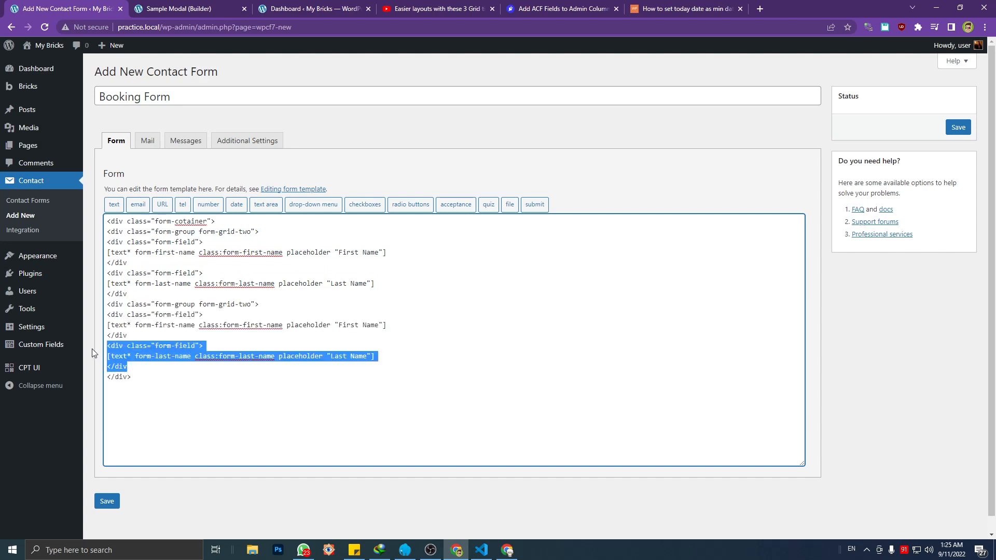
key("BackSpace")
key("BackSpace")
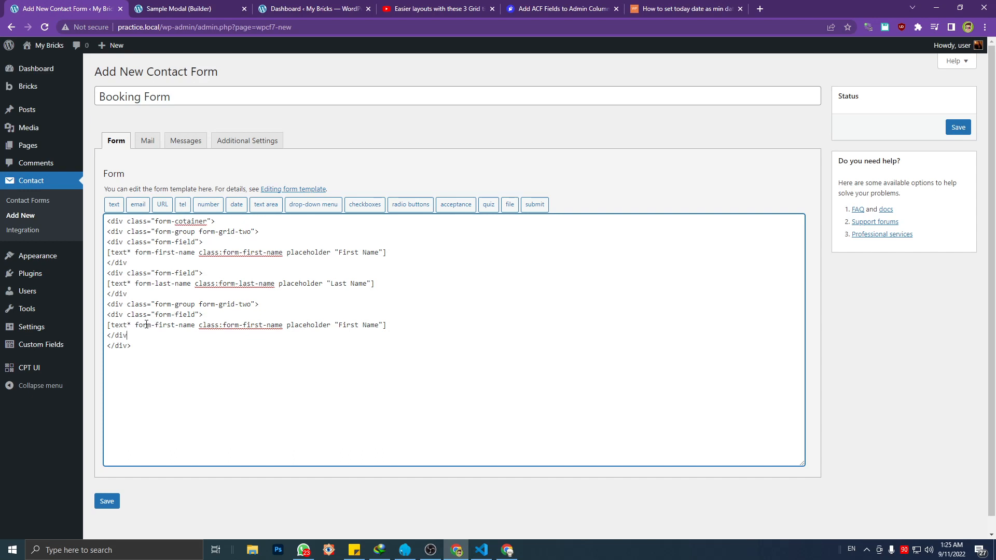
triple_click(186, 325)
key("BackSpace")
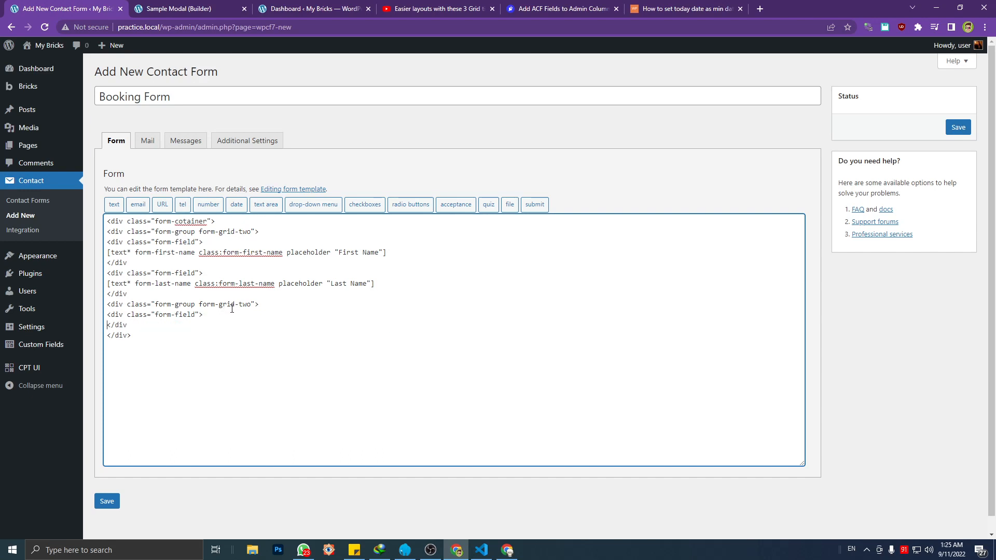
Remove the form-grid-two class from the copied form-group and add an empty line inside its form-field div
left_click_drag(251, 304, 197, 304)
key("BackSpace")
left_click(209, 313)
key("Return")
Generate an email tag named form-email with Email as its default value, used as the placeholder
left_click(138, 204)
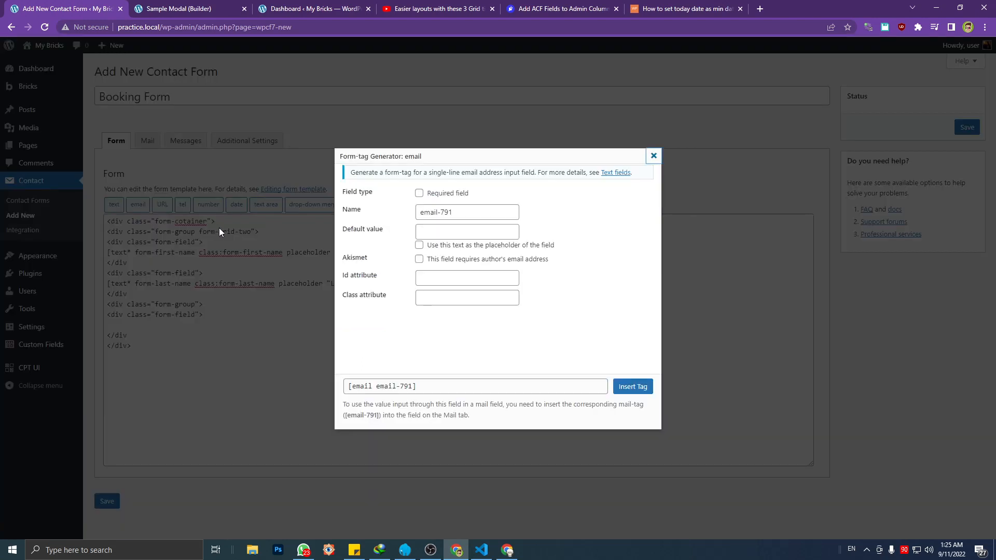
type("email")
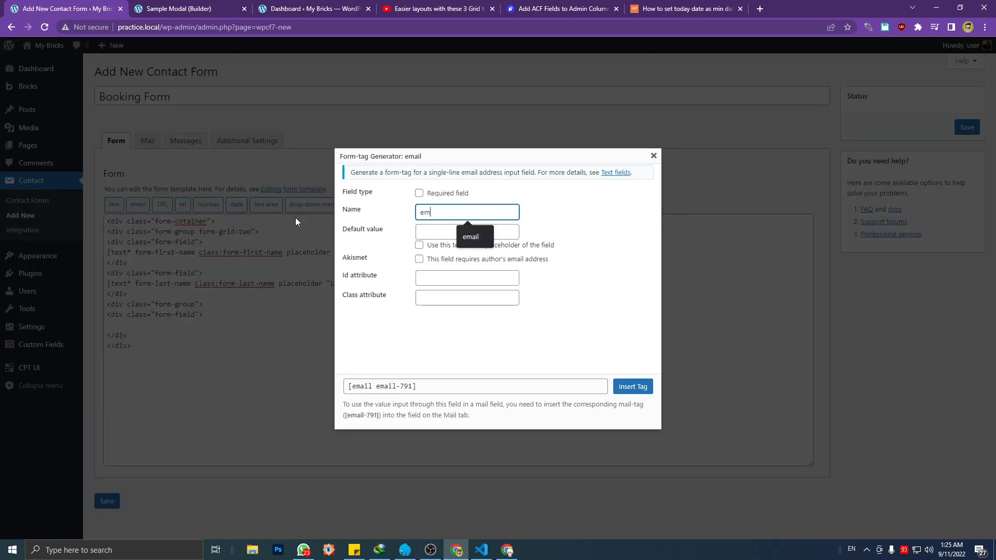
left_click(420, 213)
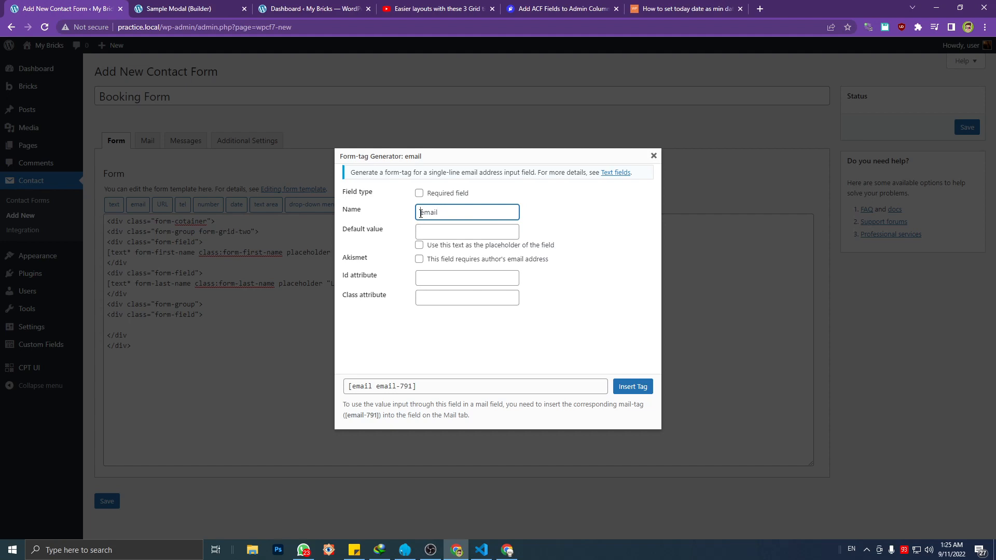
type("form-e")
left_click(432, 229)
type("Email")
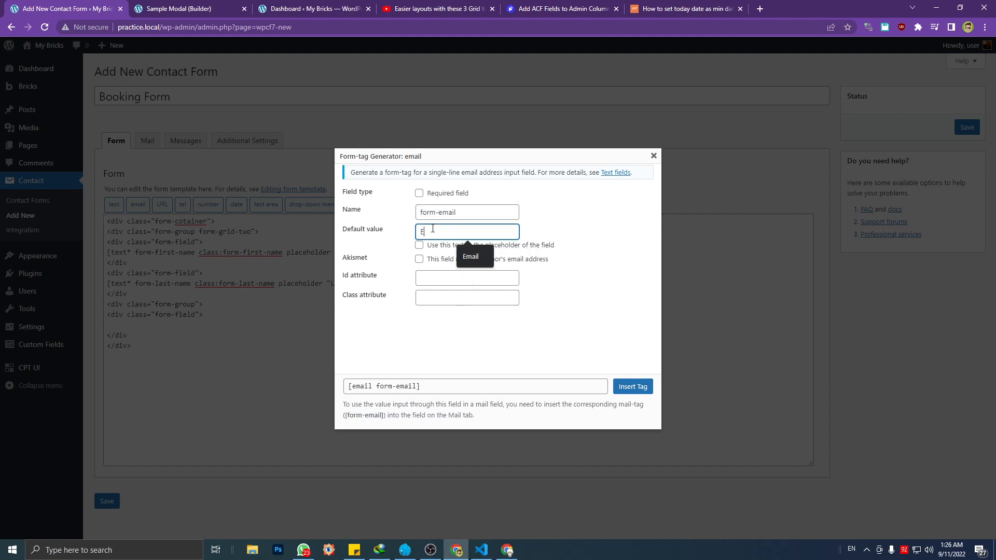
left_click(419, 245)
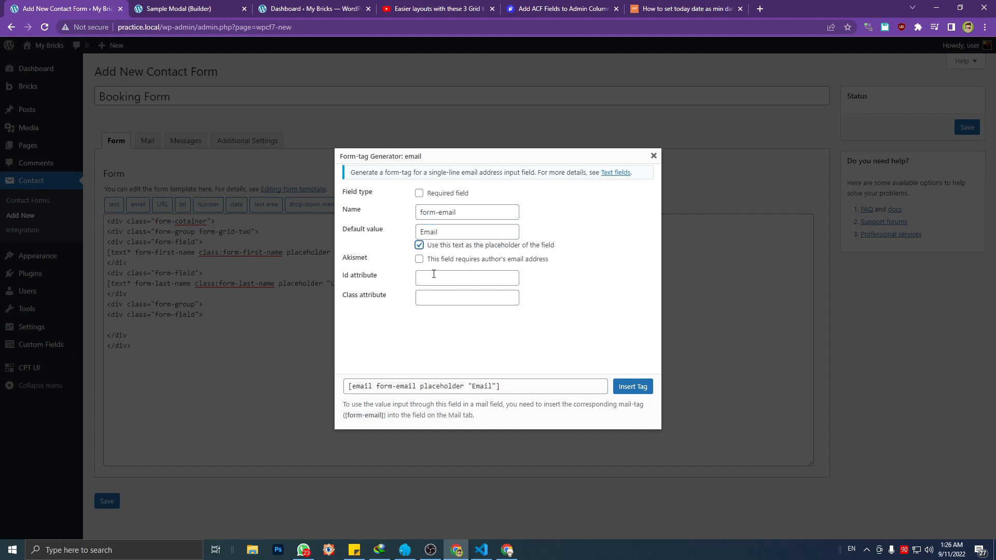
Set the email tag's class attribute to form-email and insert the tag into the form-field div
left_click(440, 297)
type("form-email")
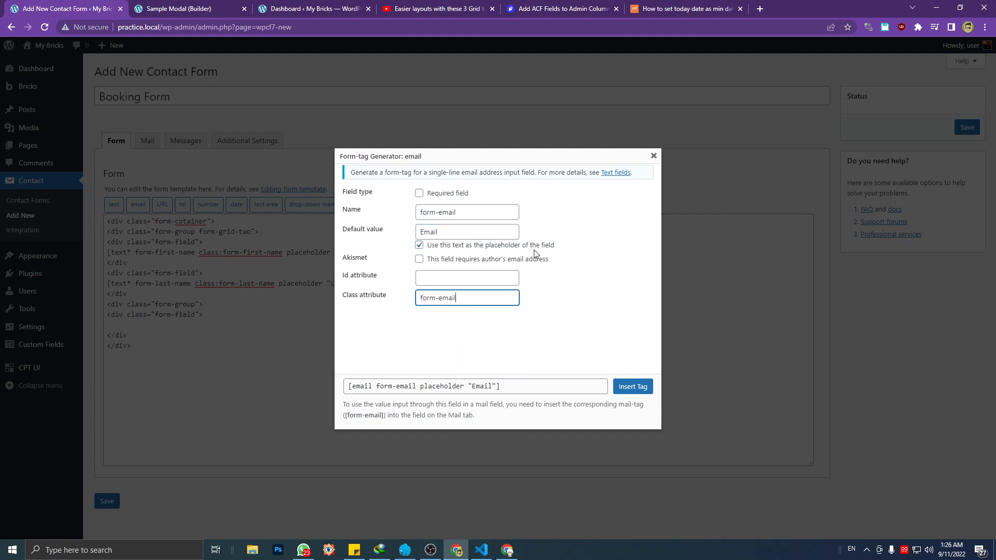
left_click(618, 390)
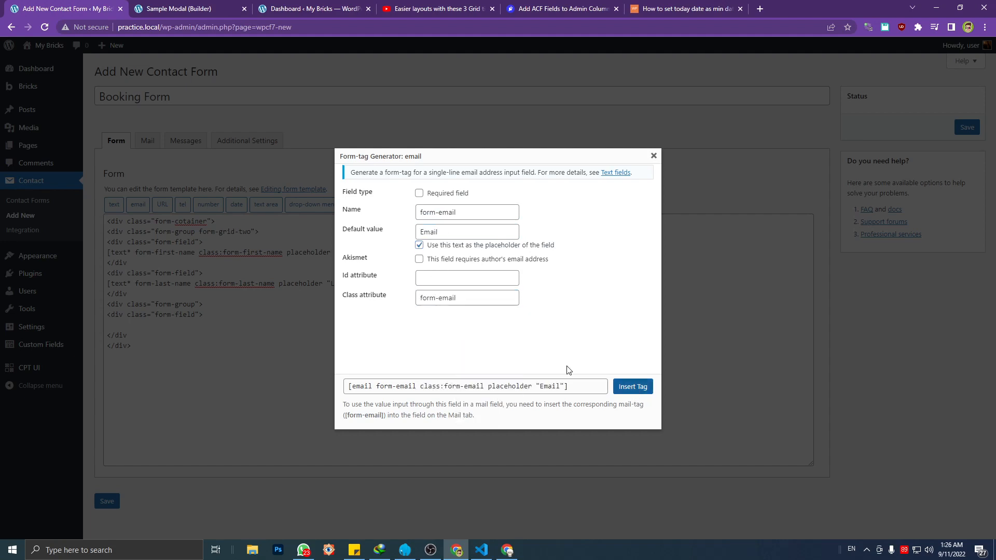
Add a closing </div> line for the email form-group and another for the form-group with the name fields
left_click(149, 335)
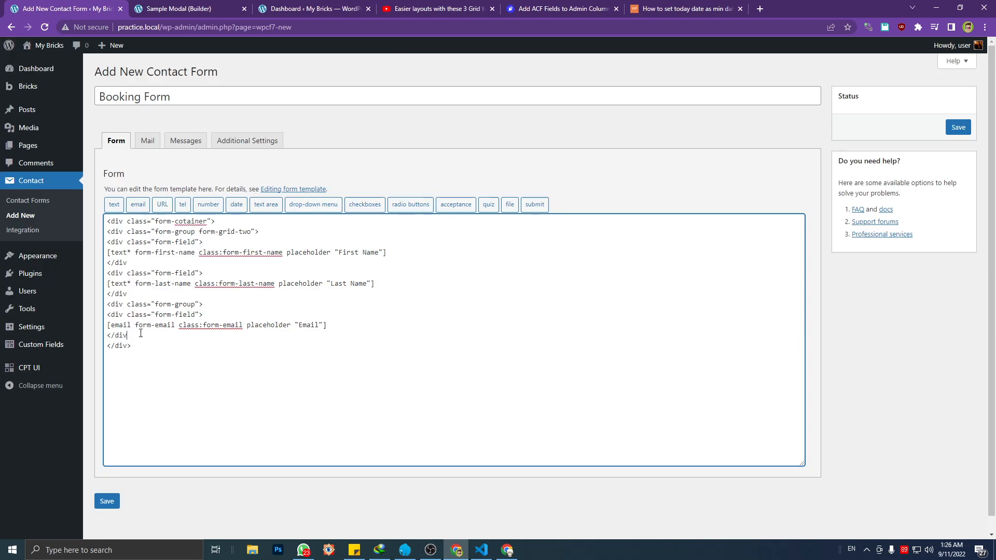
left_click(145, 346)
left_click(116, 306)
left_click(133, 335)
key("Return")
type("</div>")
left_click(116, 274)
key("Return")
type("</div>")
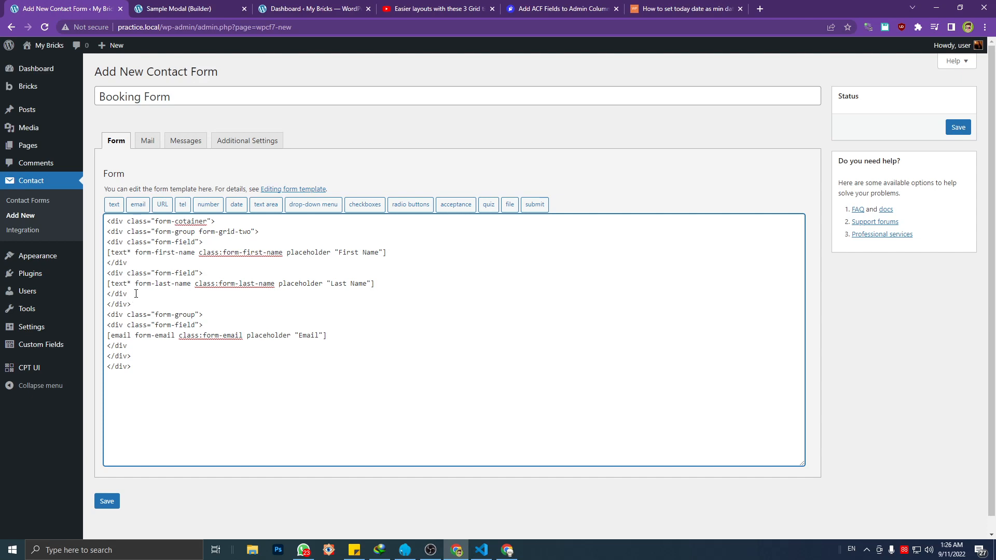
Duplicate the form-grid-two group with both name fields directly below the email form-group
left_click_drag(136, 298, 92, 233)
key("ctrl+c")
left_click(136, 344)
left_click(138, 356)
key("Return")
key("ctrl+v")
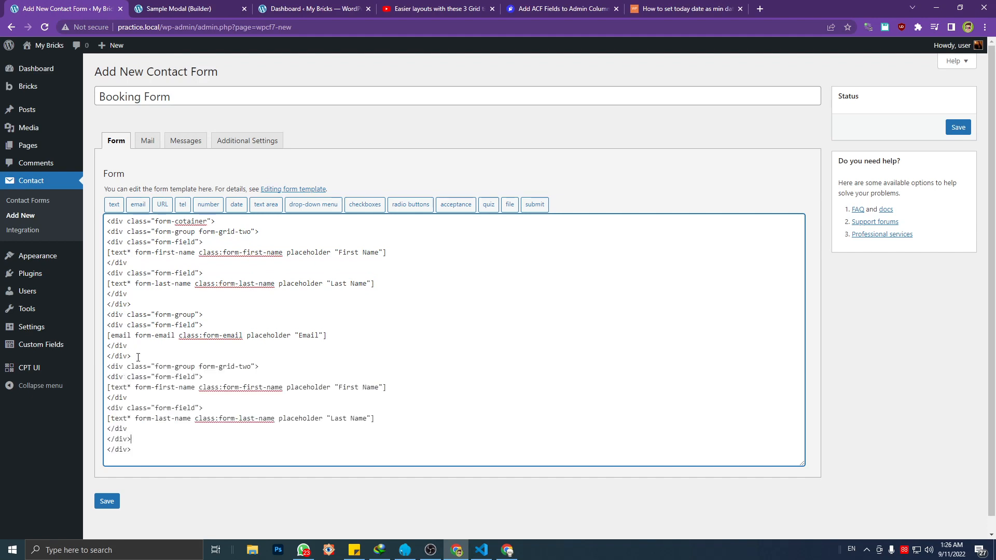
Replace the first-name text tag in the duplicated group with an empty line
triple_click(191, 387)
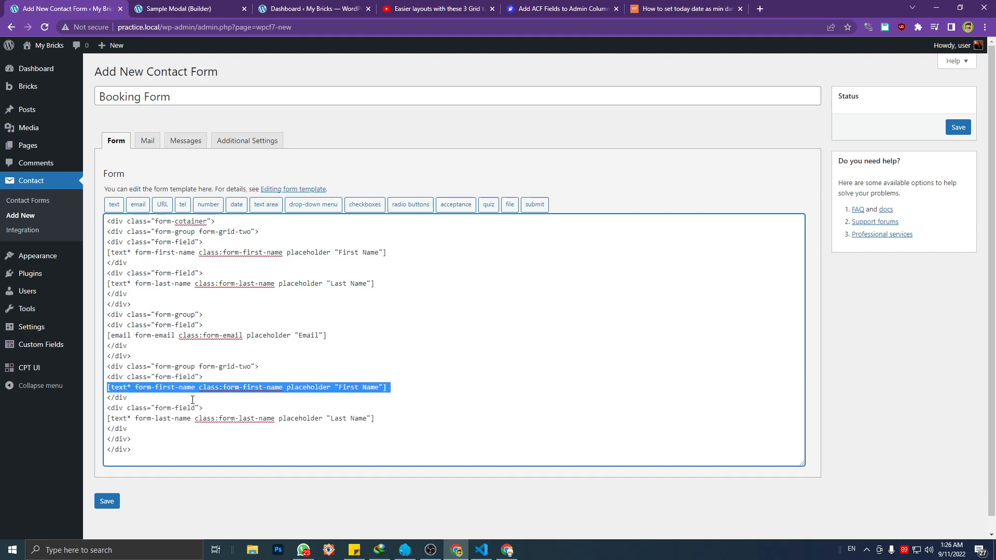
key("BackSpace")
key("Return")
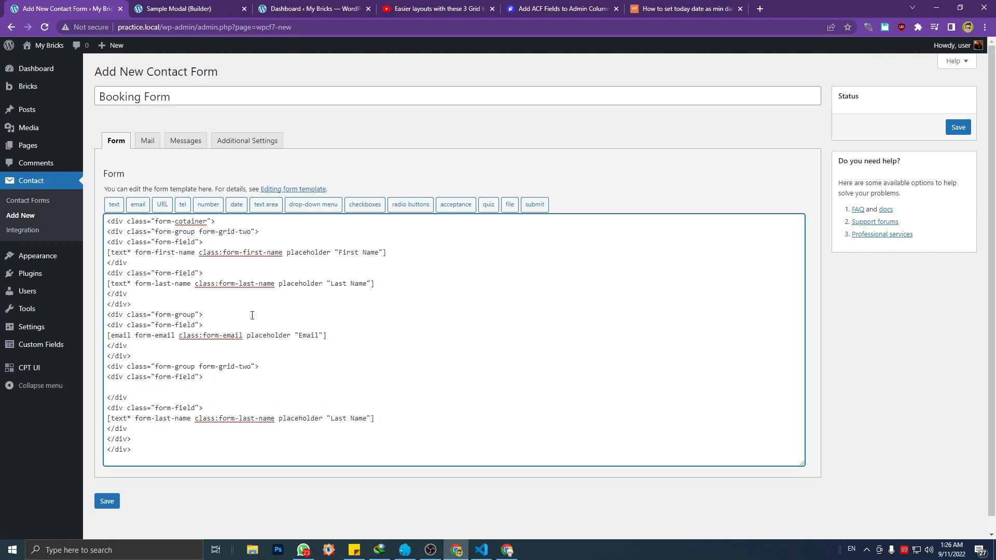
Start a date tag for the empty line, make it a required field and name it form-date
left_click(235, 208)
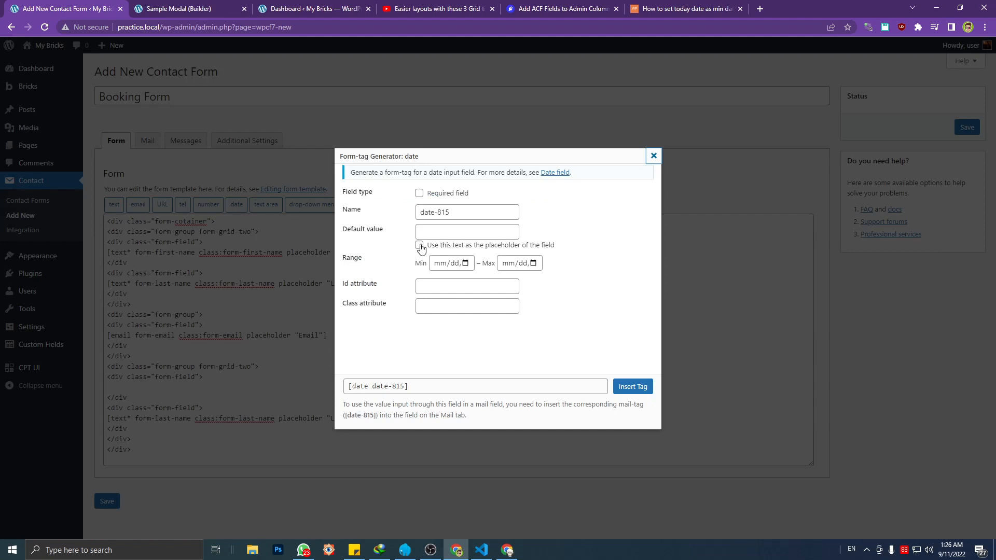
left_click(431, 212)
left_click(419, 193)
triple_click(451, 214)
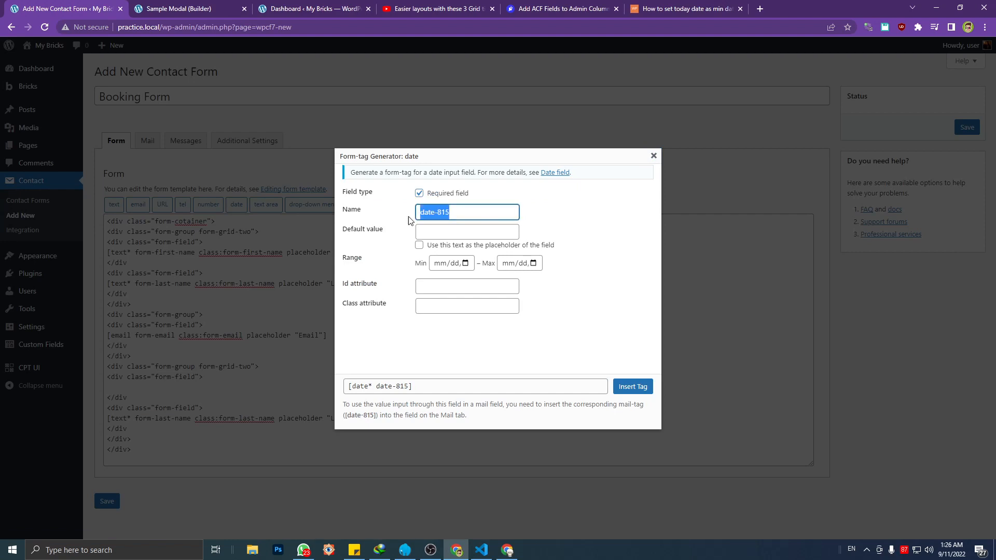
left_click(455, 214)
left_click_drag(461, 212, 386, 206)
left_click(456, 212)
left_click_drag(456, 212, 380, 215)
type("form")
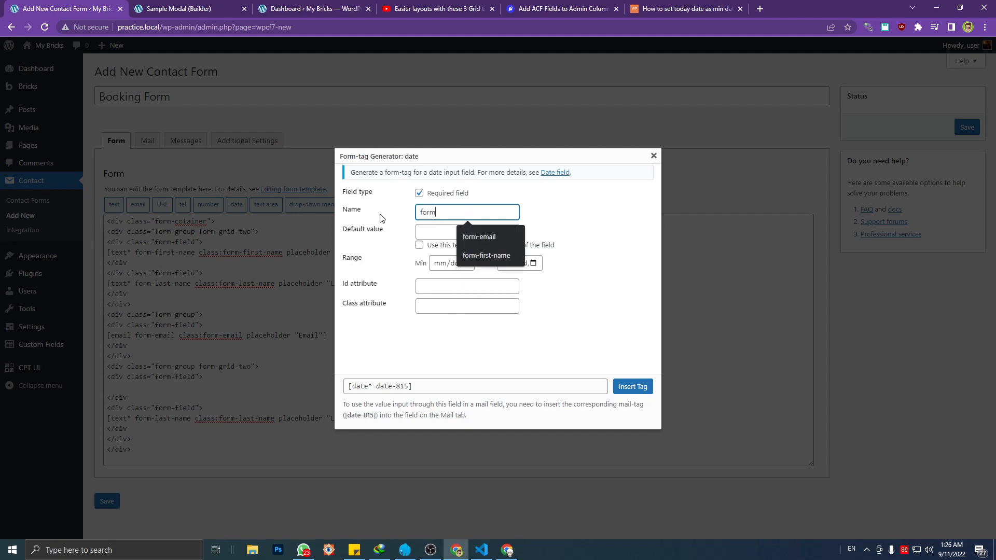
type("-date")
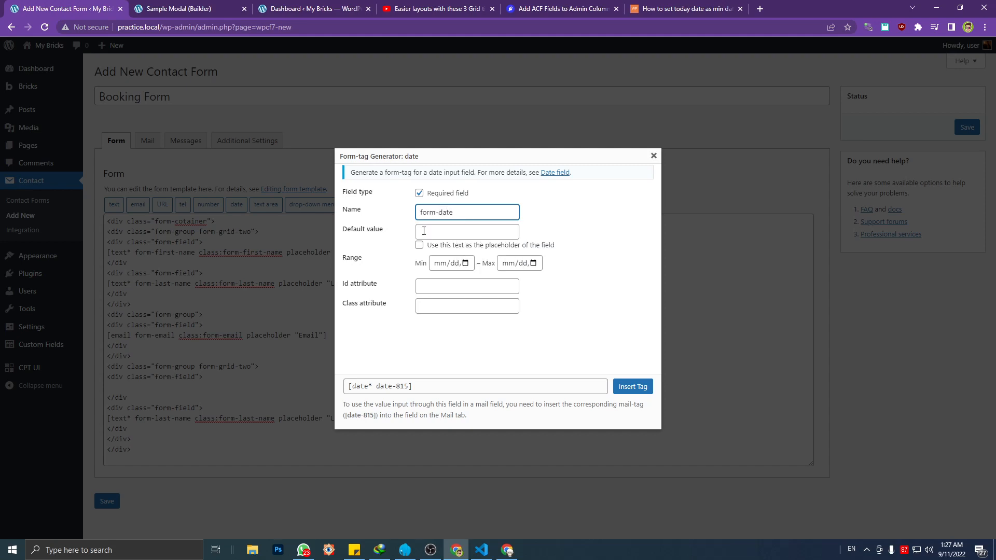
Set the date tag's default value to Booking Date and use it as the placeholder
left_click(484, 229)
left_click(419, 246)
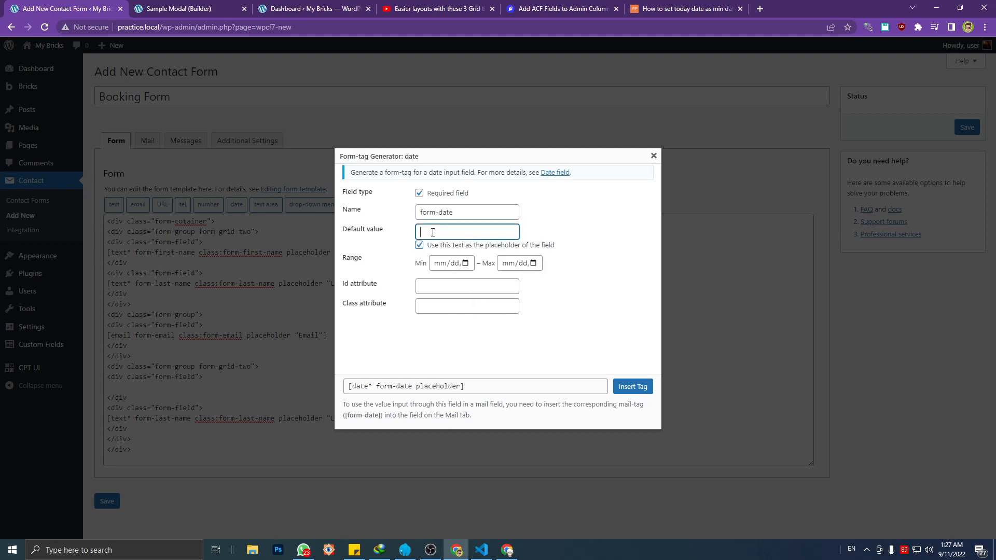
left_click(432, 232)
type("Date")
left_click(420, 231)
type("BOokin")
key("BackSpace")
key("BackSpace")
key("BackSpace")
key("BackSpace")
key("BackSpace")
type("ooking")
Try today's date as the minimum of the date tag's range and clear it again
left_click(465, 264)
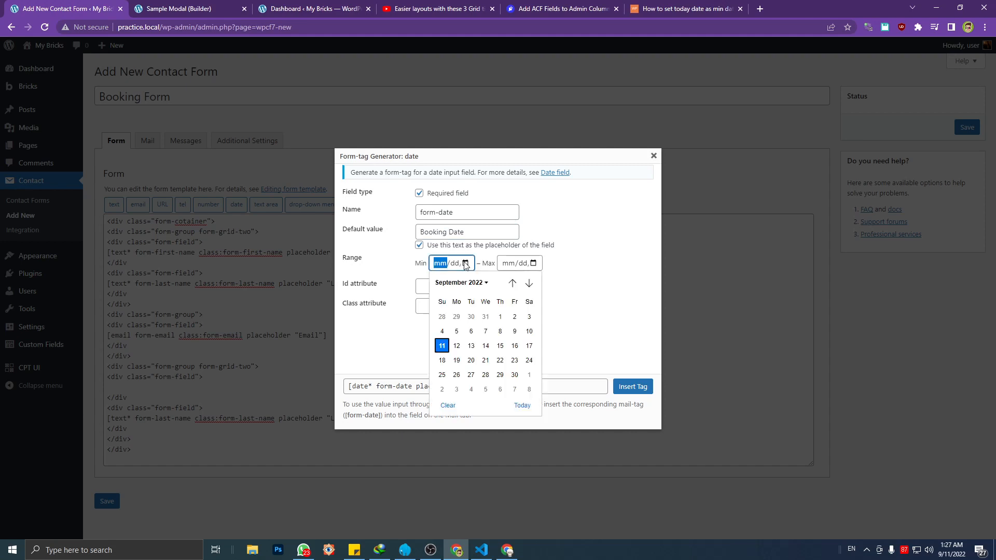
left_click(453, 264)
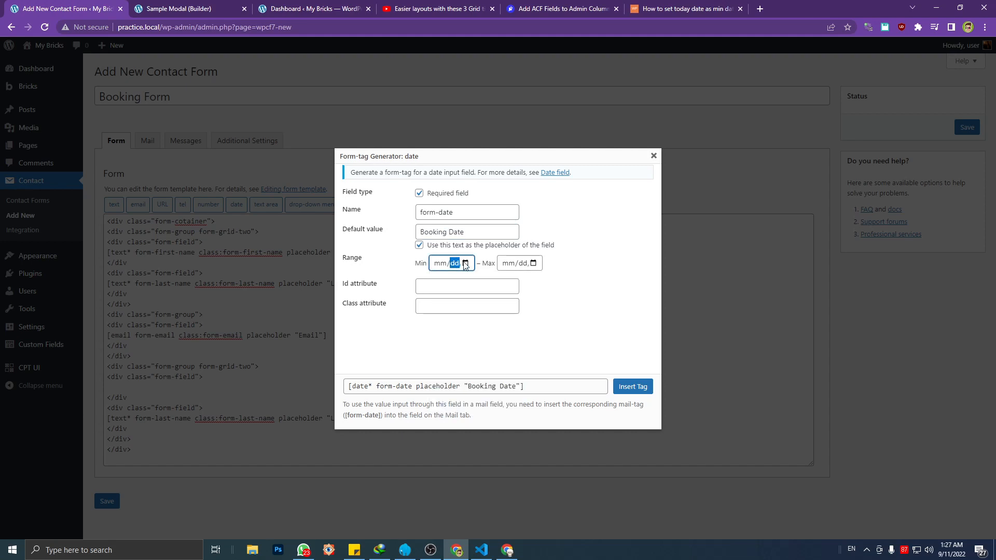
left_click(466, 264)
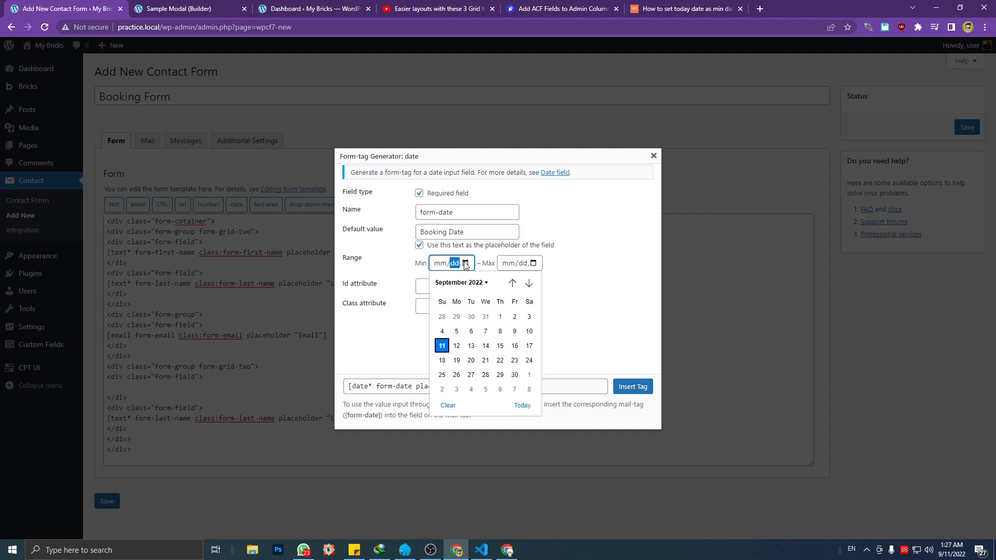
left_click(522, 405)
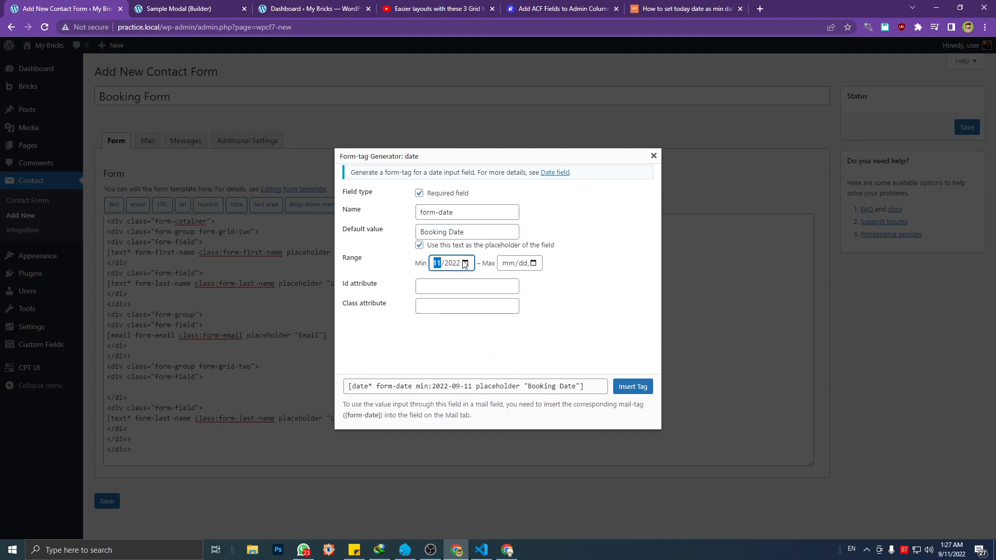
left_click(465, 263)
left_click(447, 405)
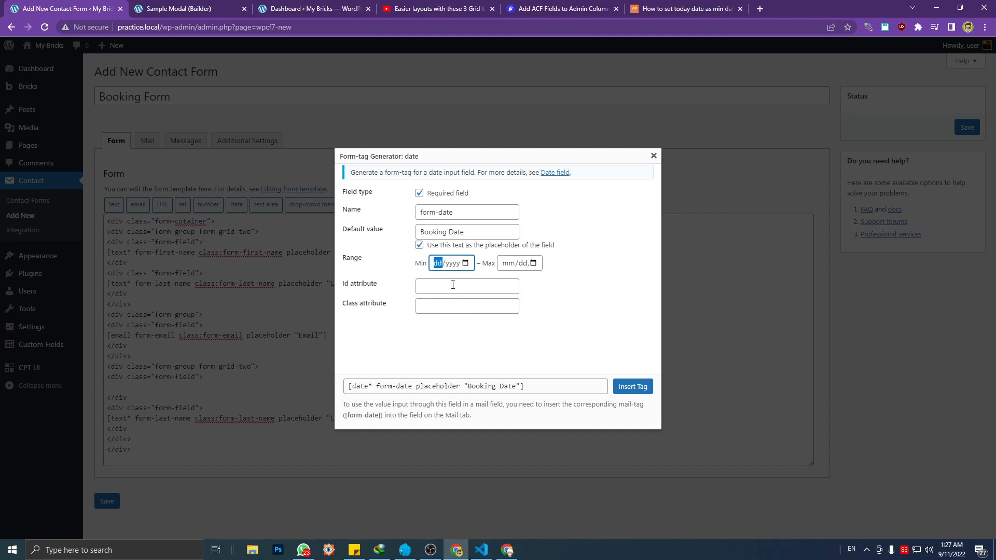
left_click(464, 264)
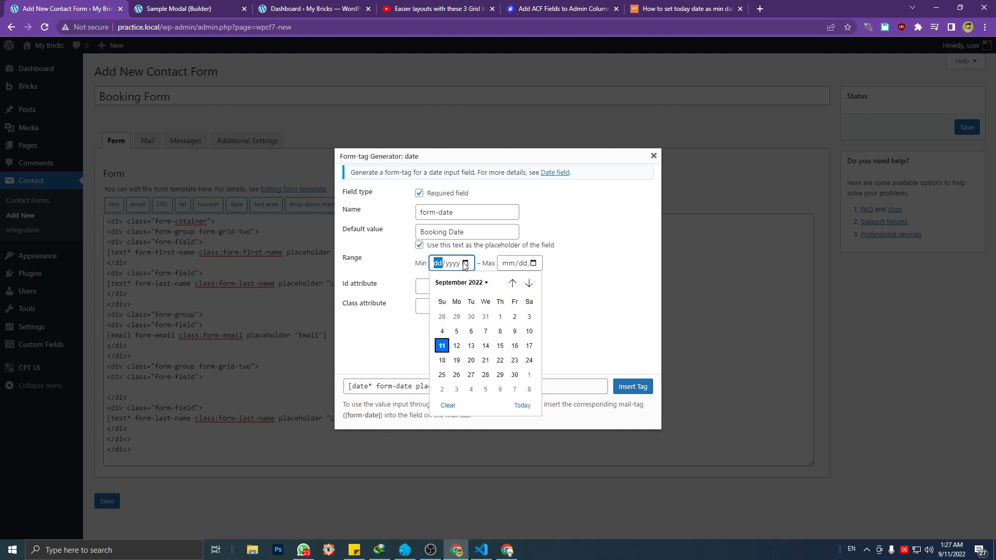
left_click(448, 264)
left_click(432, 266)
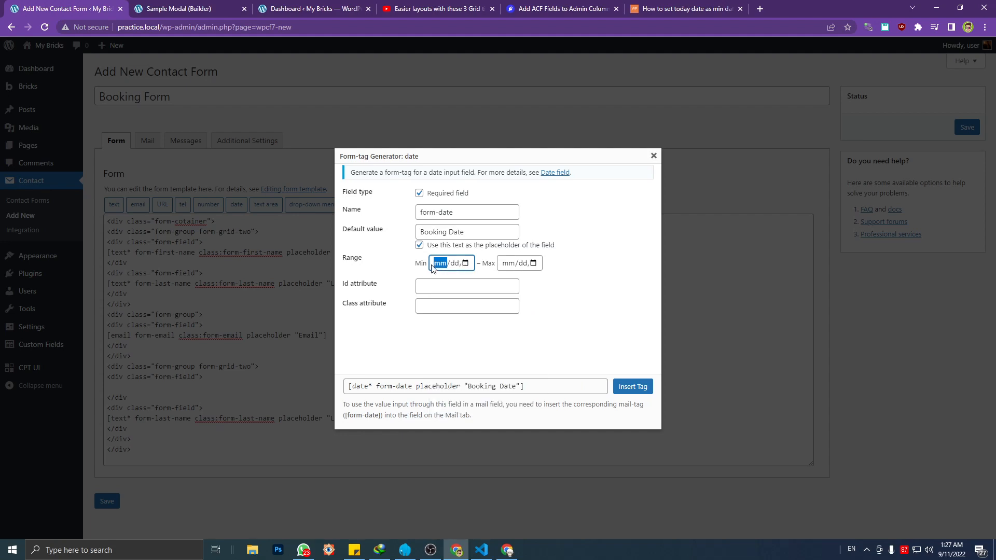
Give the date tag the class form-date and insert it into the form template
left_click(438, 286)
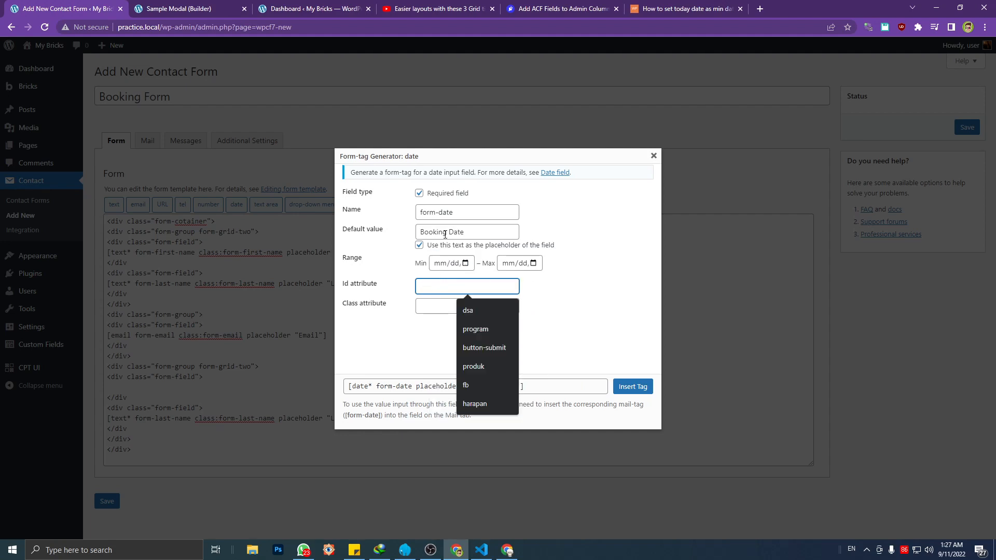
triple_click(436, 212)
key("ctrl+c")
left_click(463, 307)
key("ctrl+v")
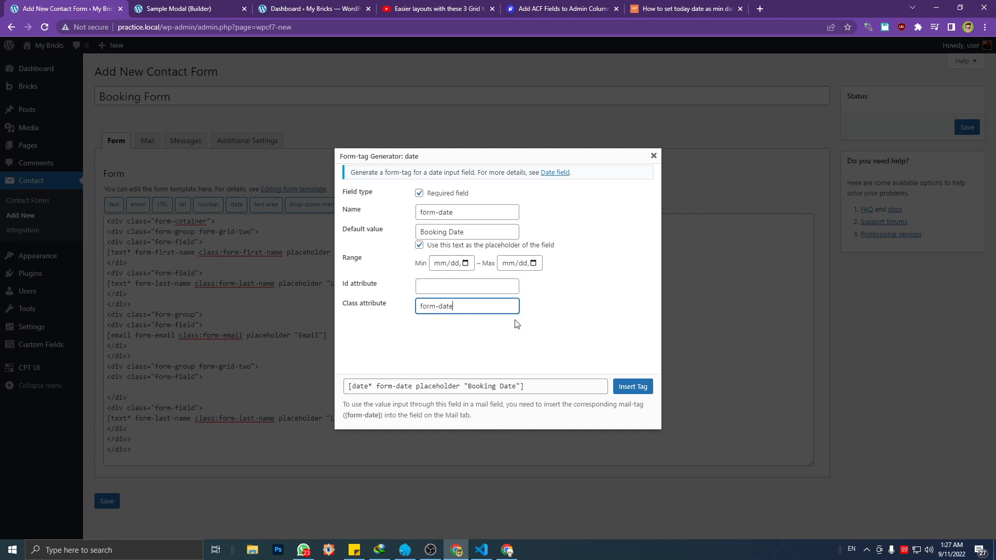
left_click(633, 386)
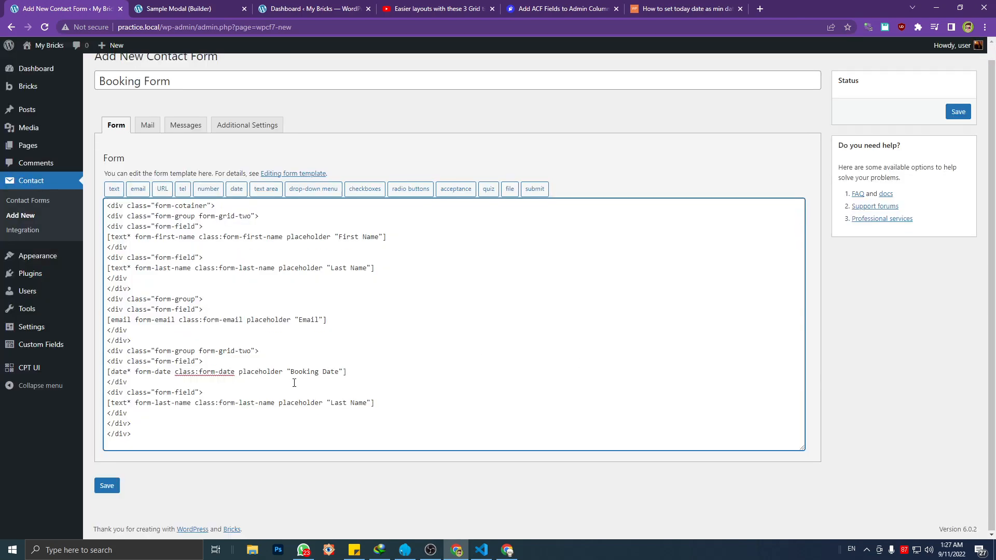
Replace the last-name text tag below the date field with an empty line
triple_click(205, 403)
key("BackSpace")
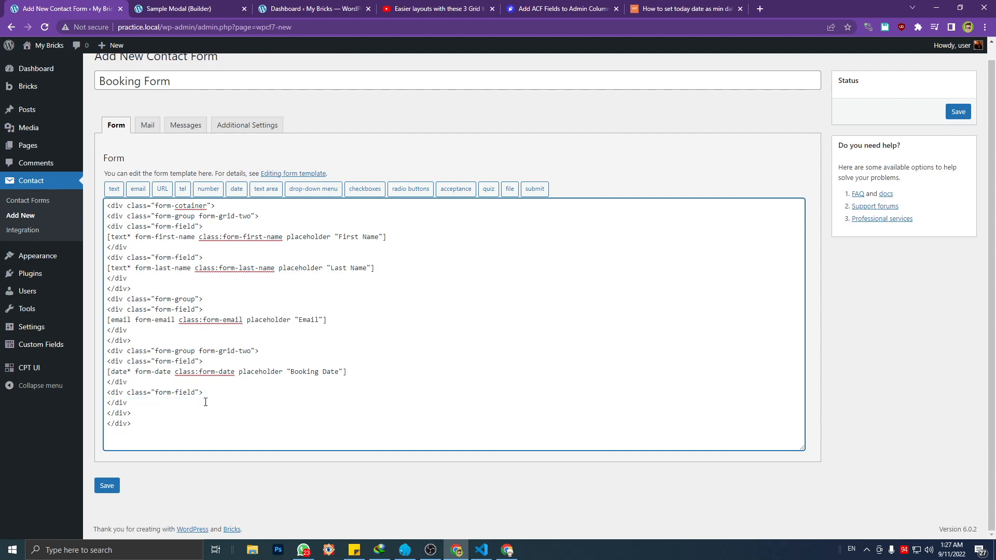
key("Return")
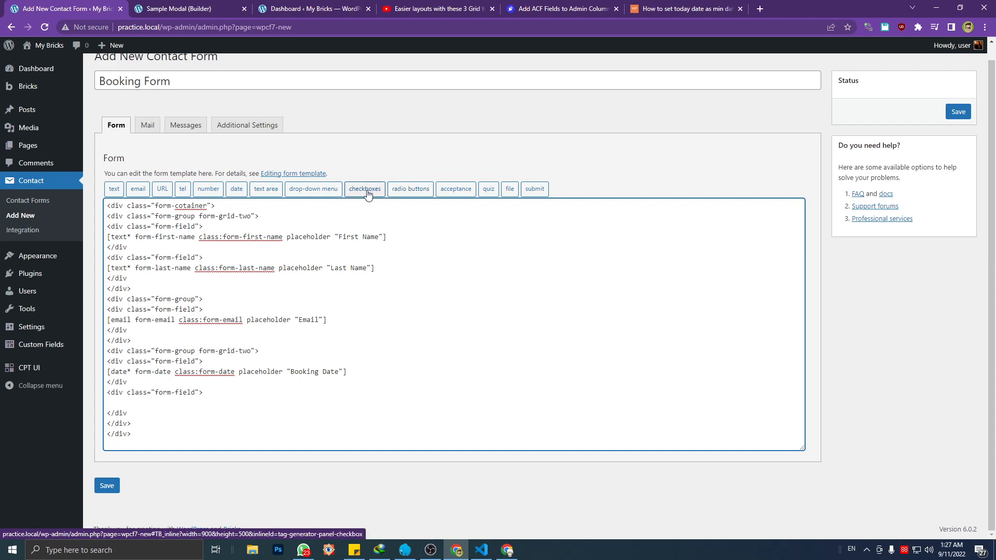
Start a drop-down menu tag for the empty line, make it a required field and name it form-time
left_click(328, 190)
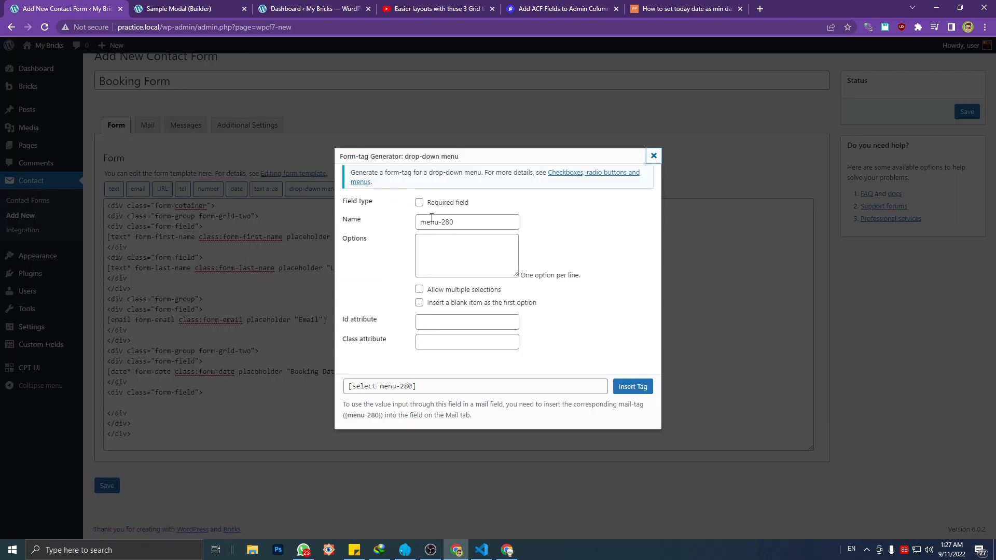
left_click(419, 202)
left_click_drag(465, 220, 333, 223)
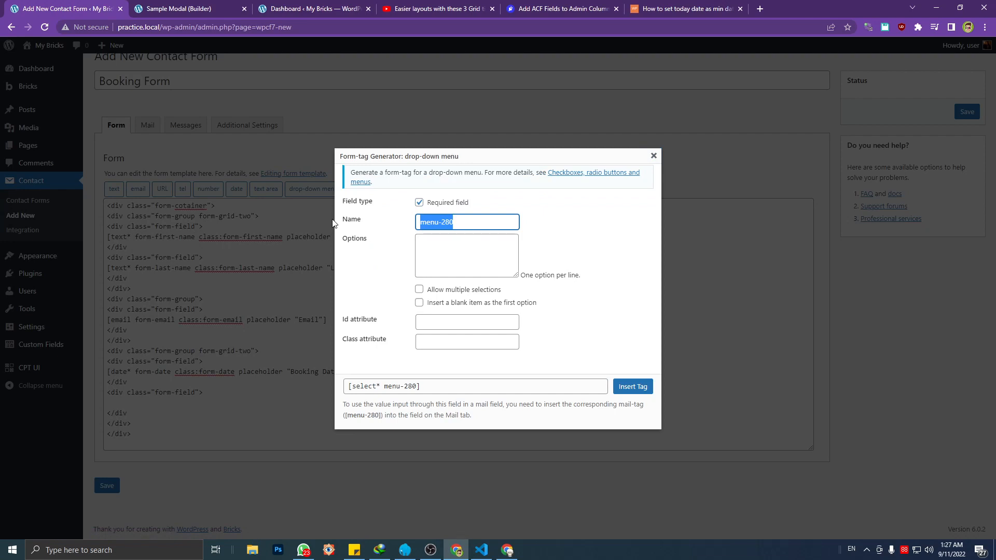
type("f")
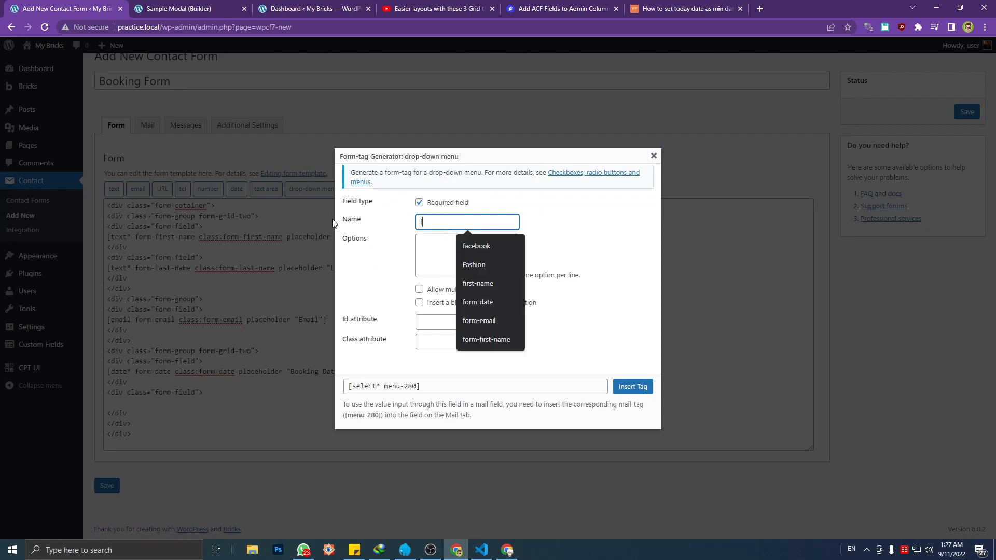
type("orm-time")
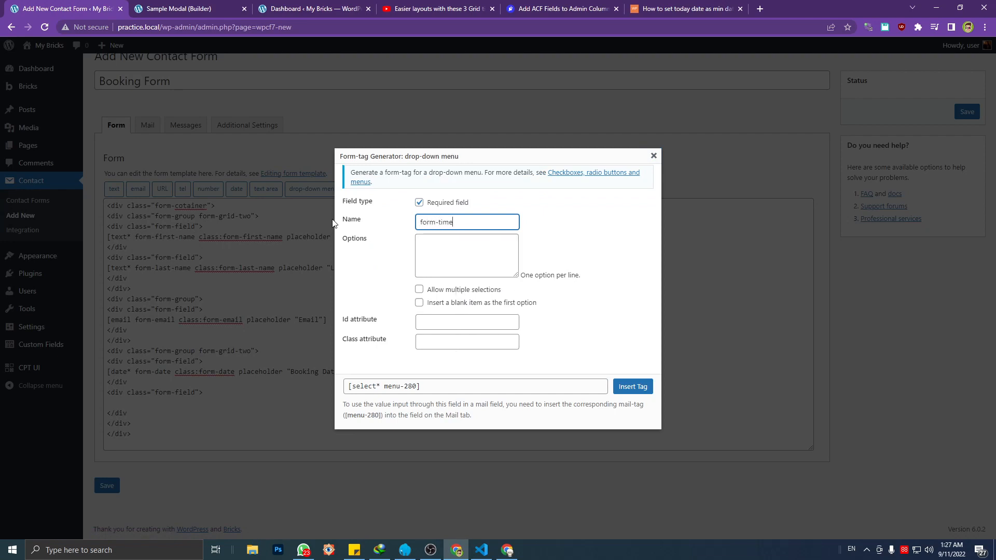
left_click(436, 255)
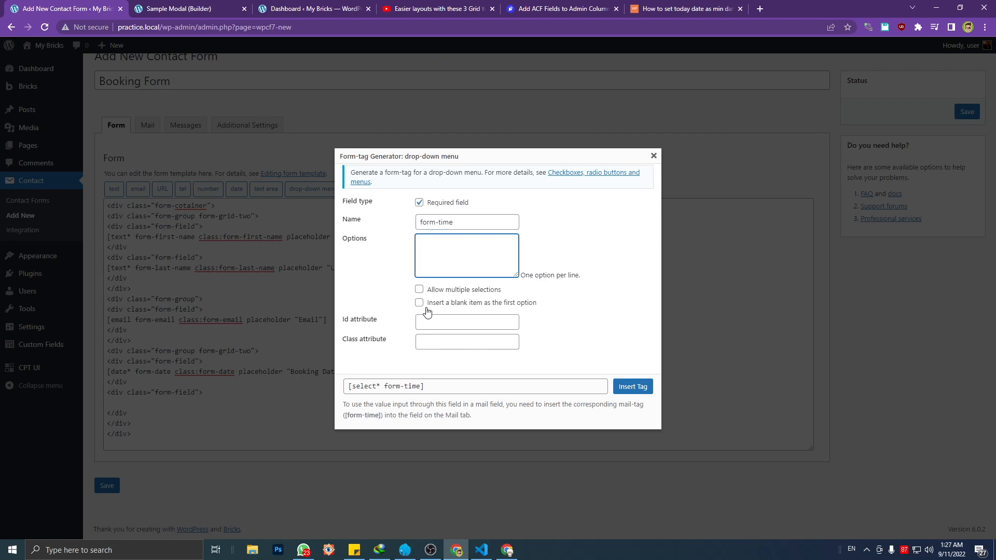
Set the drop-down tag's class attribute to form-time, matching its name
left_click_drag(452, 221, 378, 245)
key("ctrl+c")
left_click(456, 341)
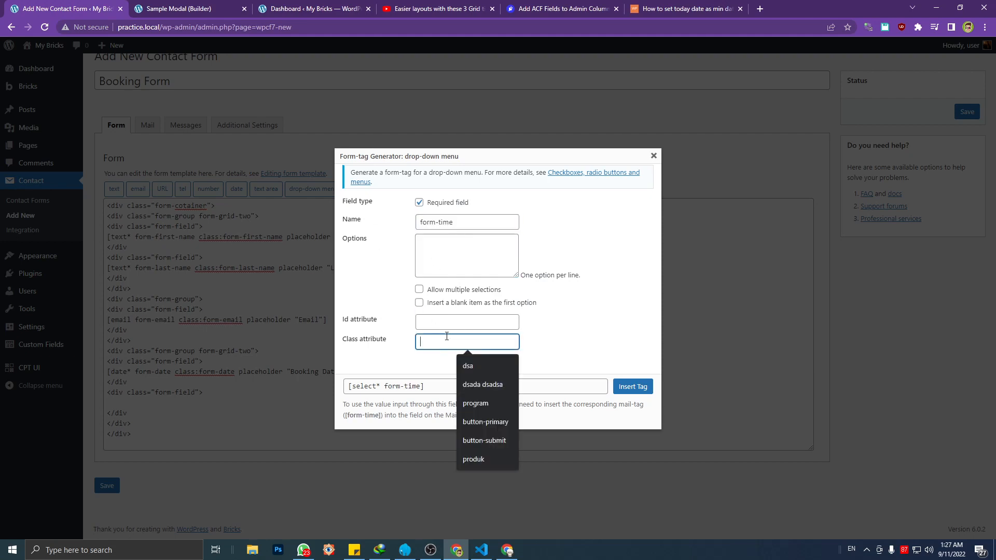
key("ctrl+v")
Enter the drop-down options 7 am, 8 am, 9 am, 10 am and 11 am, one per line
left_click(433, 256)
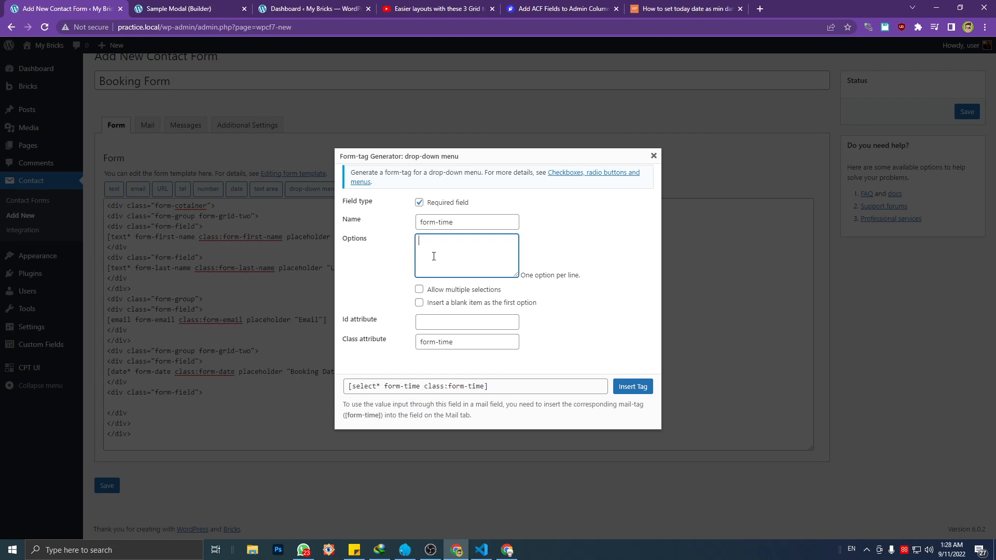
type("7am 8 am9 am")
key("Return")
type("10am")
key("Left")
key("Left")
key("Return")
key("Return")
type("1")
key("BackSpace")
type("11 am")
key("Return")
Add the options 12 am and 1 pm through 5 pm, one per line, and insert the drop-down tag into the form
type("1")
key("Return")
type("124p")
key("BackSpace")
key("BackSpace")
key("BackSpace")
type("3 pm")
key("Return")
type("4 pm 5p")
key("Left")
scroll(433, 255, "up", 3)
scroll(434, 256, "down", 3)
scroll(434, 256, "up", 3)
scroll(434, 256, "down", 3)
scroll(430, 256, "up", 3)
scroll(428, 260, "down", 3)
scroll(431, 271, "up", 3)
scroll(431, 268, "down", 3)
left_click(633, 386)
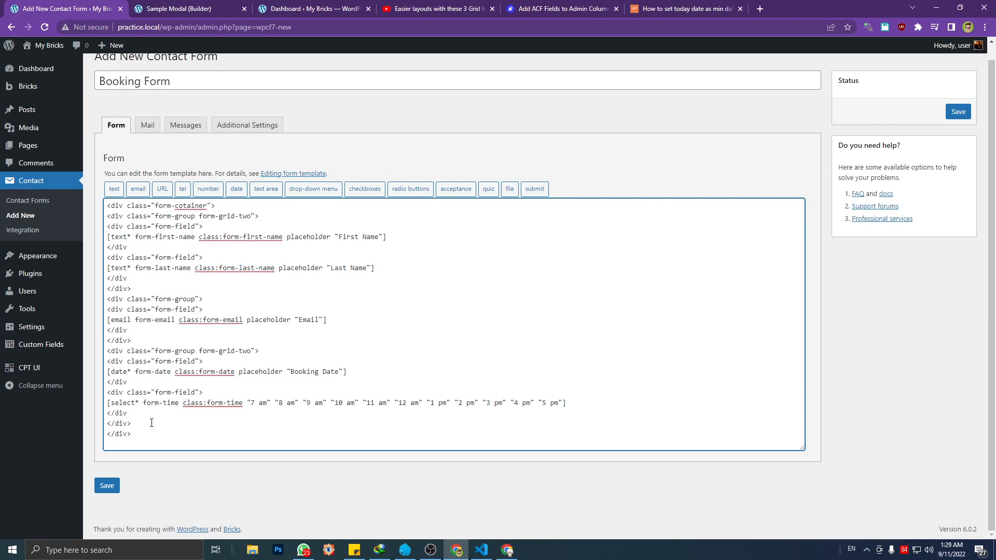
Correct the outermost div's class to form-container and add the class grid to it
left_click(182, 206)
type("n")
left_click(212, 206)
type("grid")
left_click_drag(211, 206, 230, 206)
left_click(231, 206)
Copy the form-group block with the Close button and Send Messages submit tag from the sticky note onto a new line below the date and time group
left_click(178, 416)
left_click(354, 550)
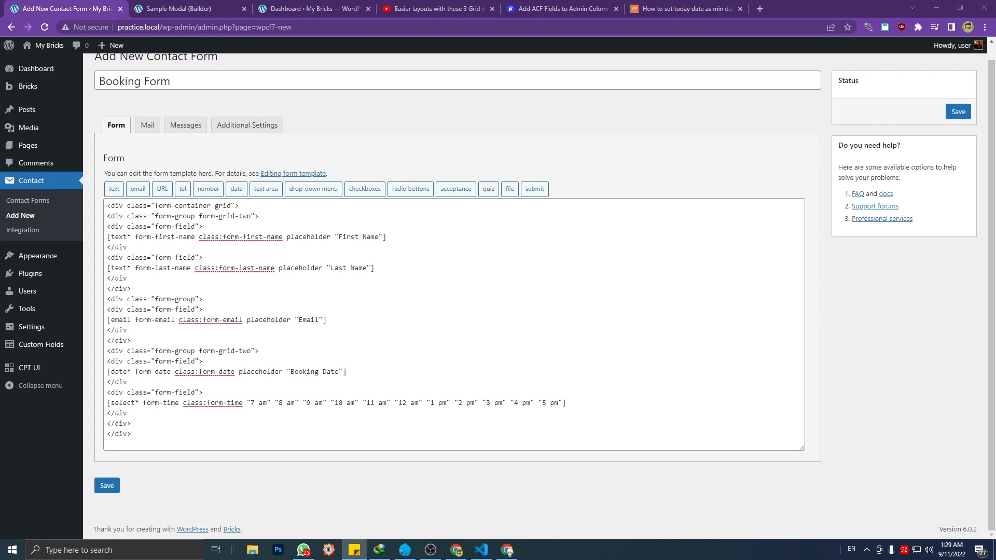
left_click(395, 340)
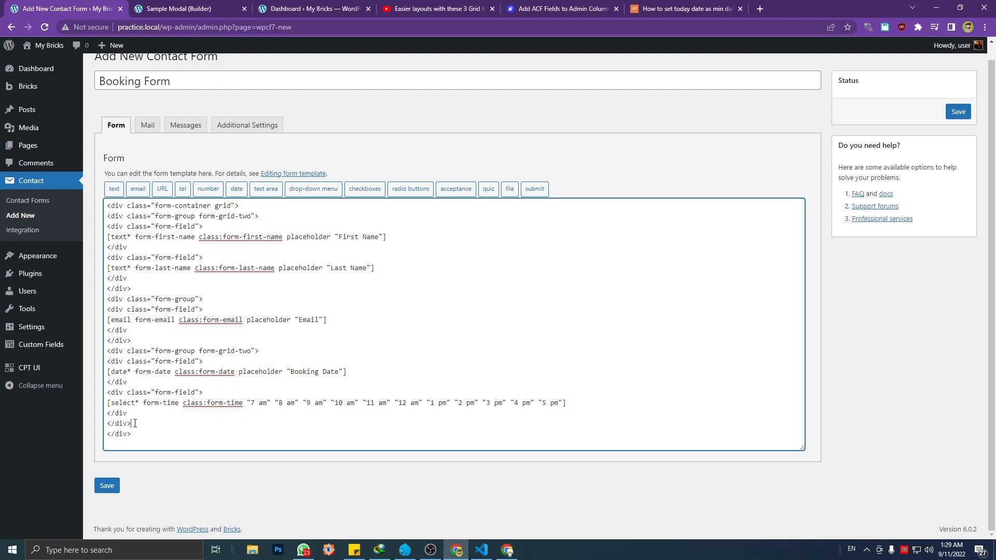
key("Return")
type("<div class")
key("alt+Tab")
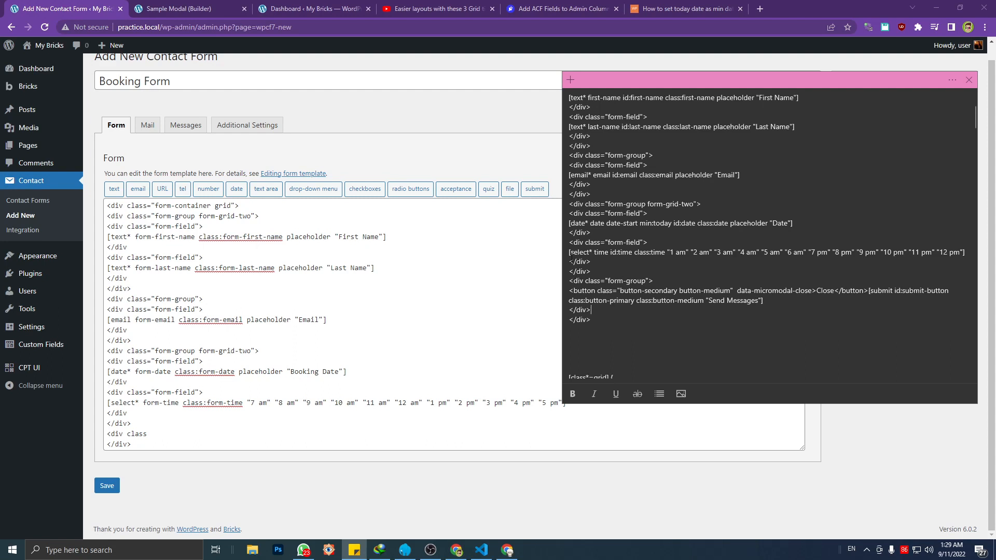
left_click_drag(571, 275, 608, 309)
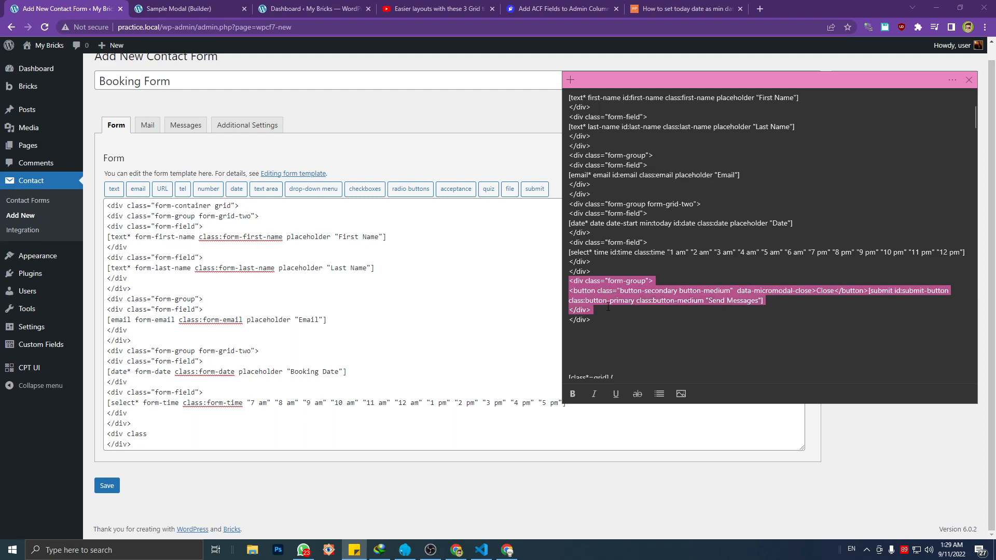
left_click(174, 402)
left_click_drag(148, 434, 102, 435)
key("BackSpace")
key("ctrl+v")
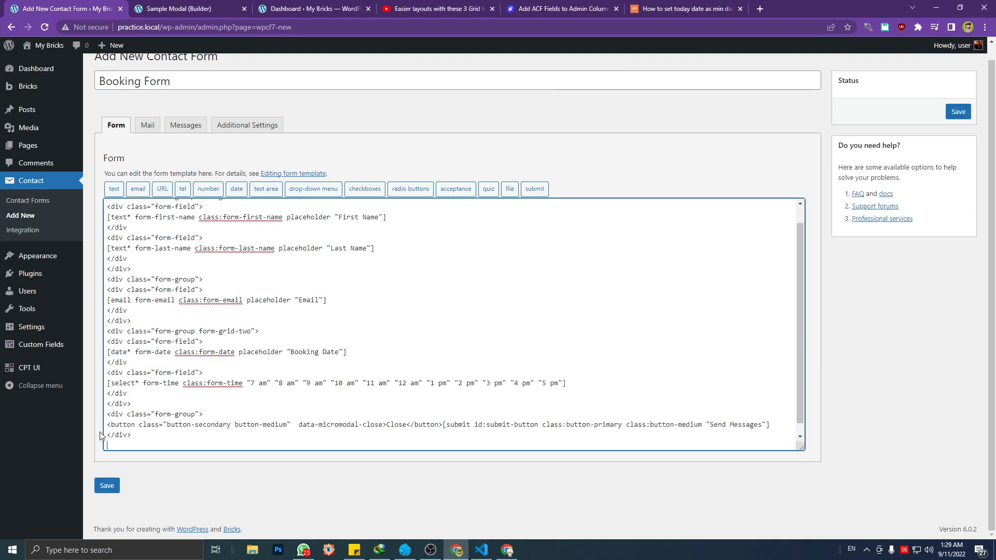
Remove the blank line between the pasted button group and the outermost closing div
key("Down")
key("Down")
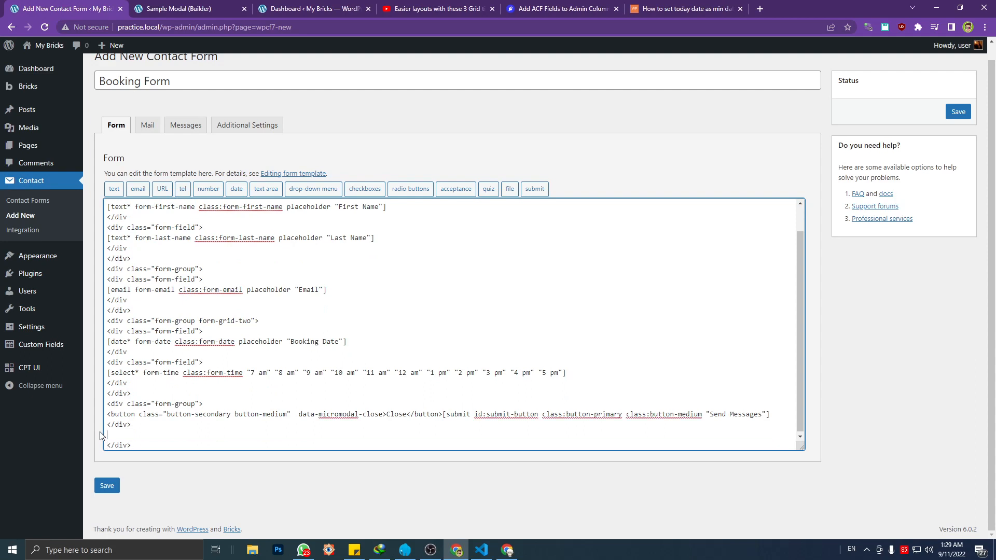
key("BackSpace")
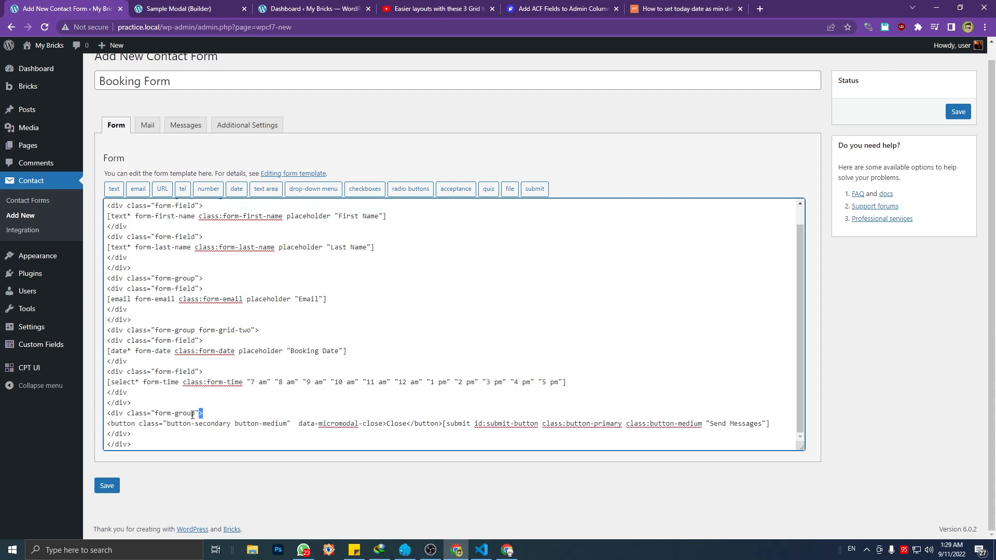
Examine the pasted button group: its form-group div, the Close button's data-micromodal-close attribute and the submit tag
left_click_drag(203, 412, 106, 415)
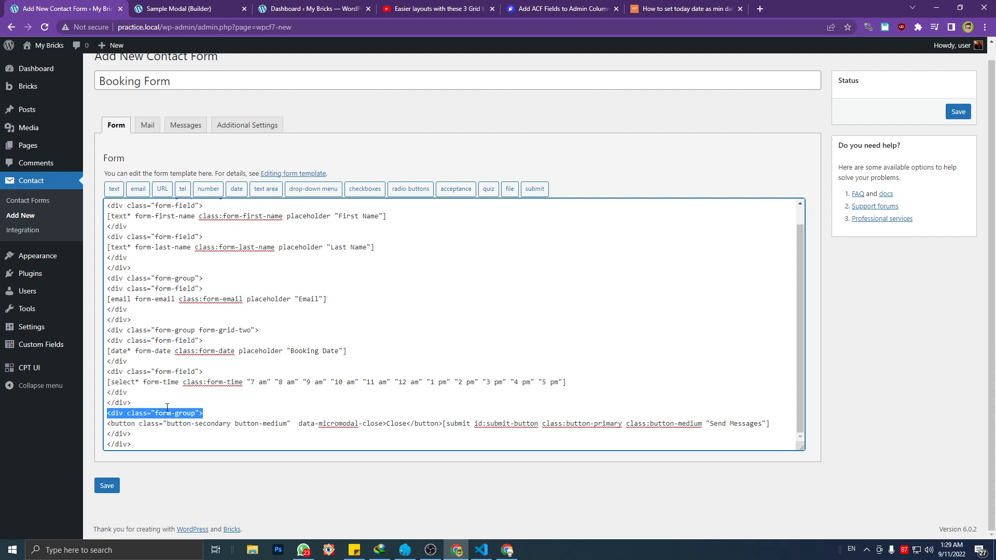
left_click(167, 423)
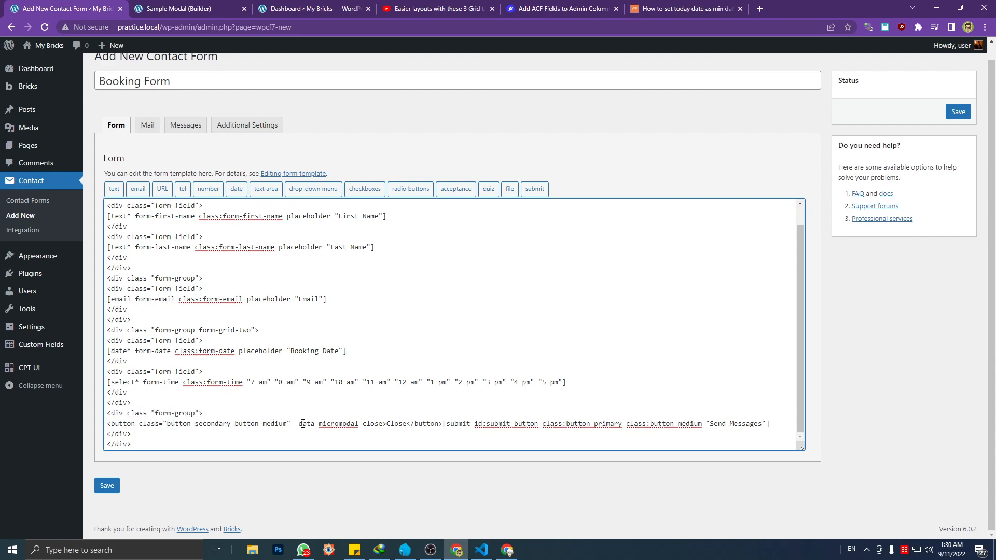
left_click_drag(299, 423, 385, 423)
left_click(351, 421)
left_click_drag(301, 424, 385, 423)
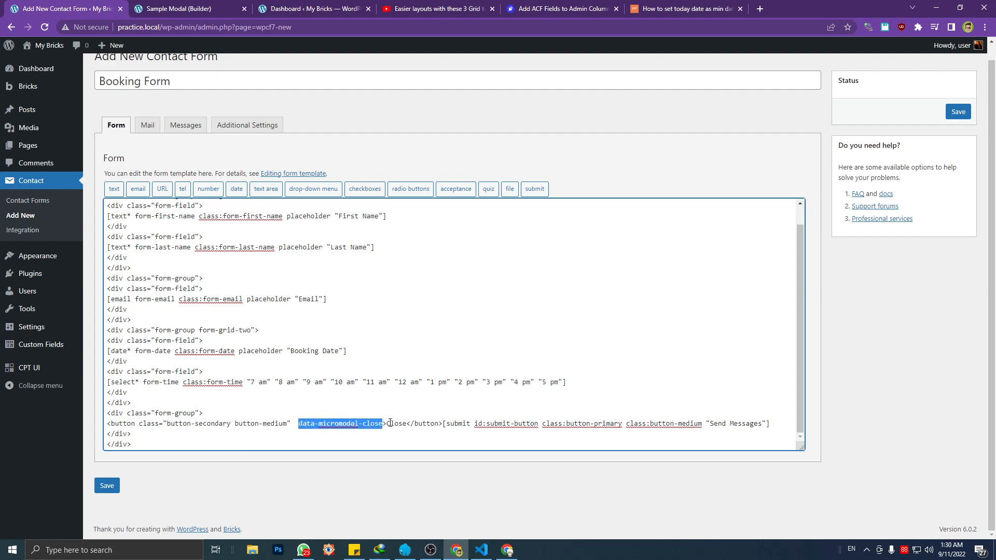
left_click(394, 418)
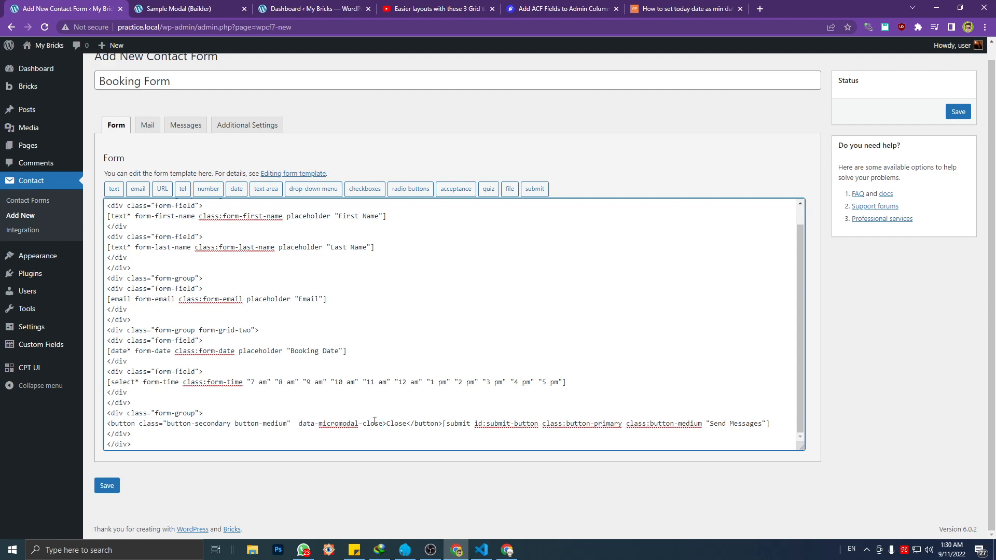
left_click_drag(300, 423, 386, 424)
left_click(338, 418)
left_click_drag(301, 424, 384, 424)
mouse_move(299, 424)
left_mouse_down()
mouse_move(384, 423)
mouse_move(307, 422)
left_mouse_up()
left_click(423, 416)
left_click_drag(450, 425, 767, 423)
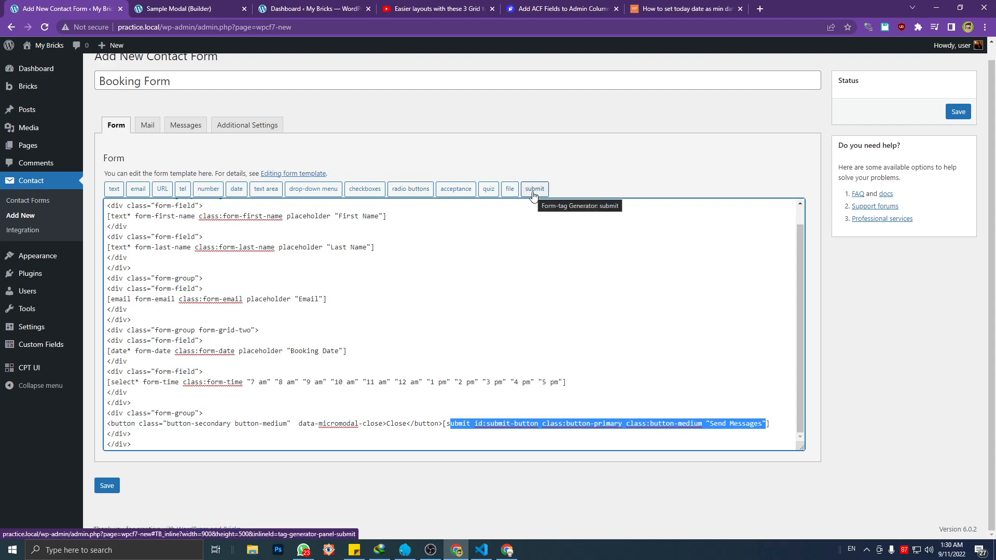
left_click(553, 404)
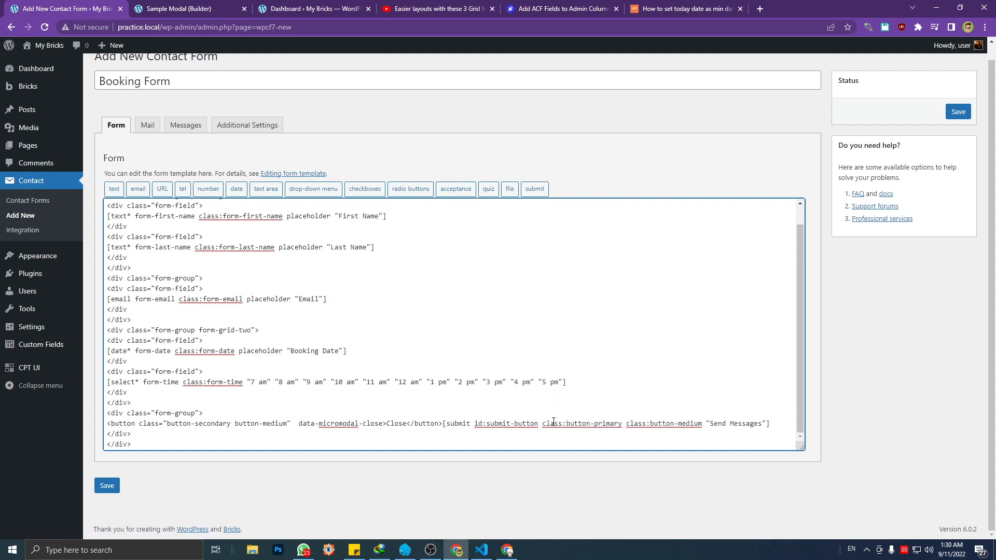
Save the Booking Form and select its shortcode in the contact forms list
left_click(108, 486)
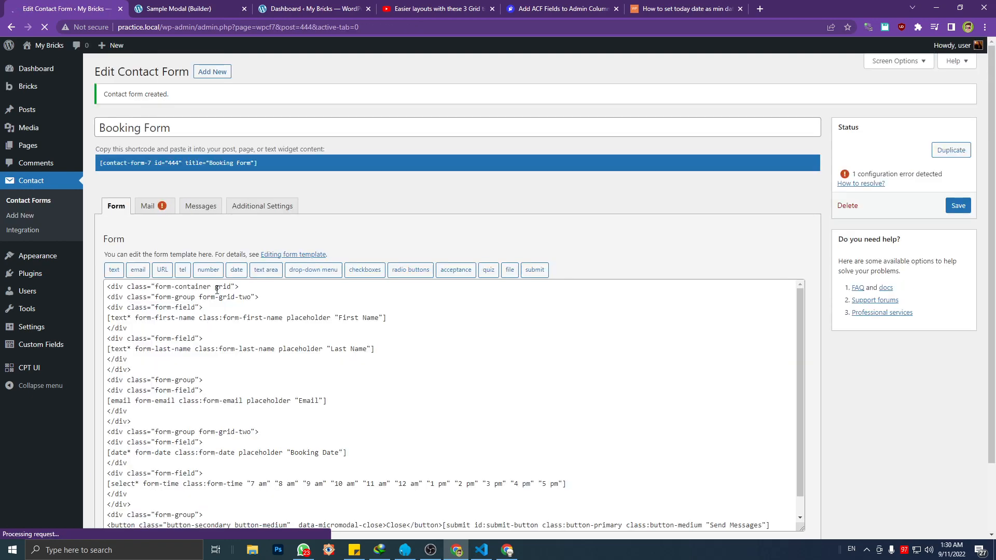
left_click(58, 207)
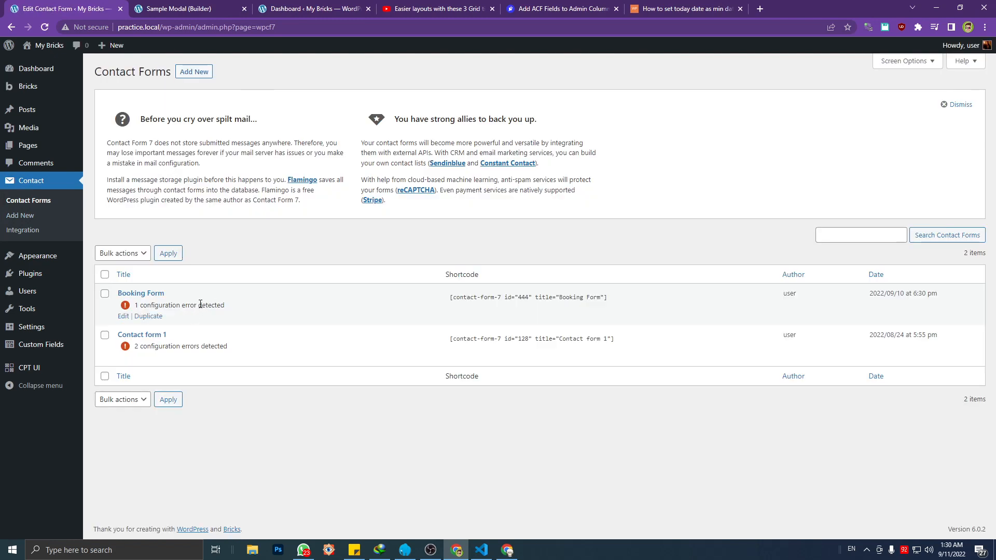
left_click(517, 297)
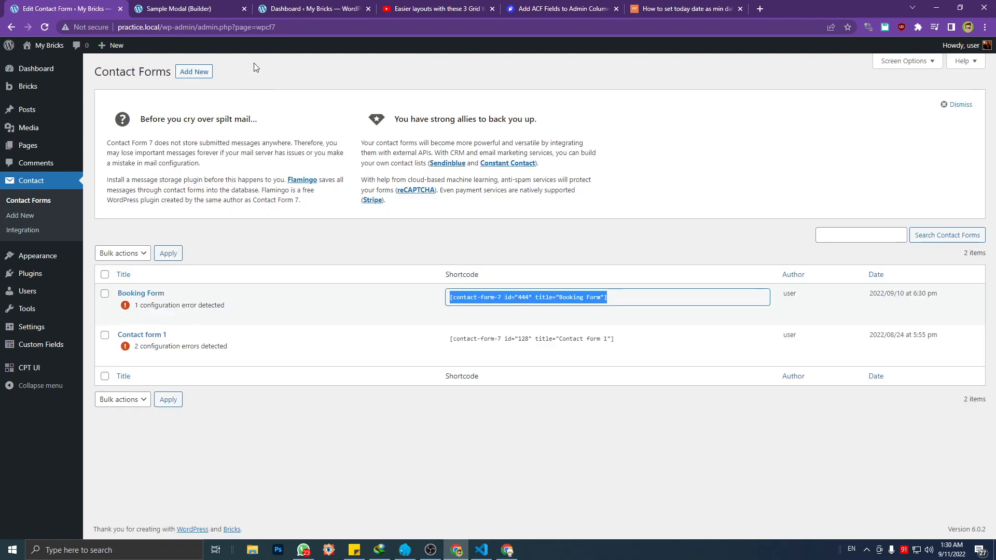
Switch to the Bricks builder with the Sample Modal page
left_click(210, 9)
left_click(308, 8)
left_click(187, 7)
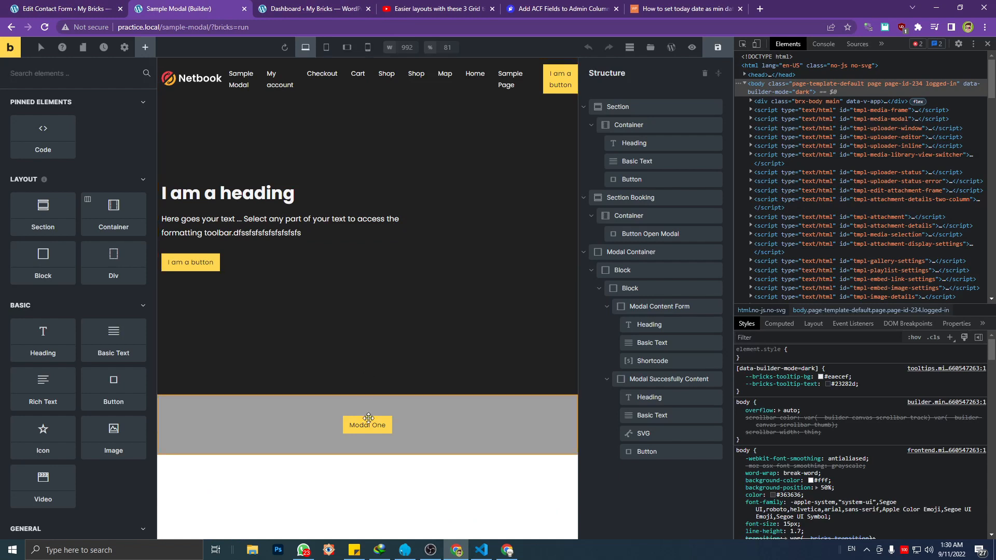
Change the heading inside the Modal Content Form block to "Book our services"
left_click(366, 425)
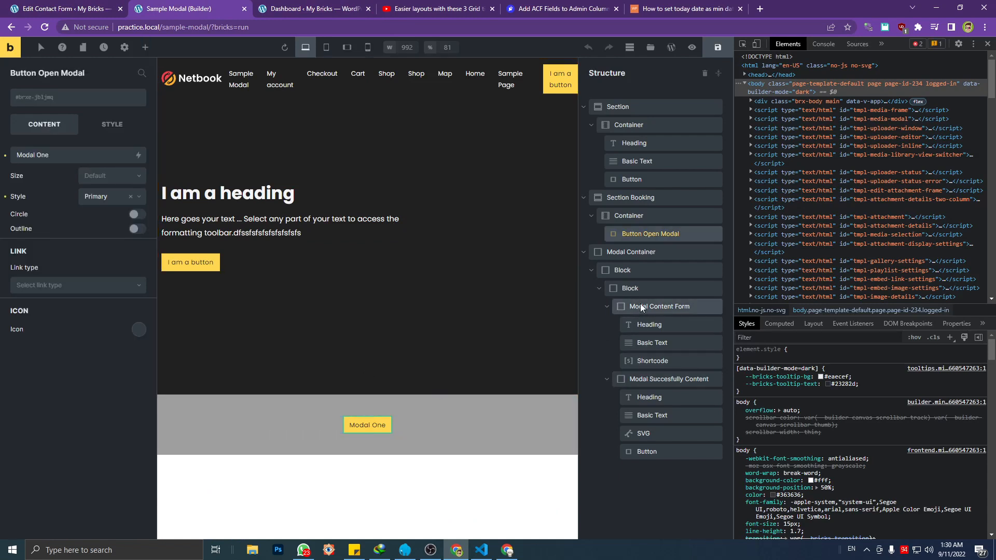
left_click(668, 311)
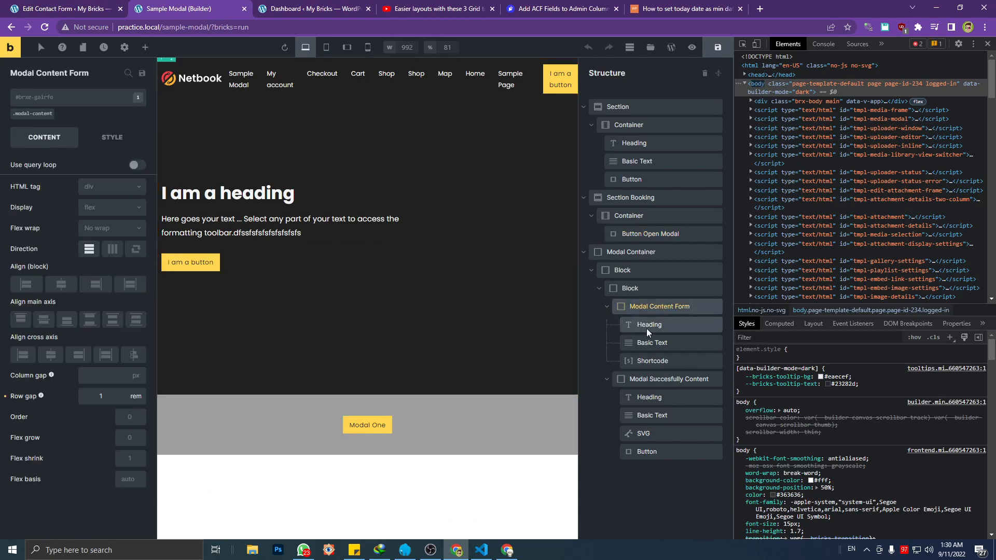
left_click(650, 329)
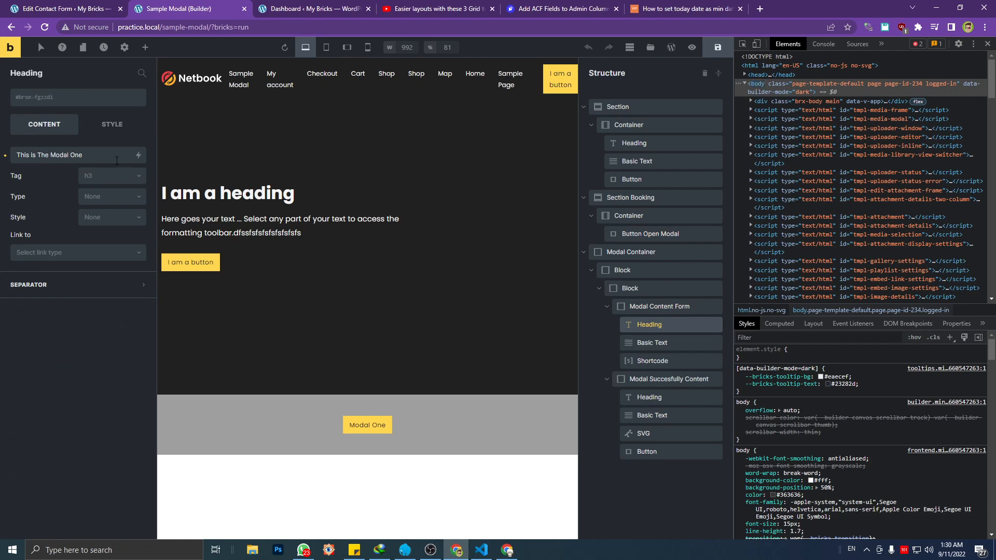
triple_click(109, 156)
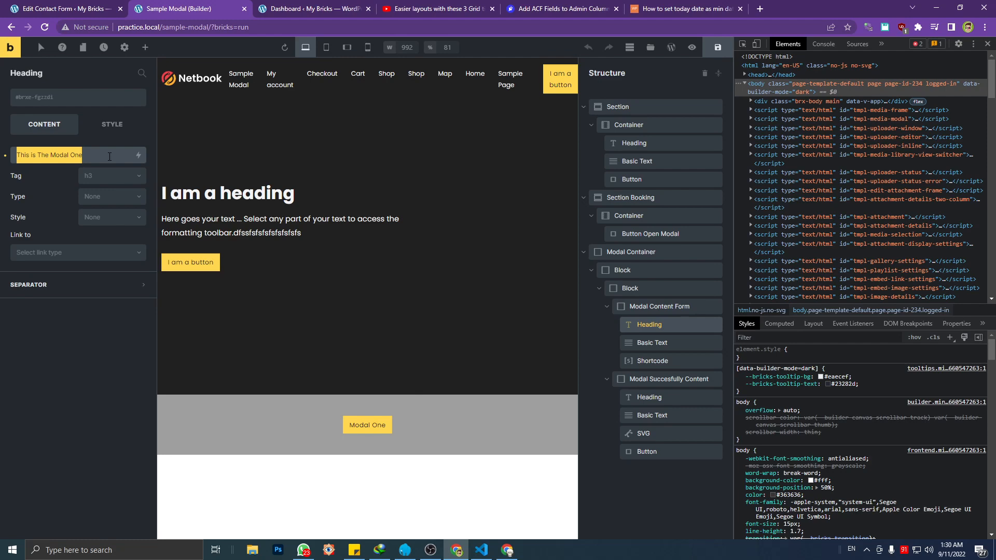
type("Let")
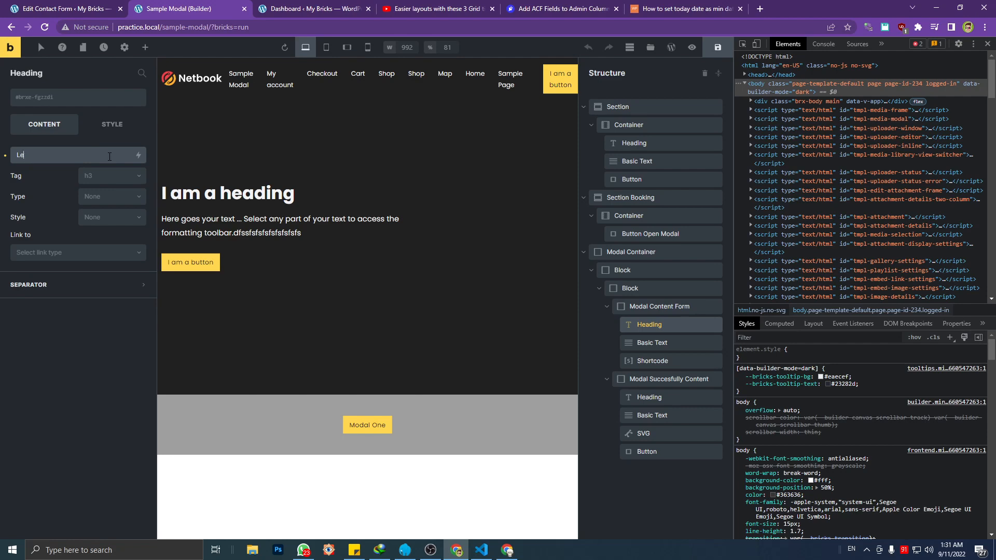
key("BackSpace")
key("BackSpace")
type("Book ")
type("your")
key("BackSpace")
key("BackSpace")
key("BackSpace")
type("our services")
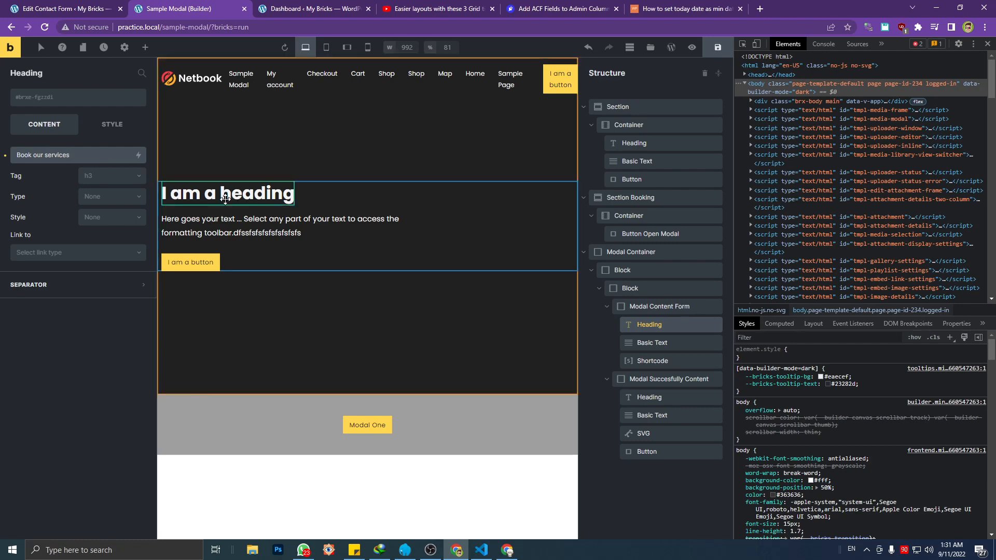
Replace the basic text in the Modal Content Form with "We are gonna contact you, so fill this form. Thank you.."
left_click(655, 347)
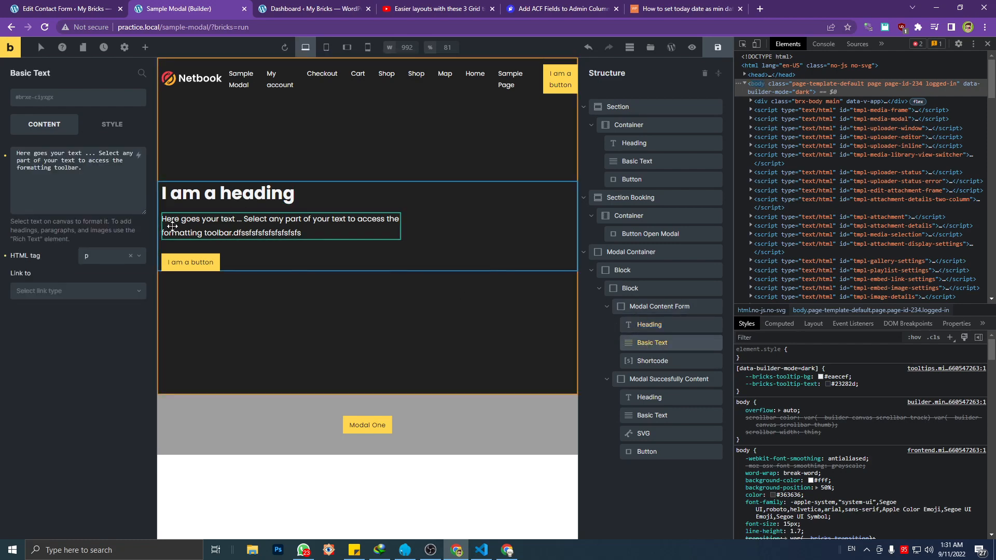
left_click_drag(83, 168, 2, 148)
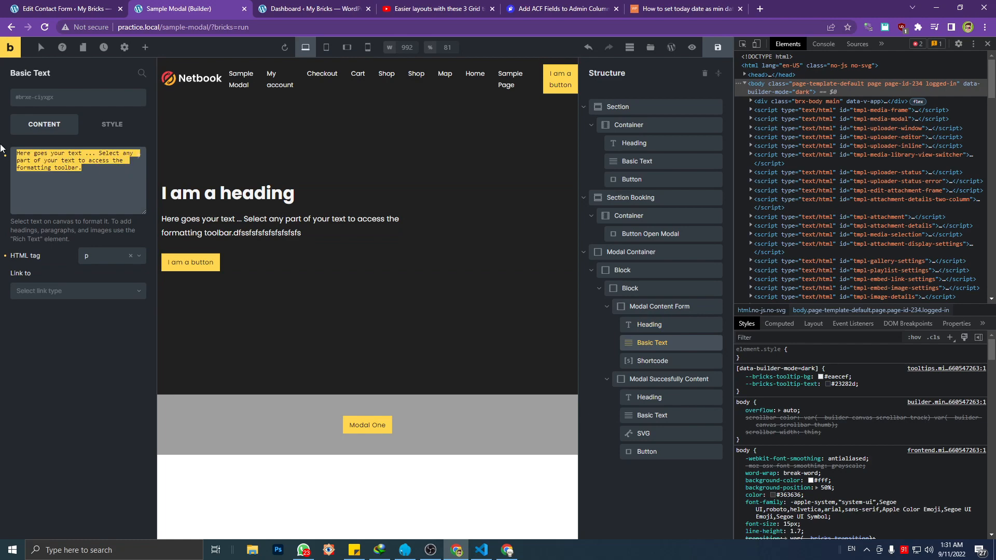
type("We are gonna ")
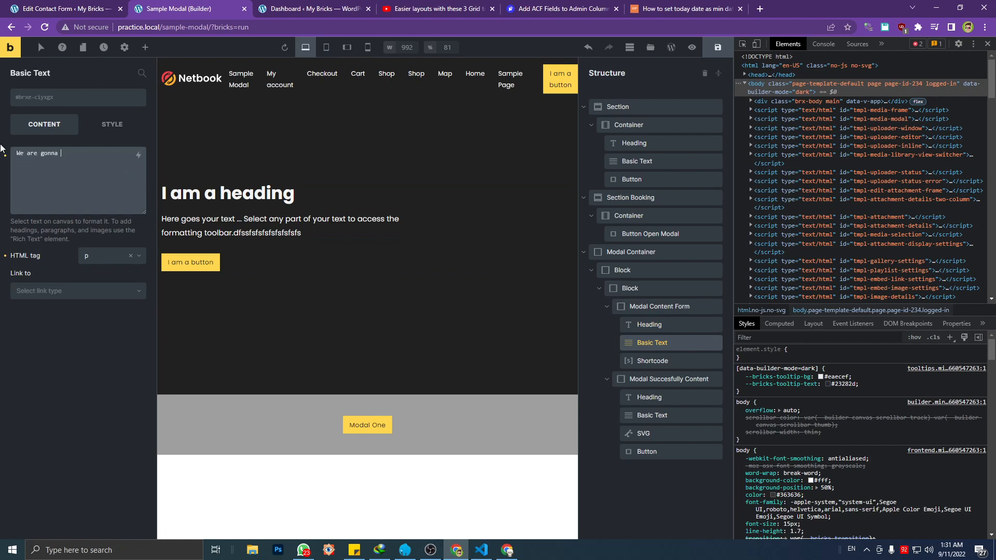
type("contact you, so fill tithis form. Thank you..")
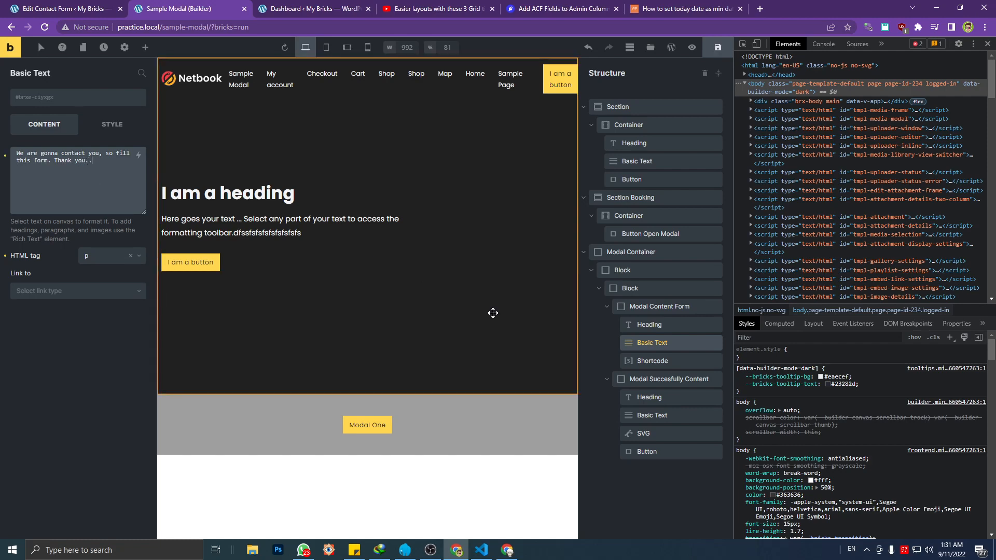
Replace the Modal Content Form's shortcode with the copied [contact-form-7 id="444" title="Booking Form"] and save the page
left_click(645, 360)
left_click(77, 188)
key("ctrl+a")
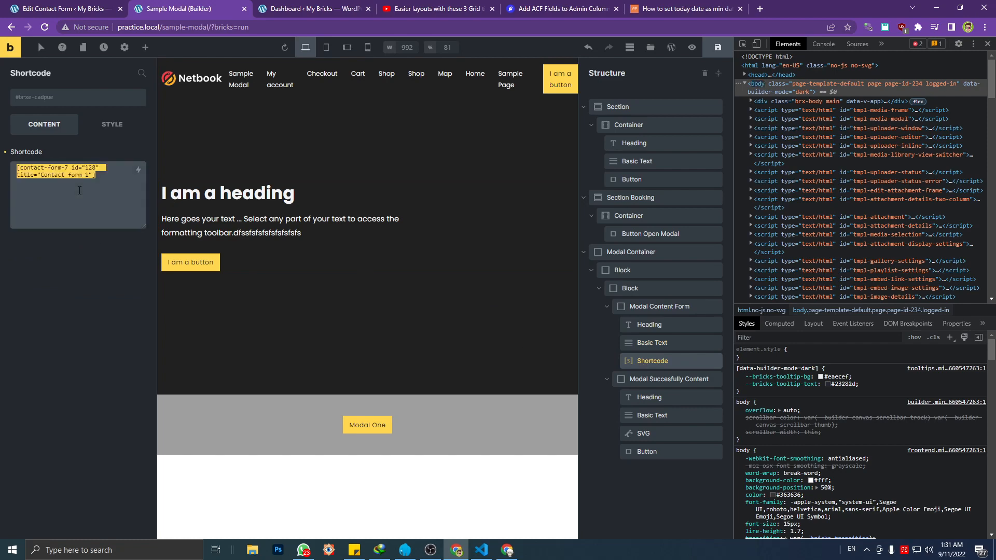
type("[contact-form-7 id=\"444\" title=\"Booking Form\"]")
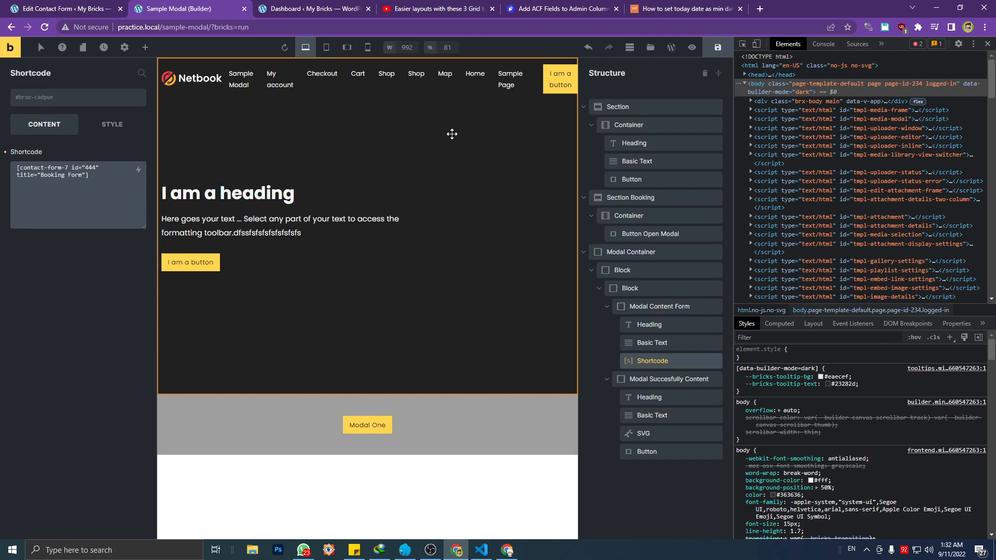
left_click(718, 47)
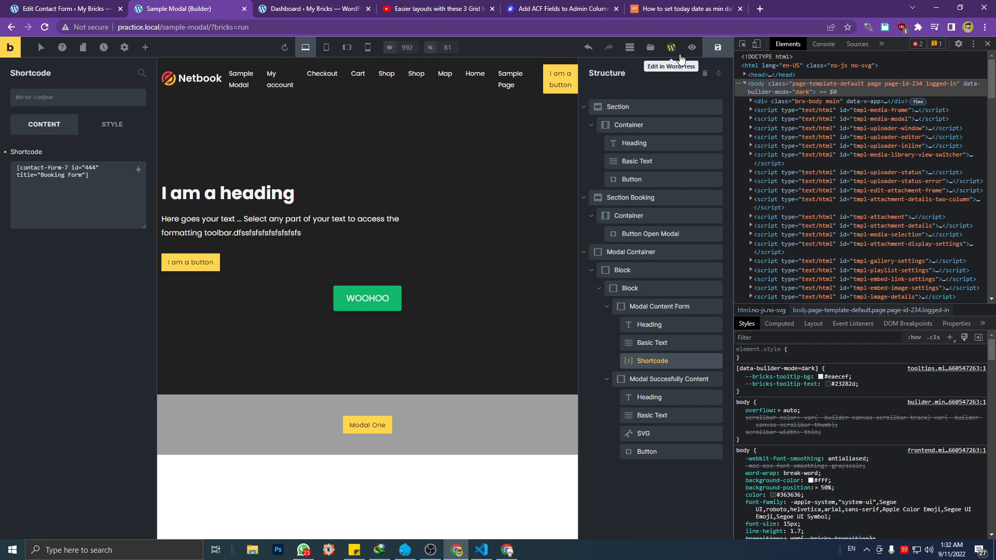
View the Sample Modal page on the front end and open the Modal One popup to check the booking form
left_click(691, 48)
left_click(672, 49)
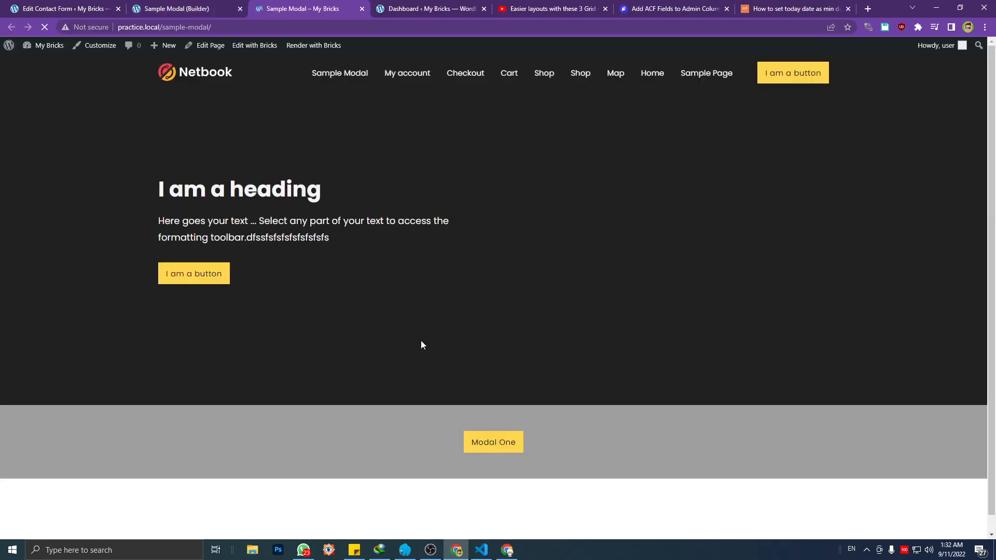
left_click(496, 441)
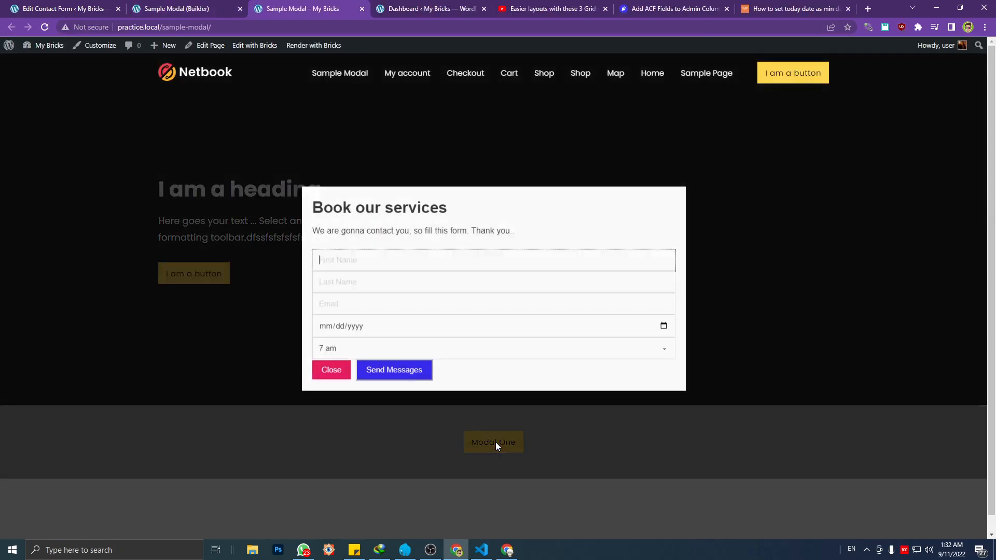
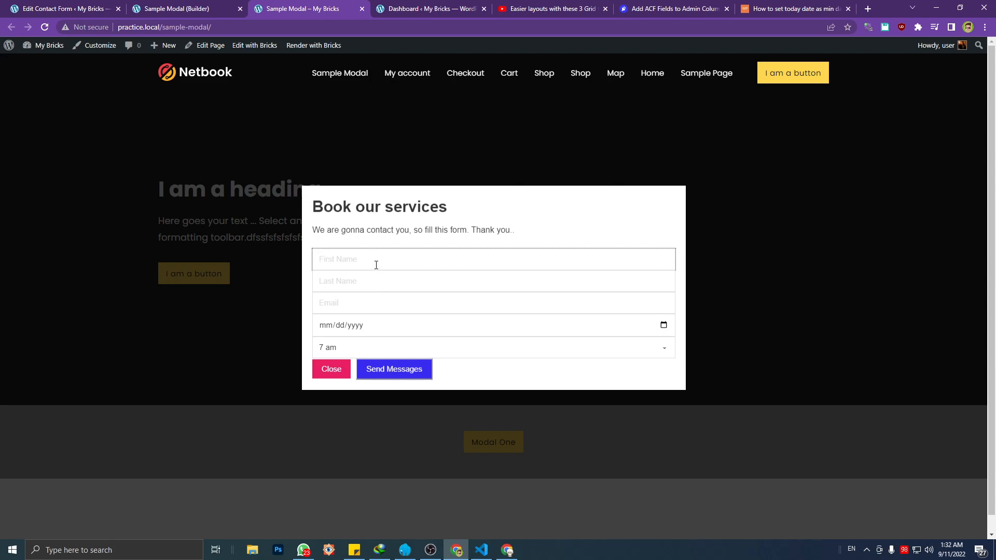
Inspect the First Name field in the developer tools, select its form-field div and widen the inspector
key("ctrl+shift+c")
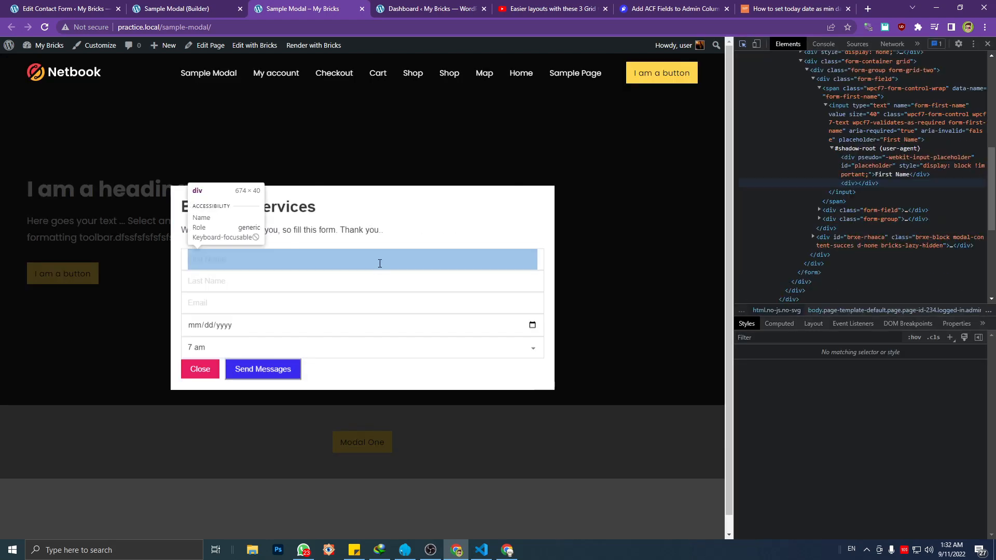
left_click(380, 267)
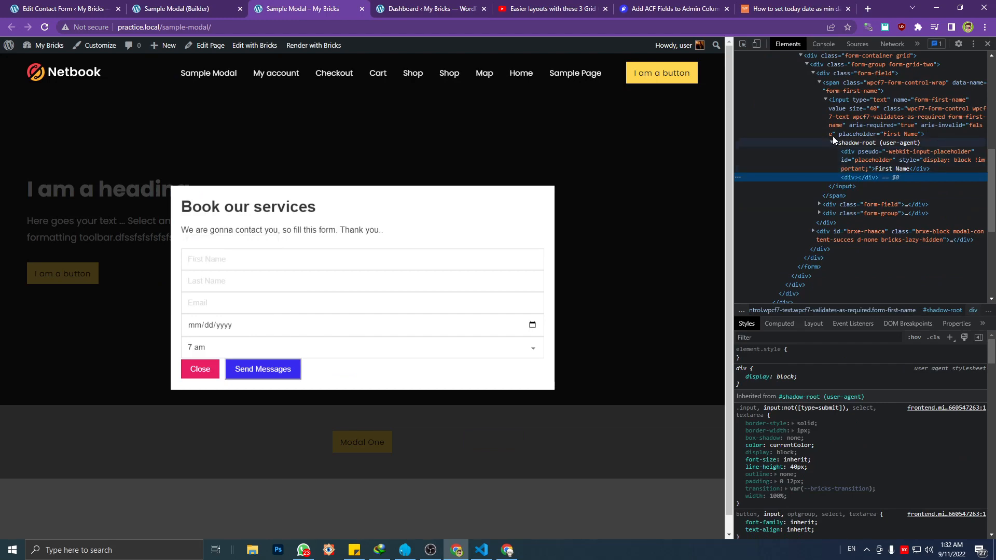
scroll(824, 115, "up", 2)
left_click(812, 177)
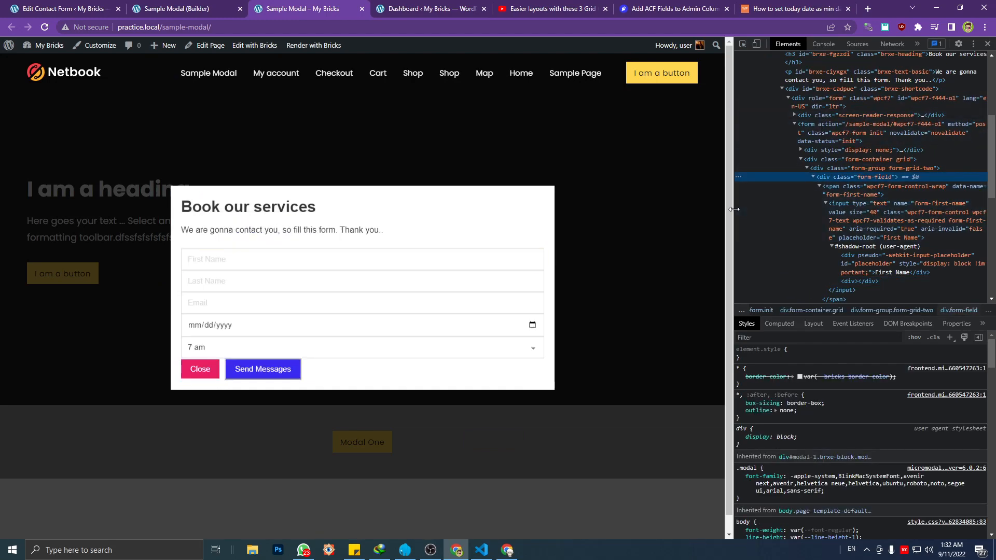
left_click_drag(731, 209, 511, 208)
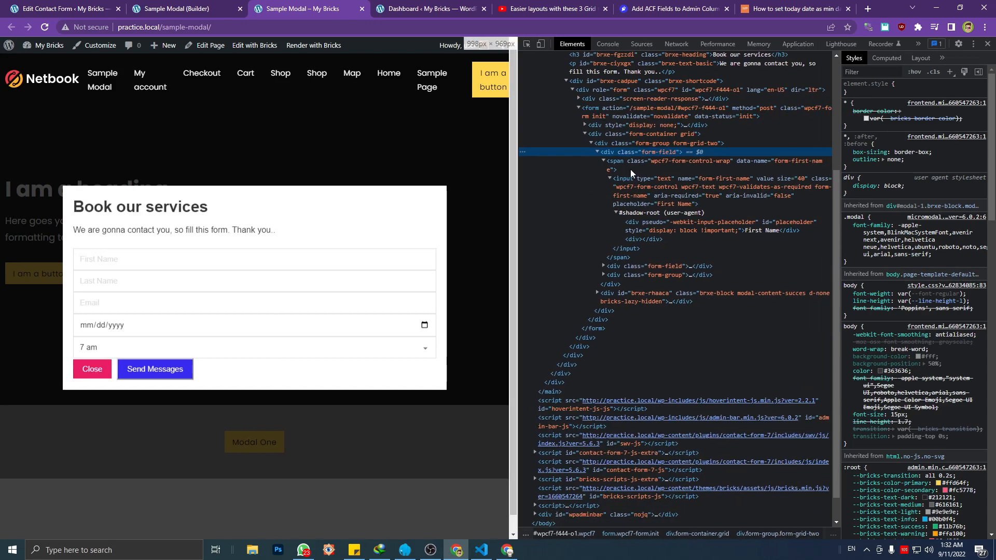
Examine the nesting of the form-field and form-group divs within the form-container grid in the live markup
left_click(602, 160)
left_click(594, 202)
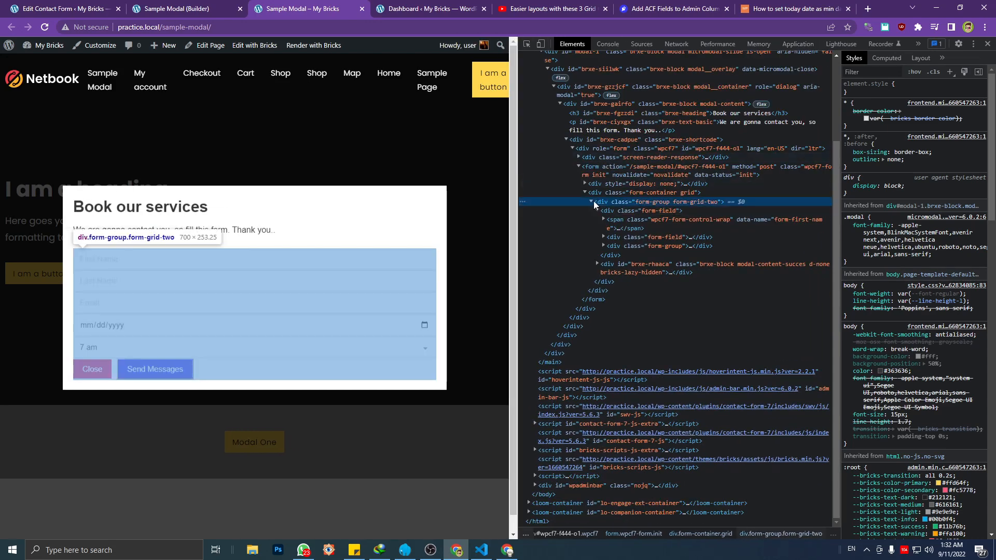
left_click(592, 201)
left_click(591, 282)
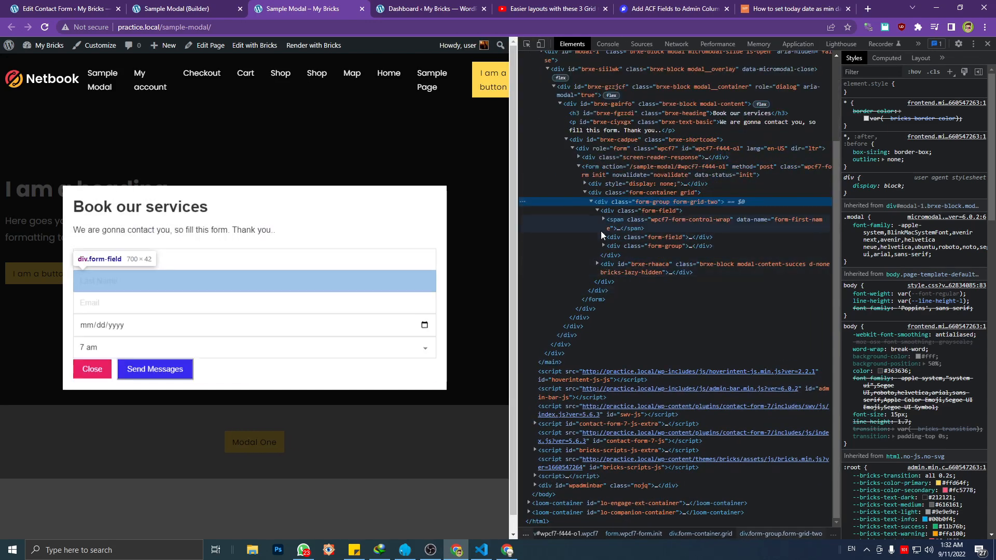
left_click(597, 211)
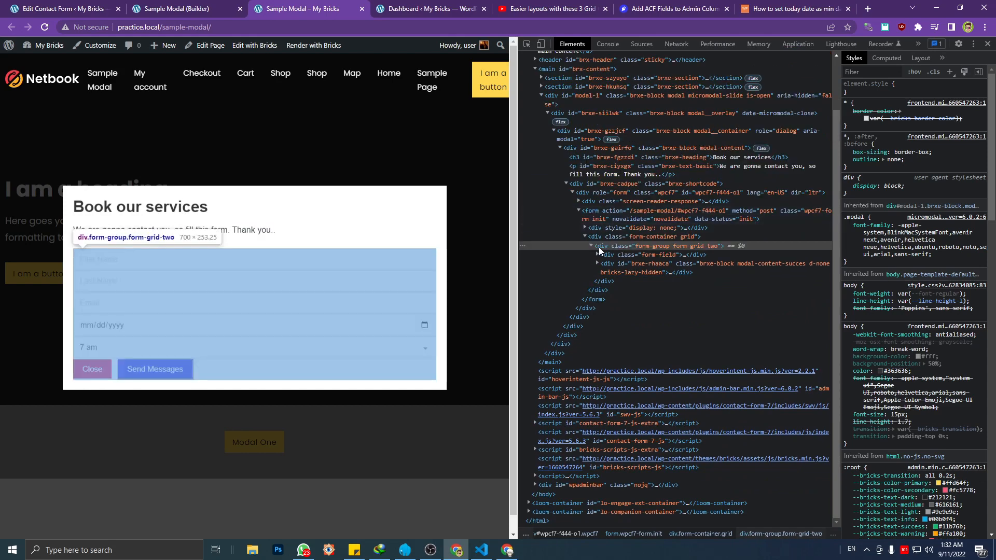
left_click(586, 238)
scroll(600, 255, "up", 2)
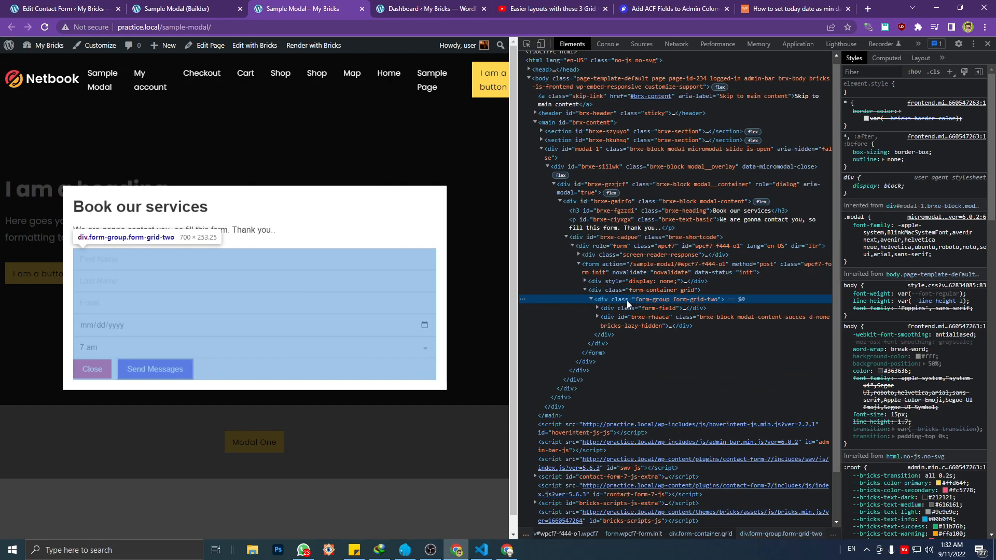
Open the Booking Form for editing and check the opening and closing divs around the first and last name fields
left_click(103, 5)
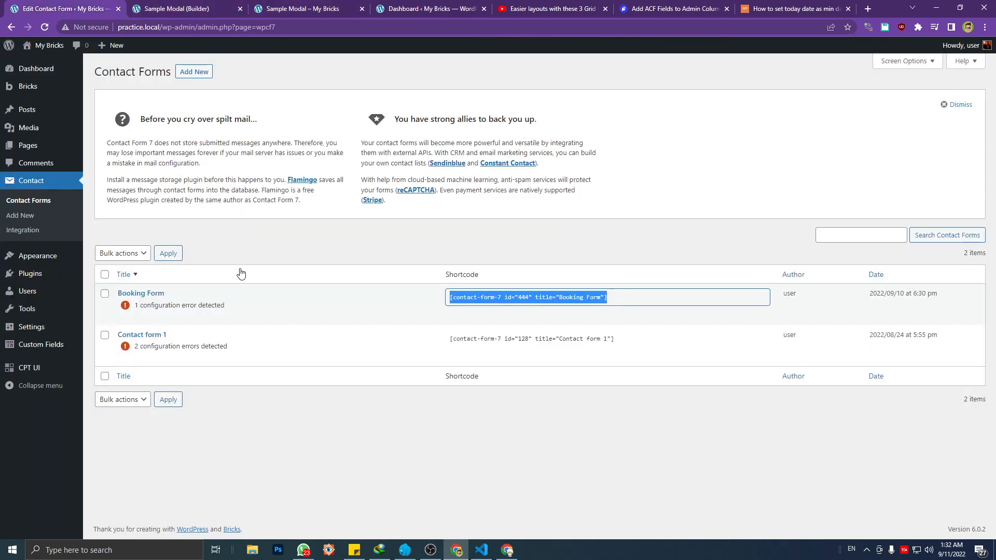
left_click(123, 316)
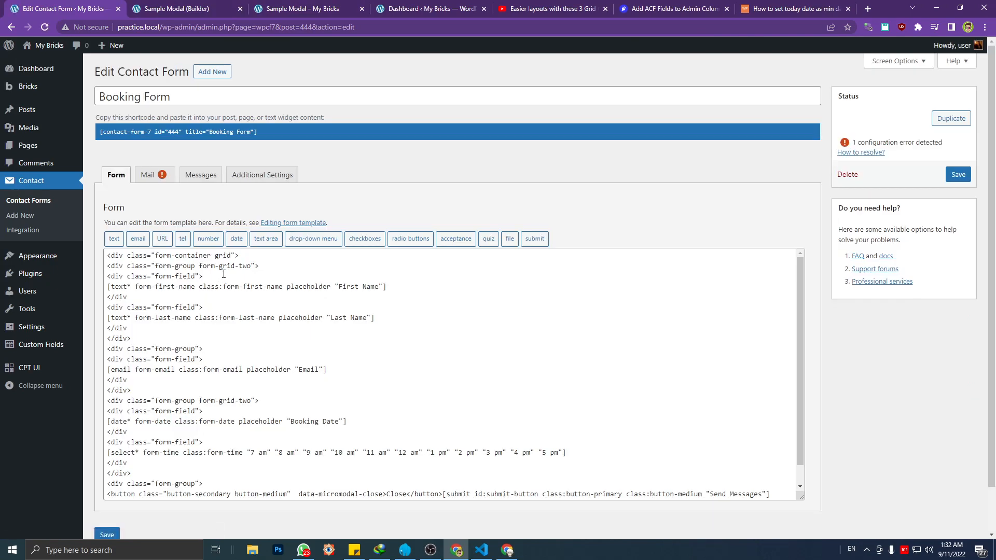
left_click(245, 256)
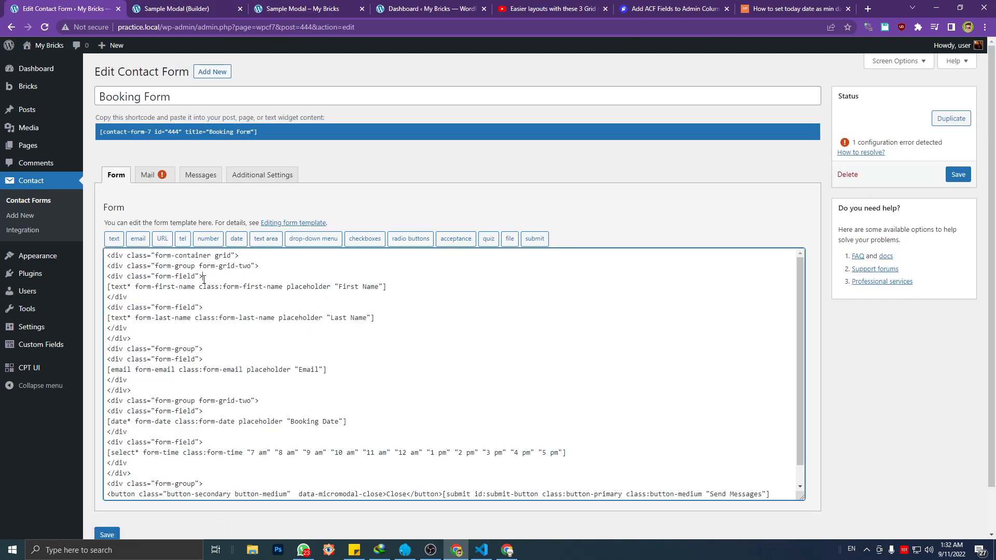
left_click(147, 297)
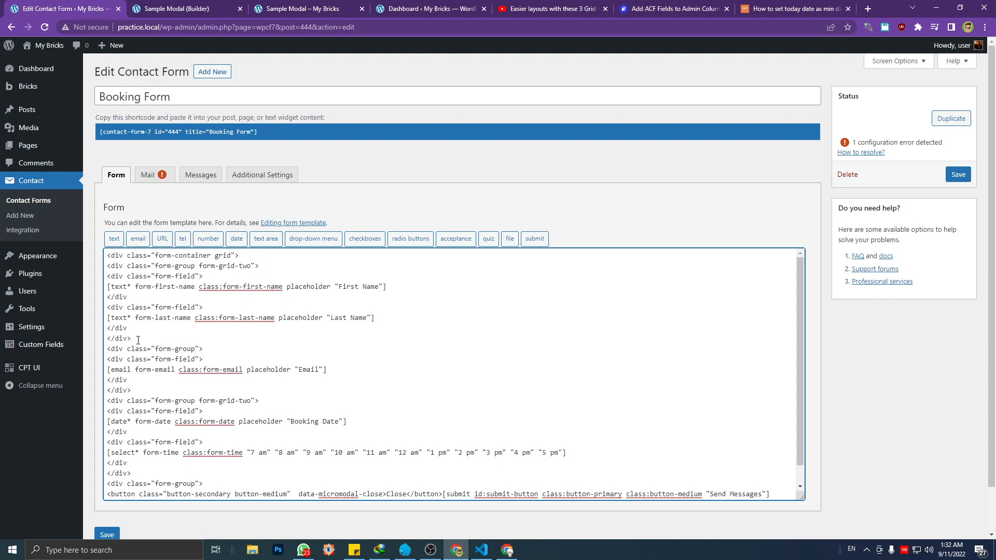
left_click(135, 339)
left_click(174, 6)
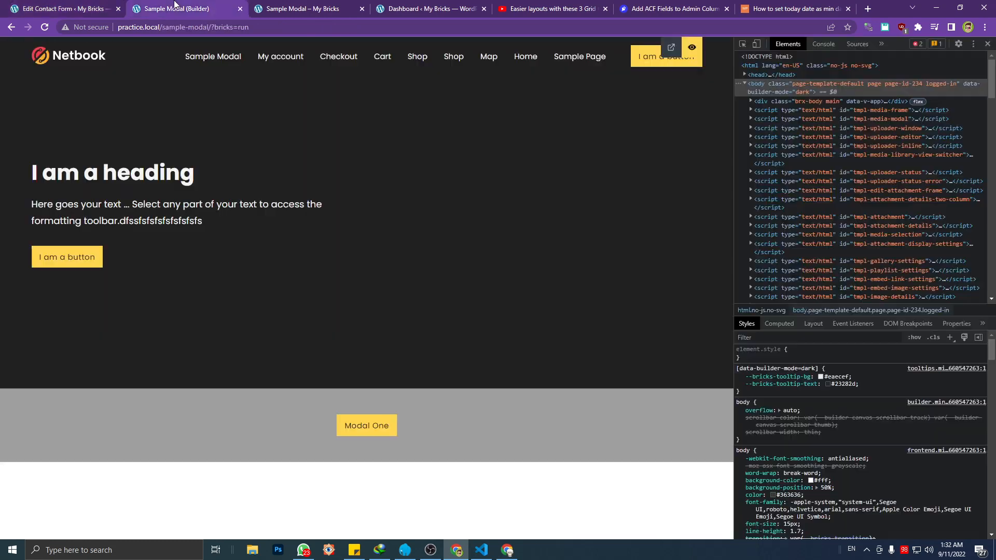
left_click(96, 7)
Check the div tags around the email, date and time fields in the Booking Form template
scroll(159, 381, "down", 1)
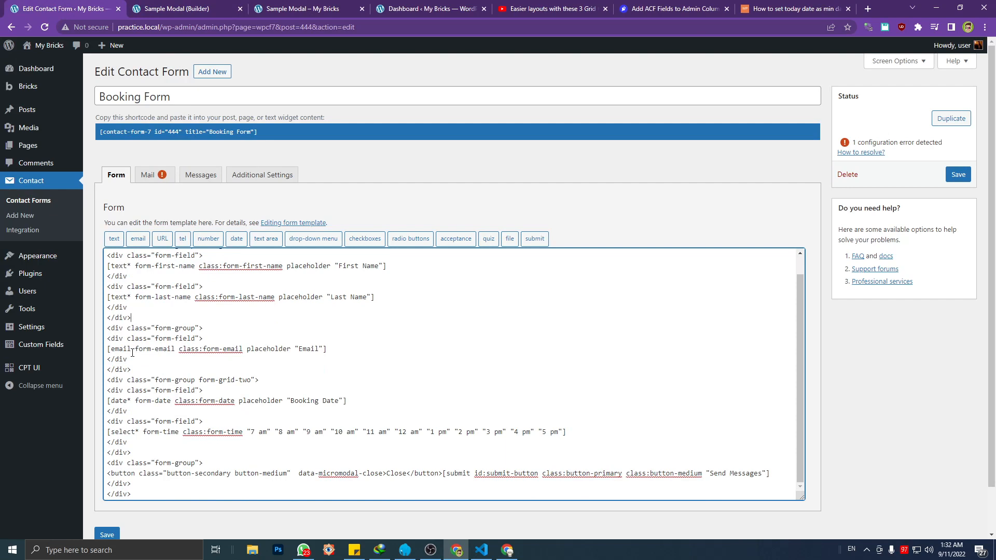
left_click(119, 328)
left_click(123, 359)
triple_click(173, 381)
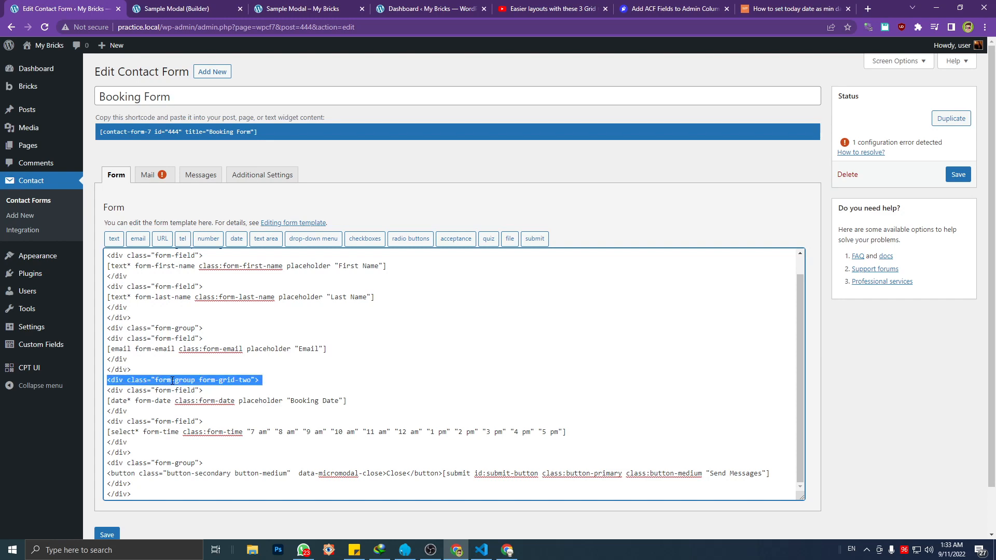
triple_click(170, 390)
left_click(133, 410)
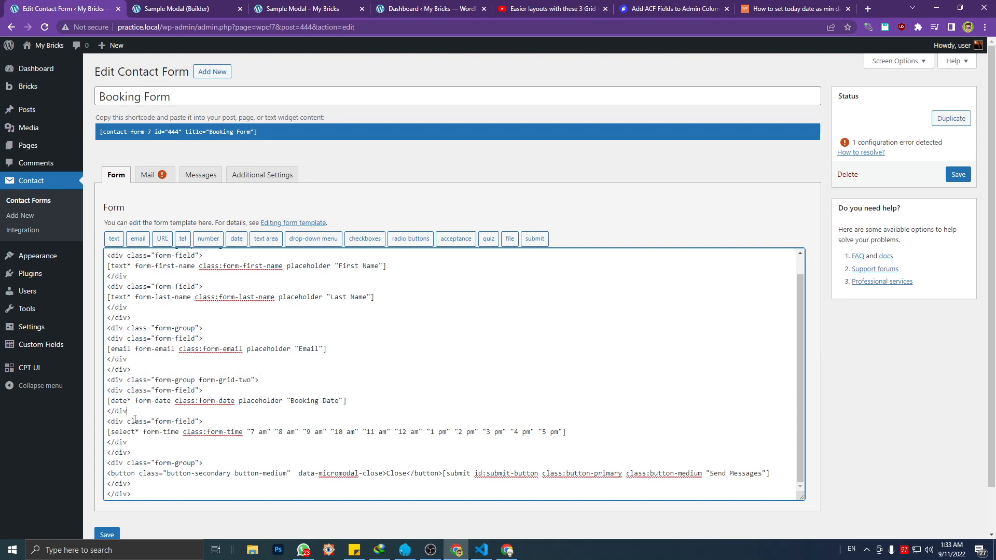
triple_click(136, 421)
left_click(135, 421)
left_click(134, 451)
triple_click(134, 451)
scroll(150, 450, "down", 1)
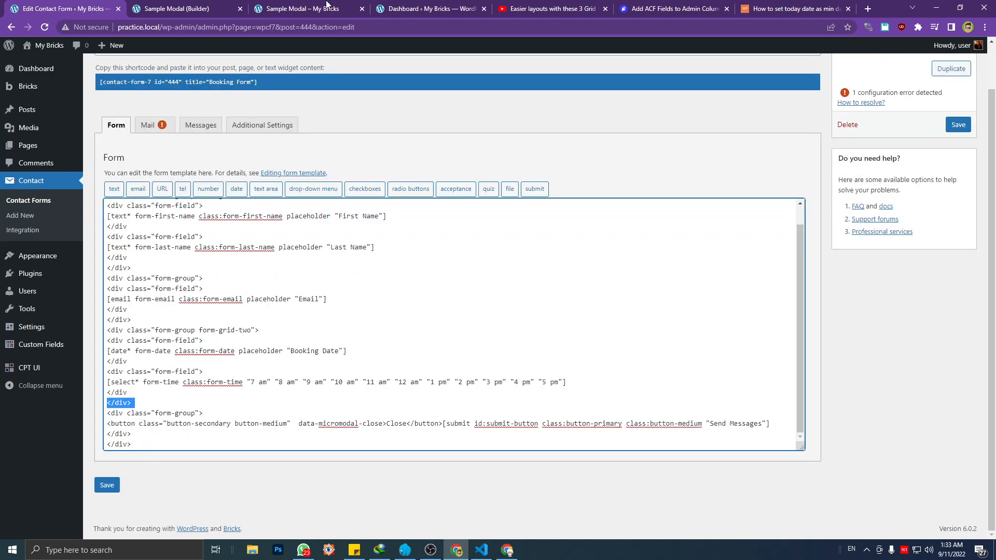
Expand the first form-field div in the live page's markup to examine the elements nested inside it
left_click(327, 4)
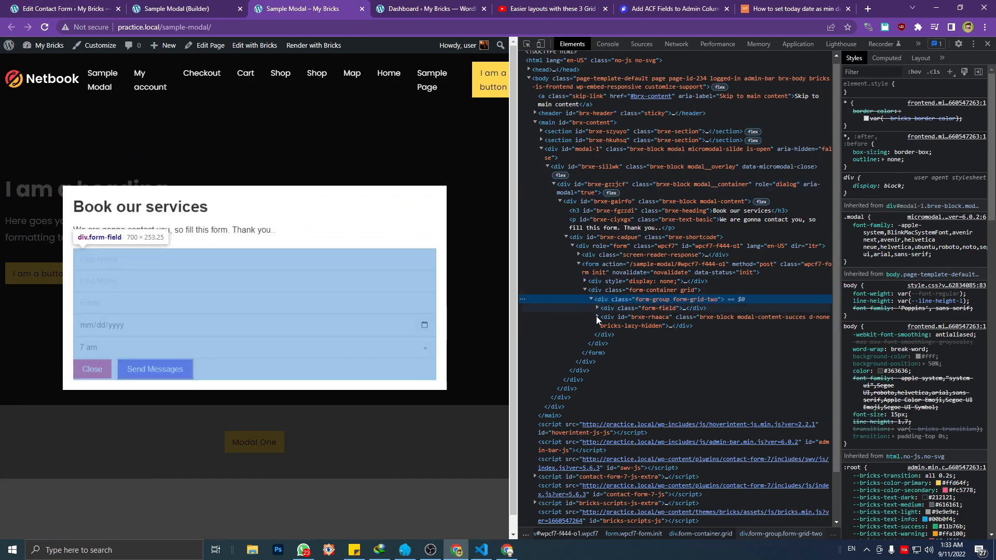
left_click(597, 308)
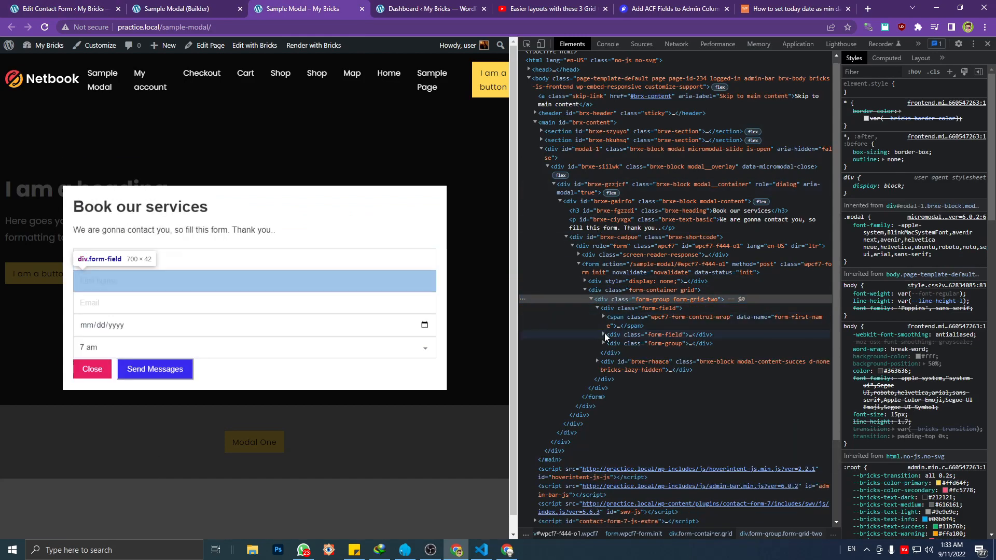
left_click(172, 8)
Complete the broken </div closing tags to </div> throughout the Booking Form template and save the form
left_click(63, 8)
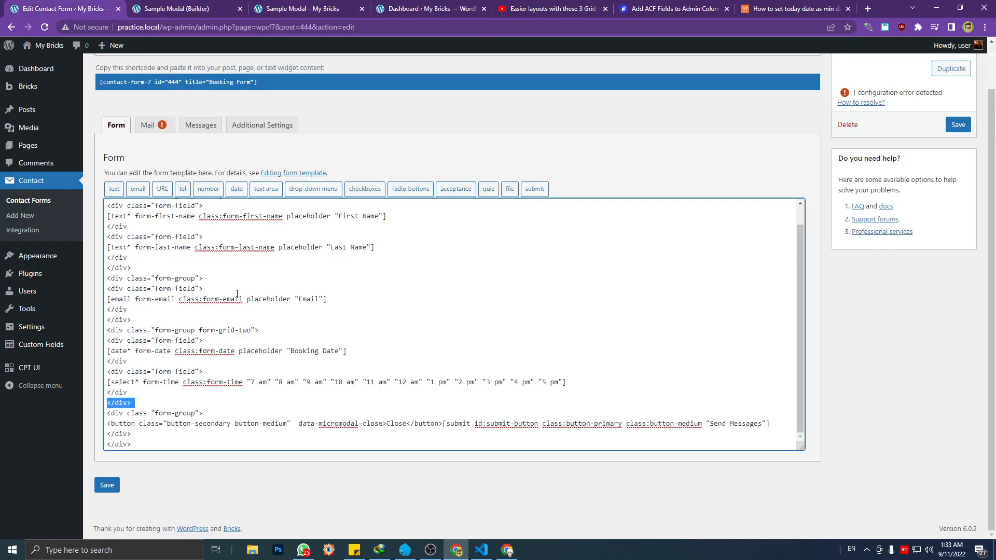
left_click(144, 249)
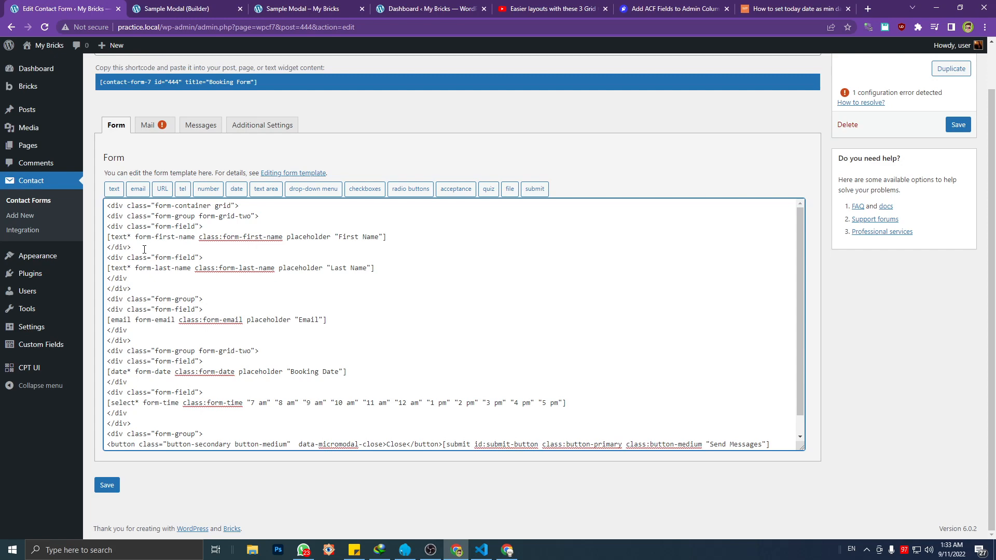
type("?")
scroll(147, 396, "down", 1)
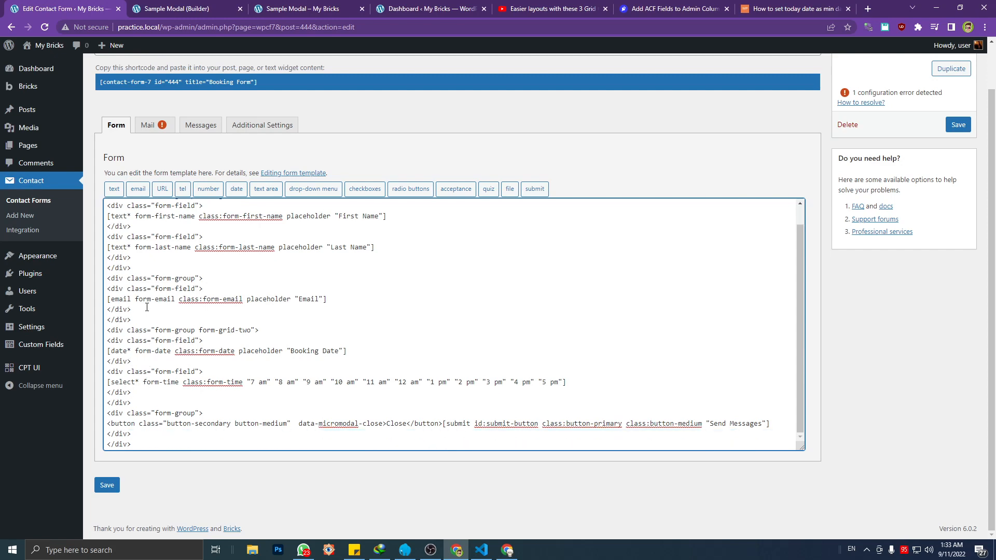
scroll(153, 378, "up", 1)
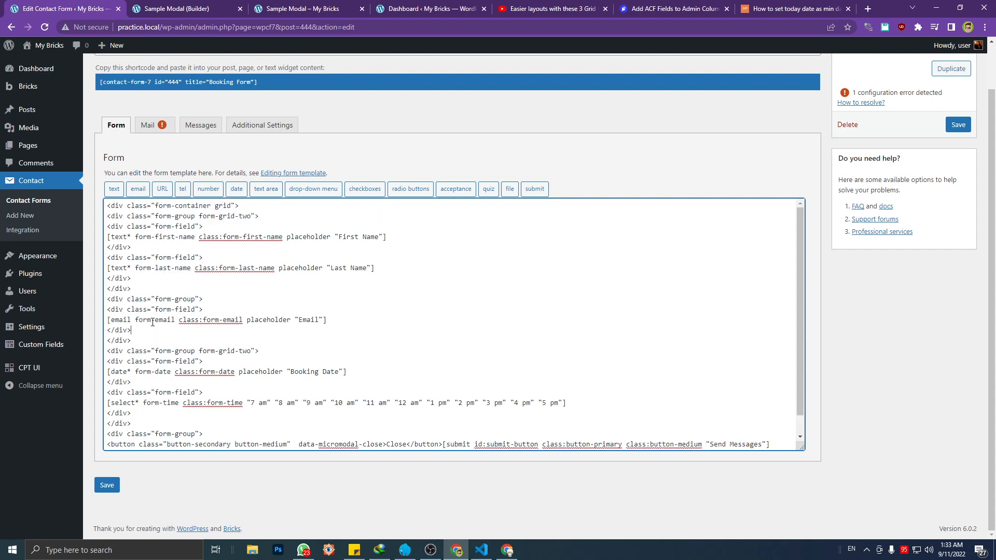
left_click(113, 486)
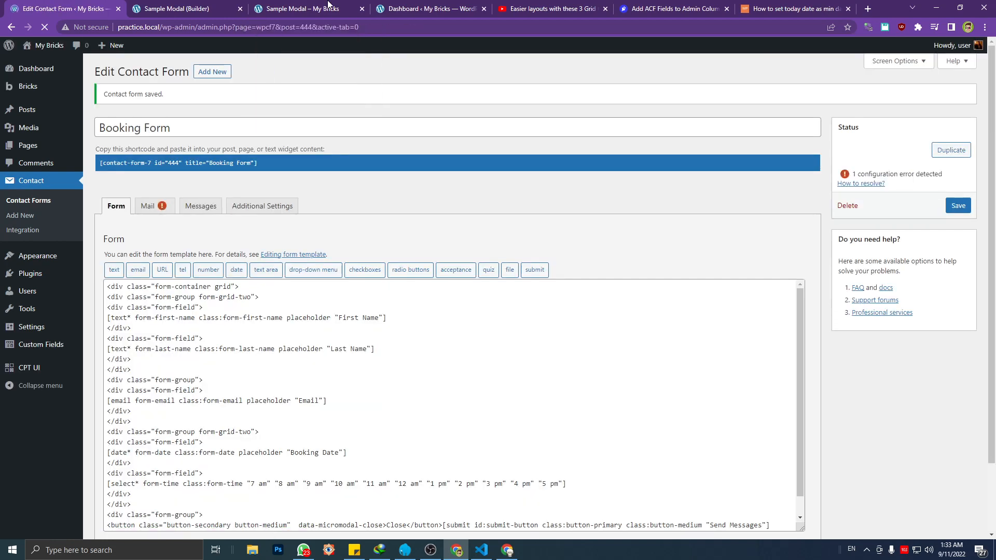
Reload the Sample Modal page, open the Modal One popup and expand the form-container grid div in the inspector
left_click(327, 5)
key("F5")
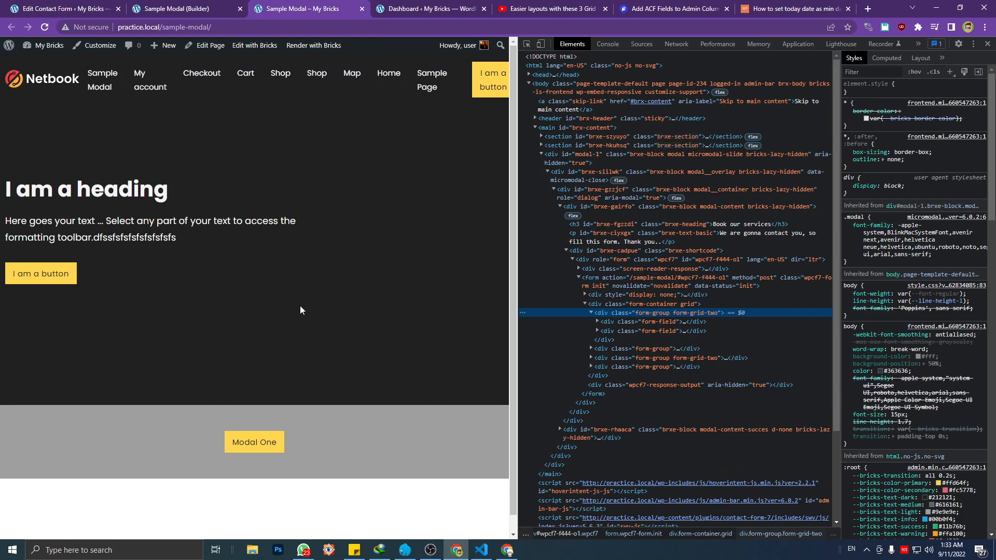
left_click(271, 439)
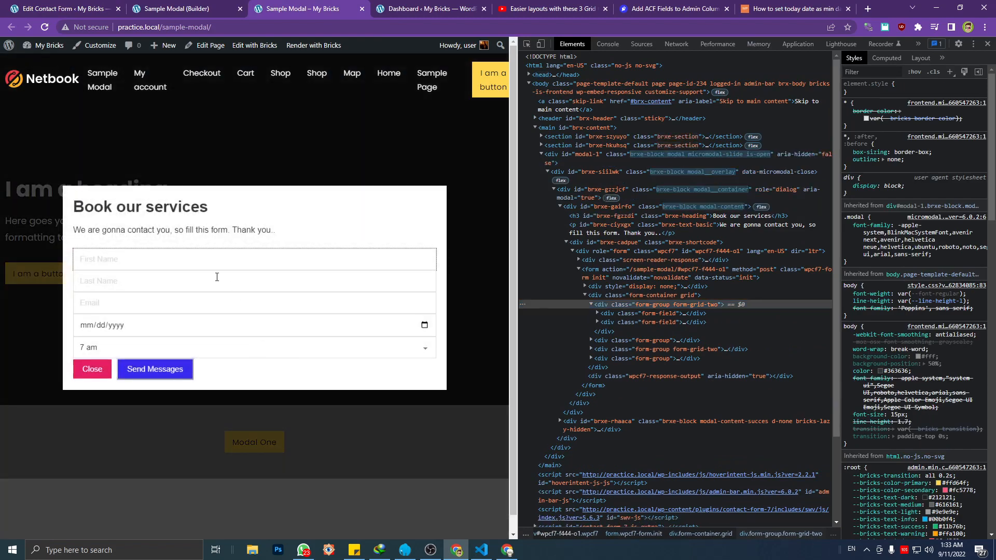
left_click(585, 295)
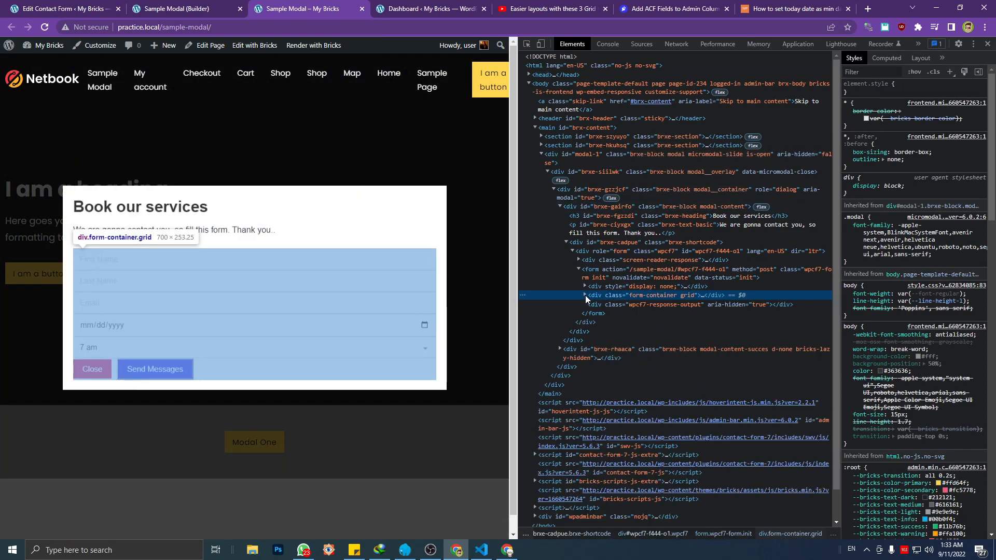
left_click(584, 295)
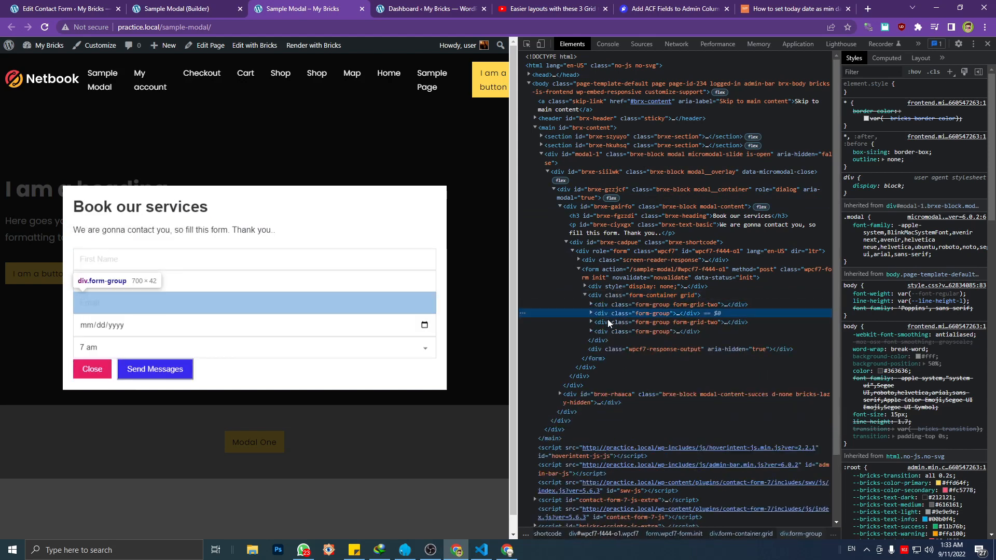
Examine which fields each form-group div covers inside the form-container grid
left_click(607, 322)
left_click(608, 312)
left_click(609, 306)
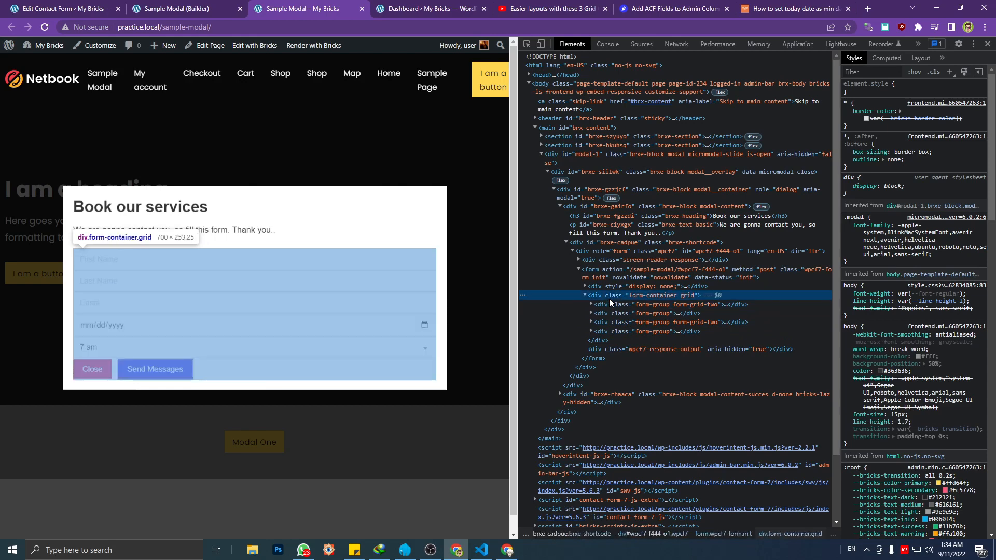
left_click(611, 323)
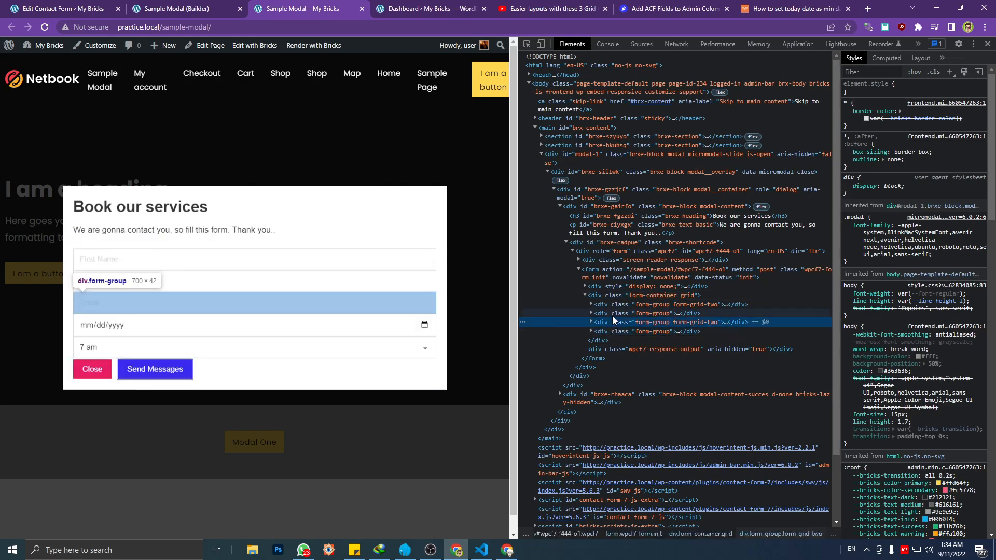
left_click(612, 314)
left_click(612, 323)
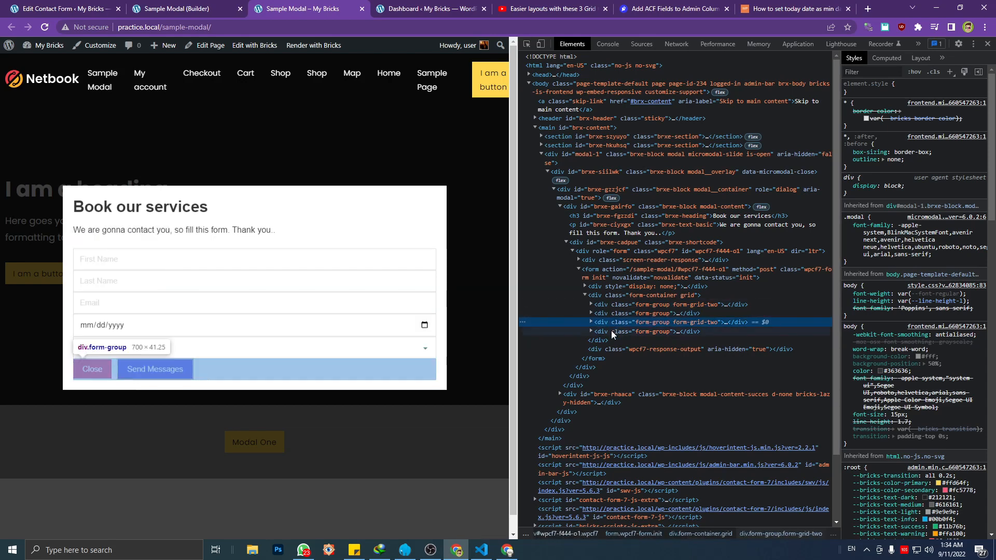
left_click(611, 313)
left_click(611, 305)
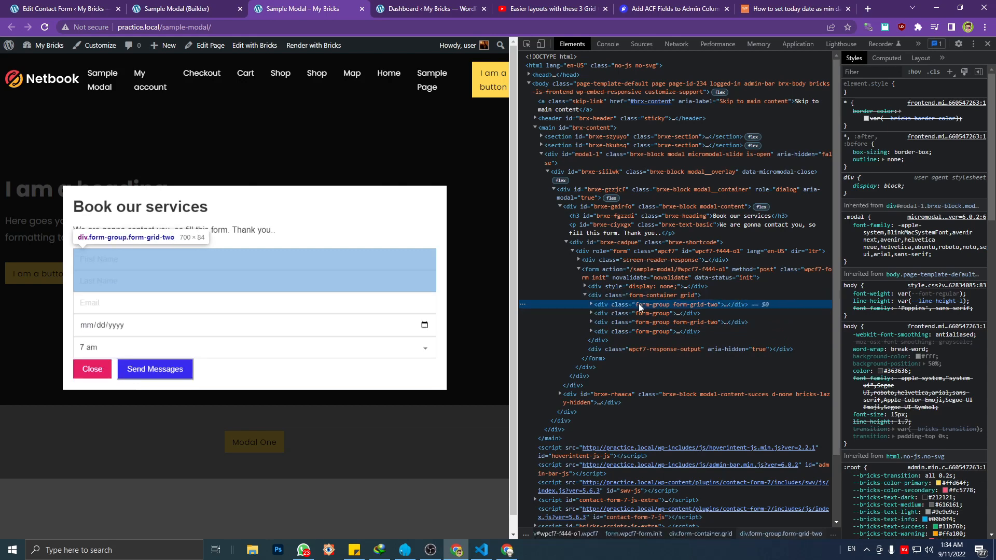
Expand the name and email form-group divs to examine the form-field divs nested in each
left_click(590, 304)
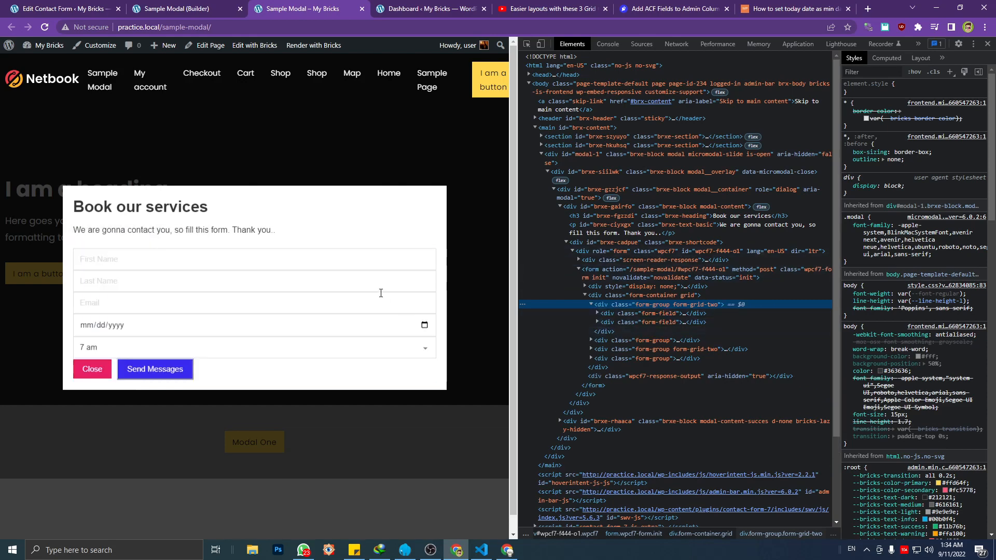
left_click(624, 321)
left_click(591, 305)
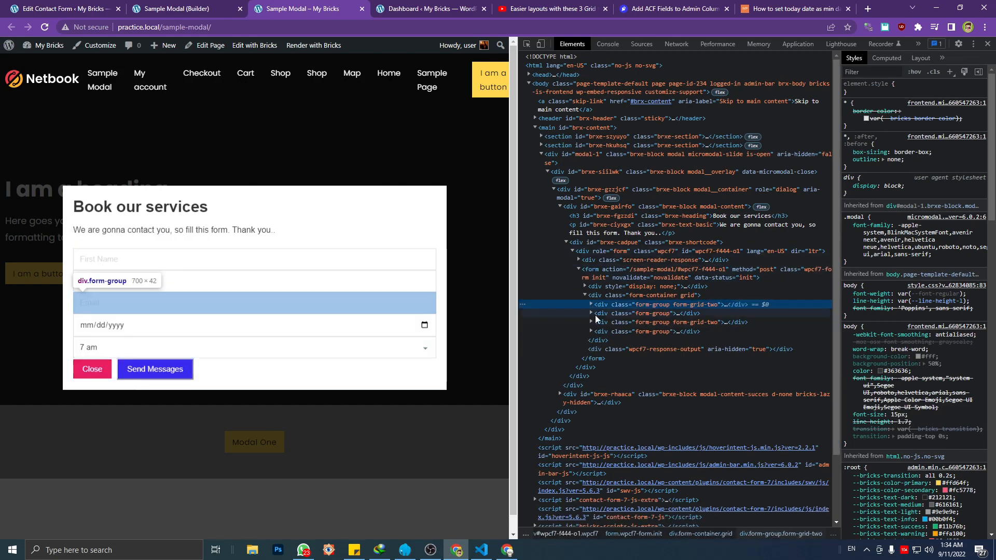
left_click(591, 314)
left_click(611, 314)
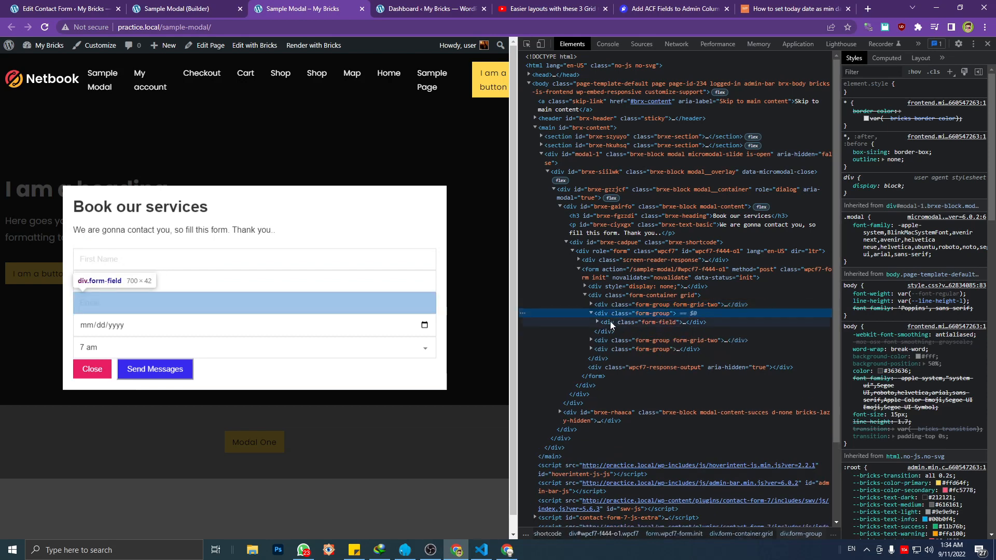
left_click(598, 322)
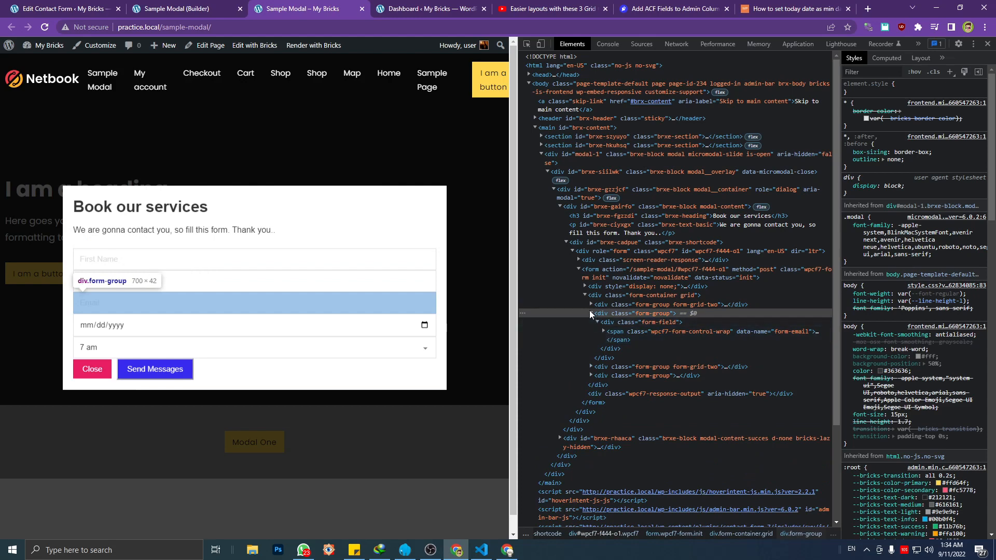
Collapse the email form-group div and examine the form-field divs nested in the date and time form-group
left_click(590, 313)
left_click(599, 321)
left_click(592, 322)
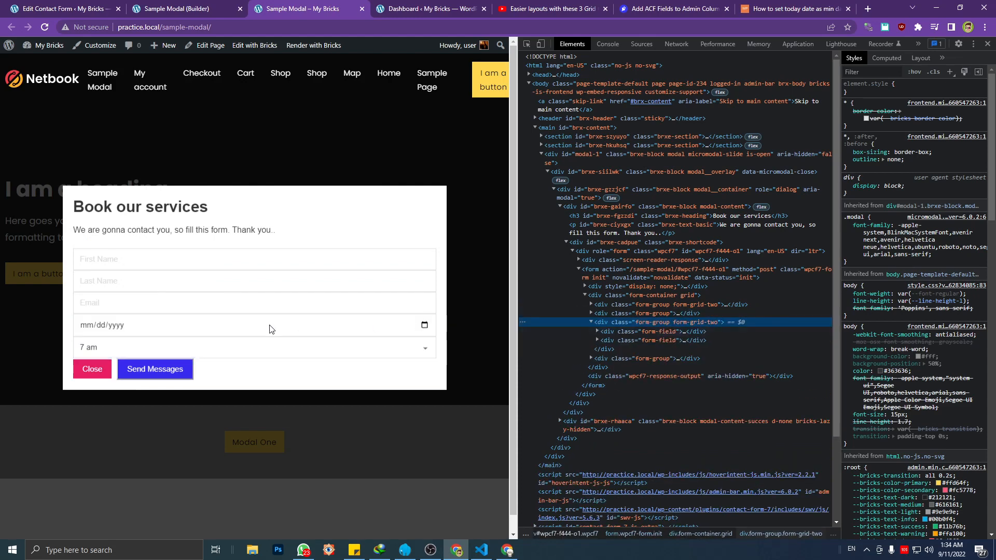
left_click(591, 321)
Expand the button form-group div and test the form's Close button, reopening the Modal One popup
left_click(590, 331)
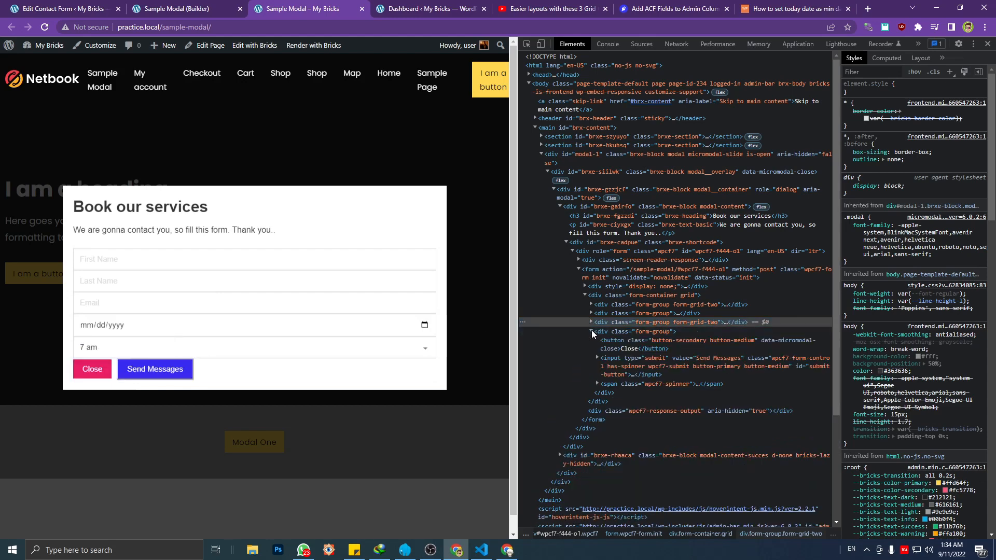
left_click(608, 332)
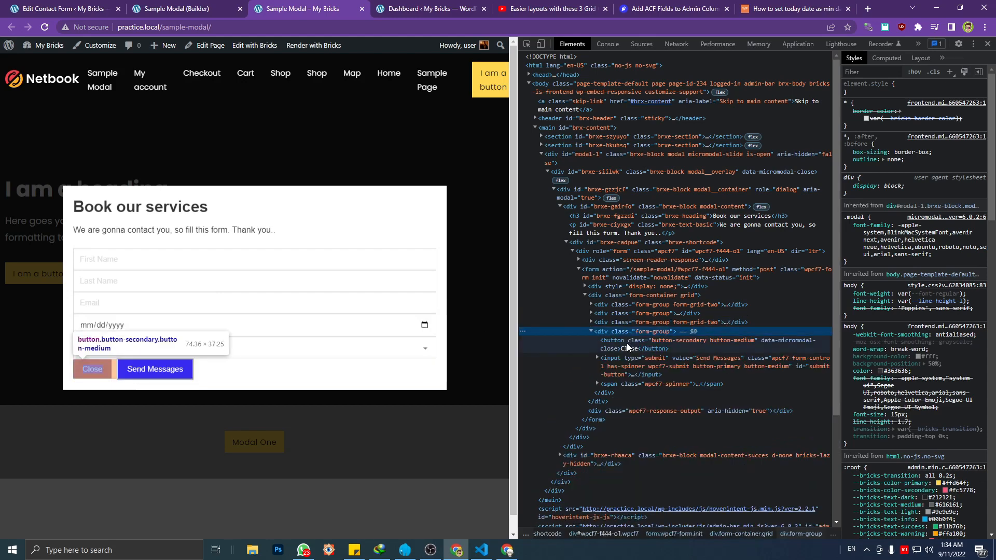
left_click(96, 369)
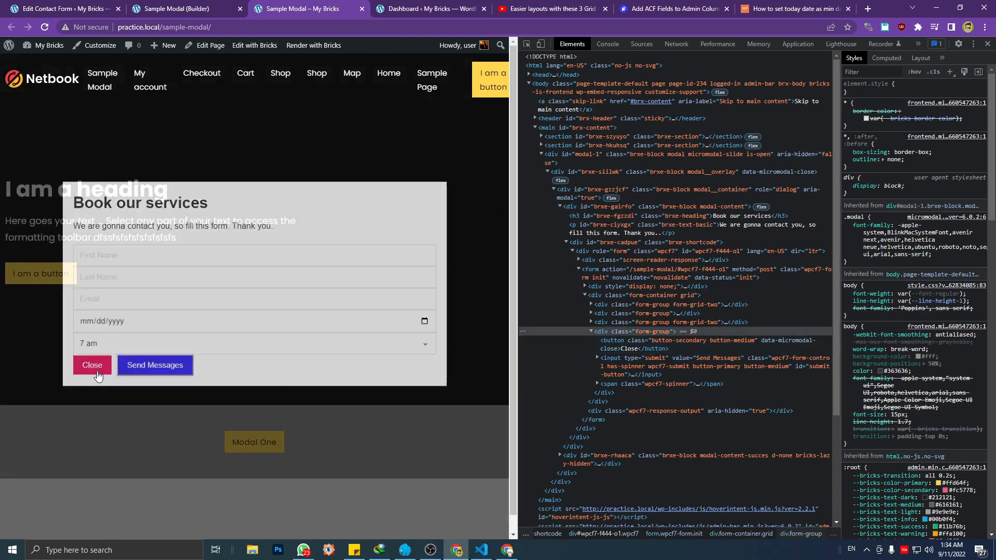
left_click(242, 440)
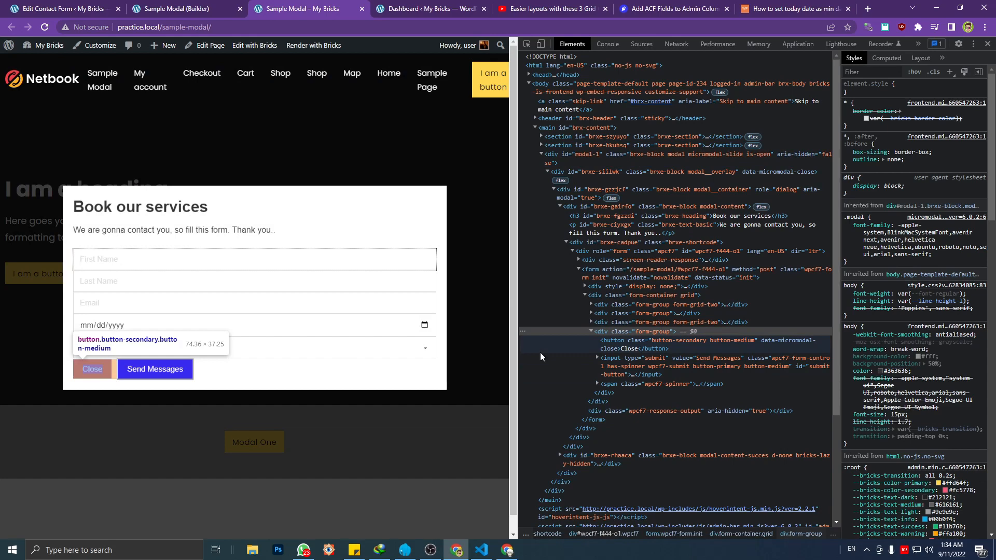
Collapse the button form-group div, keep the form-container grid div selected and widen the inspector
left_click(630, 305)
left_click(629, 298)
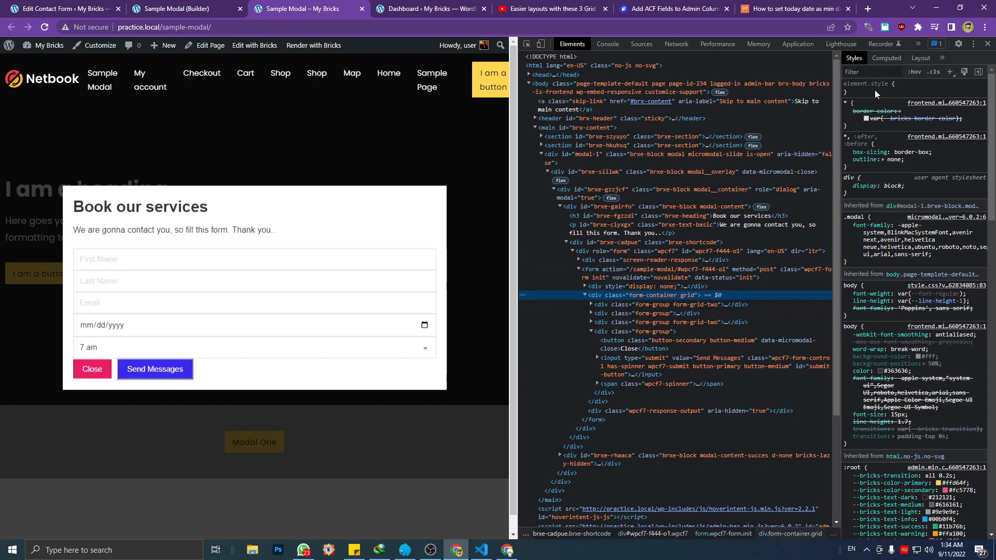
left_click(591, 330)
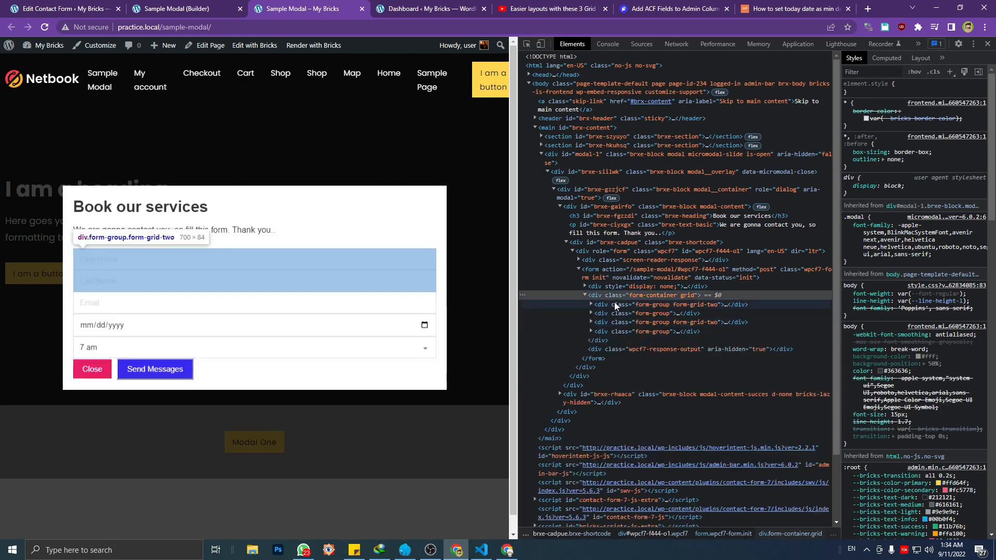
left_click(586, 294)
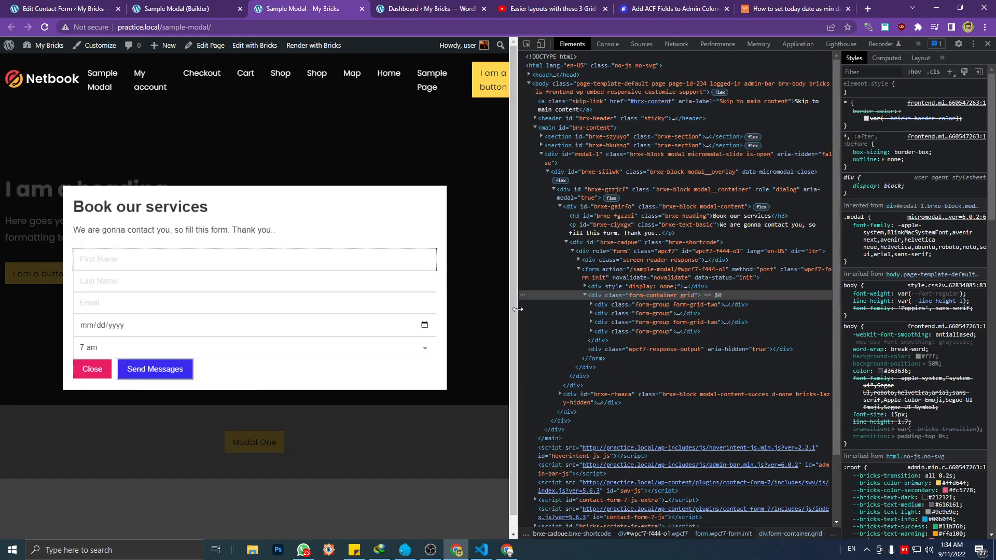
left_click_drag(513, 299, 320, 310)
left_click_drag(456, 310, 455, 310)
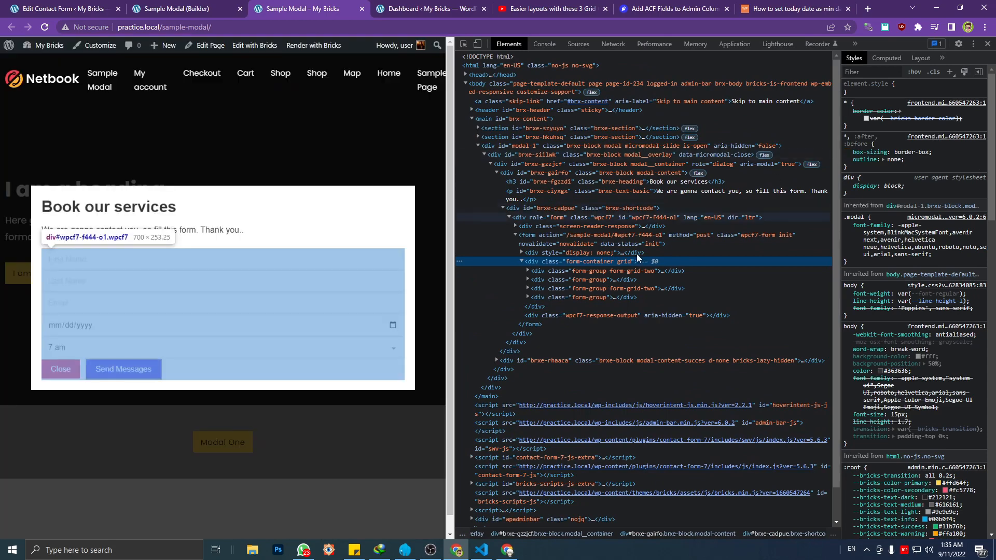
Add display: grid to the inline element style of the form-container grid div
left_click(907, 95)
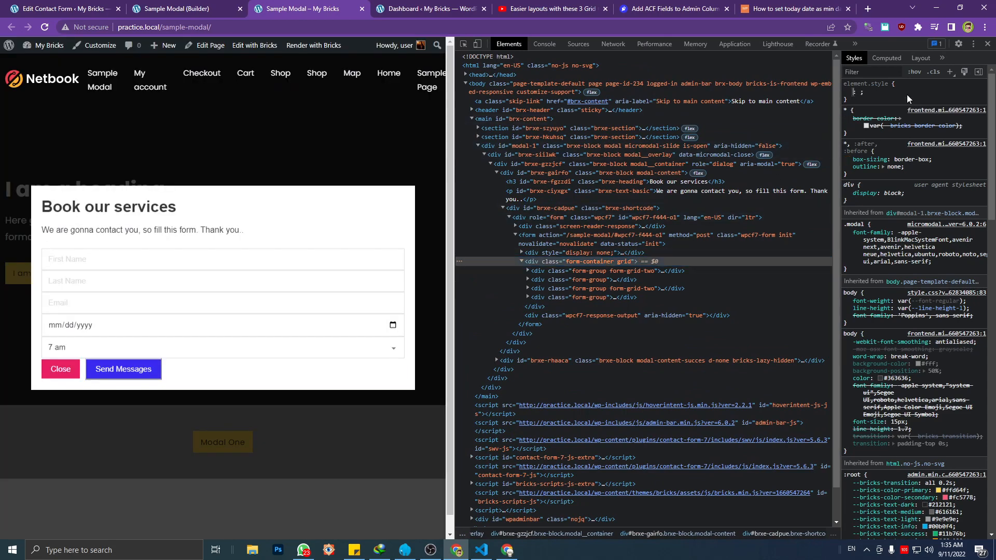
type("display")
key("Tab")
type("g")
key("Return")
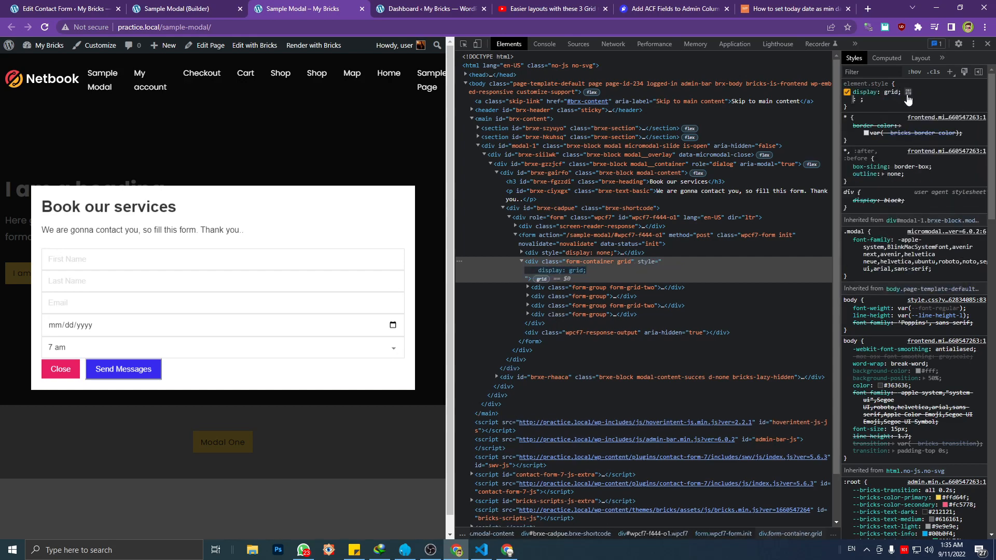
Add a gap of 1.6rem to the inline style of the form-container grid div
type("gap")
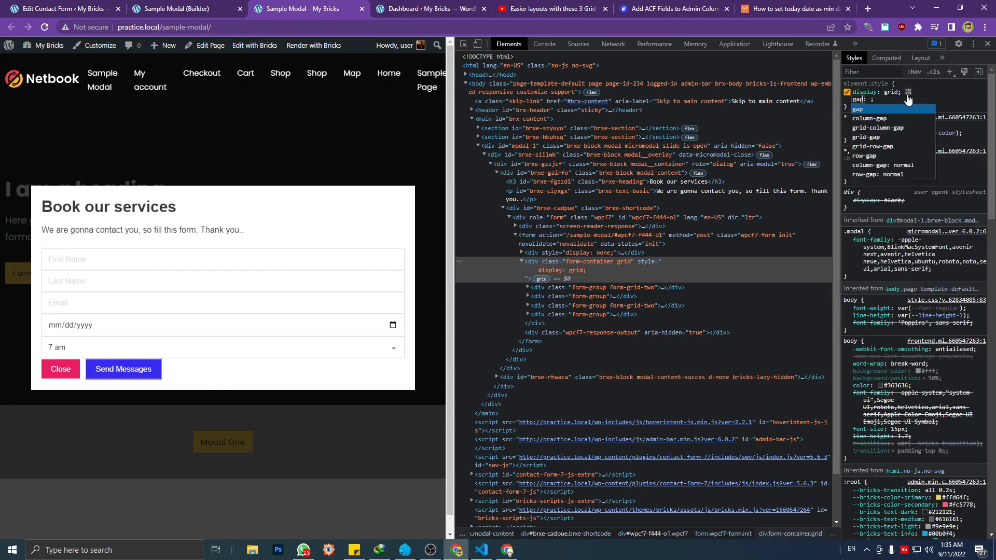
key("Tab")
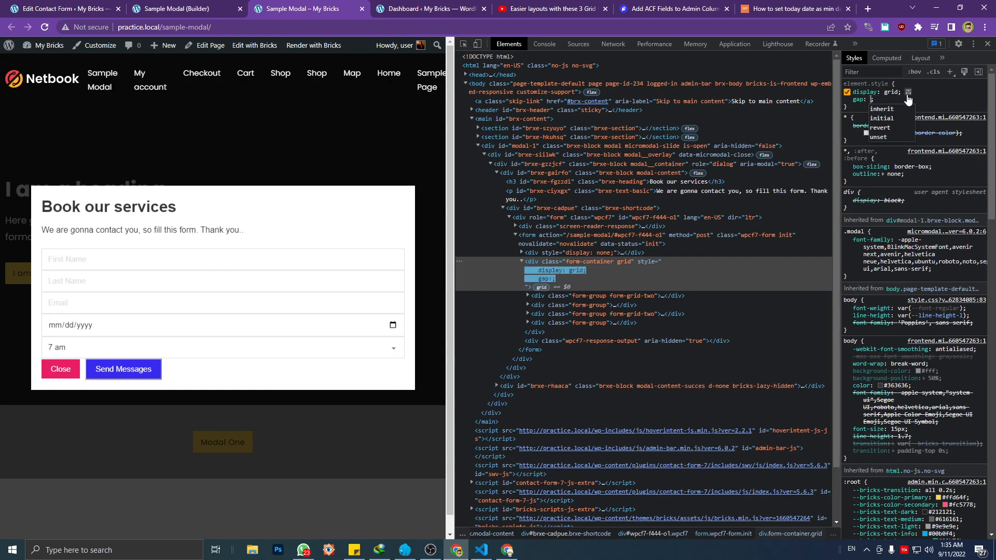
type("1.6rem")
key("Return")
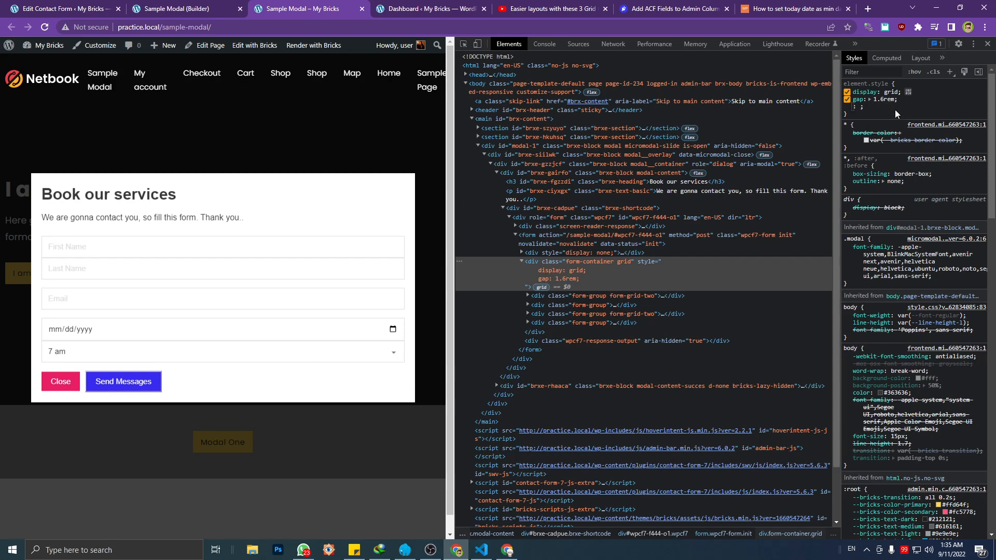
left_click(880, 107)
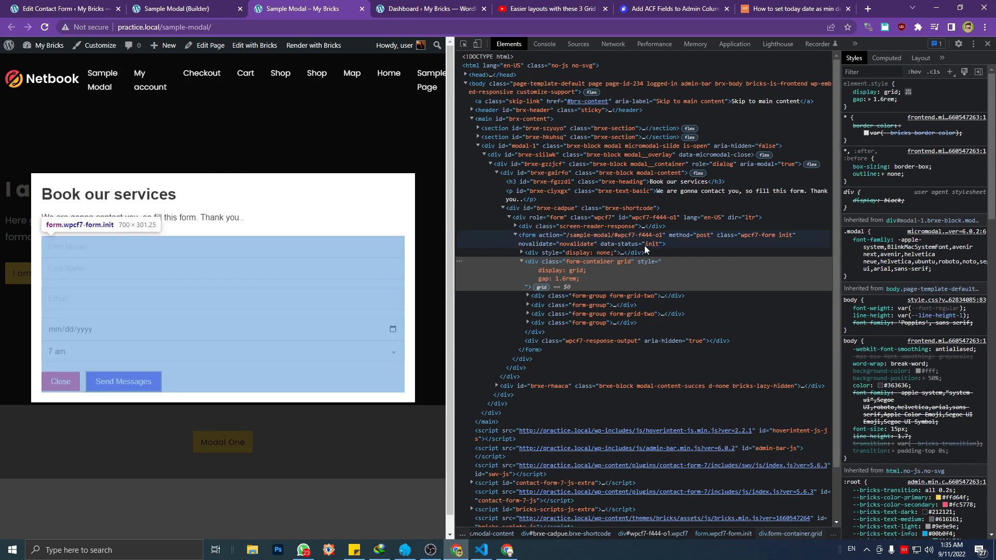
Compare the class names of the first form-grid-two div and the form-container grid div
left_click(608, 294)
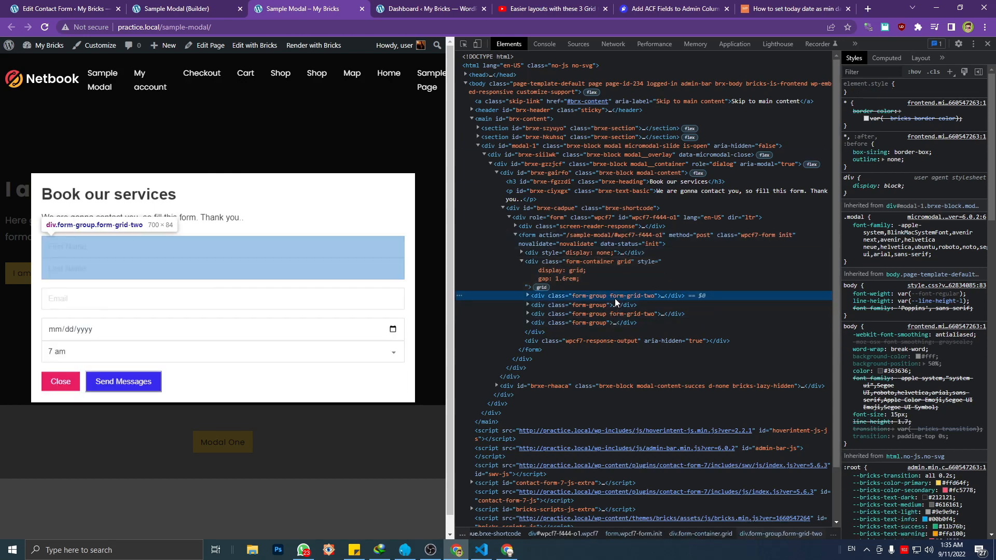
left_click(611, 262)
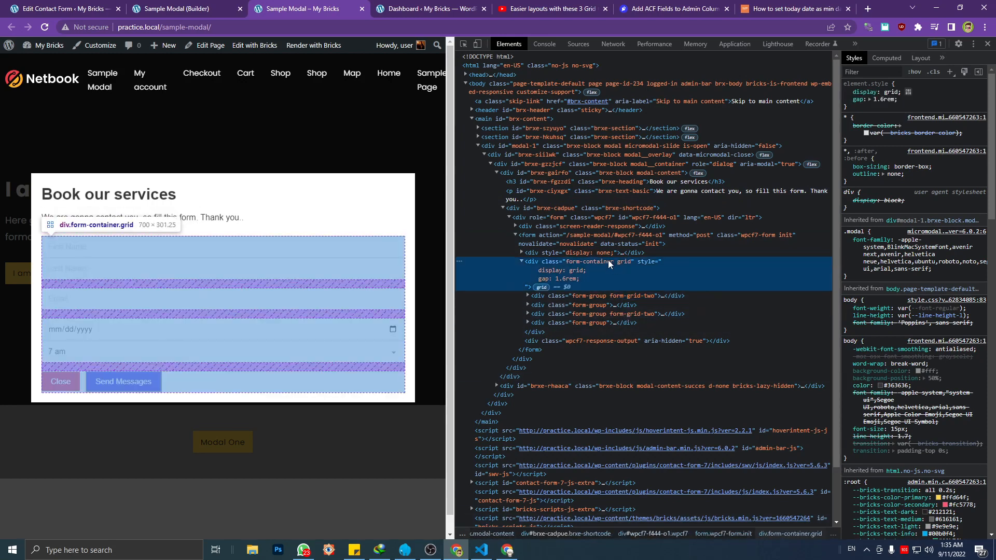
left_click(617, 262)
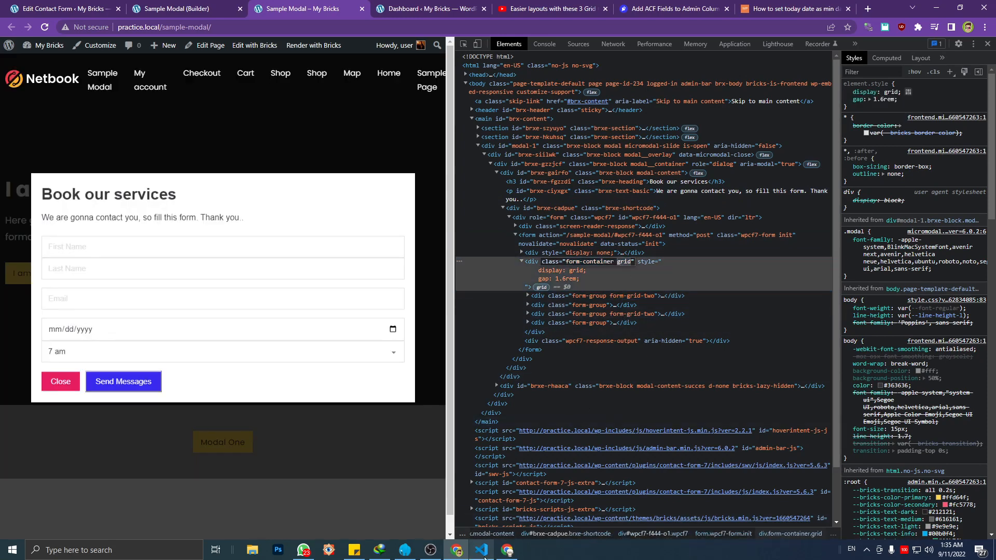
Switch to Visual Studio Code and insert a blank line below the small, .text_small rule in style.css
left_click(481, 550)
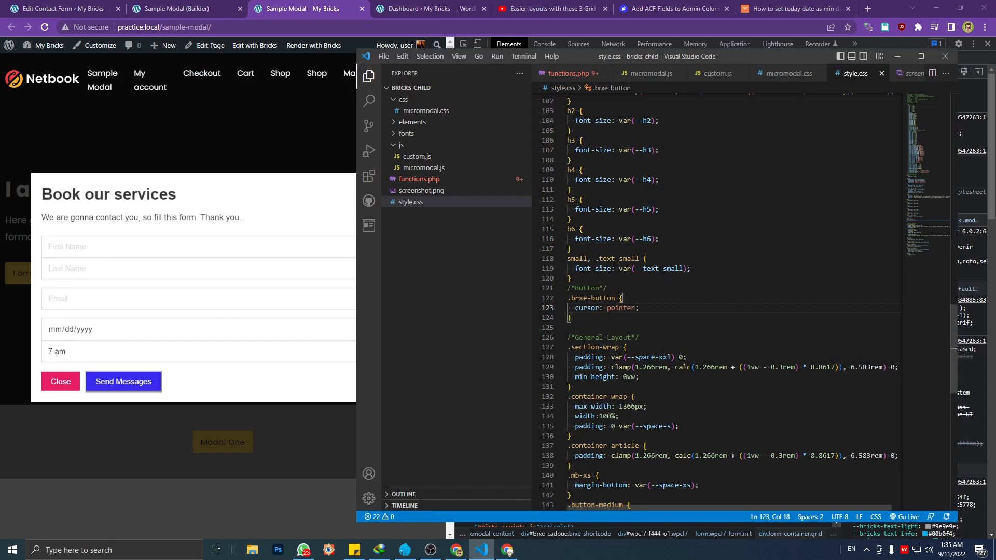
left_click(588, 322)
left_click(589, 277)
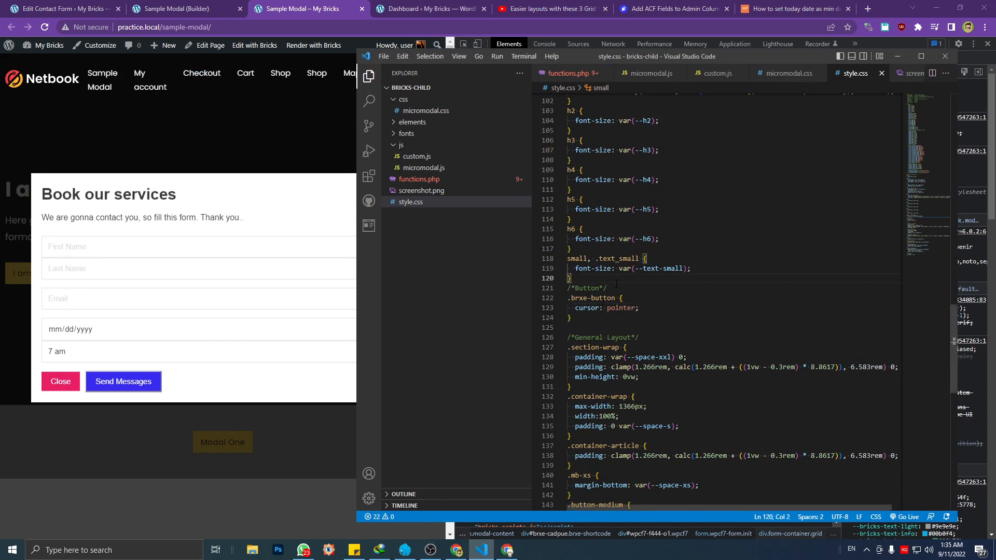
key("Return")
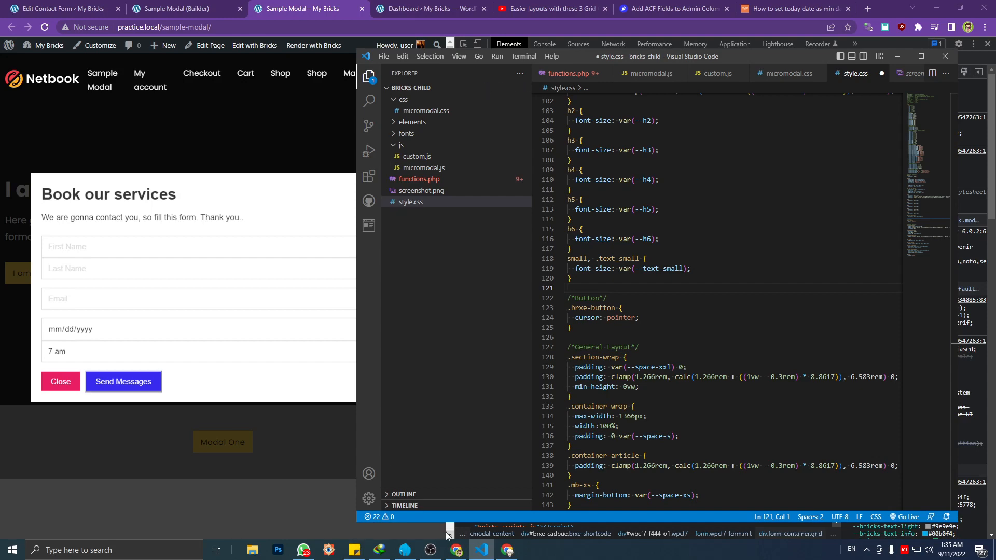
Open the sticky note with the prepared CSS and copy its [class*=grid] rule
left_click(354, 550)
scroll(612, 295, "down", 10)
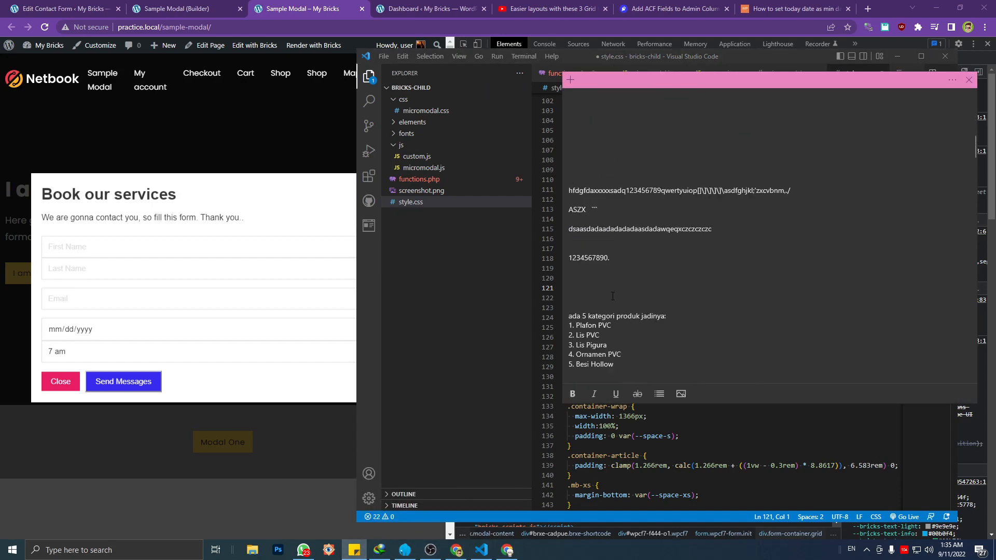
scroll(613, 295, "up", 5)
scroll(602, 321, "down", 2)
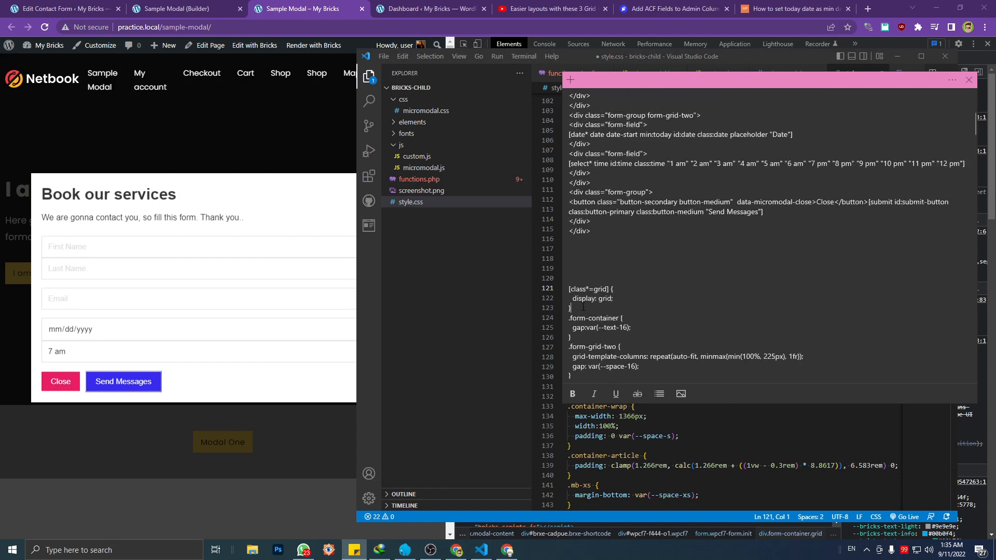
left_click_drag(582, 307, 569, 289)
key("ctrl+c")
Paste the [class*=grid] { display: grid; } rule above the Button comment in style.css and save the file
left_click(615, 426)
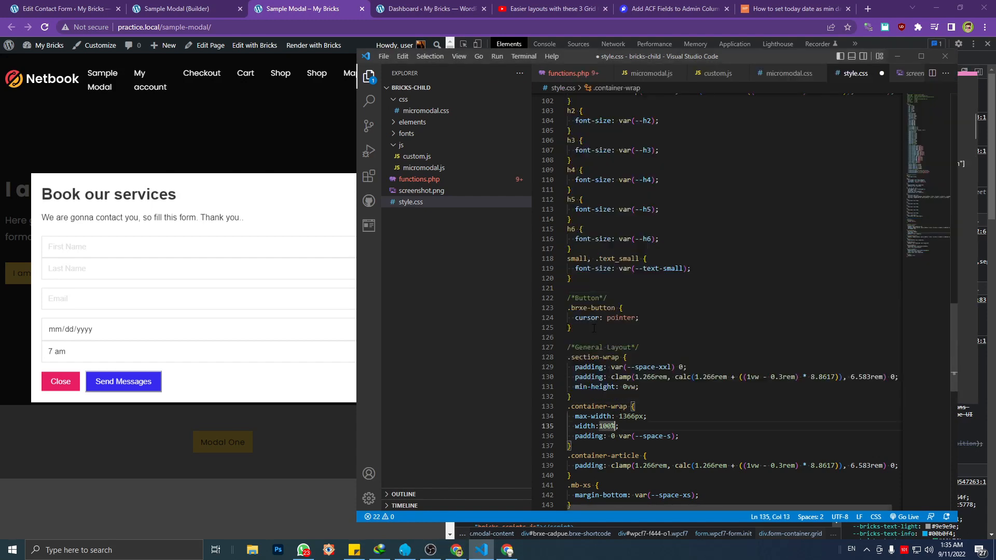
left_click(577, 288)
key("ctrl+v")
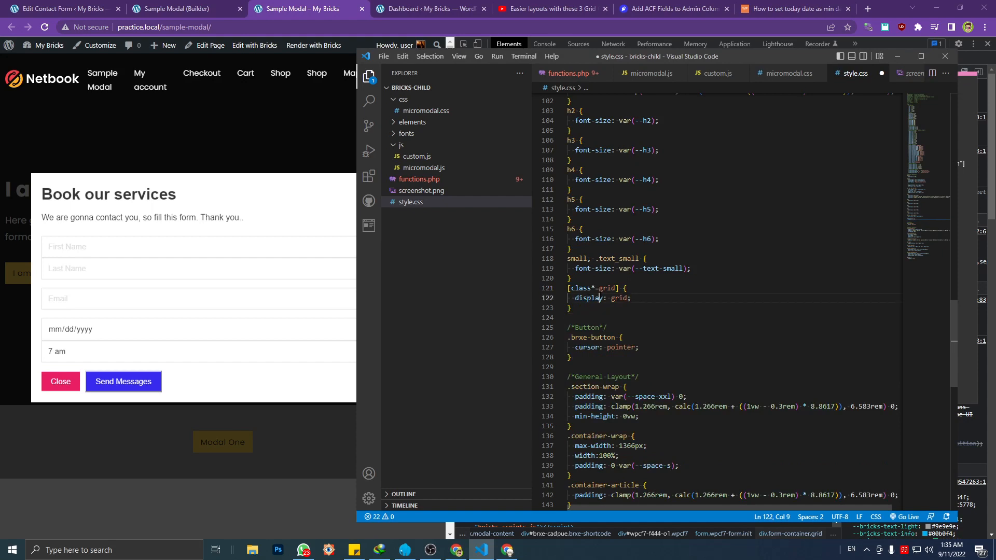
mouse_move(600, 288)
left_mouse_down()
mouse_move(614, 284)
mouse_move(576, 299)
mouse_move(600, 299)
left_mouse_up()
left_click(608, 305)
left_click(617, 298)
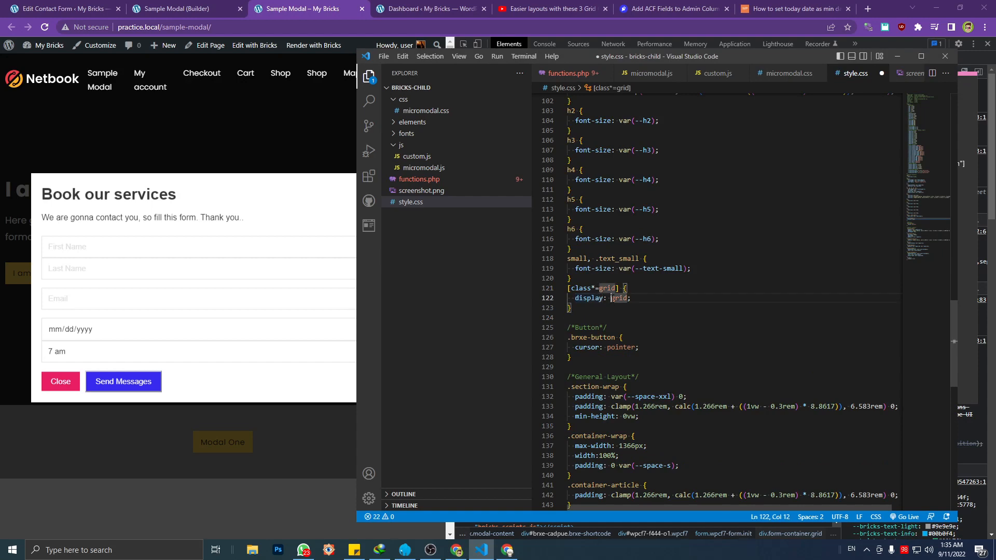
left_click(612, 315)
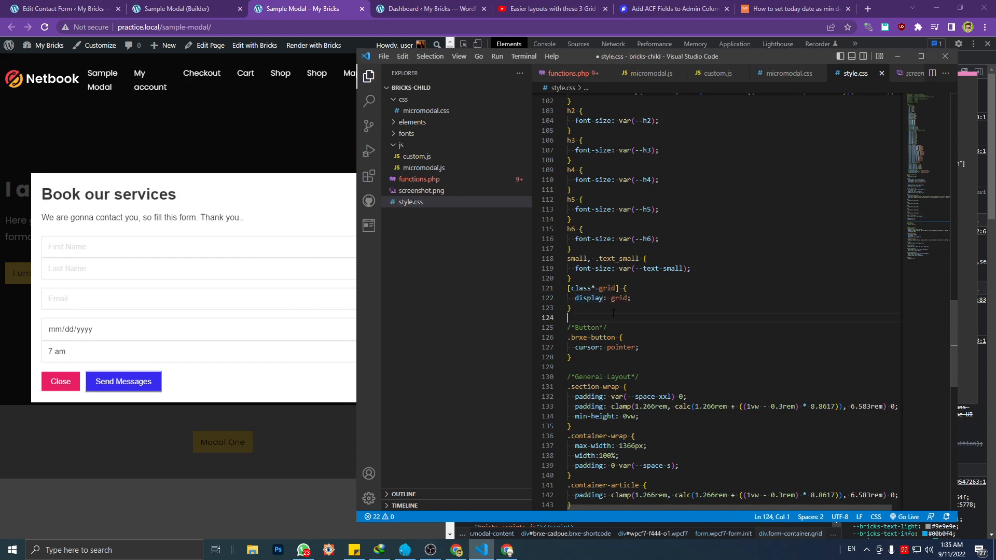
Return to the Sample Modal page and examine the grid class names on the form-container and first form-grid-two divs
left_click(251, 251)
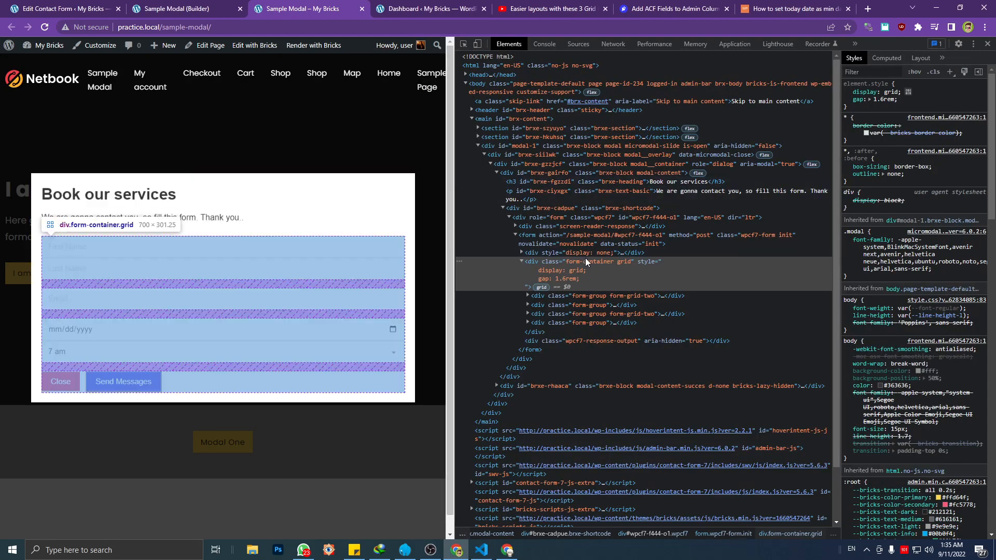
left_click(595, 263)
double_click(595, 261)
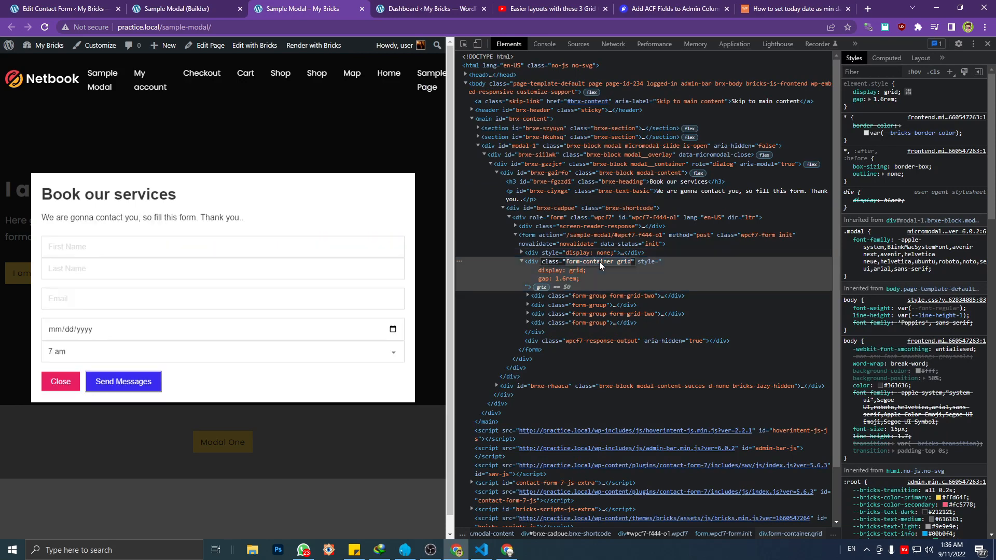
left_click(590, 261)
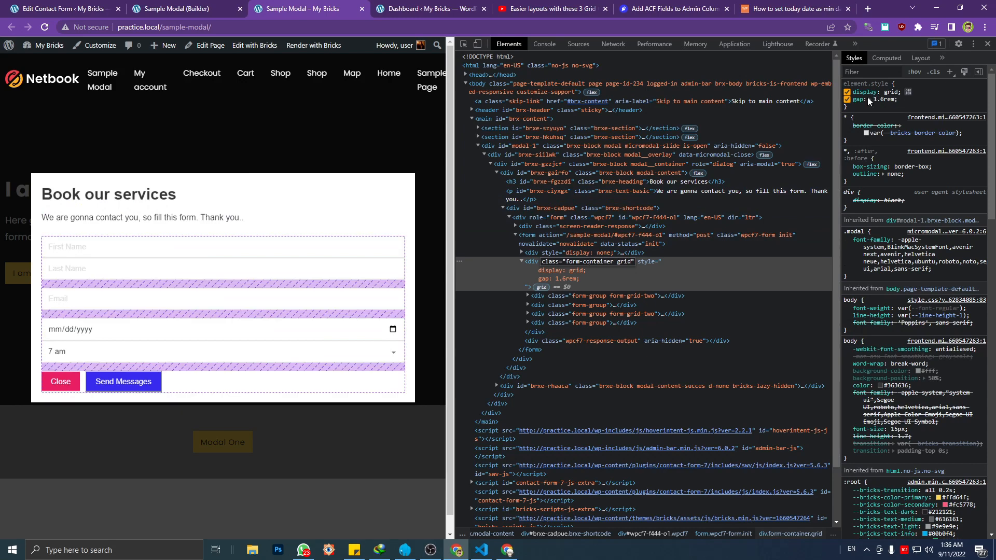
left_click(612, 294)
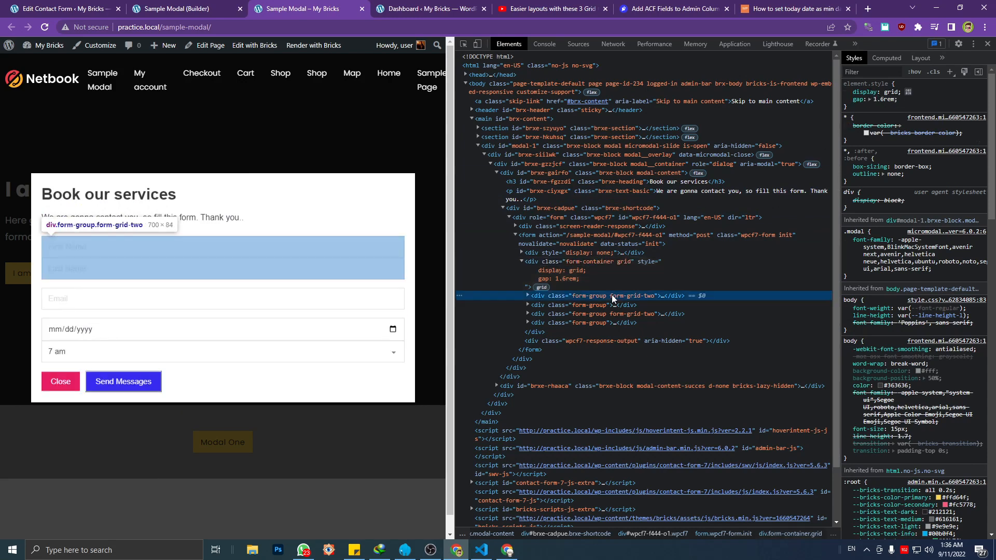
double_click(618, 297)
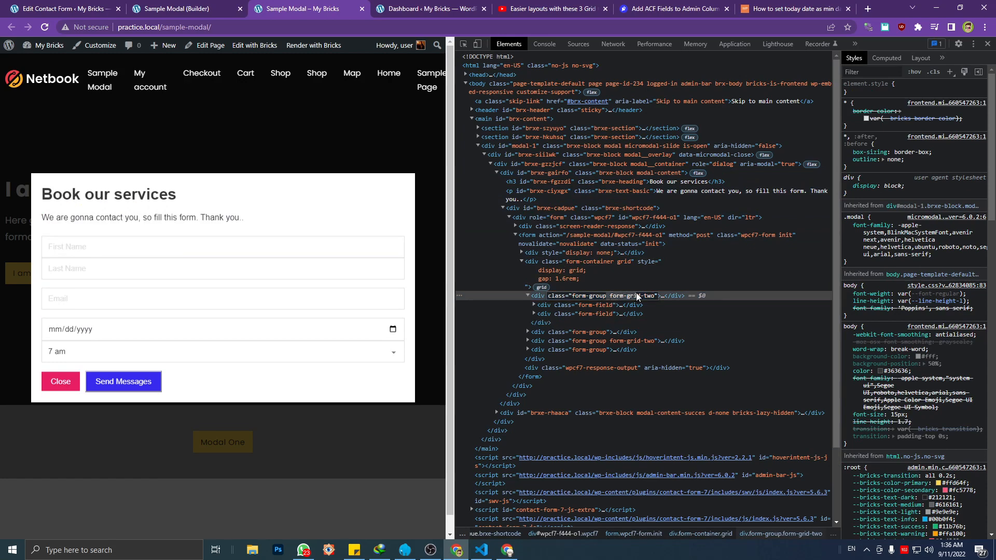
left_click(637, 296)
key("Return")
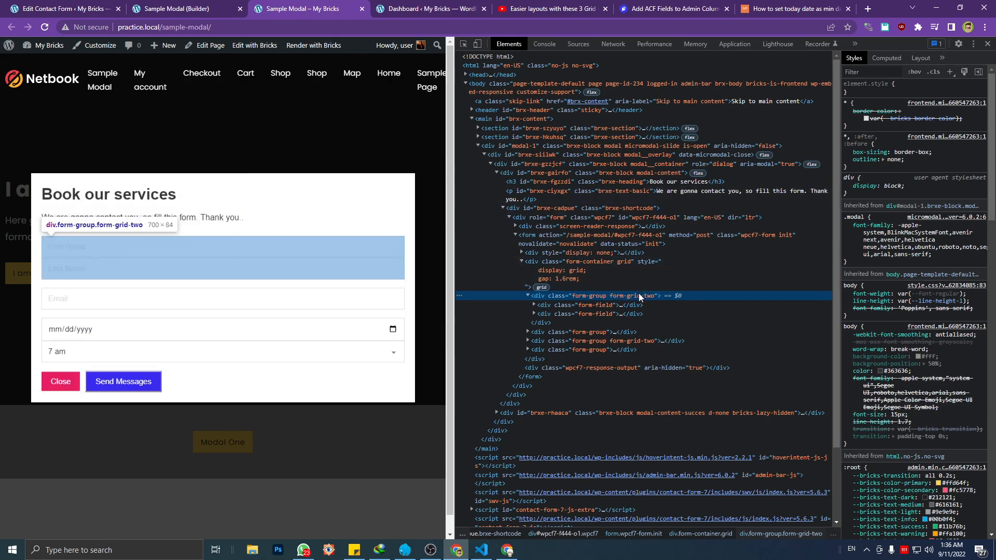
Close the Modal One popup on the Sample Modal page
left_click(486, 551)
left_click(486, 552)
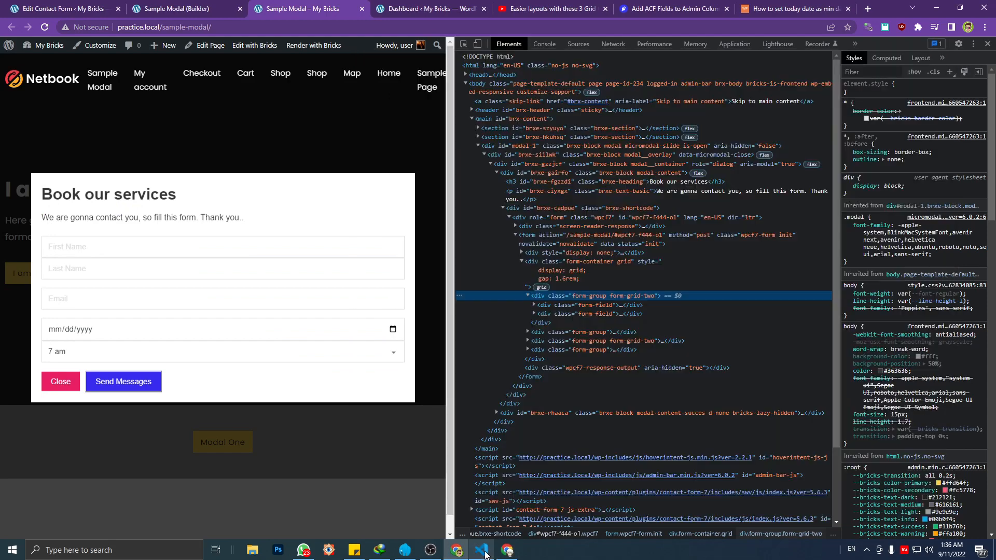
left_click(314, 145)
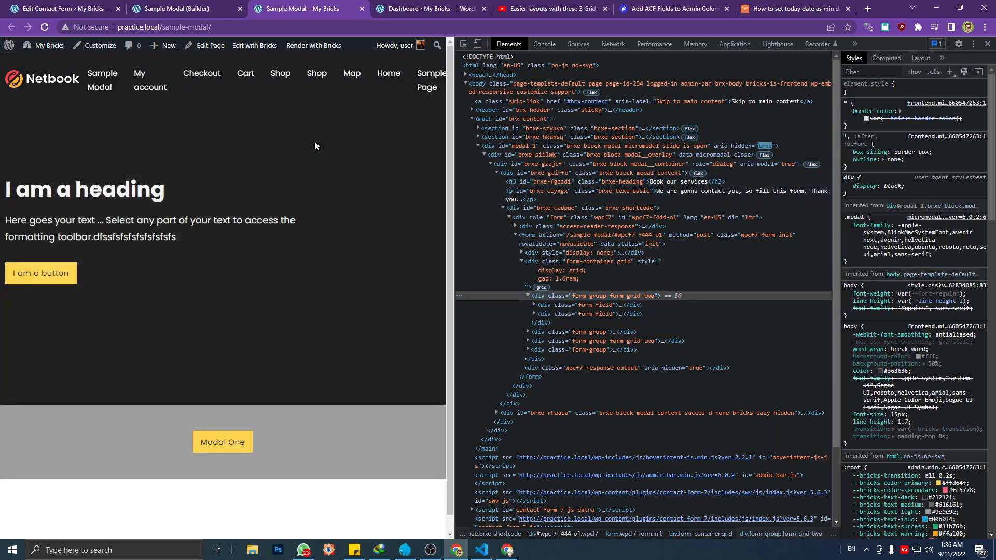
Reload the Sample Modal page and inspect the [class*=grid] rule on the first form-grid-two div
key("F5")
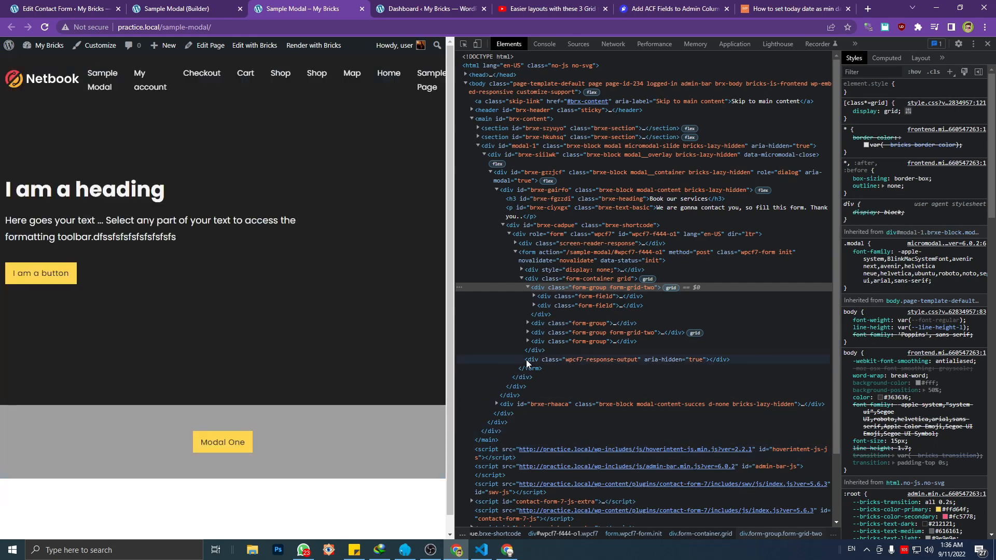
left_click(558, 297)
left_click(558, 291)
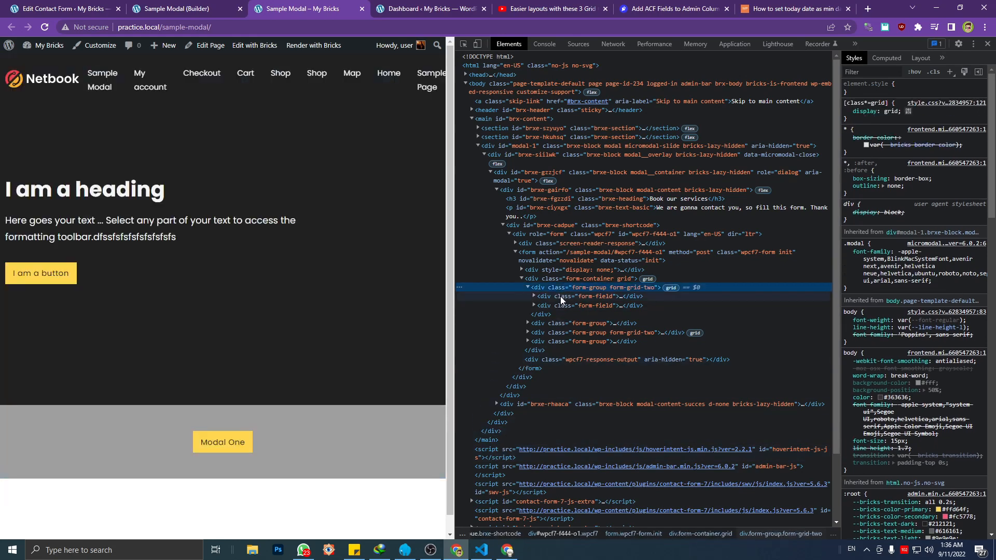
left_click(560, 297)
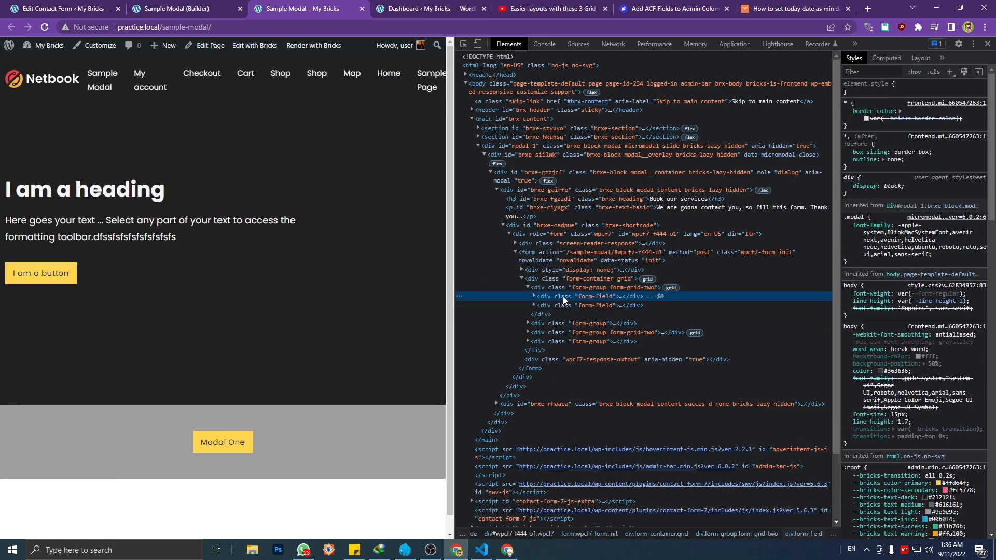
left_click(563, 290)
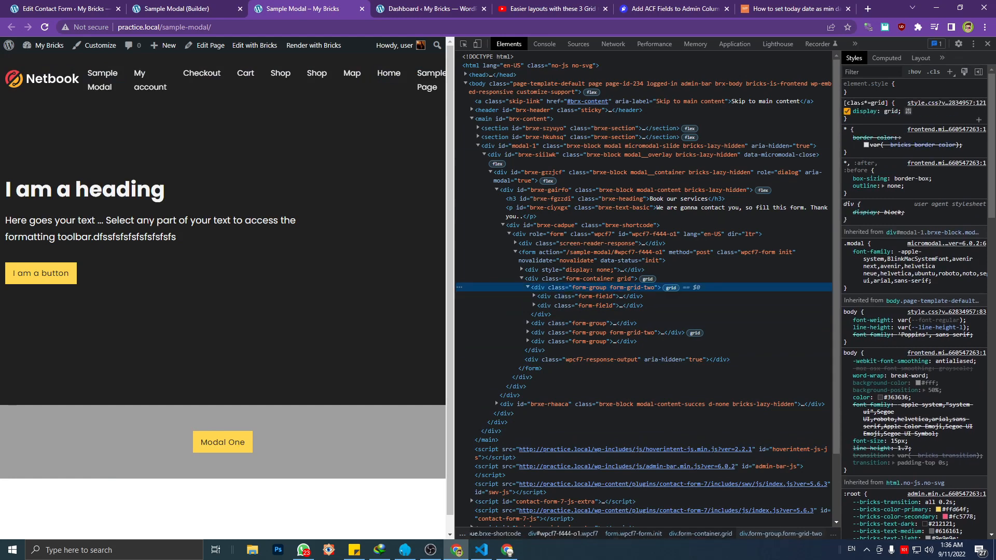
left_click_drag(856, 119, 845, 104)
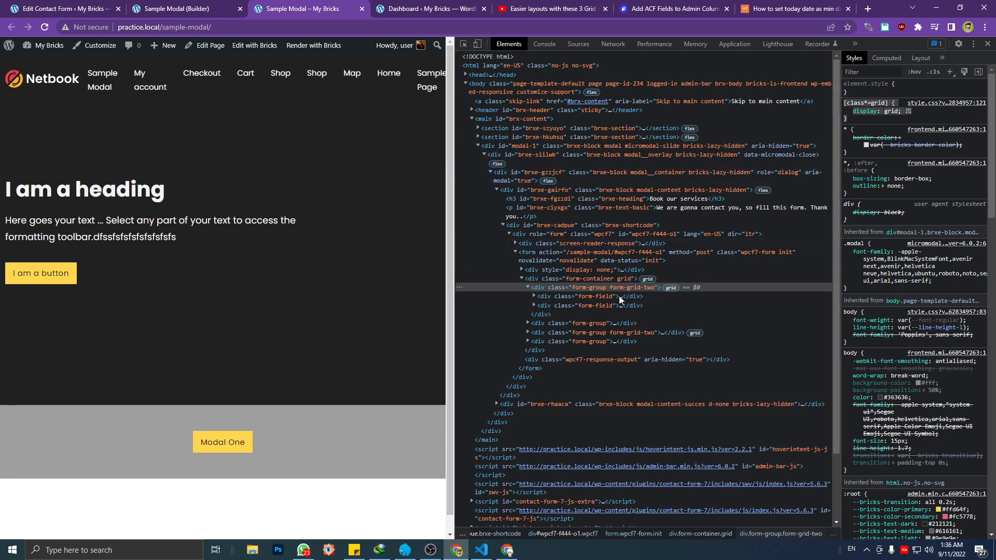
Inspect the grid styles on the second form-grid-two div and on the form-container div
left_click(618, 333)
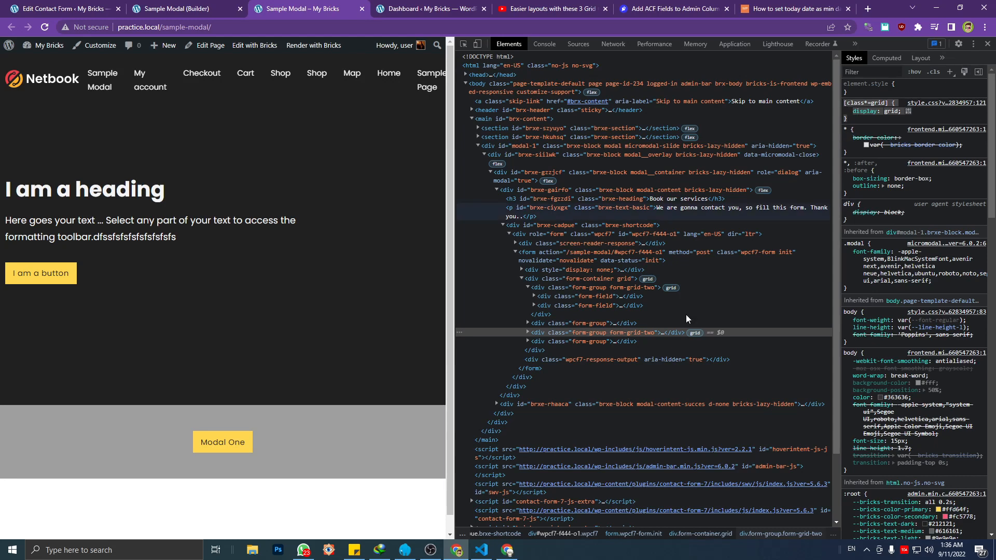
left_click(621, 334)
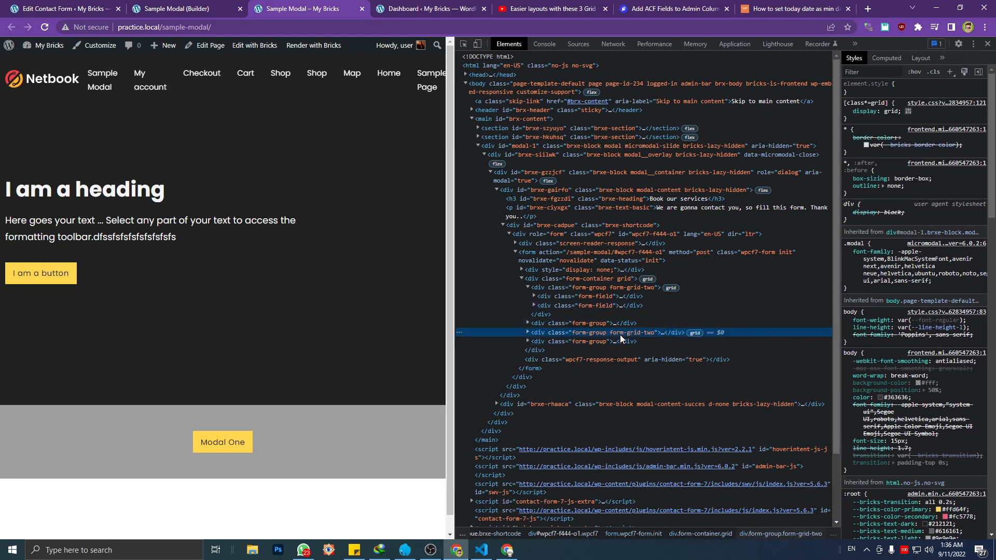
key("Right")
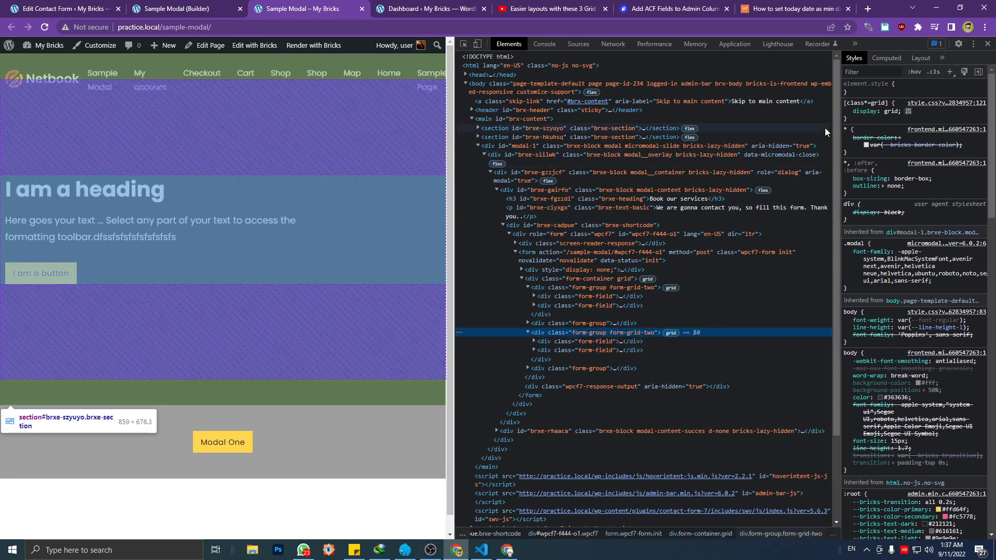
left_click(856, 115)
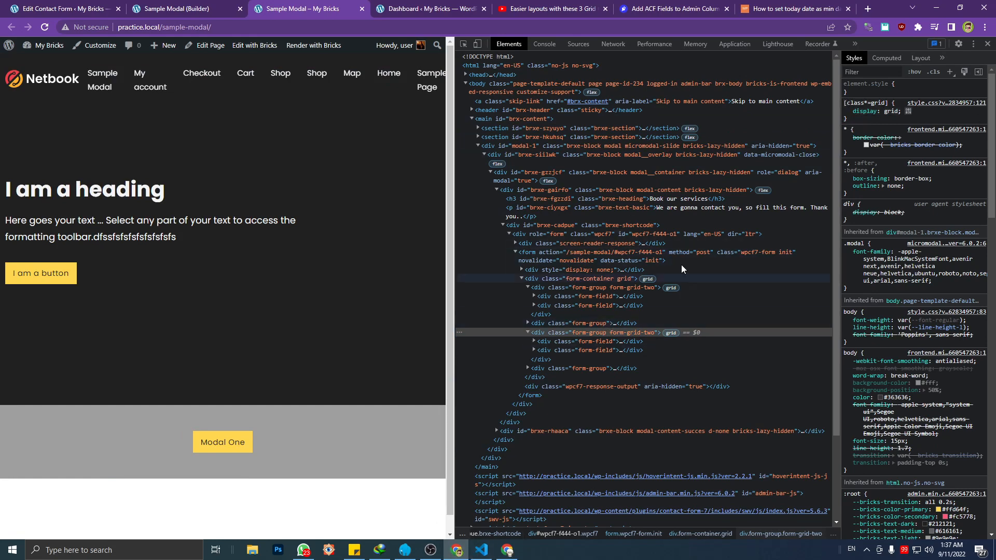
left_click(591, 278)
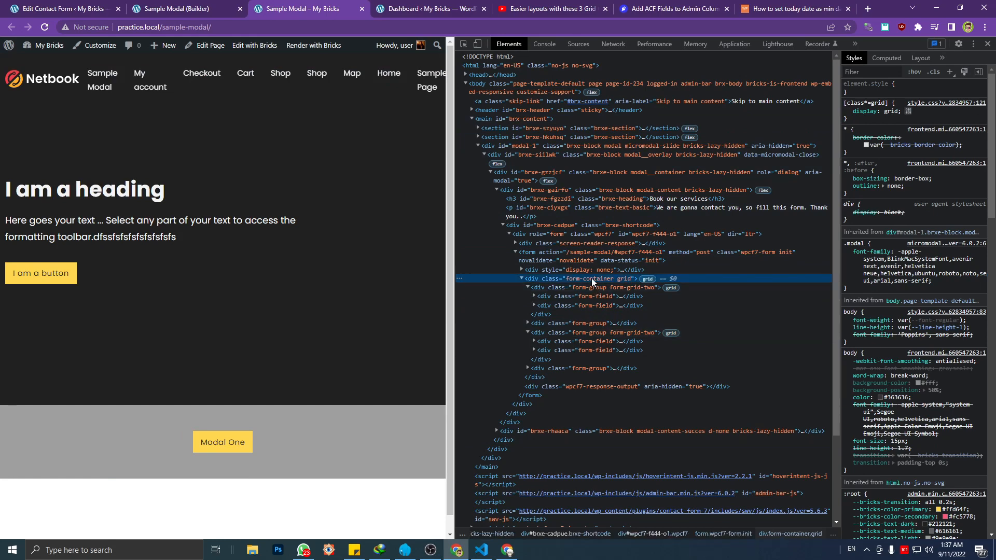
left_click(604, 278)
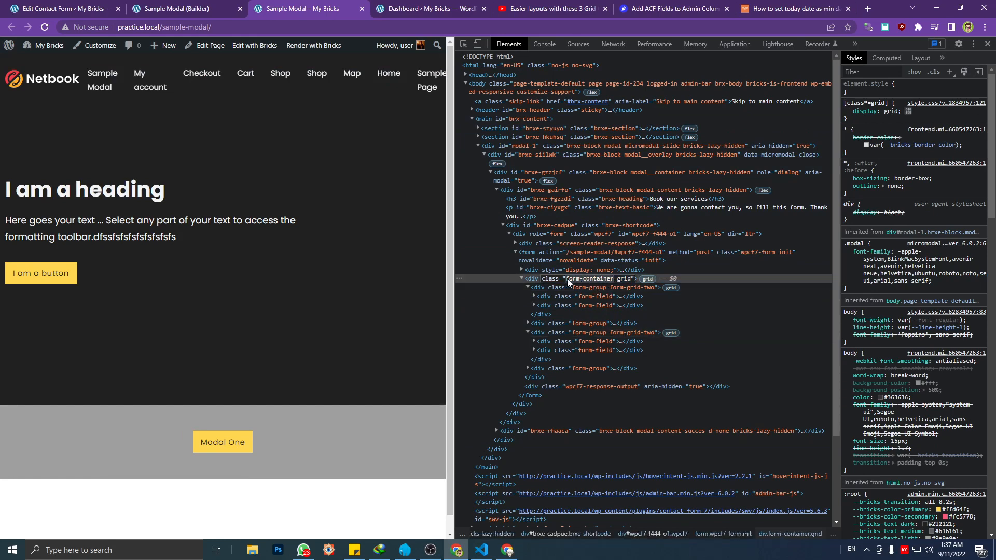
Switch to style.css in Visual Studio Code and add a /*FOrm*/ comment followed by blank lines above the Button comment
key("alt+Tab")
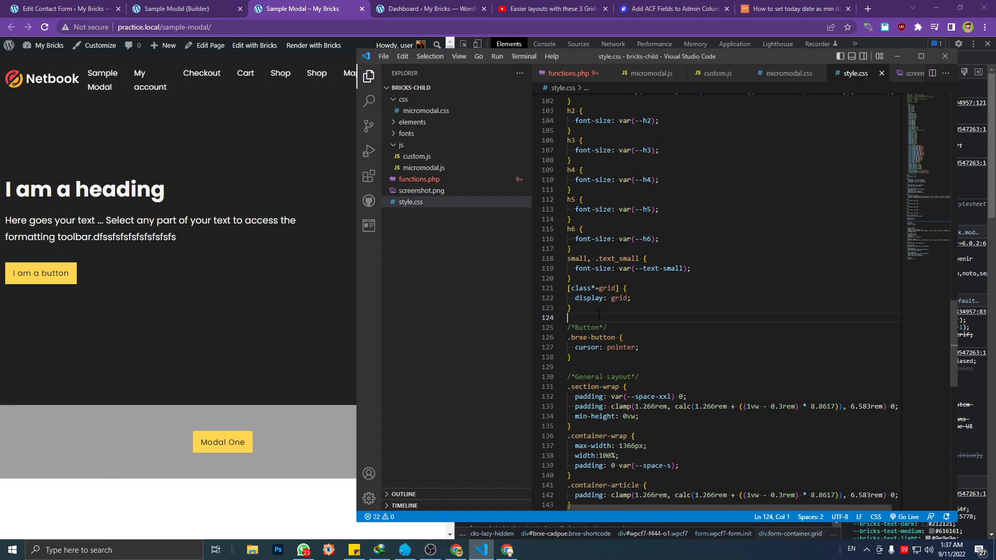
scroll(599, 315, "down", 5)
scroll(592, 329, "up", 6)
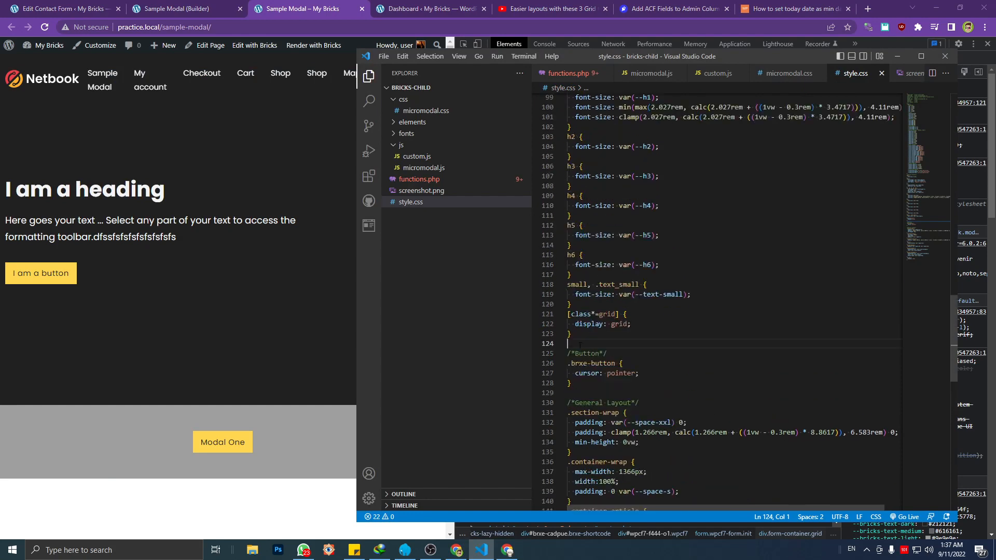
type("/*FOrm")
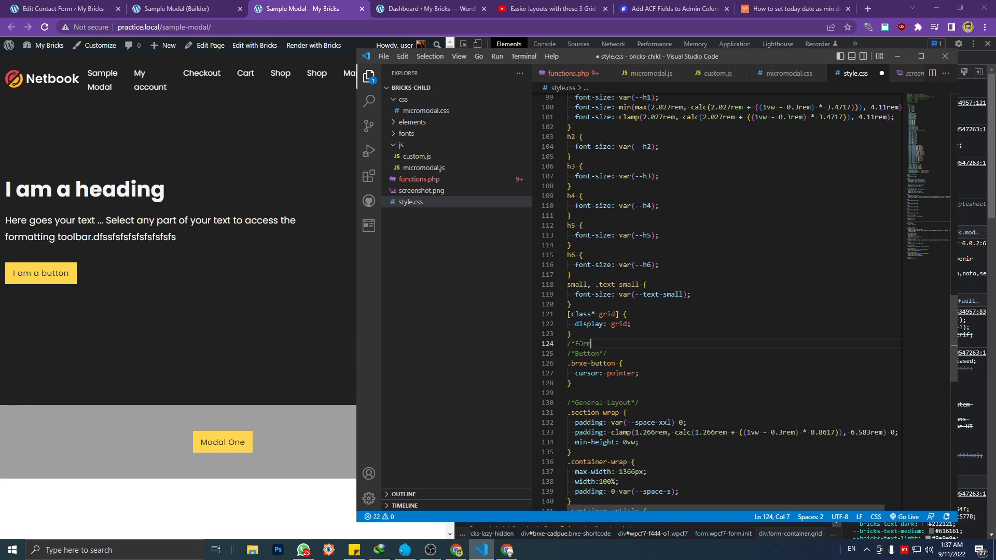
type("*/")
key("Return")
key("Return")
key("Return")
key("Up")
key("Up")
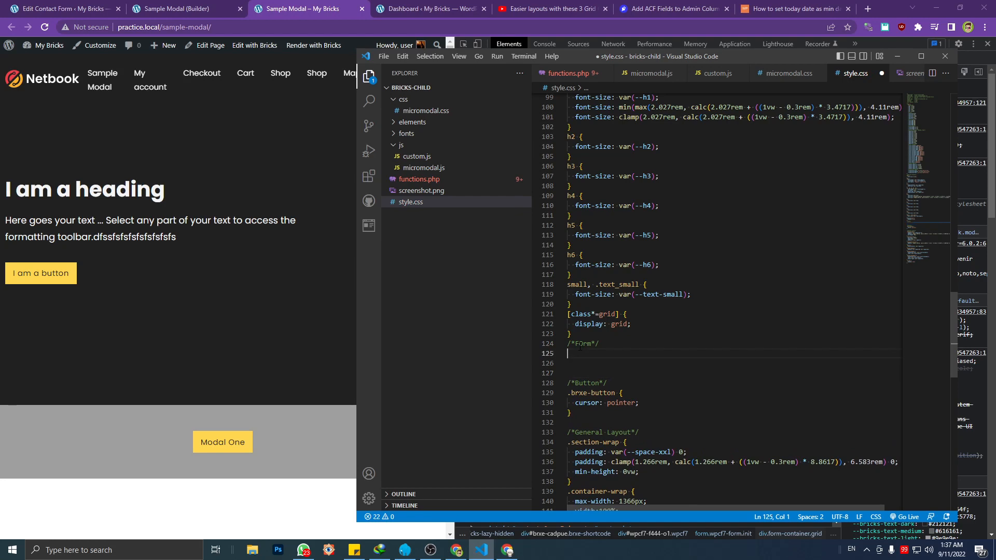
Create an empty .form-container rule directly under the form comment
type(".fo")
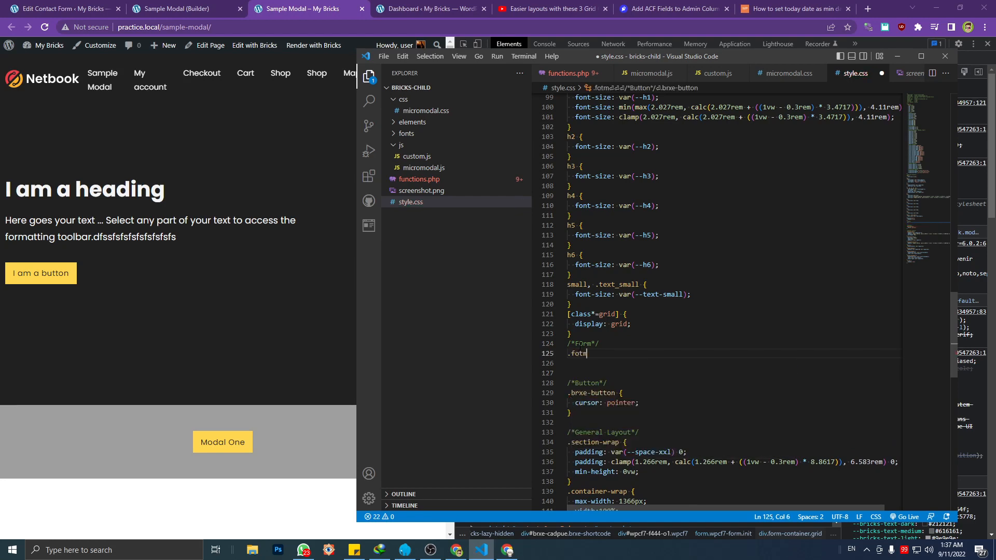
type("rm-con")
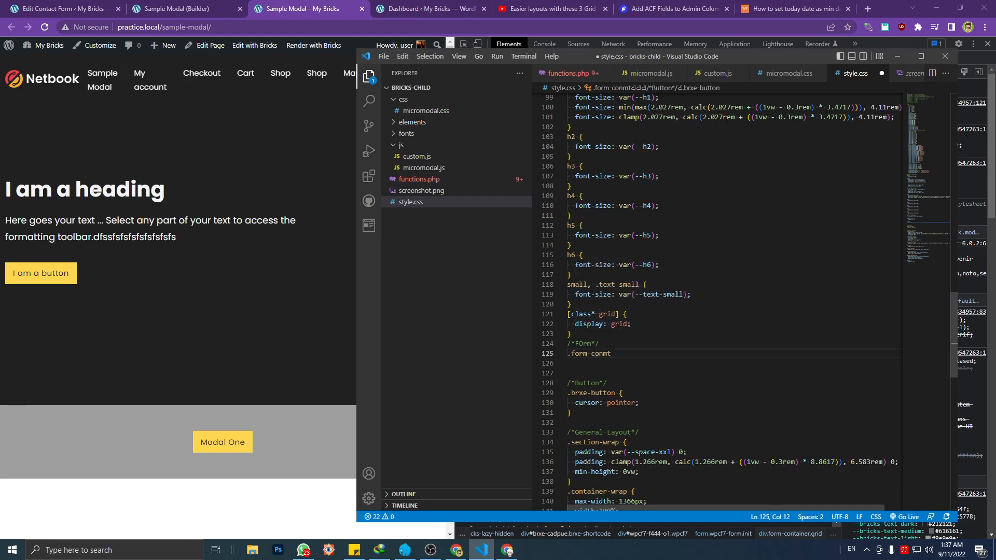
type("tainer {")
key("Return")
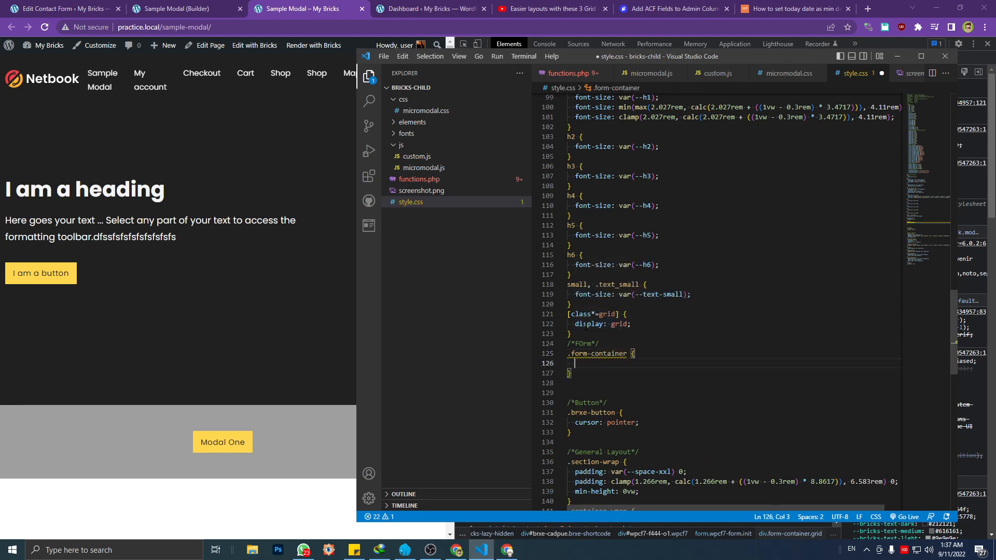
Check the spacing variables, set the .form-container gap to var(--space-16), and save style.css
type("gap")
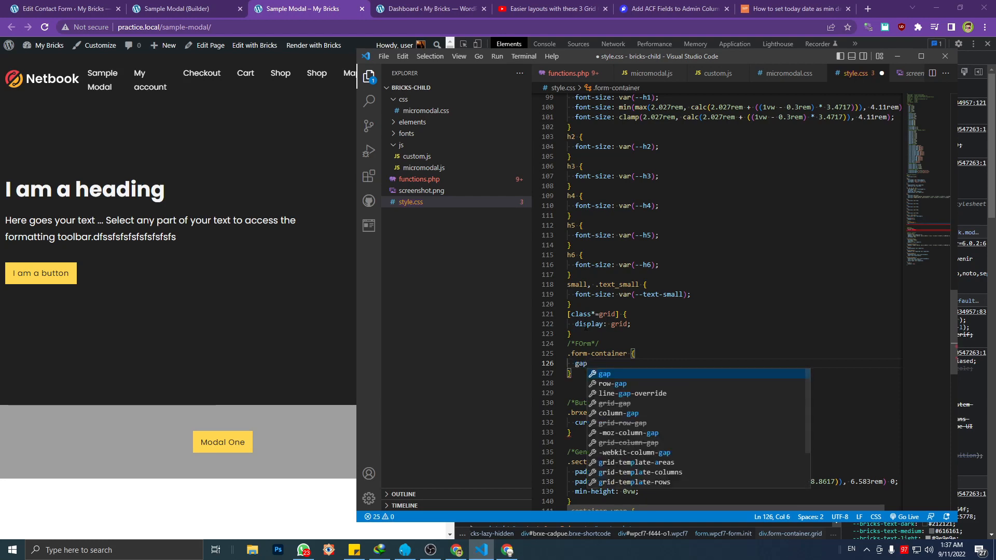
type(";")
key("BackSpace")
type(":")
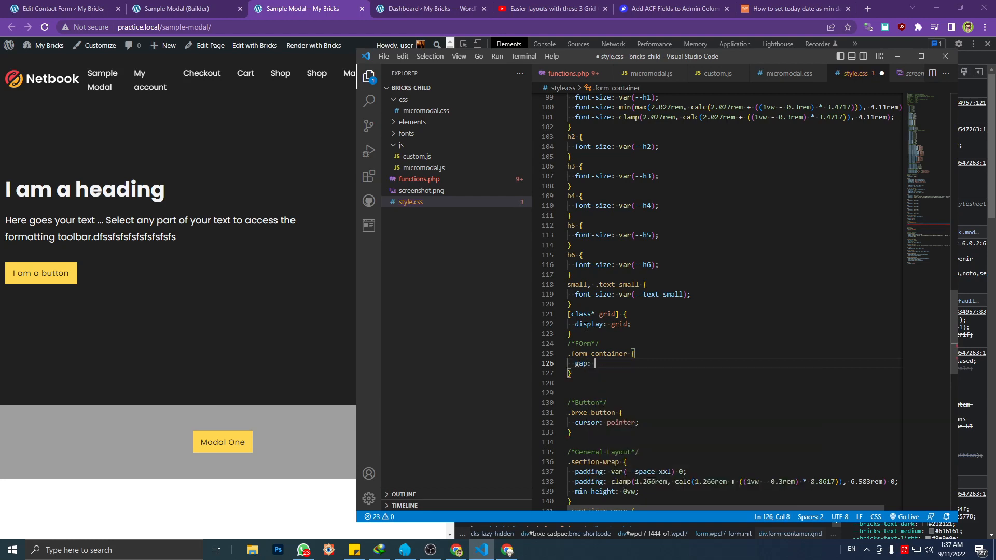
scroll(585, 326, "up", 20)
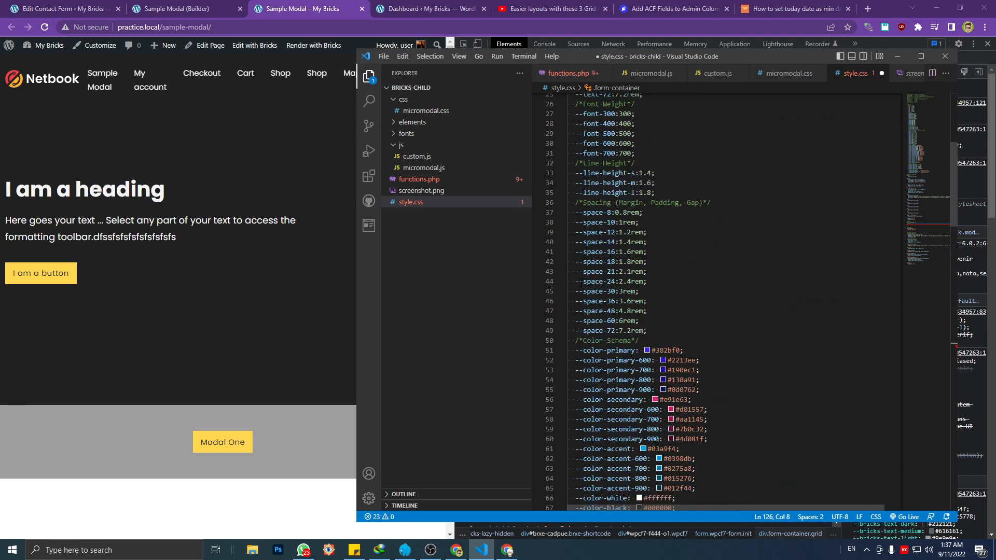
scroll(585, 327, "up", 5)
scroll(585, 327, "down", 4)
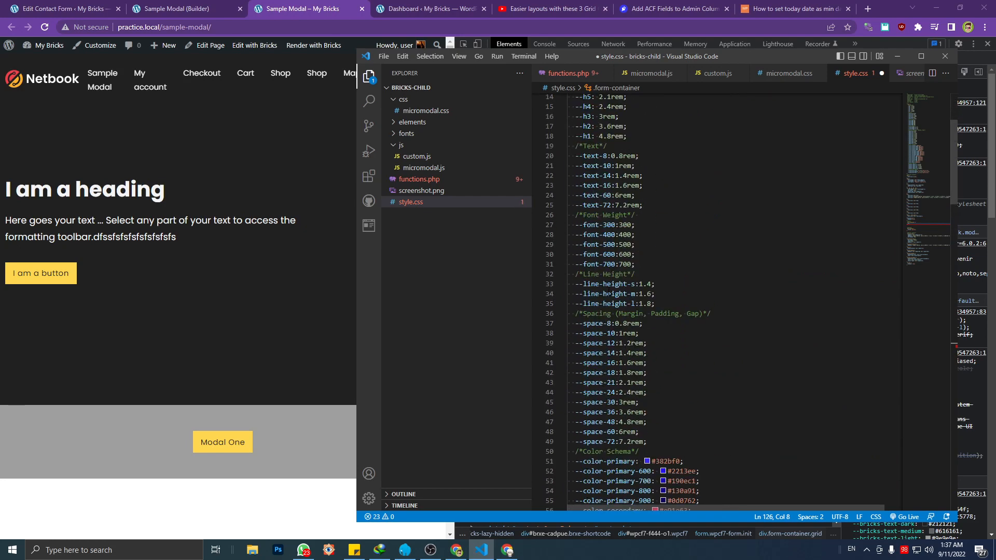
scroll(609, 293, "down", 9)
scroll(609, 294, "down", 3)
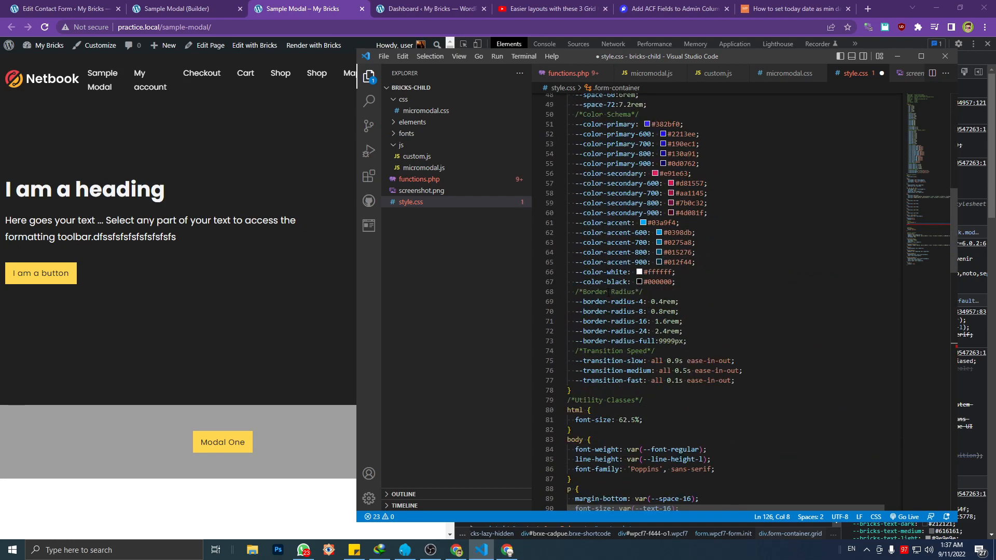
scroll(647, 267, "up", 9)
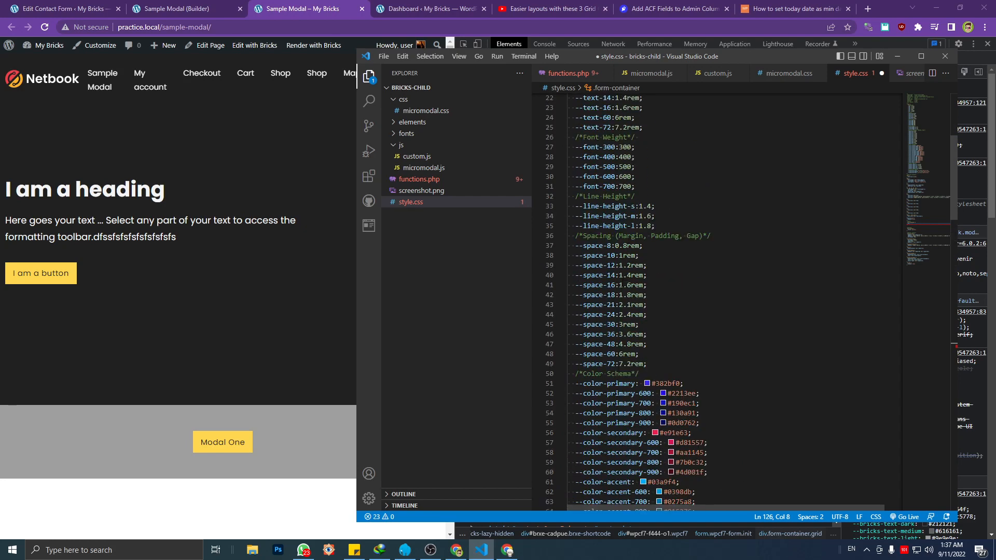
scroll(648, 267, "down", 20)
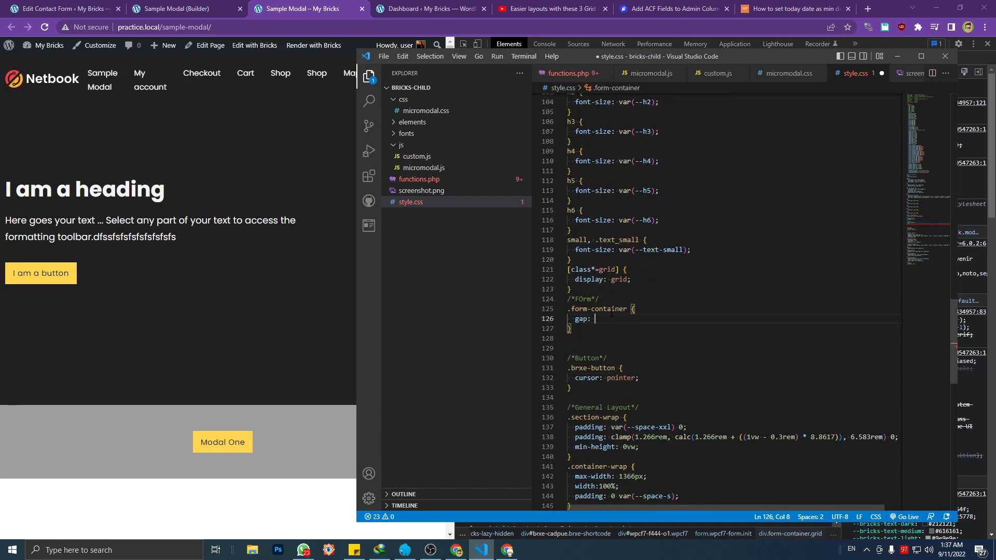
type("space")
key("Down")
key("Down")
key("Down")
key("Down")
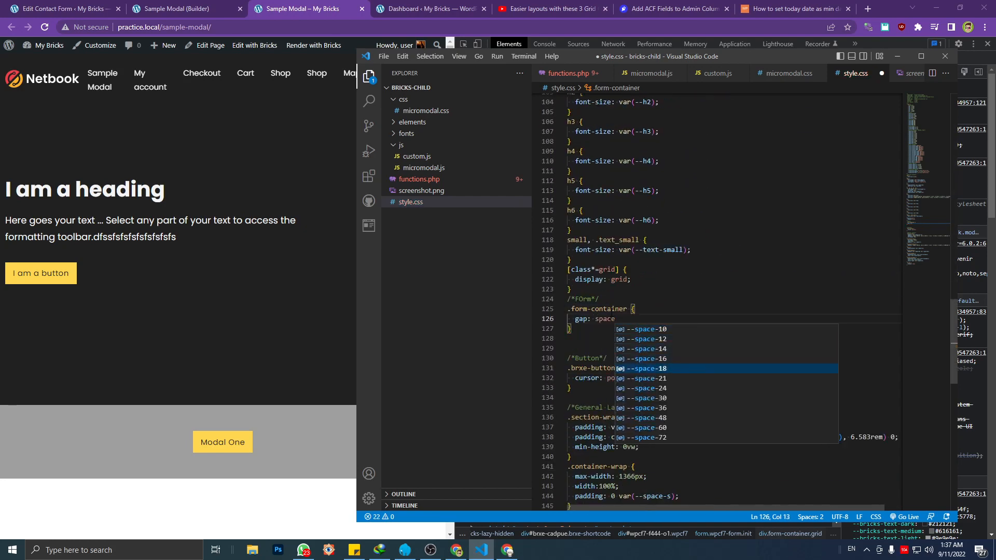
key("Up")
key("Return")
type(";")
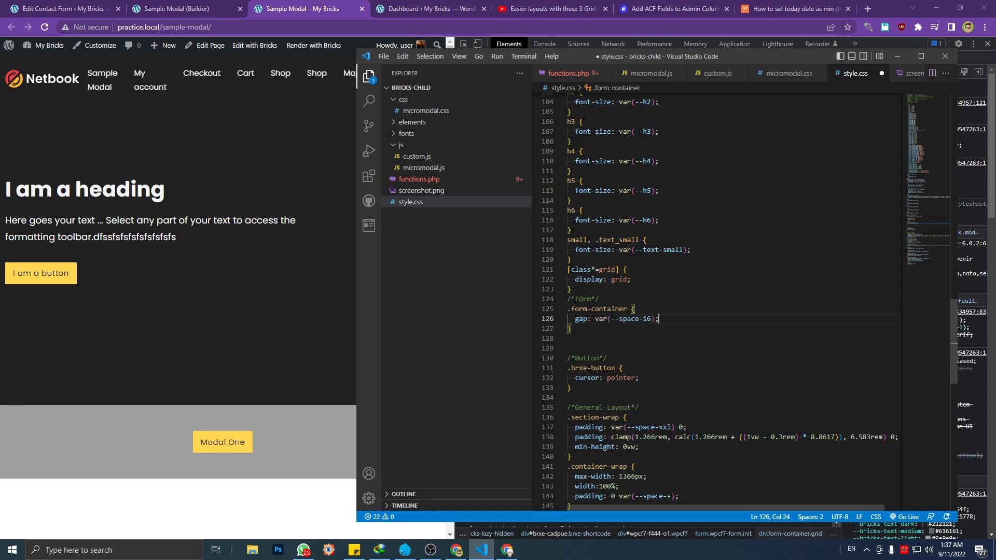
key("ctrl+s")
Reload the Sample Modal page in Chrome, open the Modal One popup and inspect the form-container div's styles
left_click(167, 326)
key("ctrl+r")
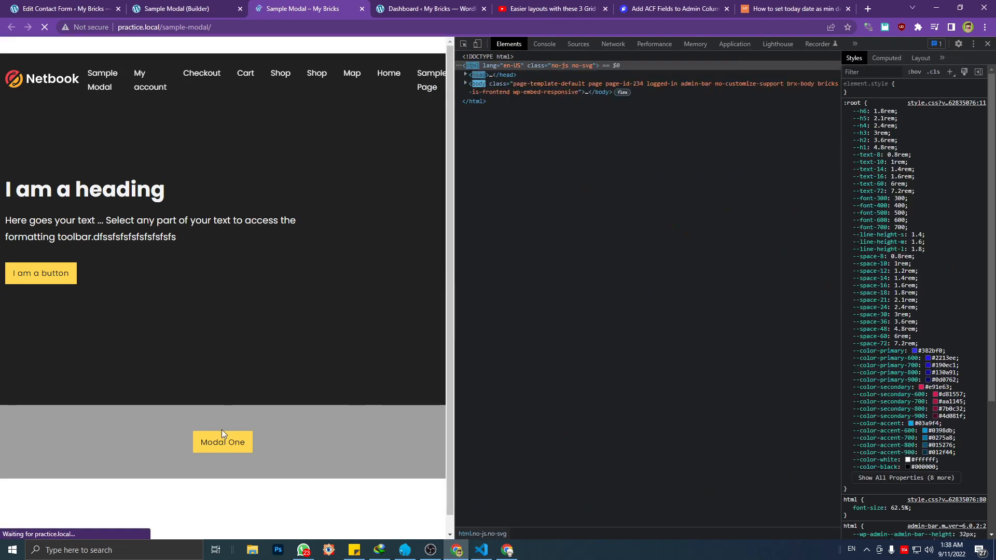
left_click(220, 442)
key("ctrl+shift+c")
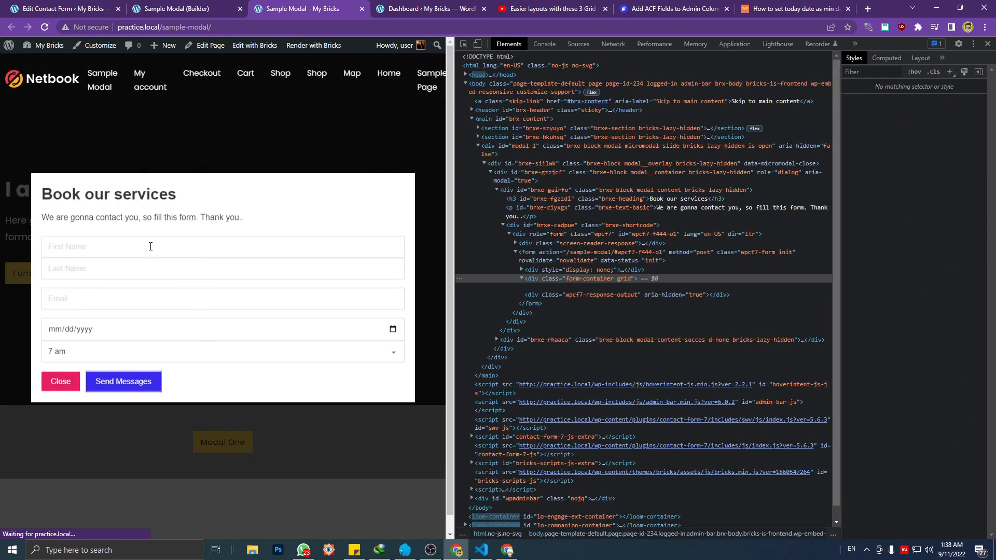
left_click(150, 246)
left_click(571, 260)
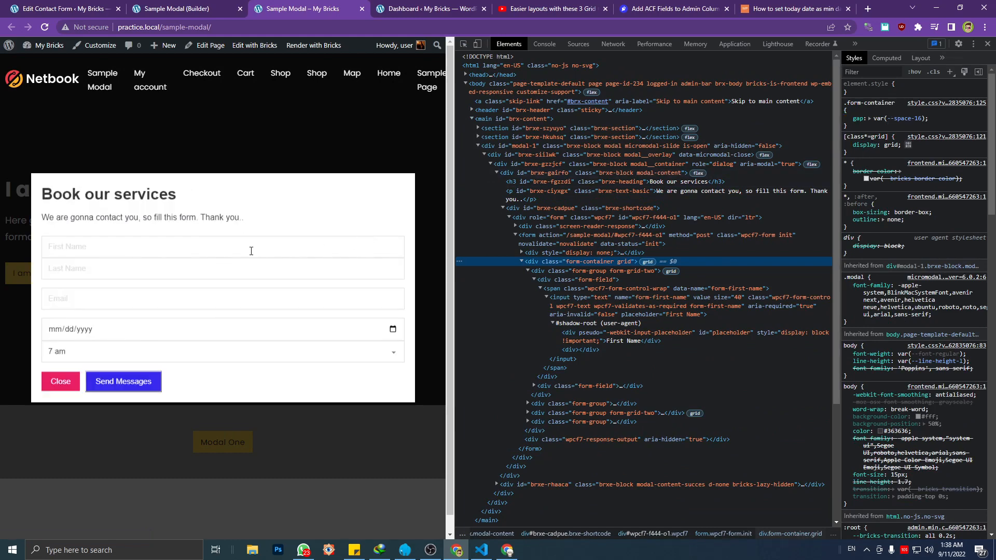
Copy the form-grid-two class name from the inspected markup and create an empty .form-grid-two rule below .form-container in style.css in Visual Studio Code
left_click(568, 271)
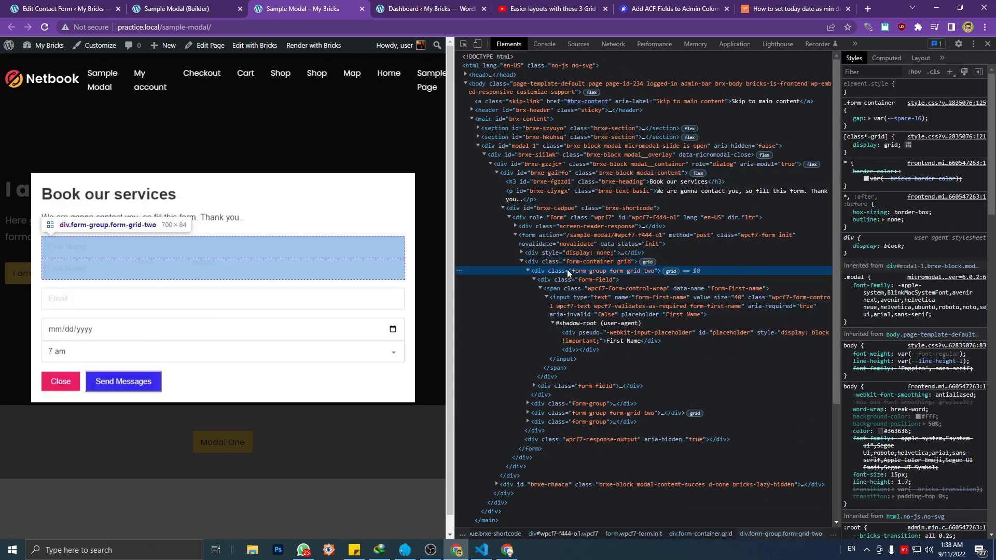
double_click(621, 270)
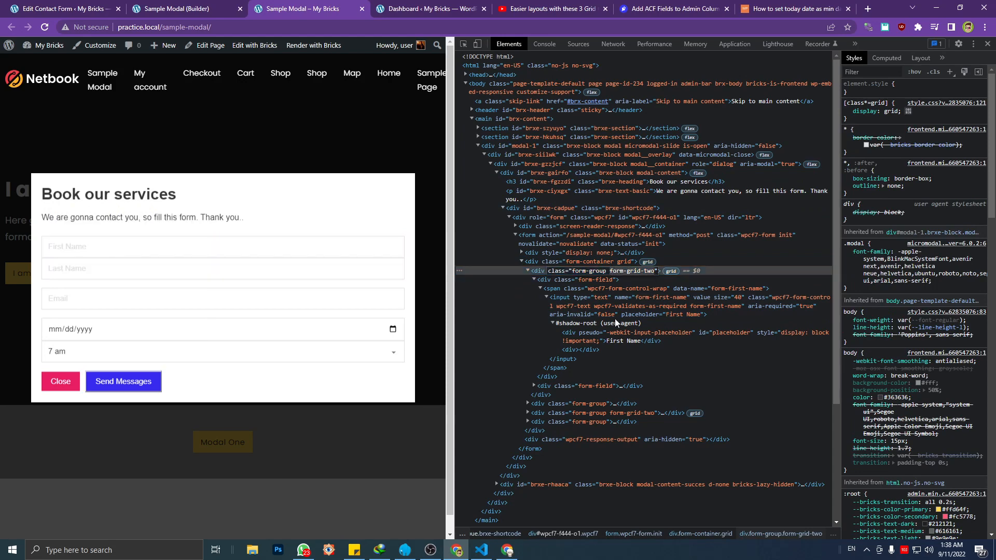
left_click(481, 550)
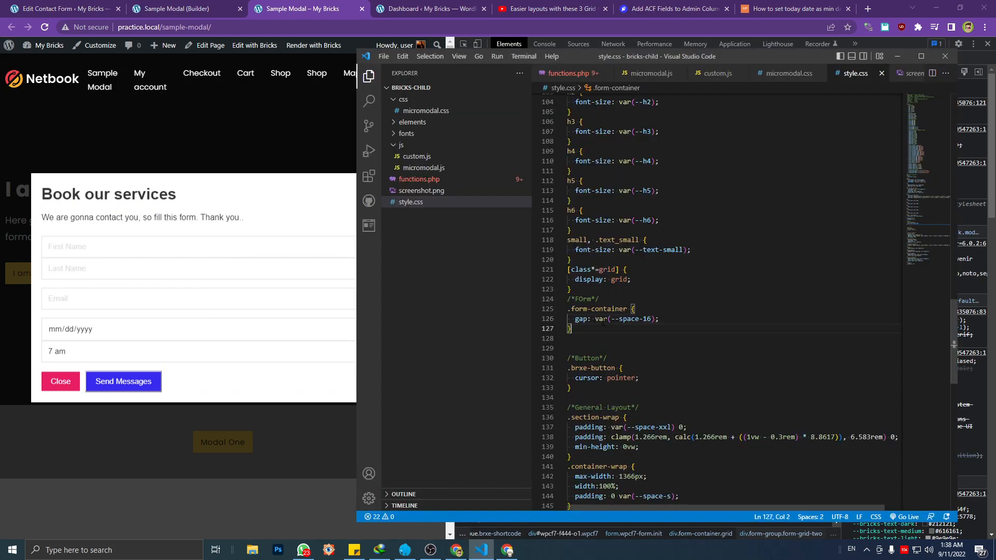
key("Return")
key("ctrl+v")
key("Home")
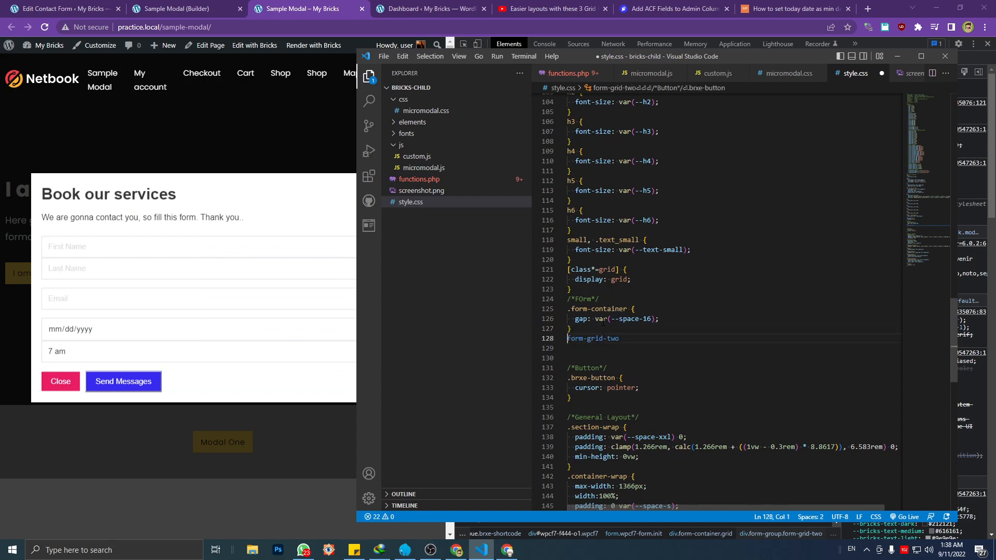
type(".")
left_click(639, 338)
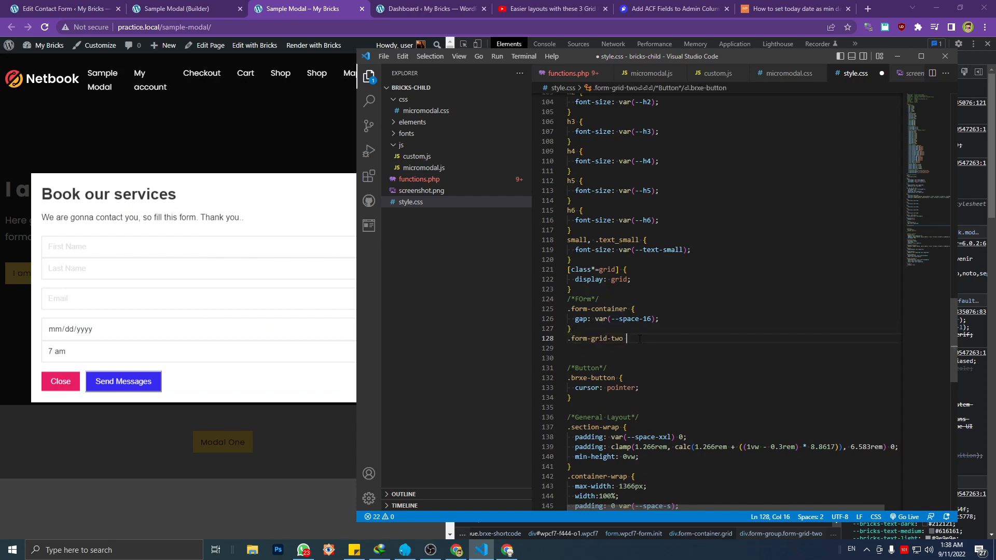
type("{")
key("Return")
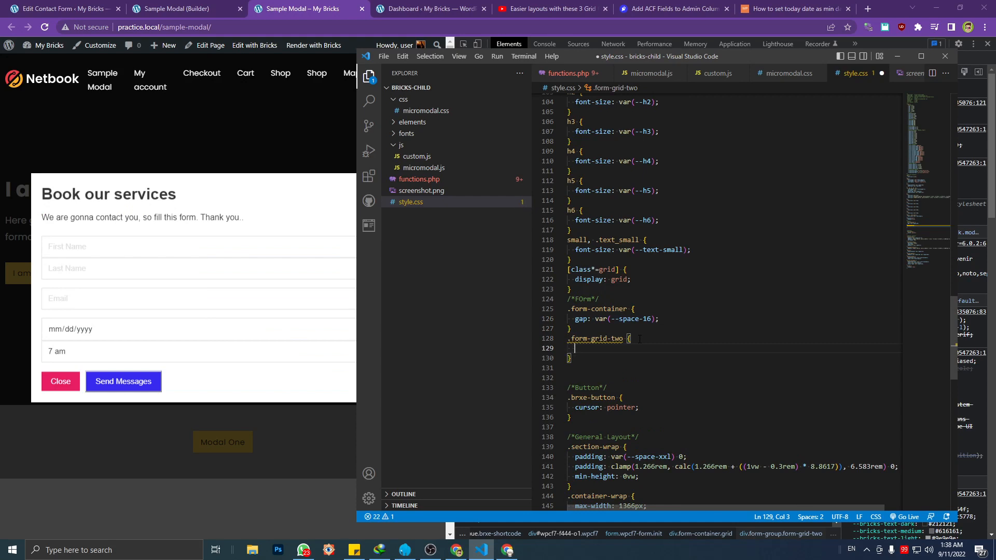
Set the .form-grid-two gap to var(--space-16) and save style.css
type("gap:")
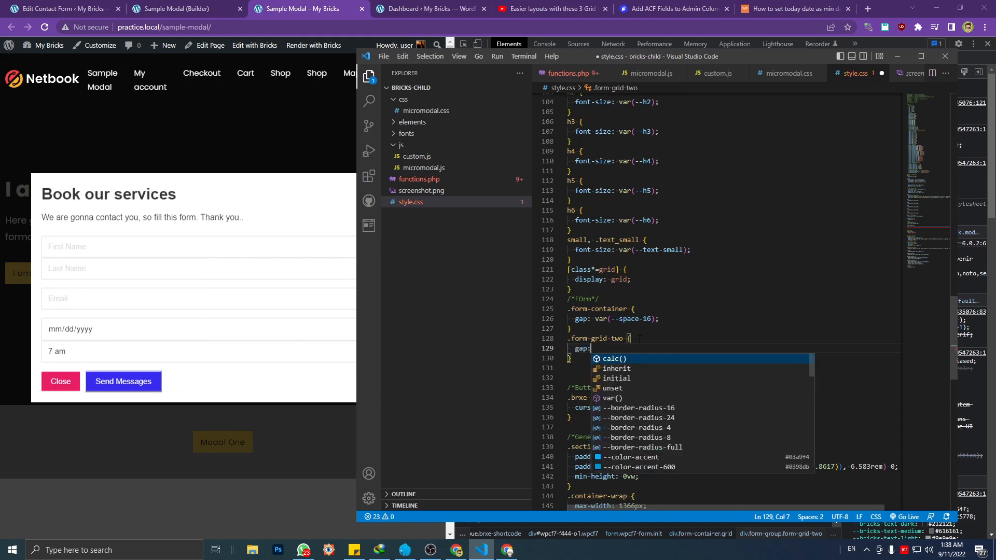
type(" var(")
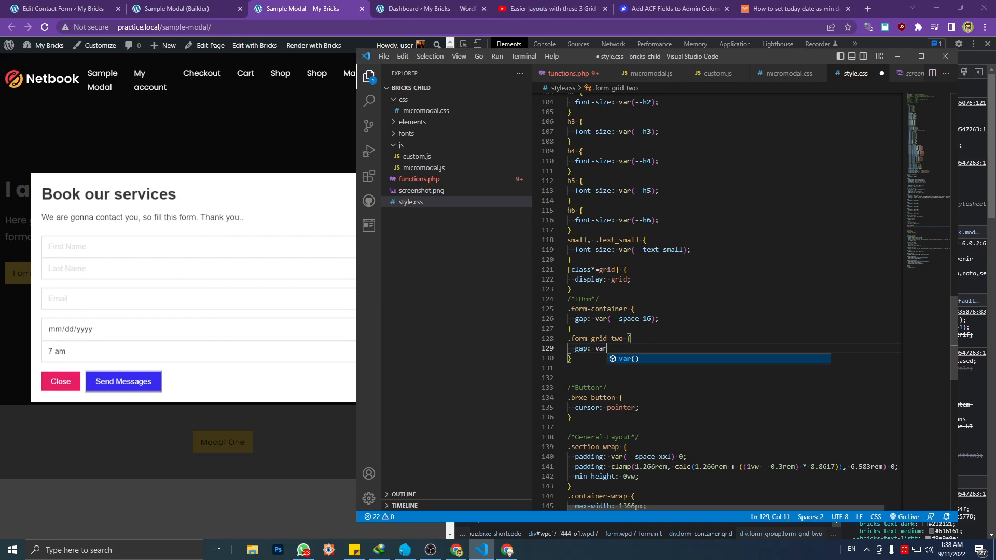
key("BackSpace")
key("BackSpace")
key("BackSpace")
key("BackSpace")
type("space")
key("Down")
key("Down")
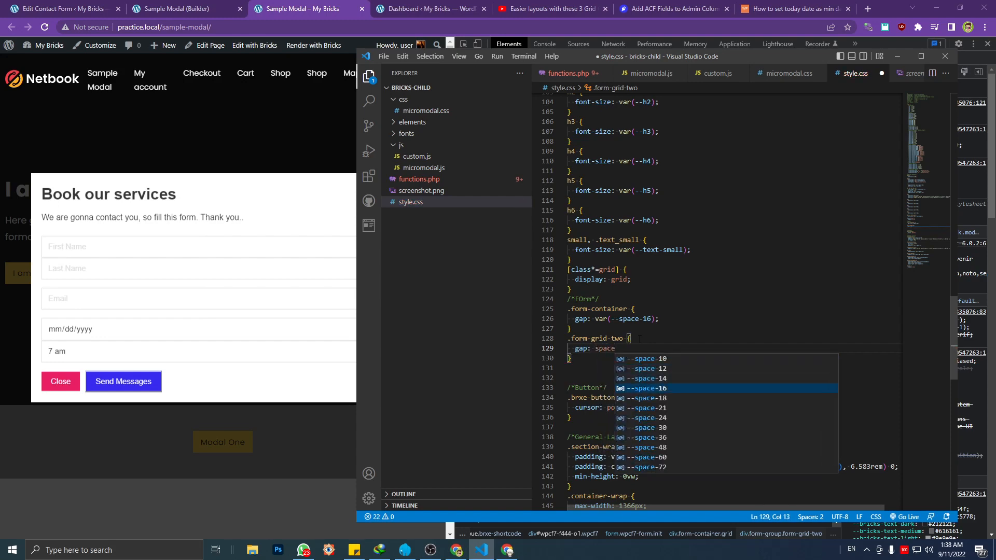
key("Return")
type(";")
key("ctrl+s")
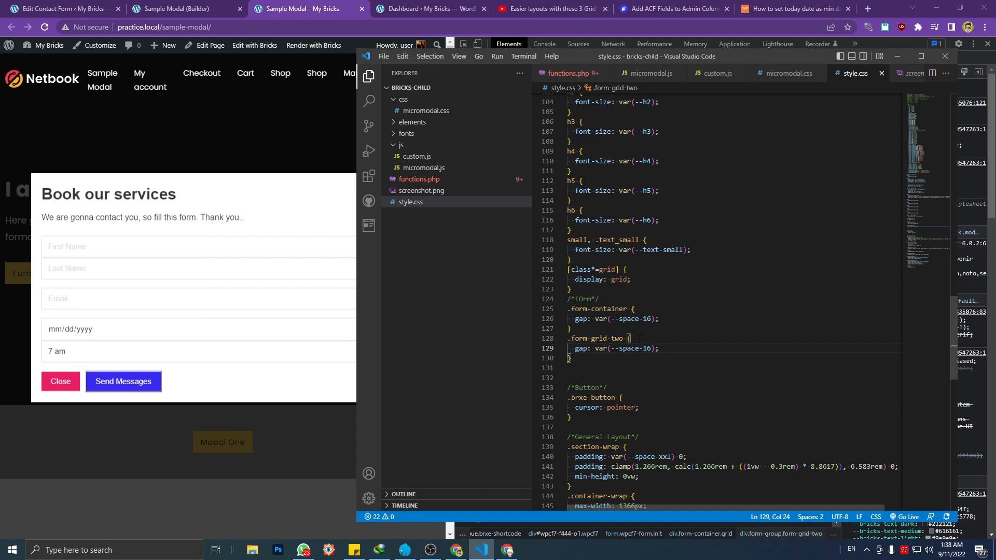
Reload the Sample Modal page in Chrome, reopen the Modal One popup and check the spacing between the form fields, widening the page view slightly
left_click(162, 257)
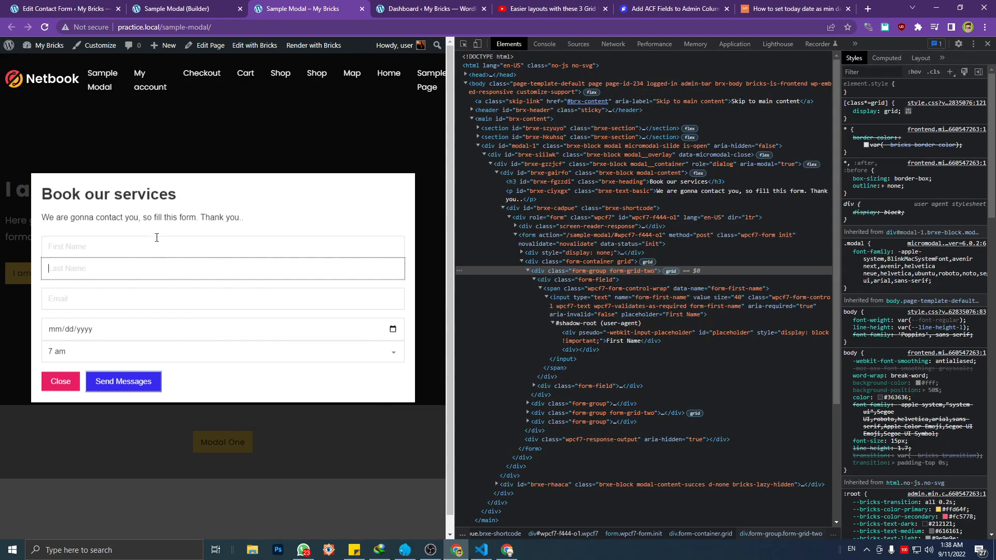
left_click(132, 332)
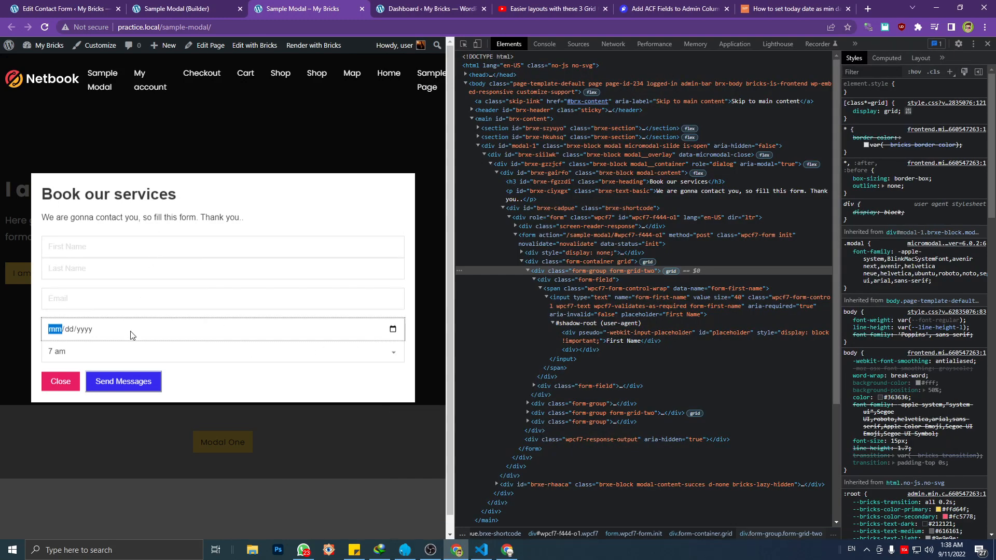
left_click(144, 247)
key("F5")
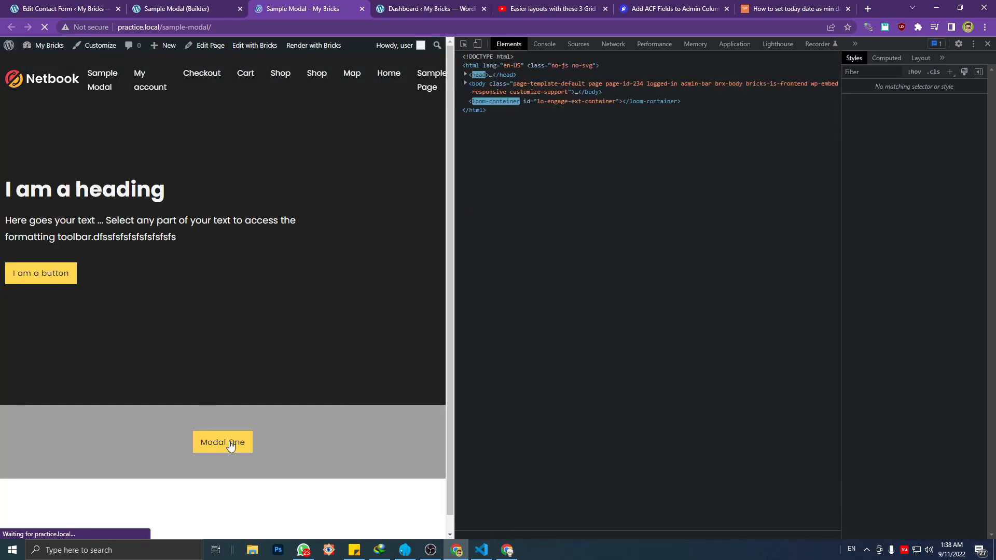
left_click(231, 444)
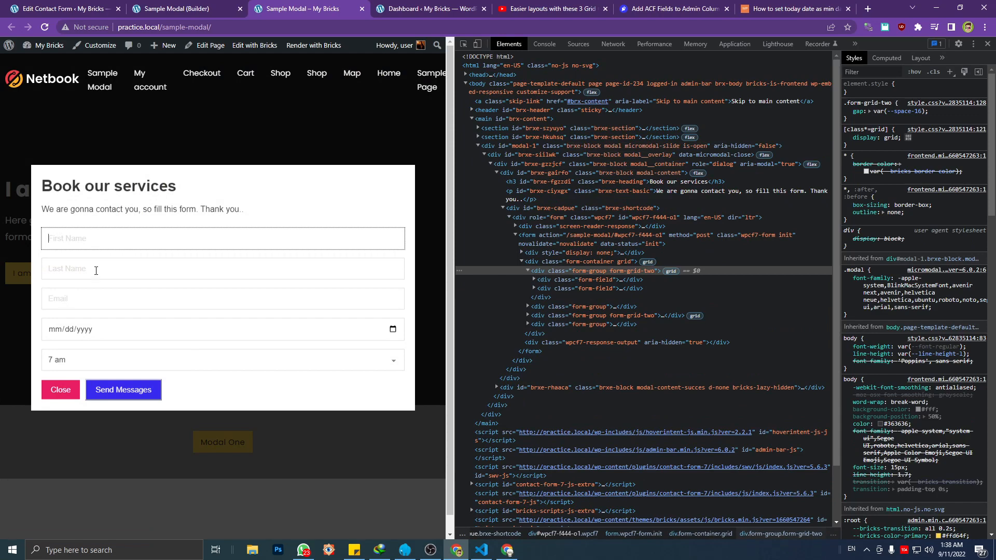
left_click(98, 268)
left_click(98, 247)
left_click(98, 263)
left_click(103, 248)
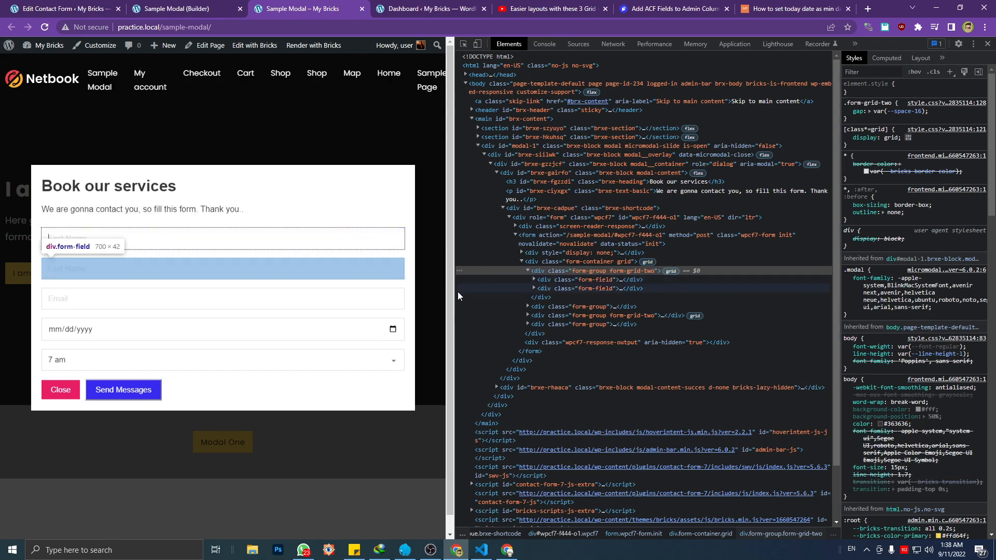
mouse_move(455, 290)
left_mouse_down()
mouse_move(387, 288)
mouse_move(473, 288)
left_mouse_up()
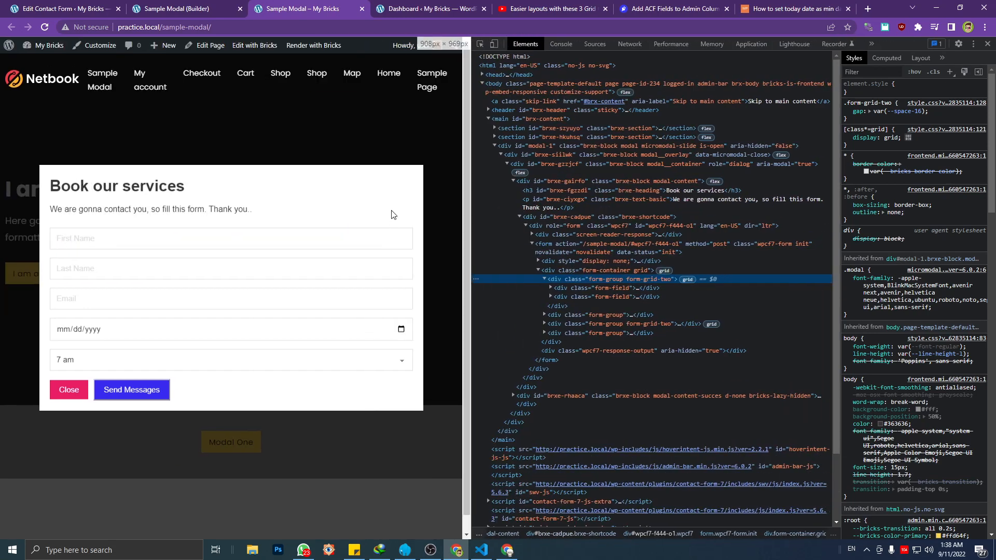
Consult the grid column code in the YouTube grid tips video and the grid-template-columns line for .form-grid-two in the sticky note
left_click(524, 4)
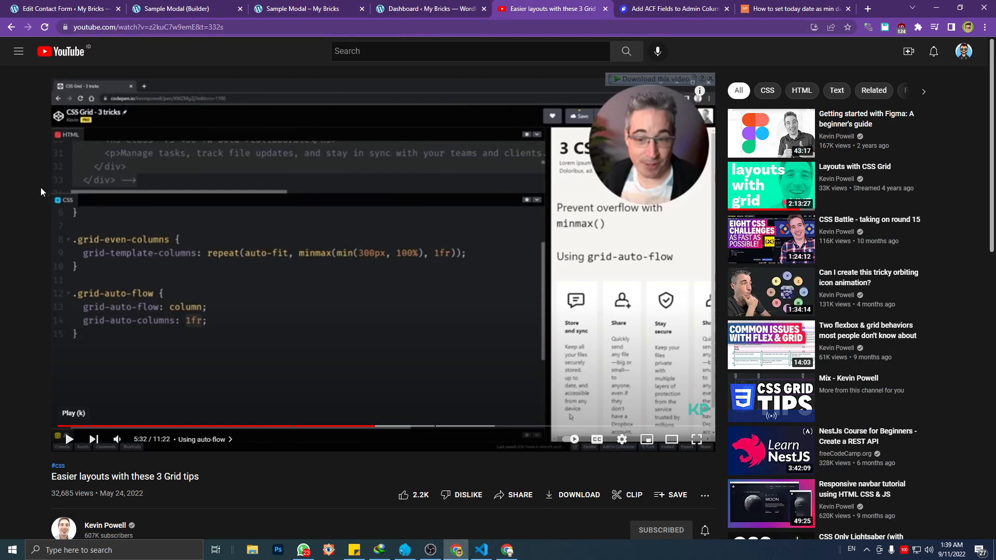
scroll(210, 207, "down", 2)
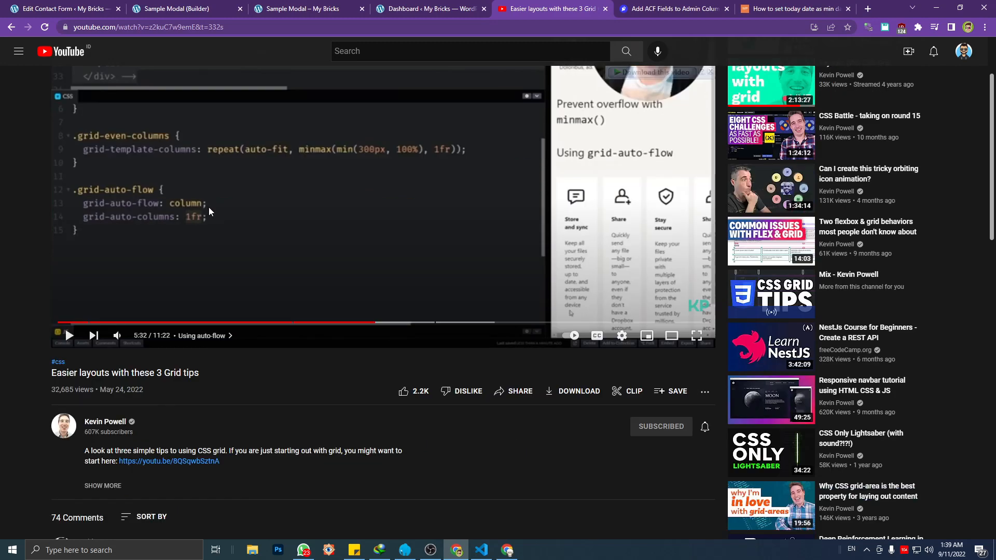
scroll(209, 207, "up", 2)
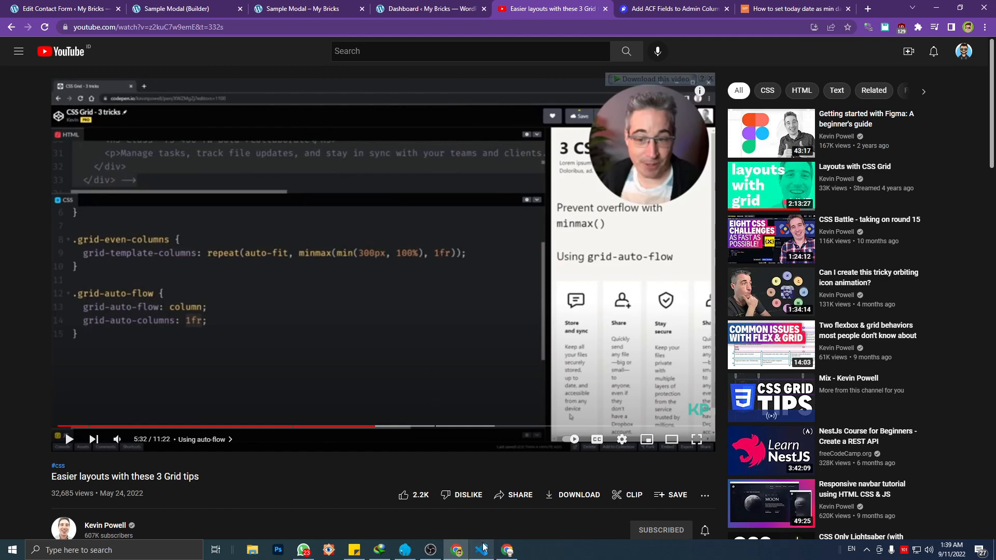
left_click(354, 549)
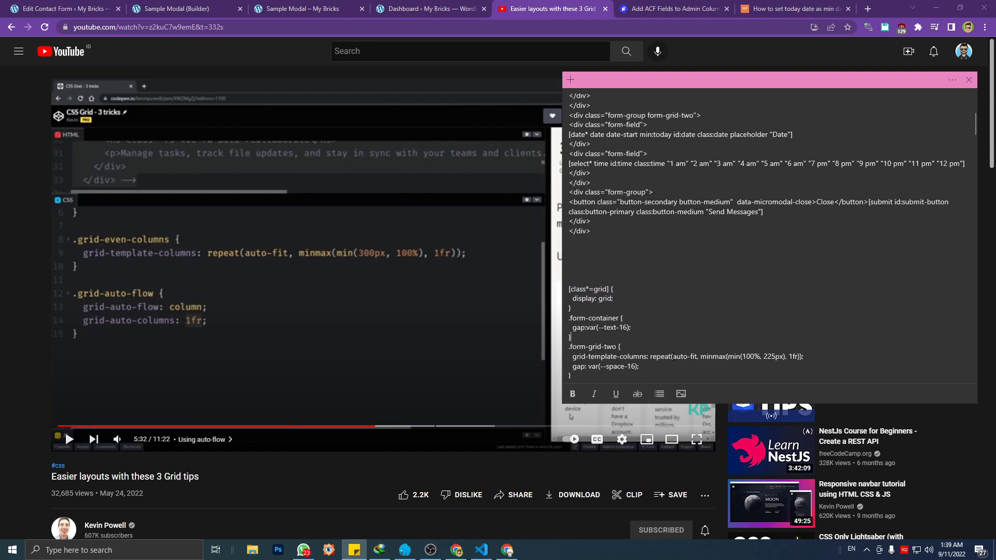
triple_click(673, 356)
left_click(305, 7)
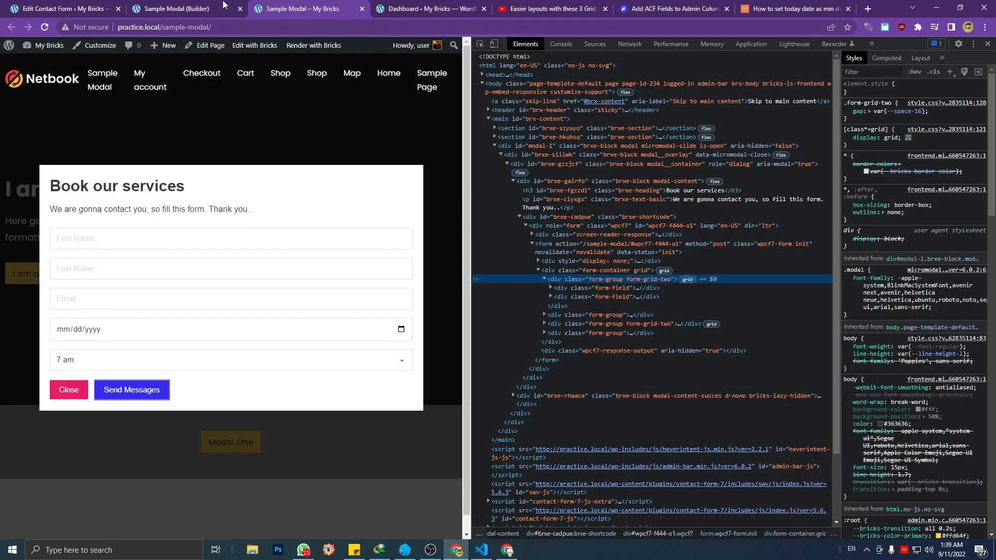
left_click(221, 6)
left_click(332, 6)
left_click(429, 4)
left_click(207, 7)
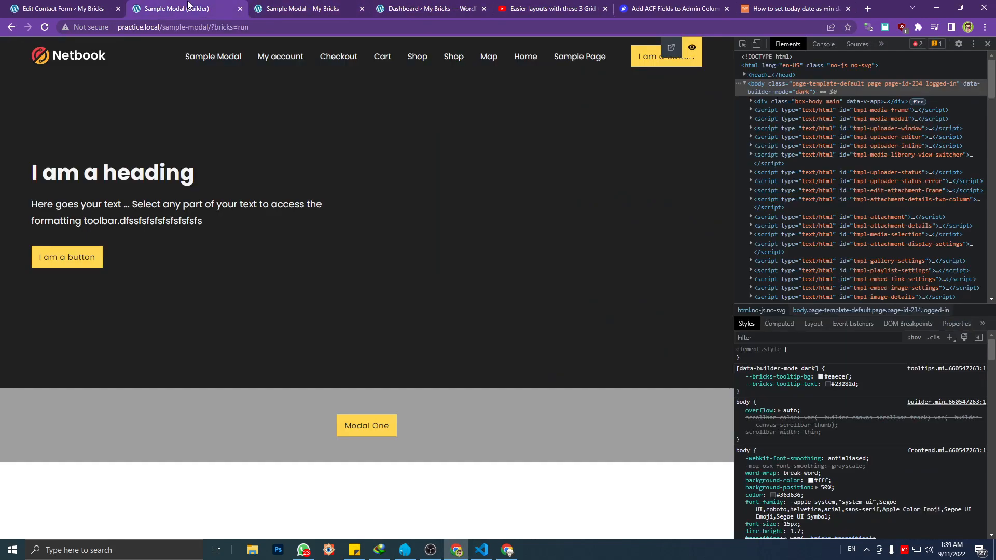
left_click(312, 7)
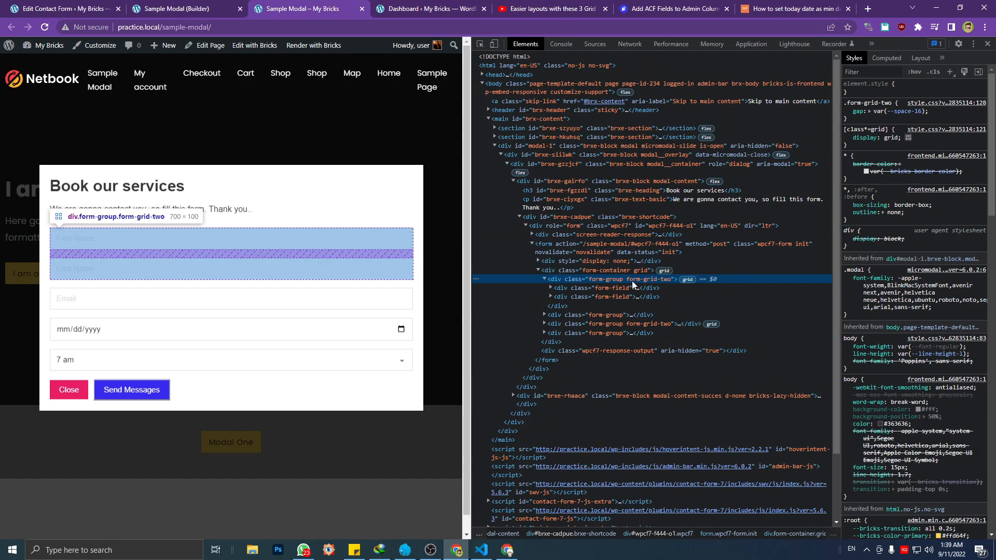
Switch to Visual Studio Code, enter 500px as the minimum column width in the .form-grid-two grid-template-columns, and save style.css
left_click(490, 551)
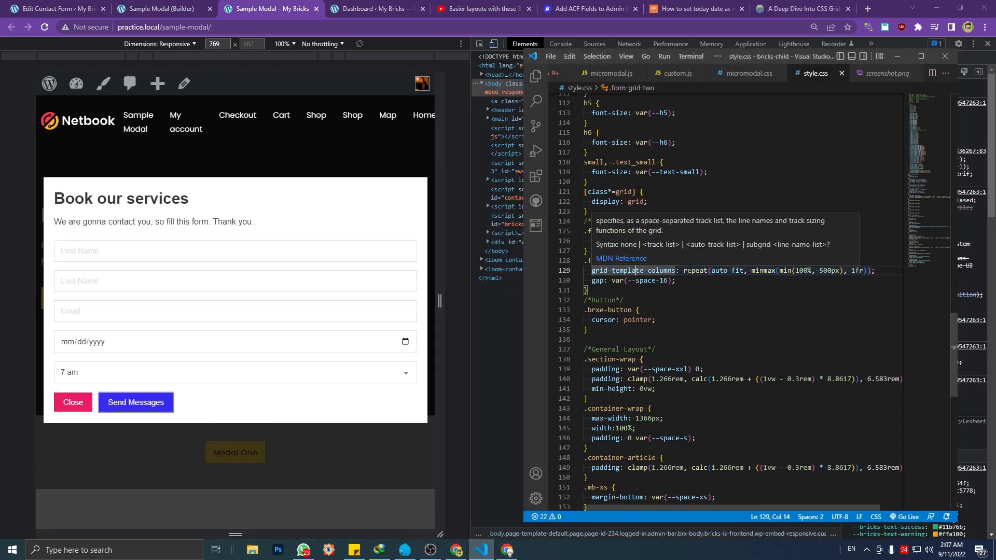
left_click(675, 280)
left_click(823, 271)
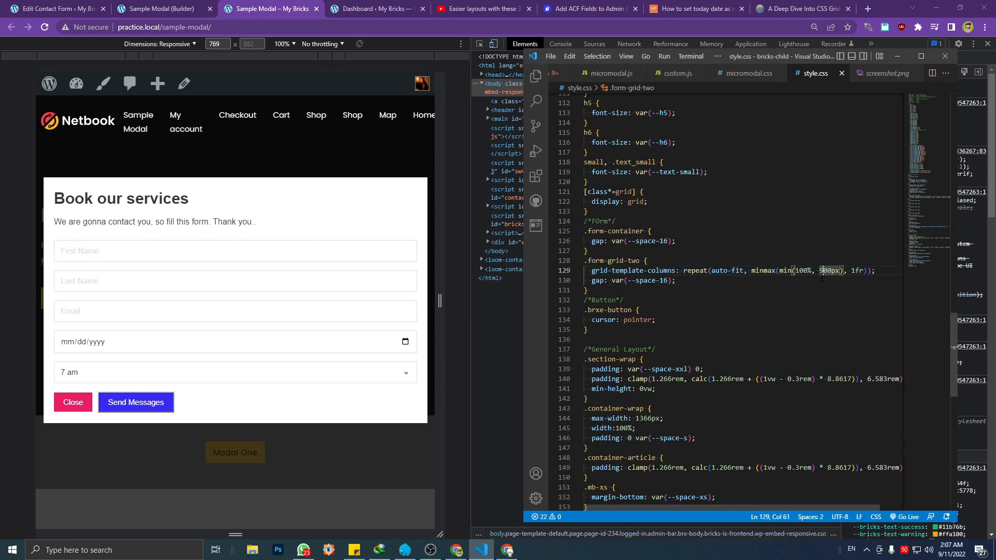
key("BackSpace")
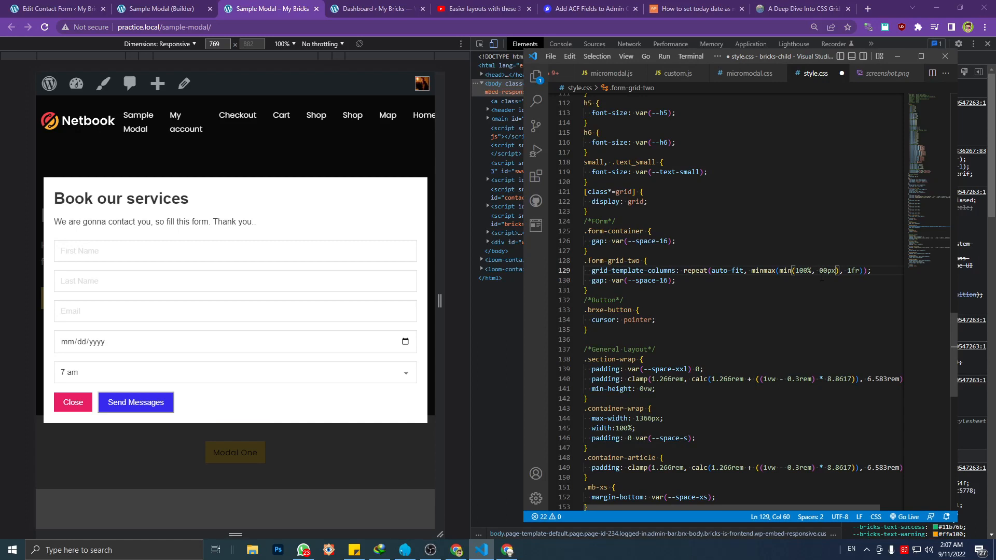
type("5")
key("ctrl+s")
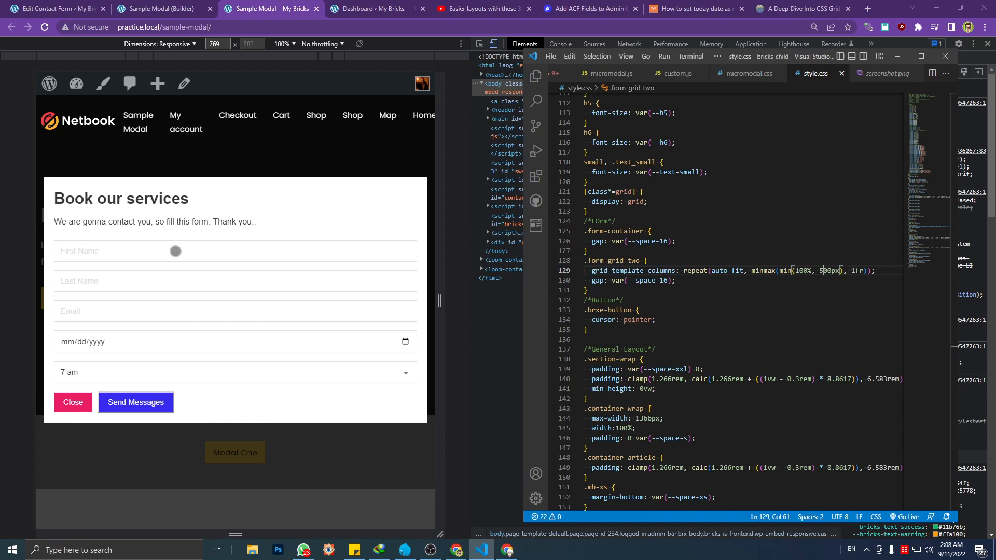
Switch to Chrome and examine how the First Name and Last Name fields are arranged in the popup form
left_click(175, 252)
left_click(164, 275)
left_click(163, 259)
left_click(166, 276)
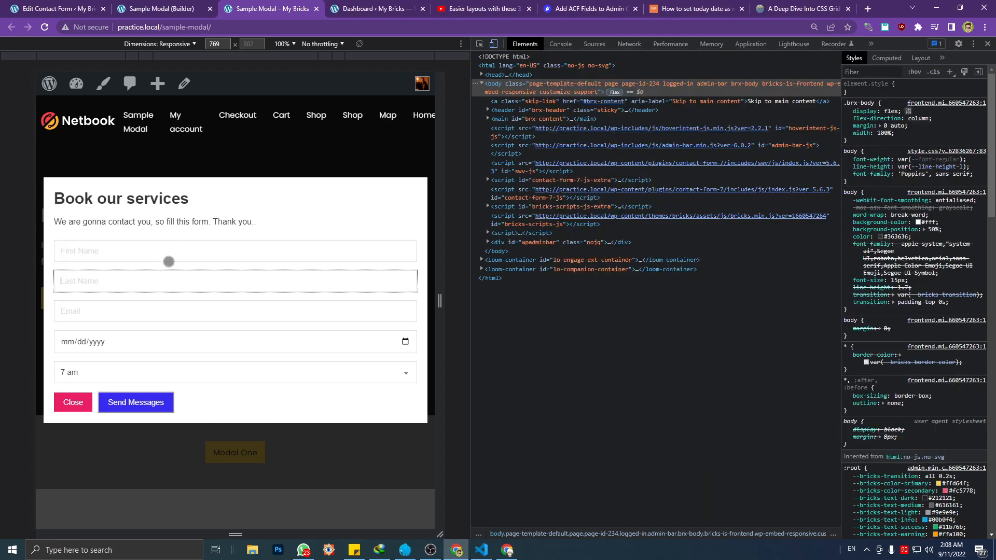
left_click(168, 261)
left_click(169, 278)
left_click(172, 260)
left_click(171, 278)
left_click(169, 261)
left_click(167, 275)
left_click(159, 253)
left_click(155, 282)
left_click(154, 258)
left_click(153, 278)
left_click(151, 257)
left_click(156, 281)
left_click(156, 250)
left_click(159, 278)
Return to style.css in Visual Studio Code, set the minimum column width in .form-grid-two to 300px, and save the file
left_click(481, 549)
left_click(830, 271)
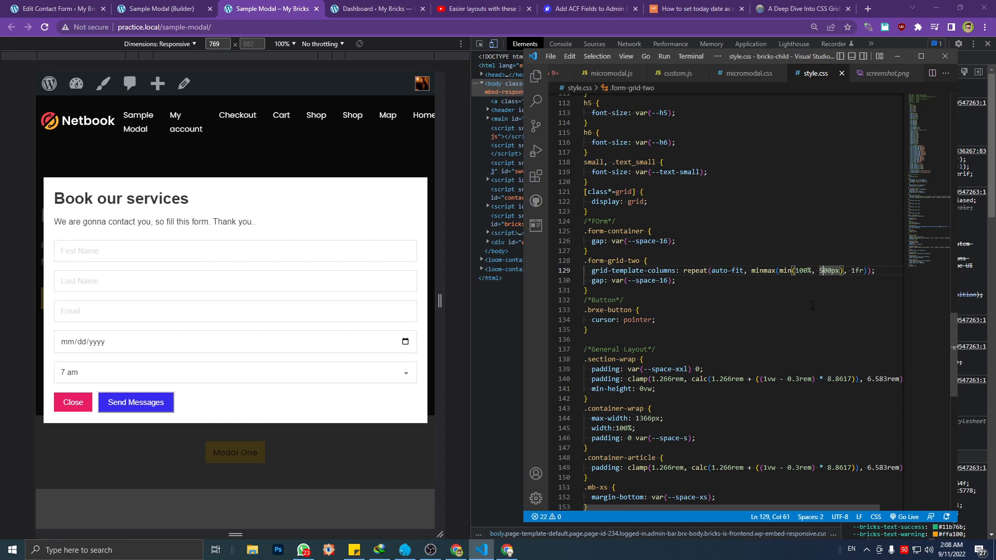
key("BackSpace")
type("3")
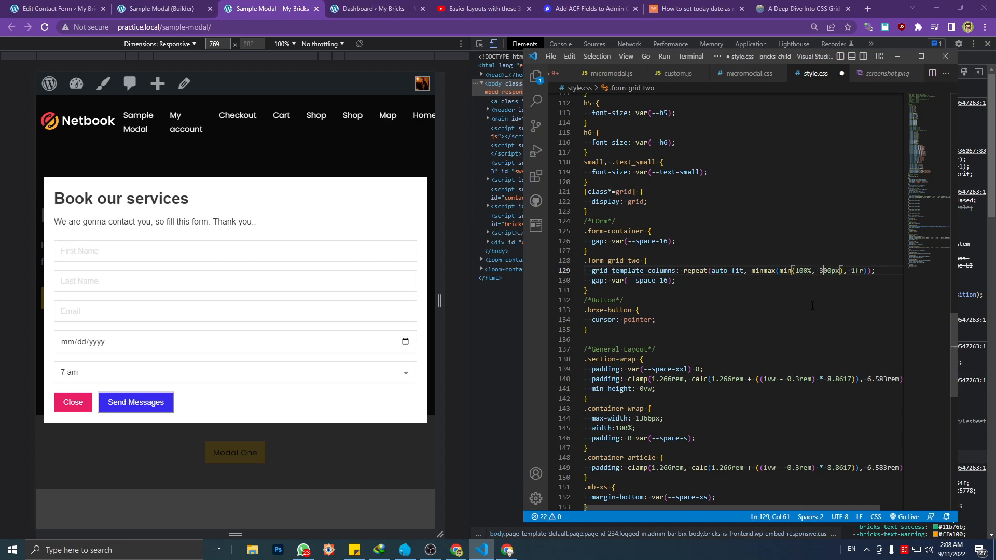
key("ctrl+s")
Reload the Sample Modal page in Chrome, reopen the Modal One popup and inspect the form-grid-two div around the name fields
left_click(353, 140)
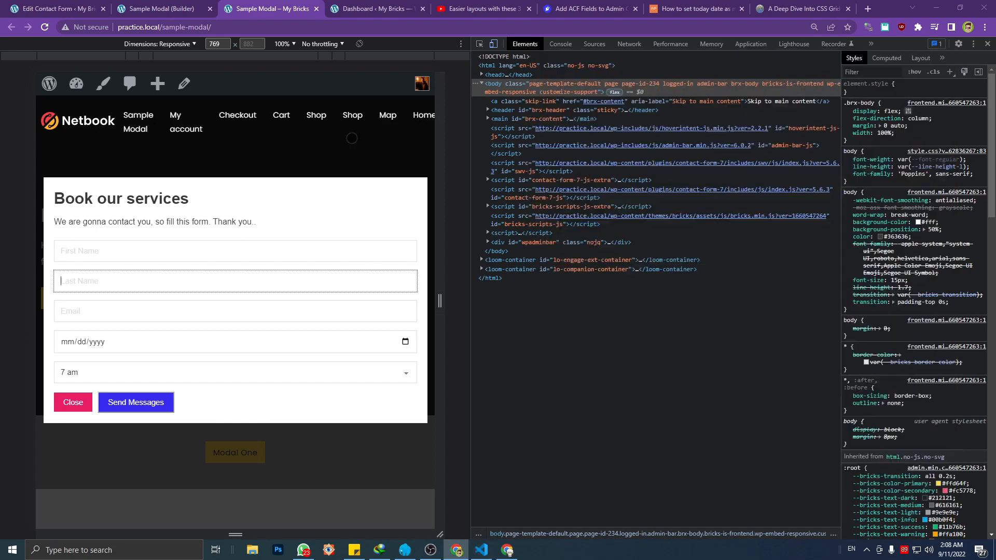
key("ctrl+r")
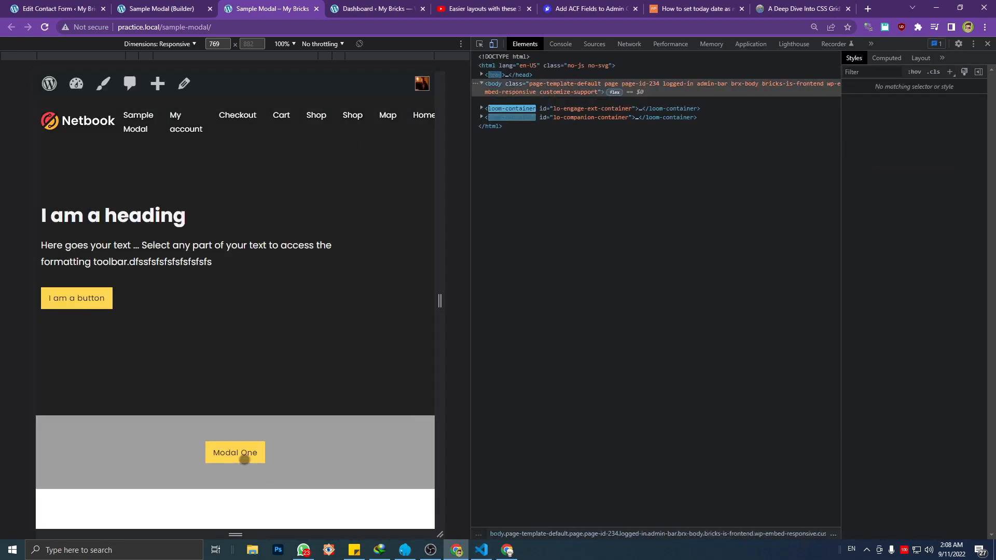
left_click(244, 459)
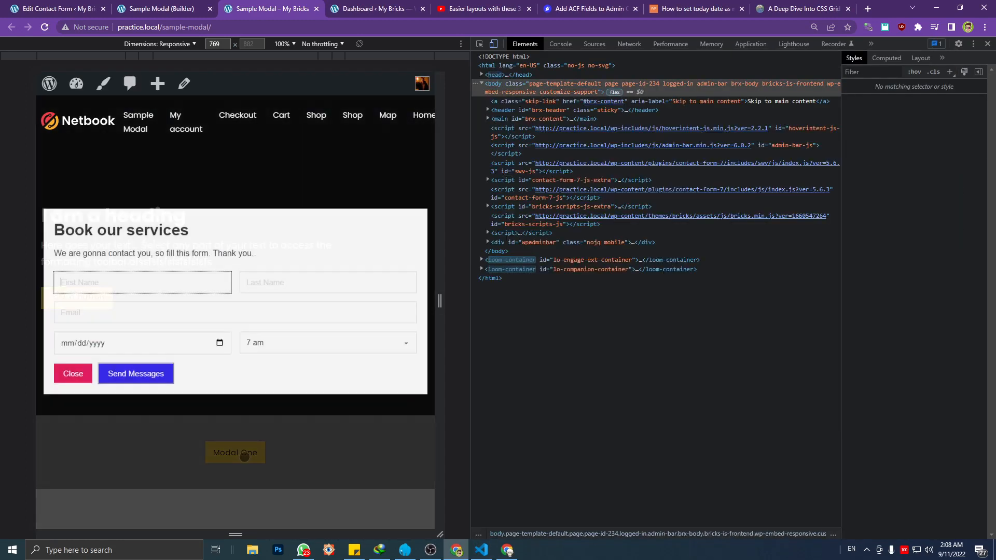
key("ctrl+shift+c")
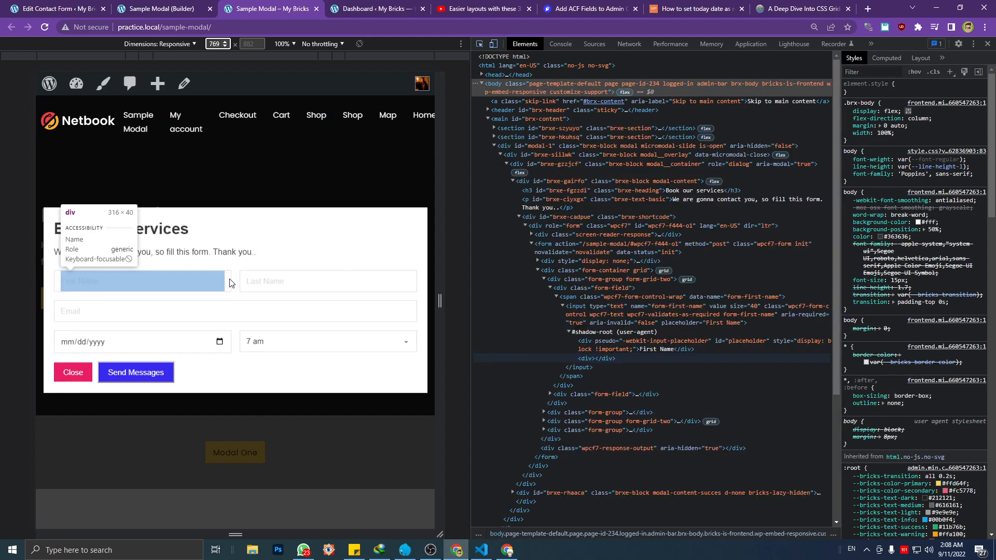
left_click(237, 283)
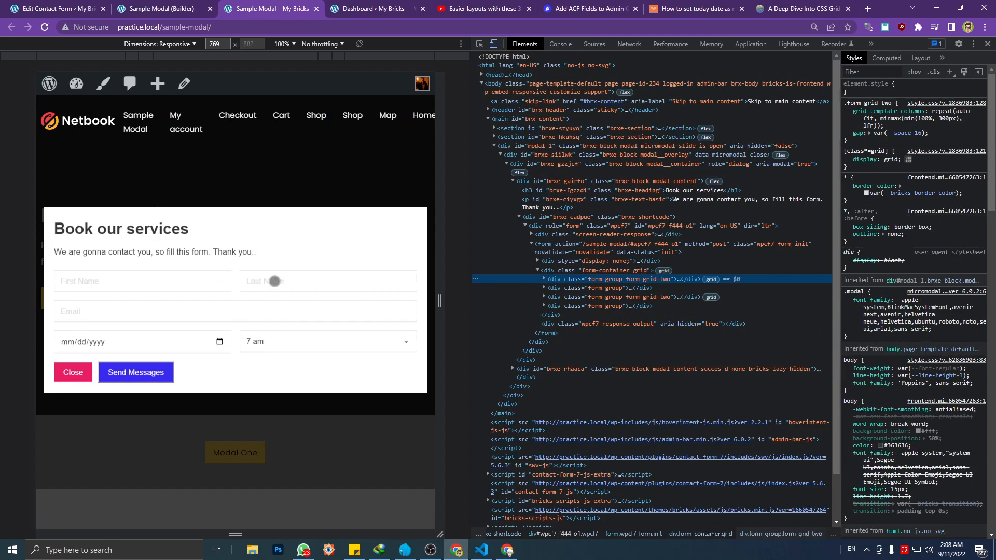
Review the 300px minimum column width of .form-grid-two in Visual Studio Code, and compare it with the name fields in the Chrome popup
left_click(482, 549)
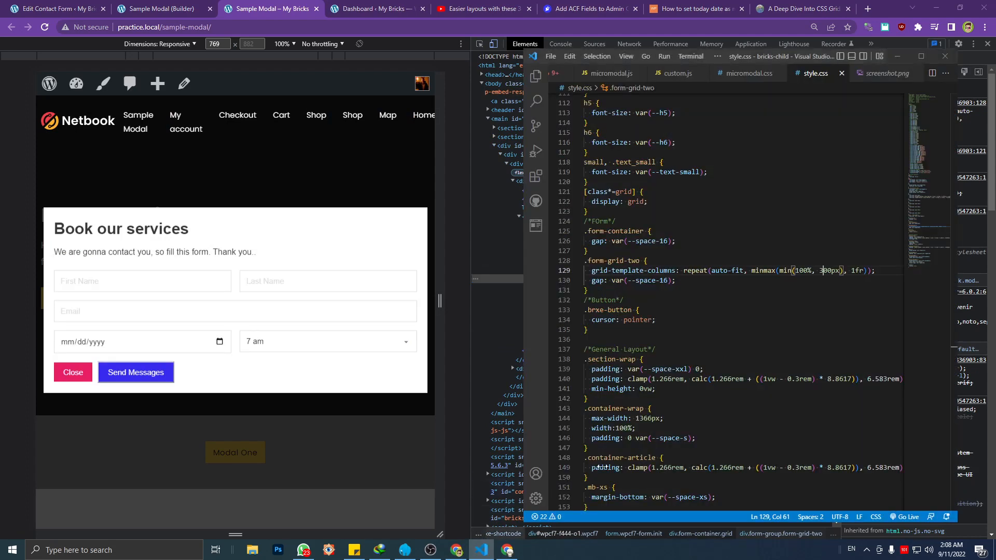
left_click(767, 320)
left_click(816, 271)
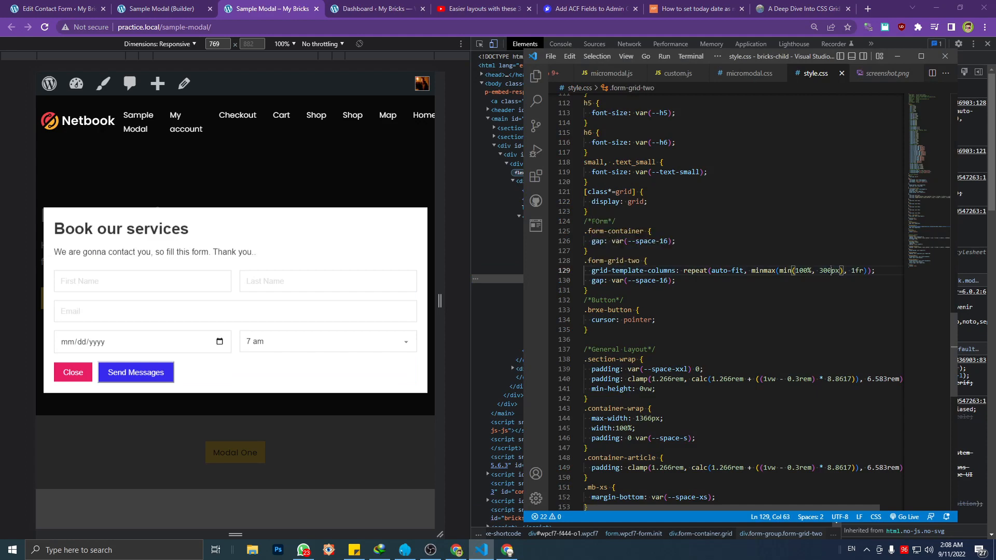
left_click(212, 283)
left_click(251, 282)
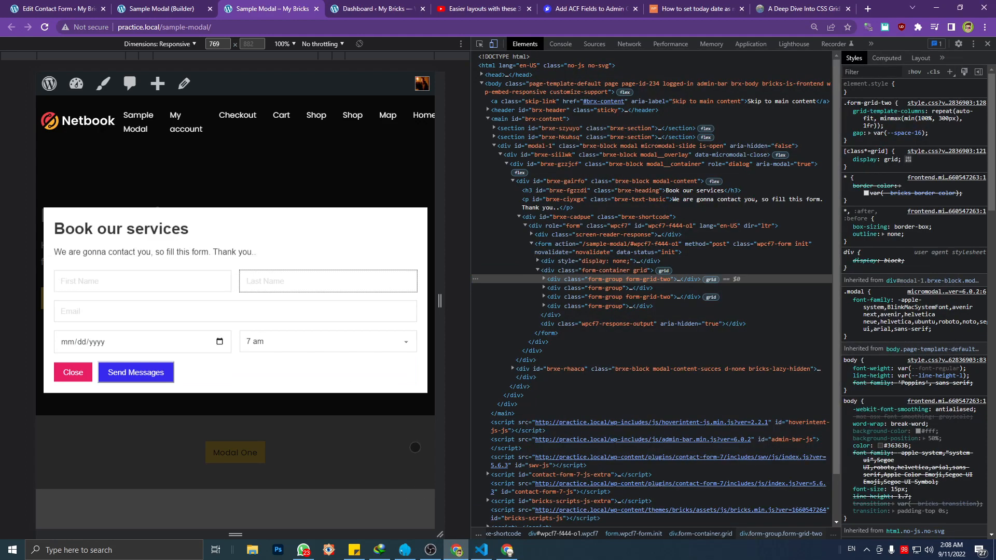
Narrow the responsive preview to about 667 px, 349 px and 401 px wide to check how the booking form fields stack
left_click_drag(442, 379, 417, 374)
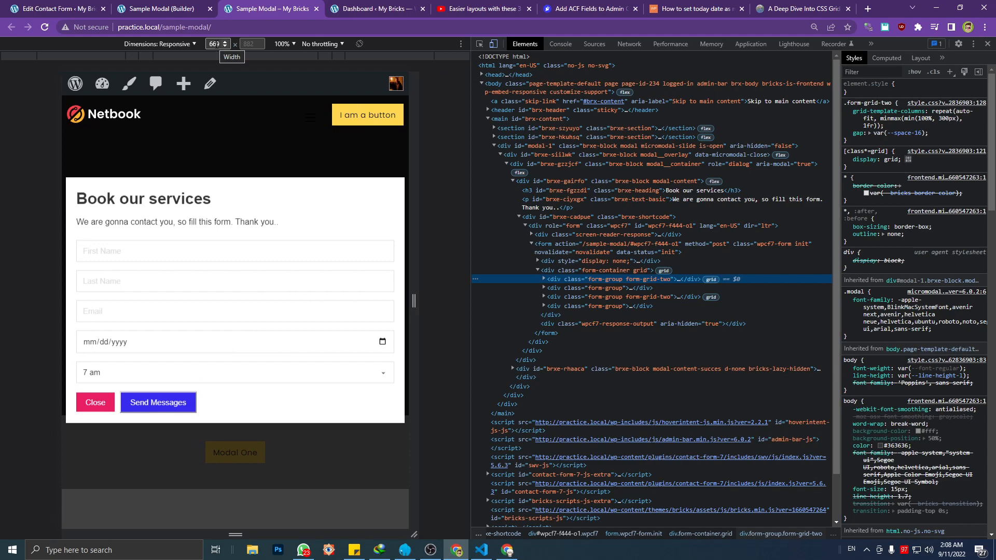
left_click(215, 45)
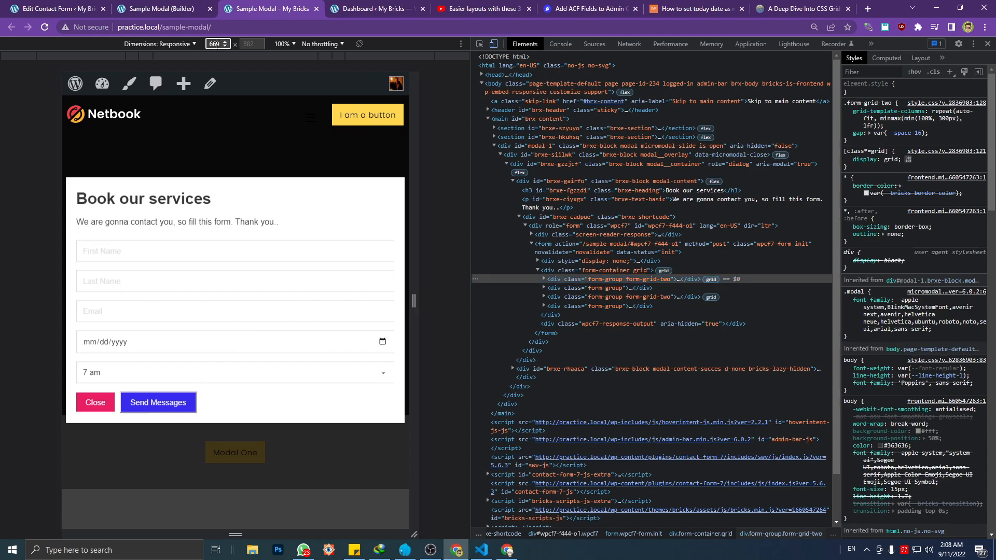
left_click_drag(413, 281, 412, 284)
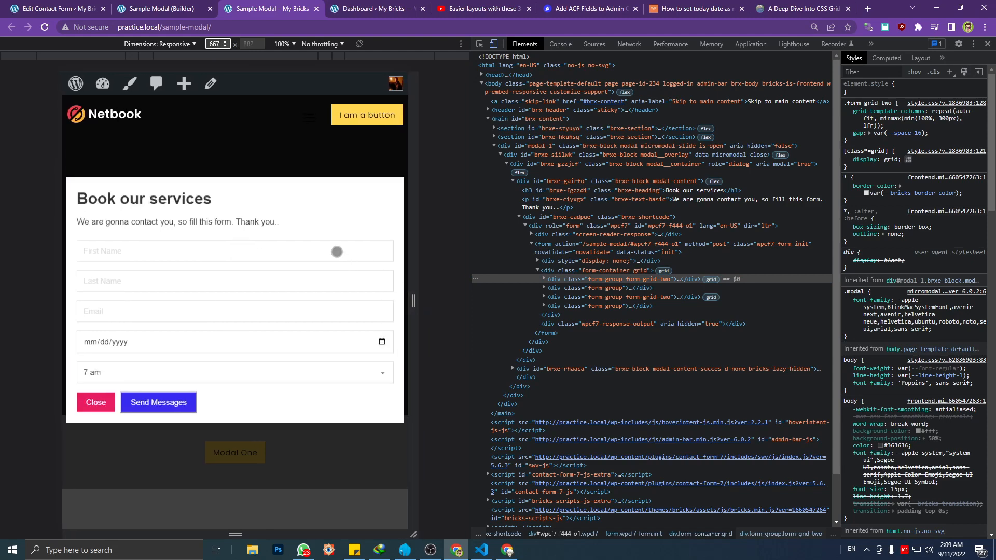
left_click(476, 551)
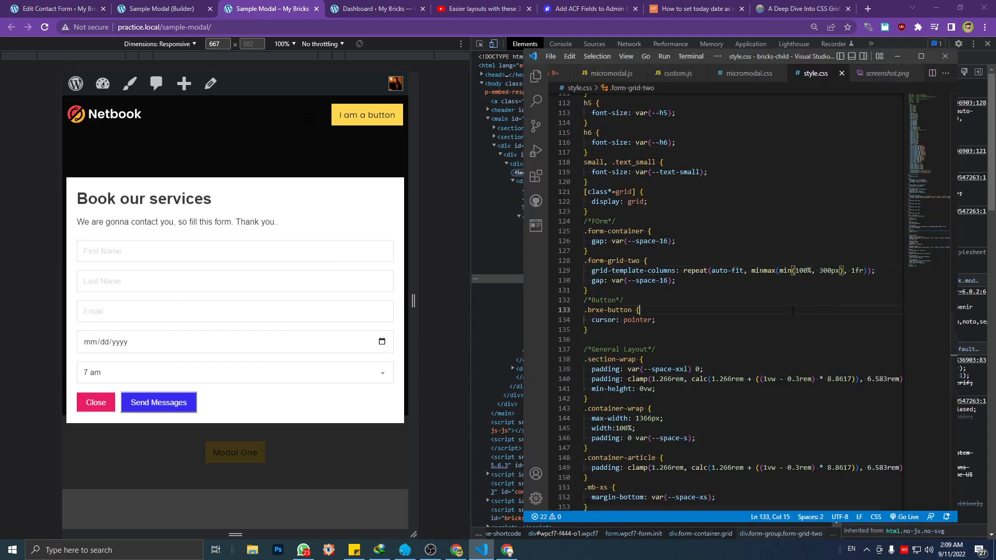
left_click_drag(409, 274, 329, 274)
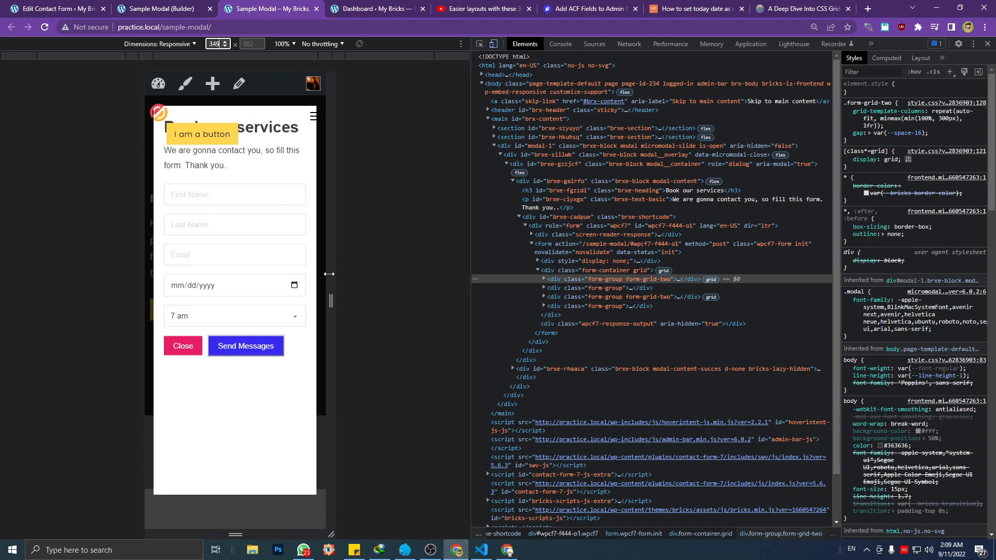
left_click_drag(329, 274, 342, 274)
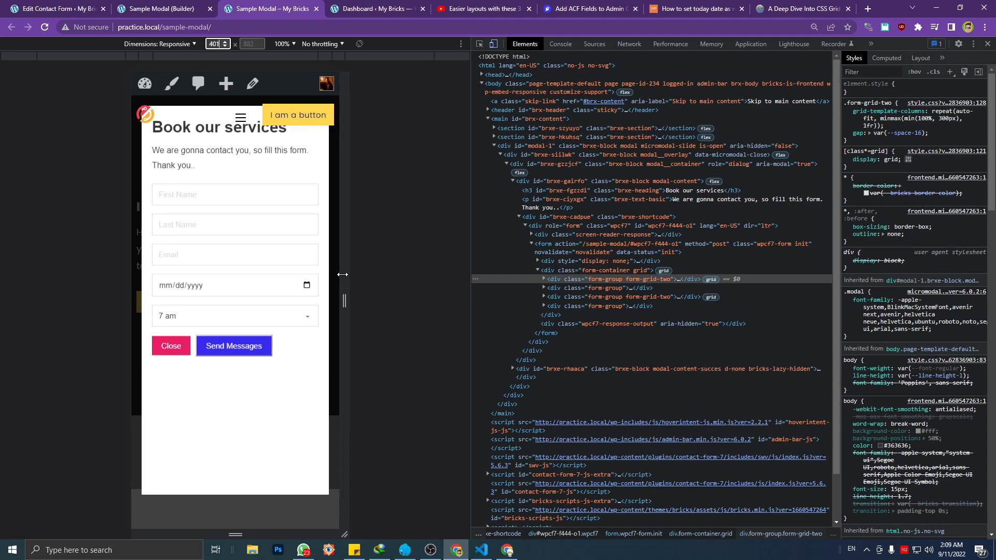
Switch to Visual Studio Code, set the minimum column width in .form-grid-two to 200px, and save style.css
left_click(482, 550)
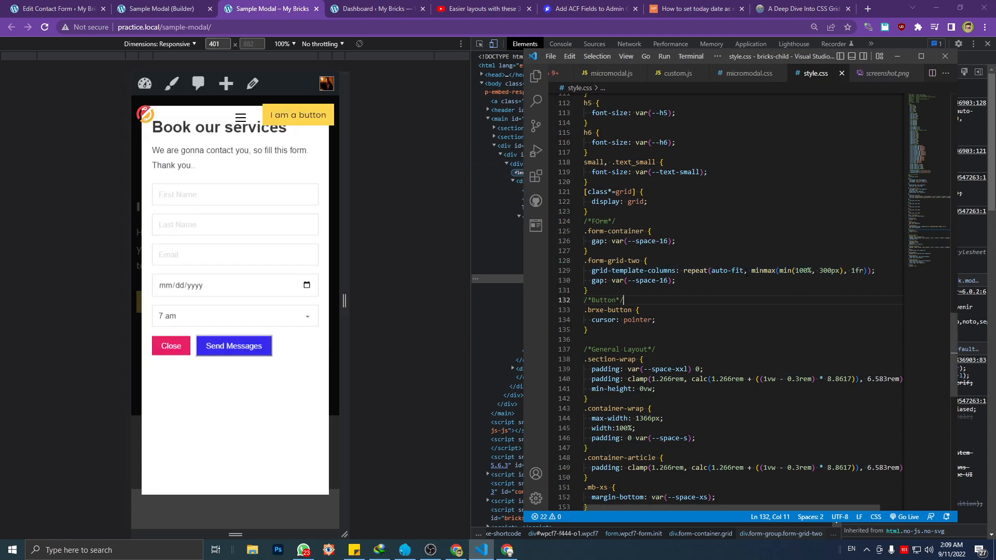
left_click(830, 280)
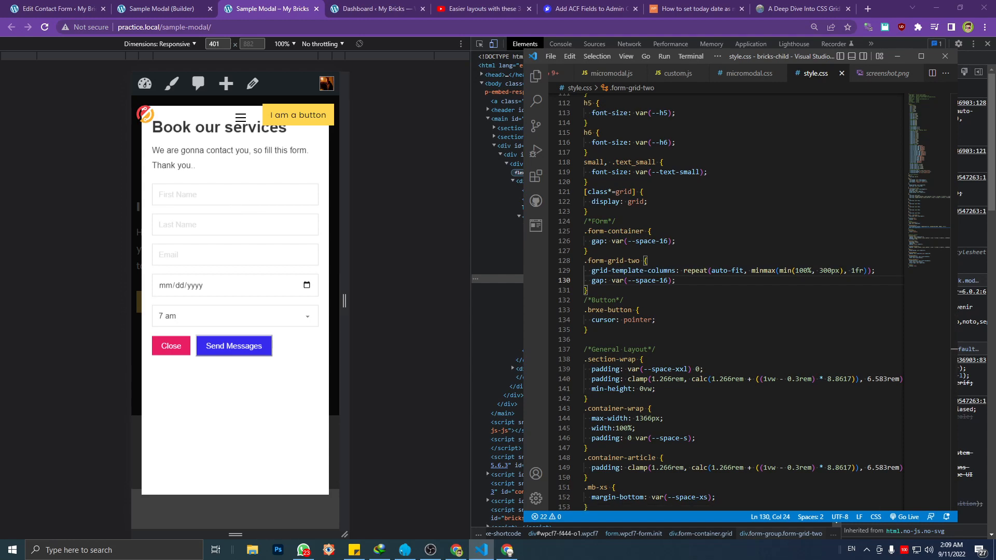
left_click(823, 270)
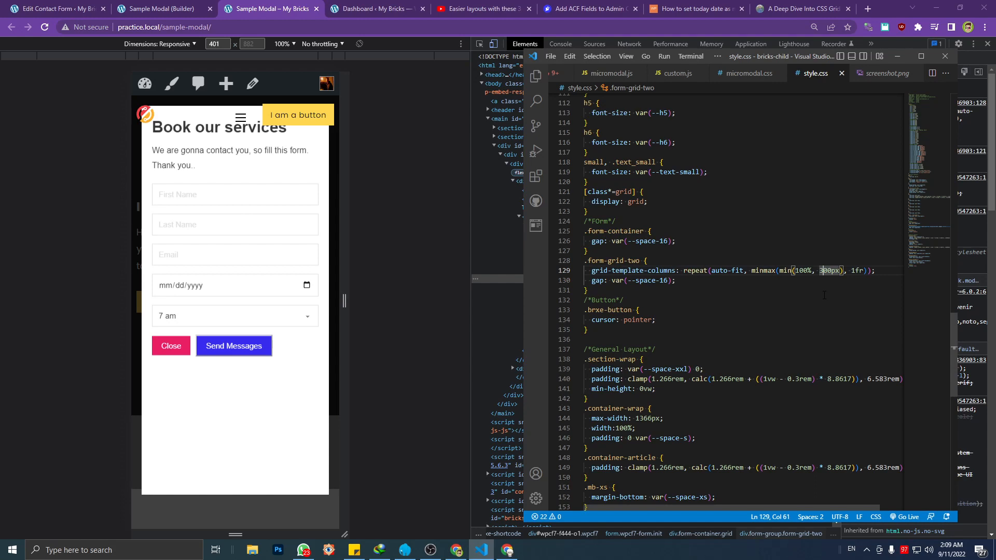
key("BackSpace")
type("2")
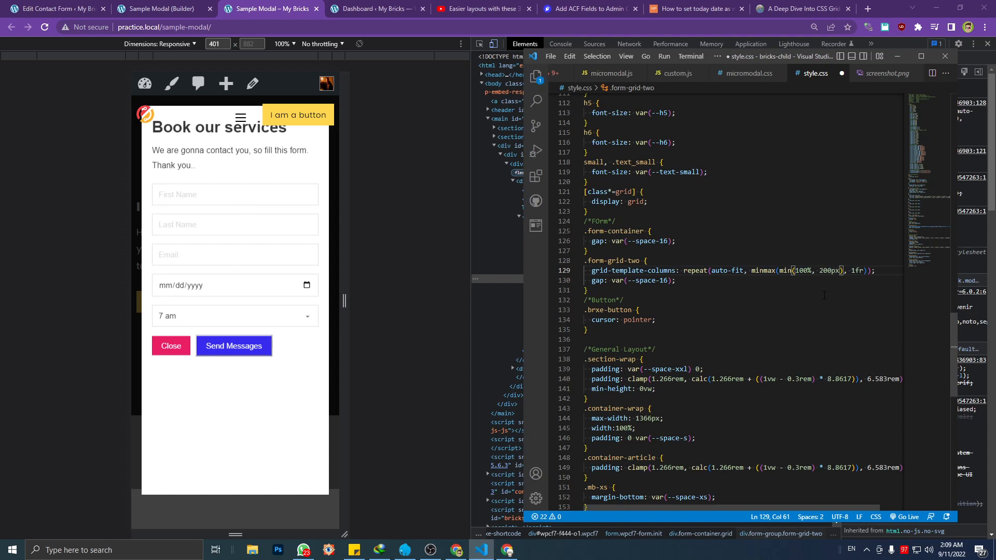
key("ctrl+s")
Reload the Sample Modal page in Chrome, reopen the Modal One popup, and widen the responsive preview to about 429 px
left_click(210, 403)
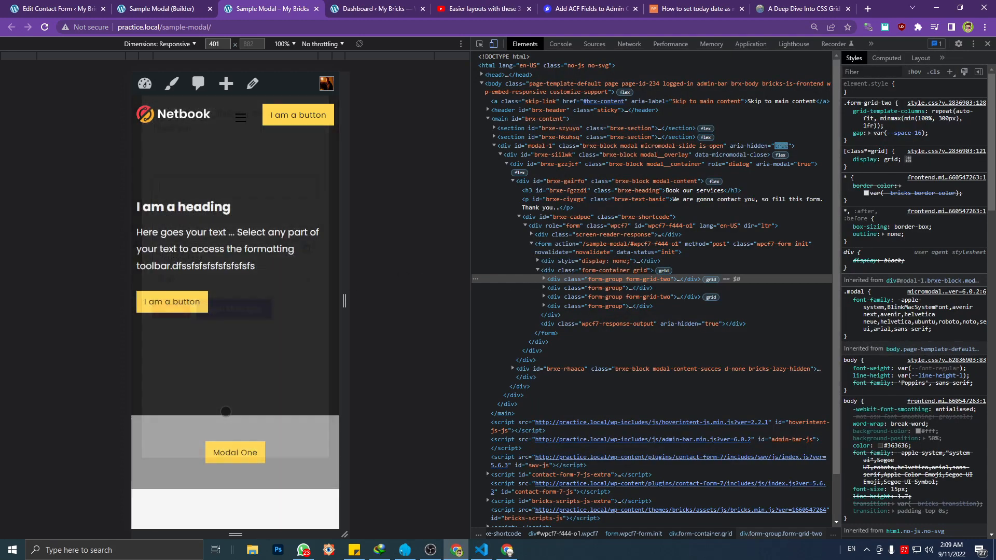
key("ctrl+r")
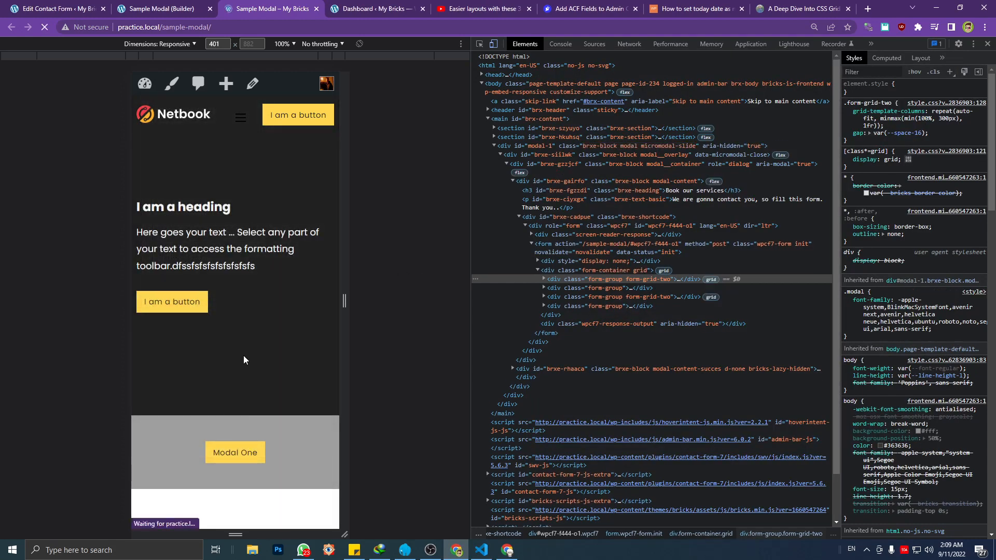
left_click(238, 452)
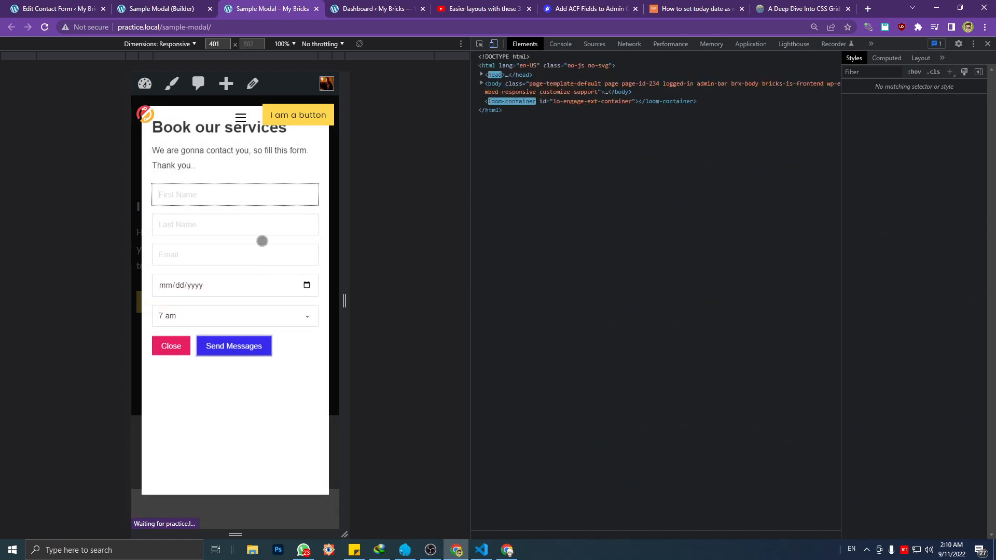
mouse_move(345, 258)
left_mouse_down()
mouse_move(384, 261)
mouse_move(344, 266)
mouse_move(351, 288)
mouse_move(380, 283)
mouse_move(347, 276)
left_mouse_up()
left_click(481, 550)
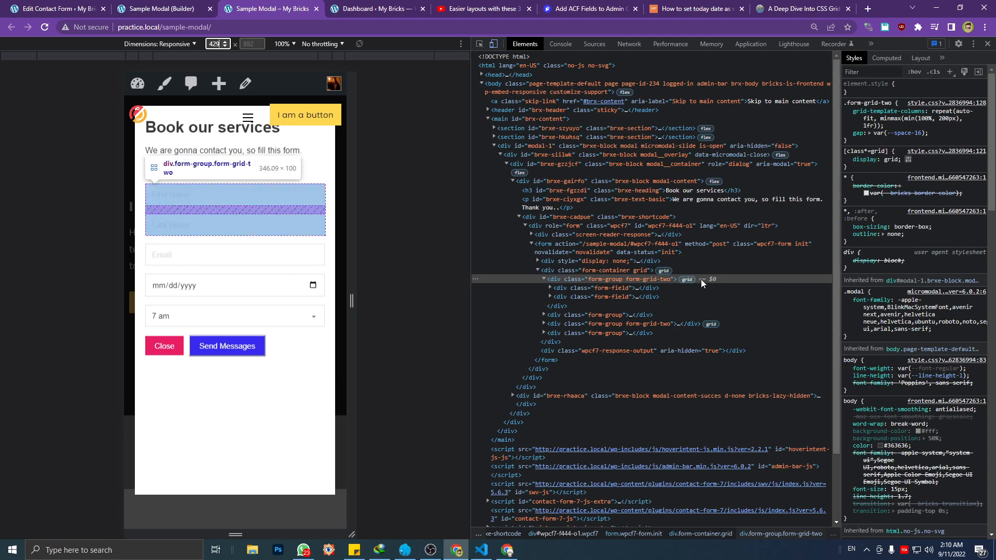
Try a 170px minimum column width in the live .form-grid-two grid-template-columns rule in the developer tools
left_click(943, 119)
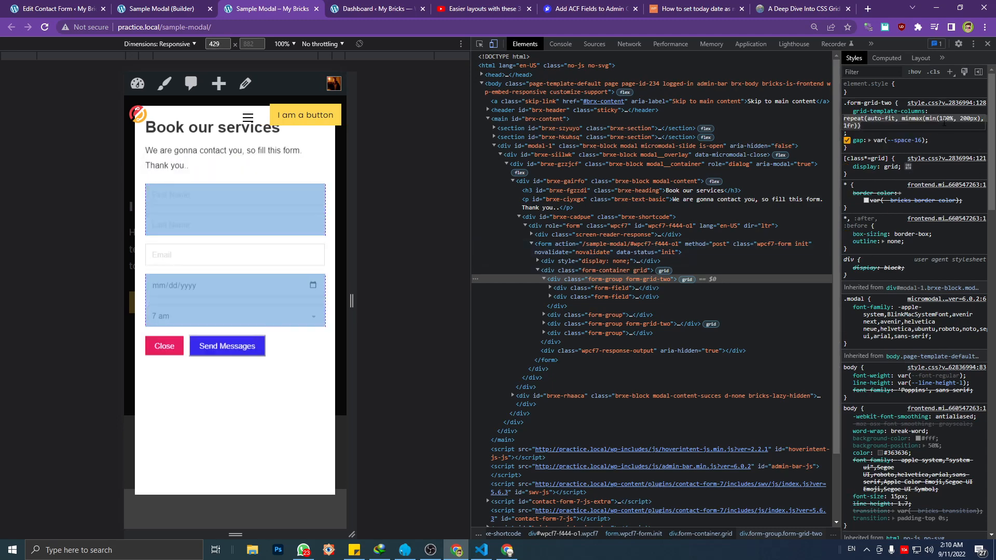
left_click(961, 119)
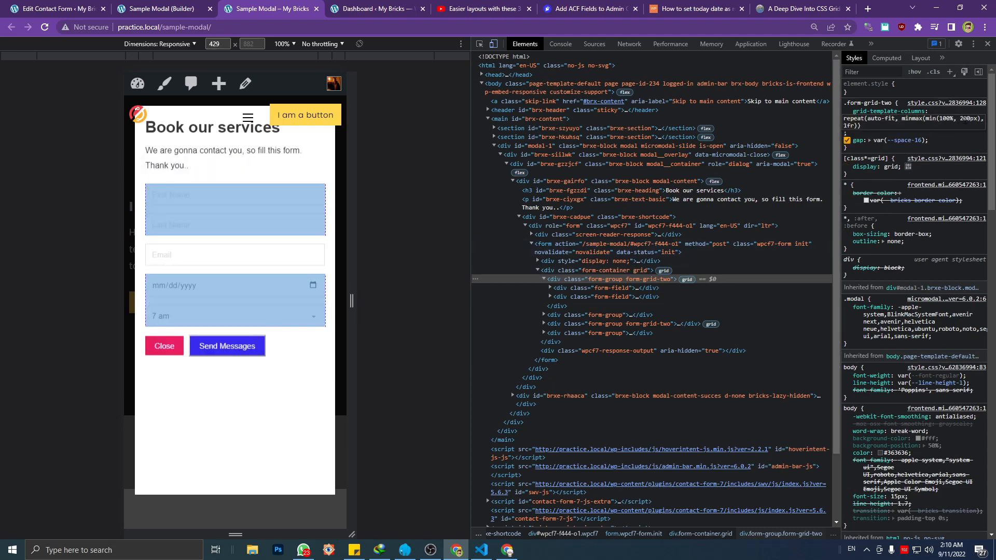
key("BackSpace")
type("17")
key("BackSpace")
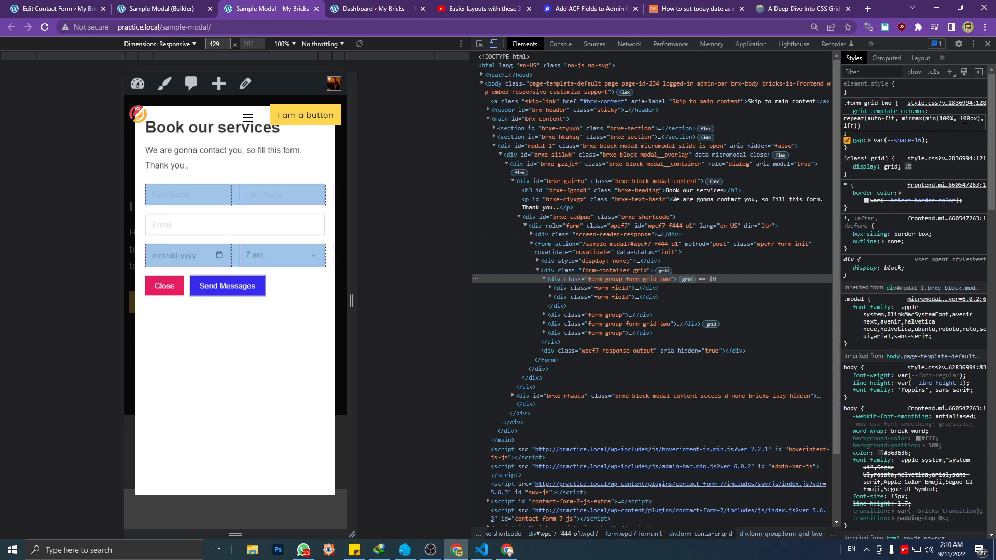
type("7")
key("Delete")
key("Return")
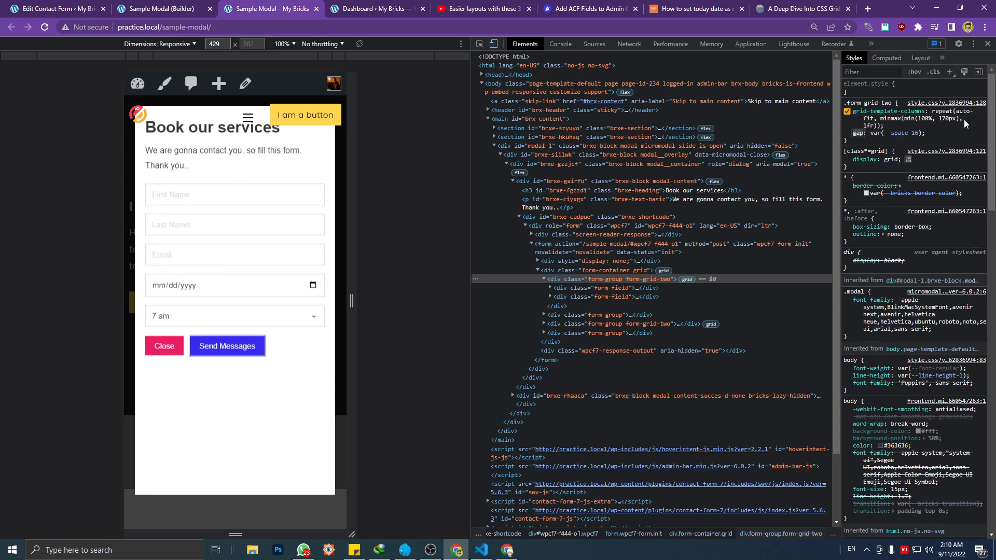
Set the minimum column width in the live .form-grid-two grid-template-columns rule to 150px
left_click(929, 121)
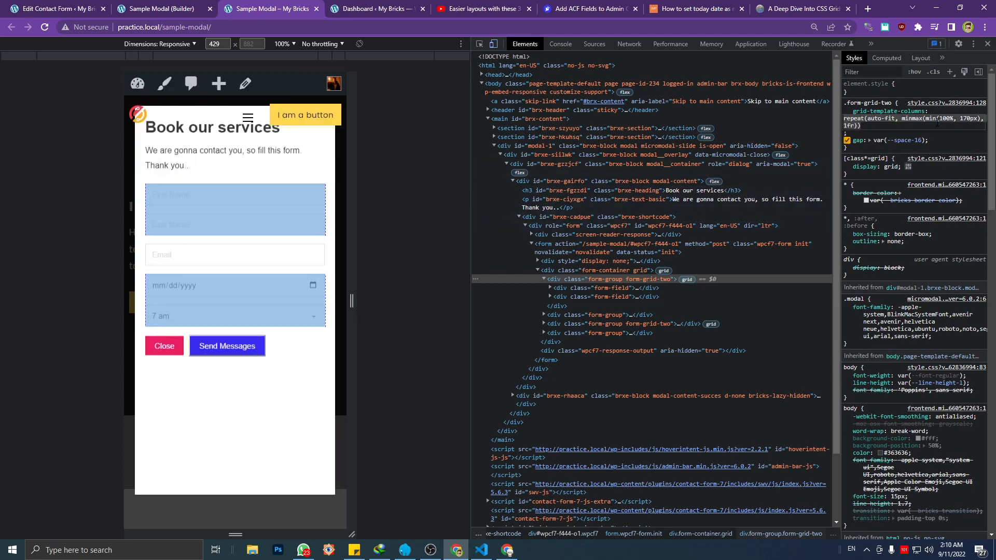
left_click(967, 121)
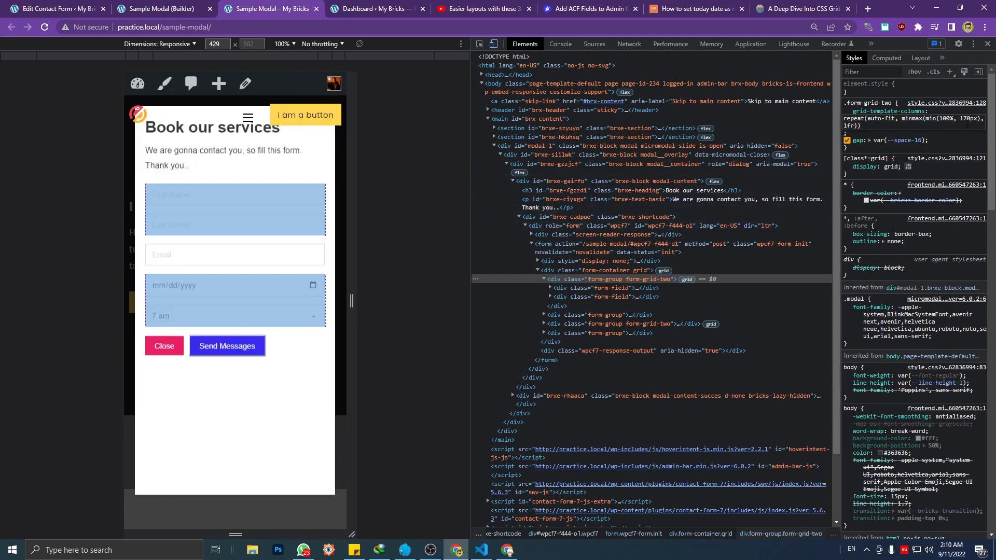
key("BackSpace")
type("5")
key("Return")
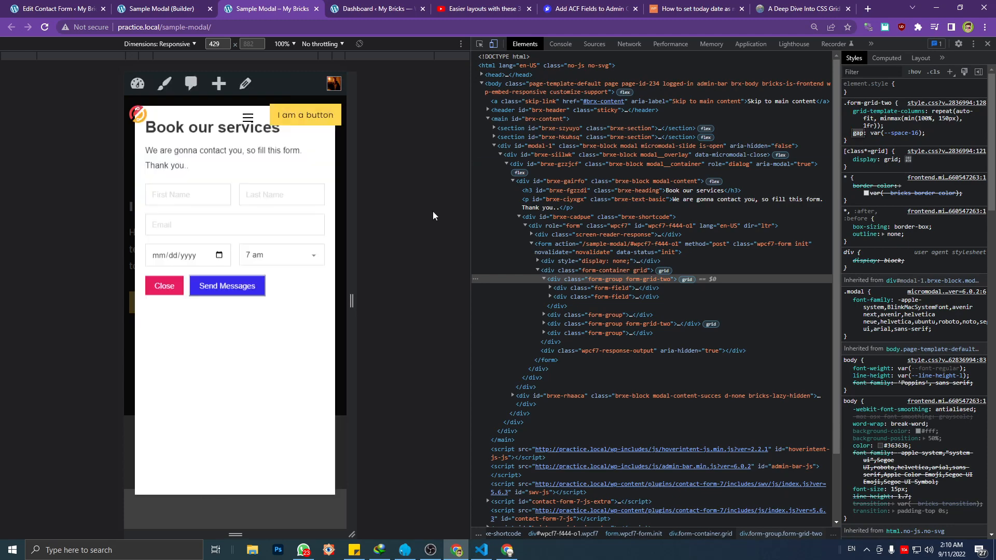
Resize the responsive preview between about 421 px and 443 px and check the date and time fields in the popup form
left_click_drag(349, 262, 342, 261)
left_click_drag(340, 262, 345, 263)
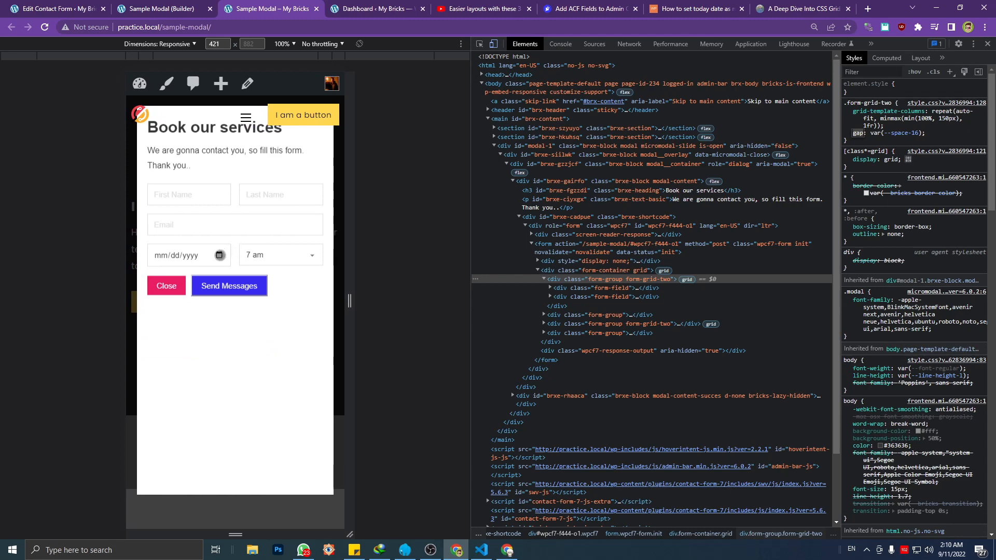
left_click(219, 255)
left_click(267, 256)
left_click(316, 271)
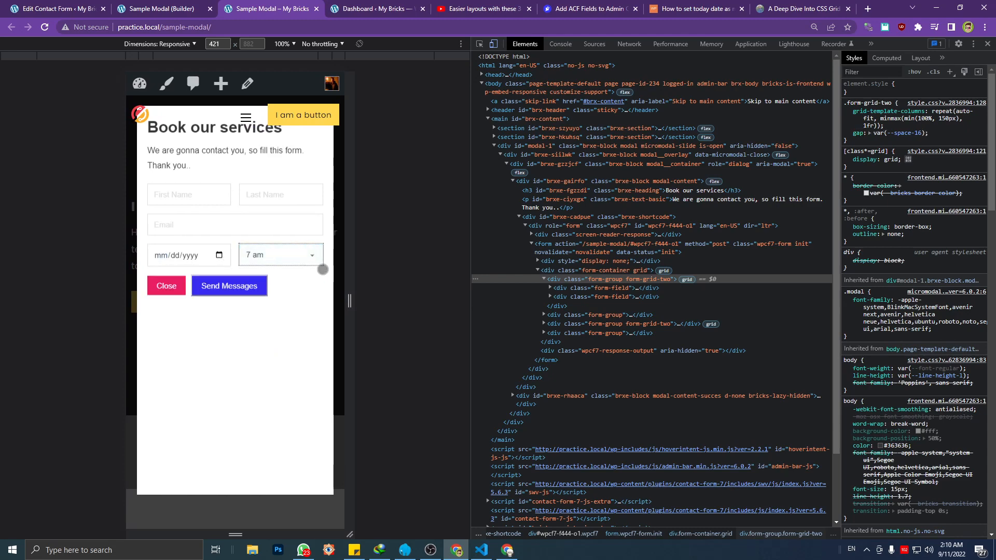
mouse_move(352, 274)
left_mouse_down()
mouse_move(371, 276)
mouse_move(358, 278)
left_mouse_up()
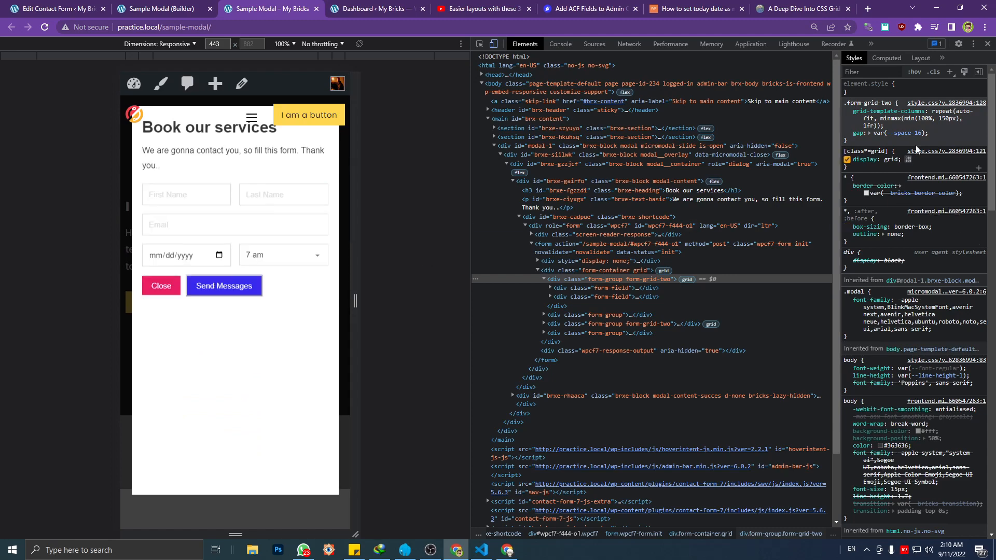
Copy the 150px value from the live rule into the .form-grid-two minimum column width in Visual Studio Code, and save style.css
left_click(934, 118)
left_click(939, 118)
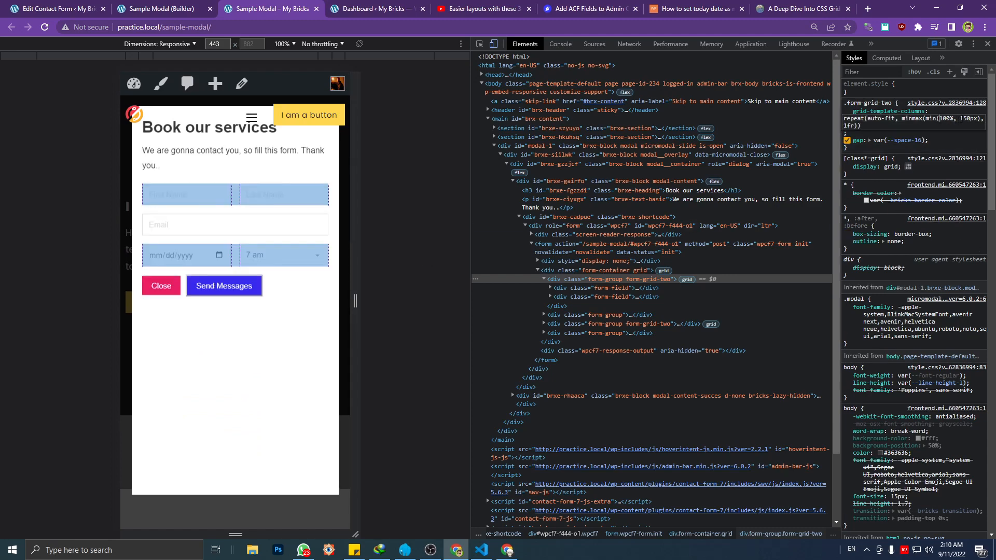
left_click(482, 549)
left_click_drag(833, 271, 821, 271)
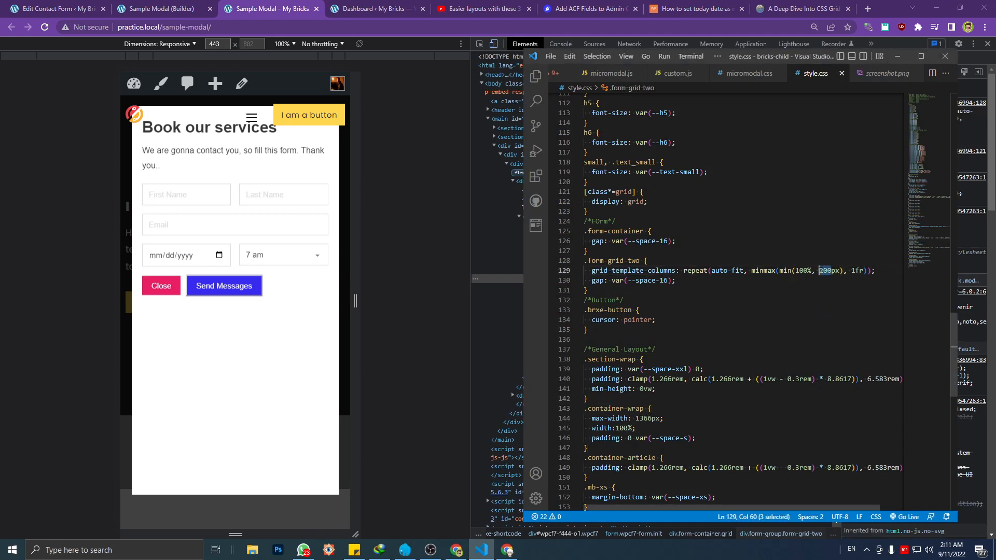
type("150px")
left_click(805, 257)
left_click(849, 271)
key("BackSpace")
key("BackSpace")
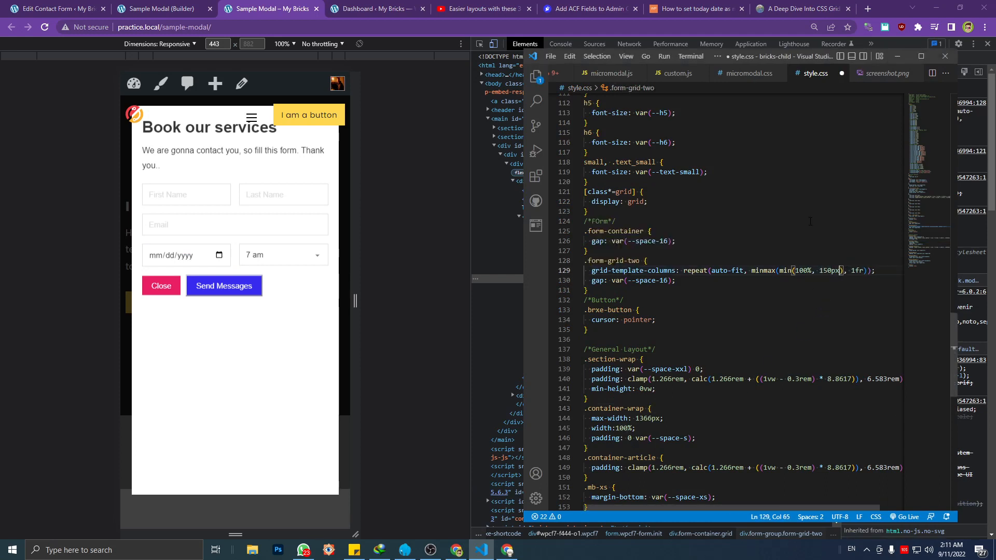
left_click(809, 222)
key("ctrl+s")
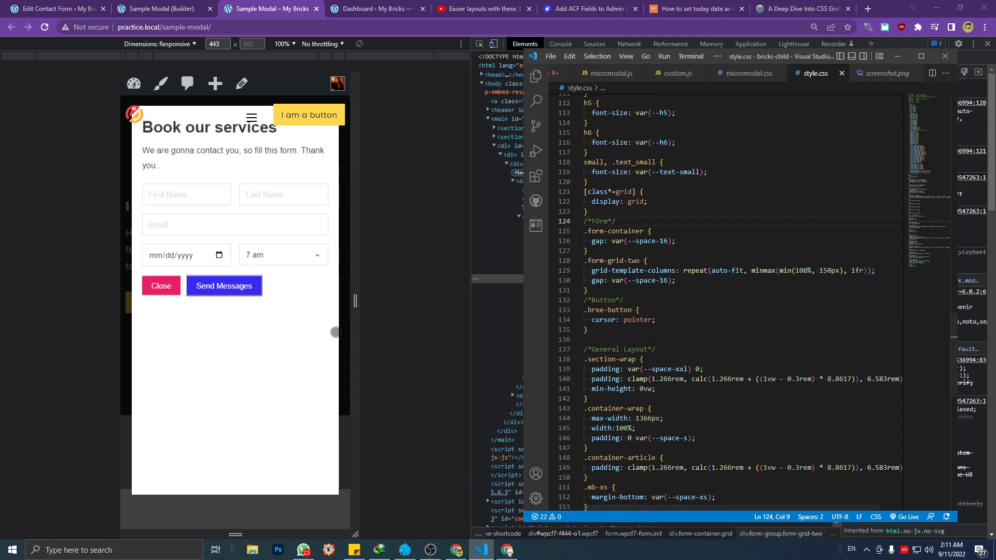
Widen the responsive preview in Chrome to about 683 px to check the two-column form, and reload the Sample Modal page
left_click_drag(356, 333, 415, 338)
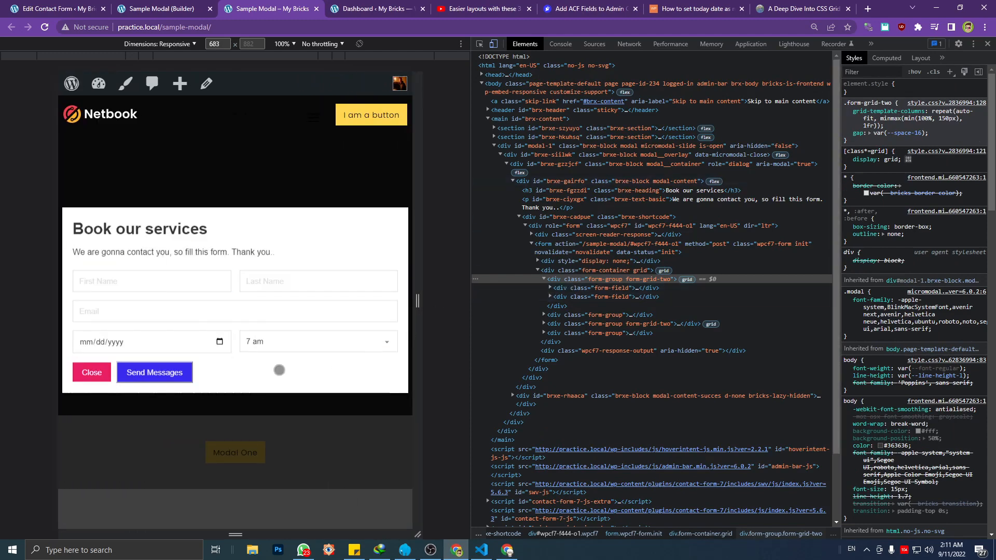
left_click(481, 550)
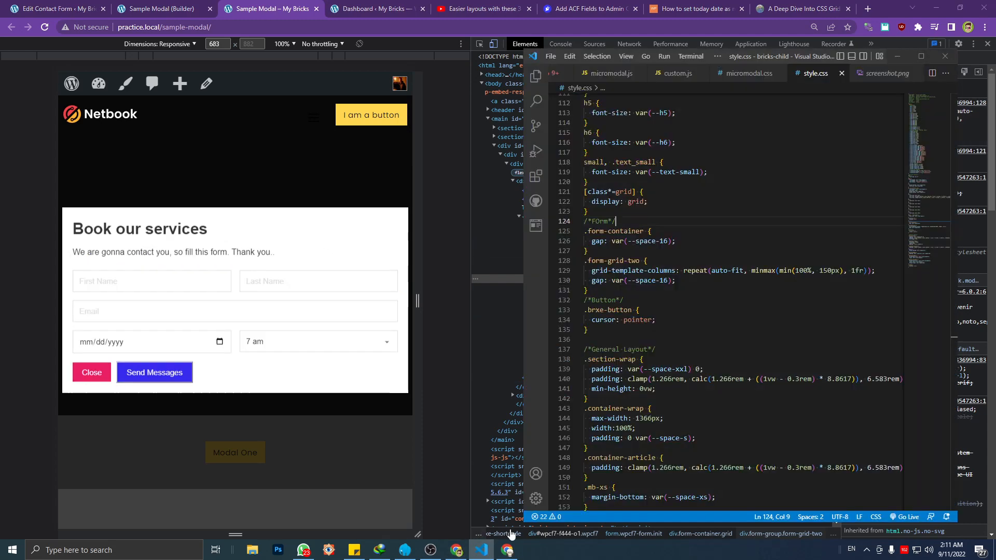
left_click(313, 382)
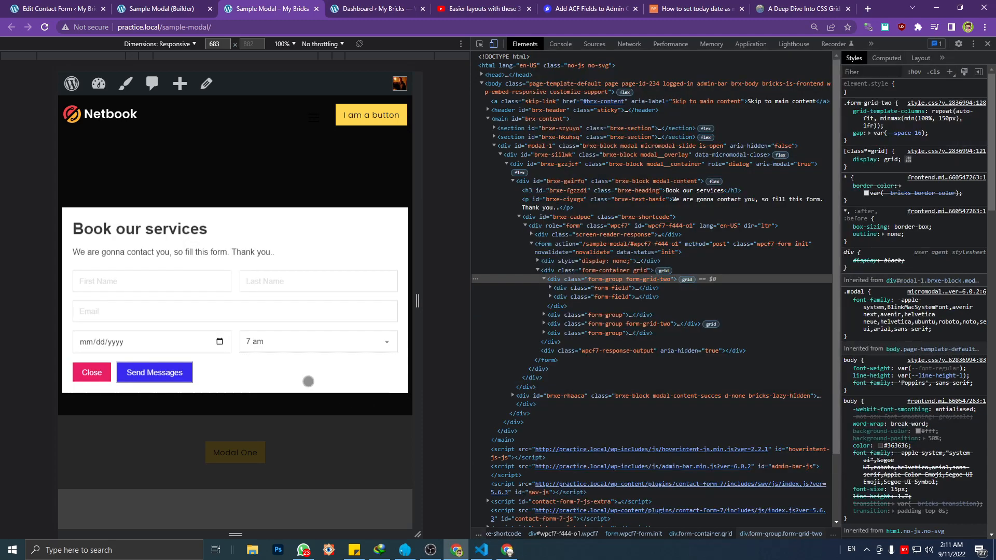
key("ctrl+r")
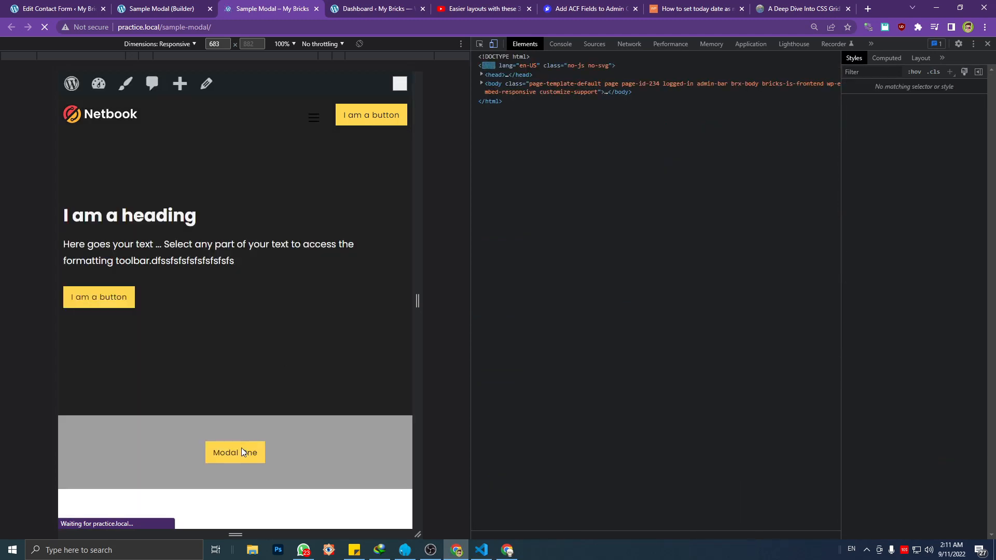
Open the Modal One popup and fill the first name with dsa, the last name with dsada and the email with dsada
left_click(241, 450)
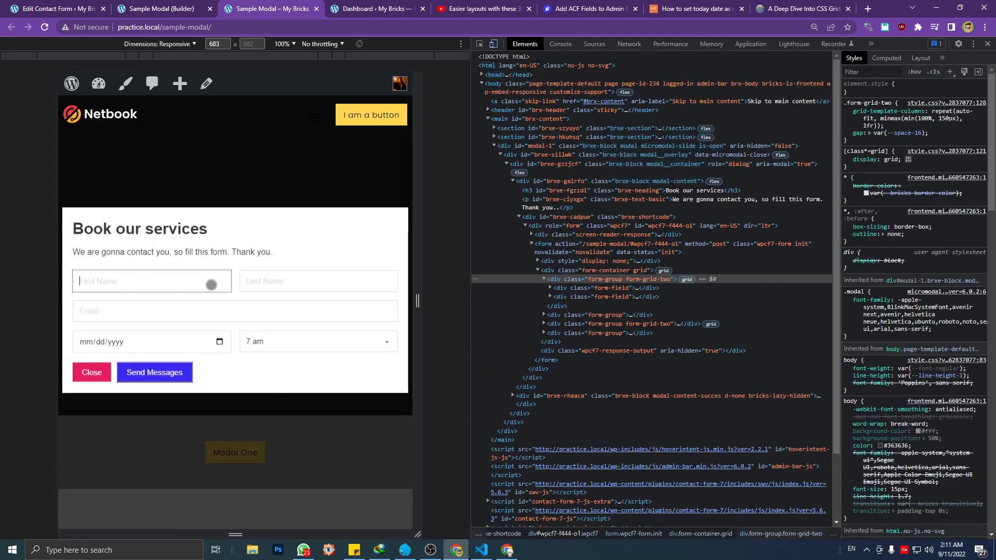
type("dsa")
left_click(262, 279)
type("dsada")
left_click(205, 309)
type("dsada")
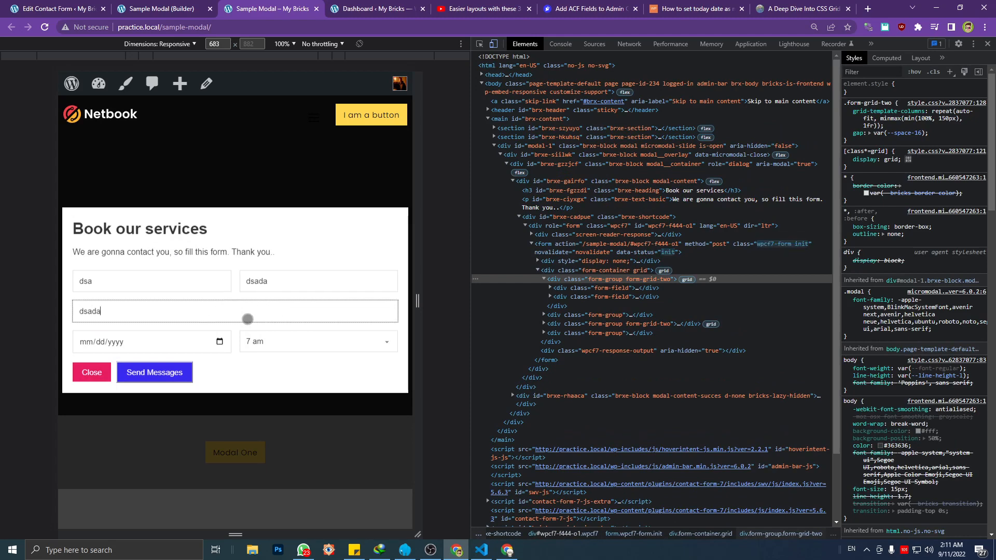
Choose the booking date 09/06/2022 and the time 10 am, and submit the form
left_click(219, 342)
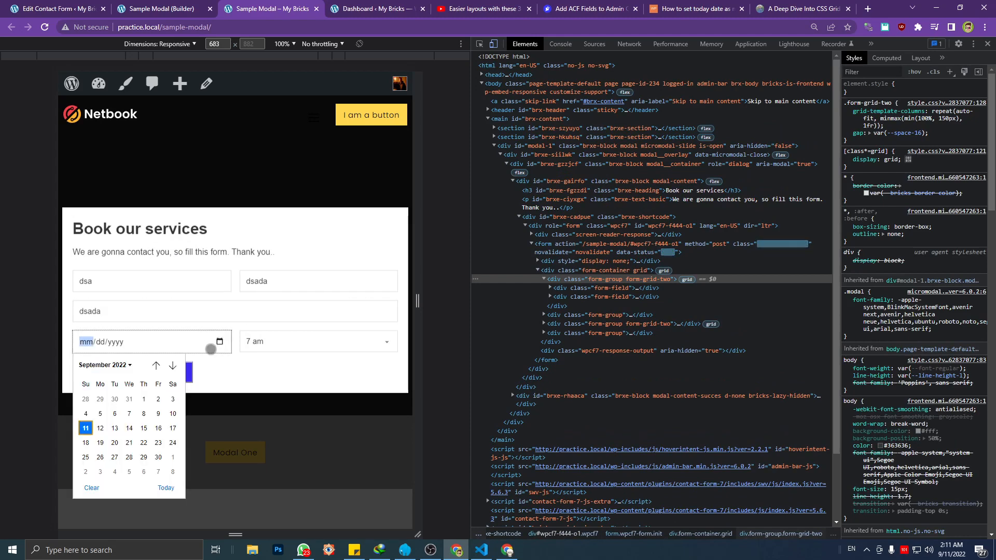
left_click(117, 415)
left_click(310, 344)
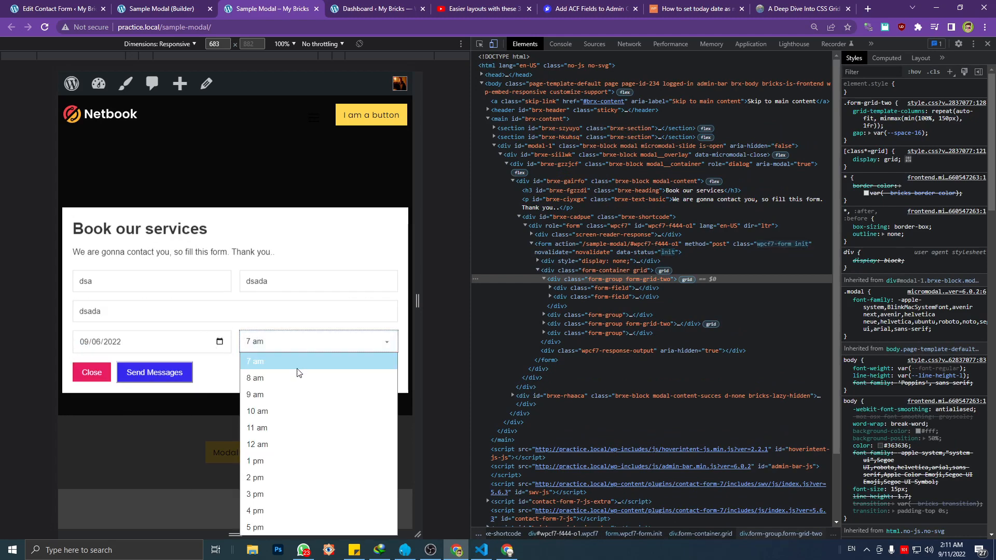
left_click(284, 407)
left_click(155, 372)
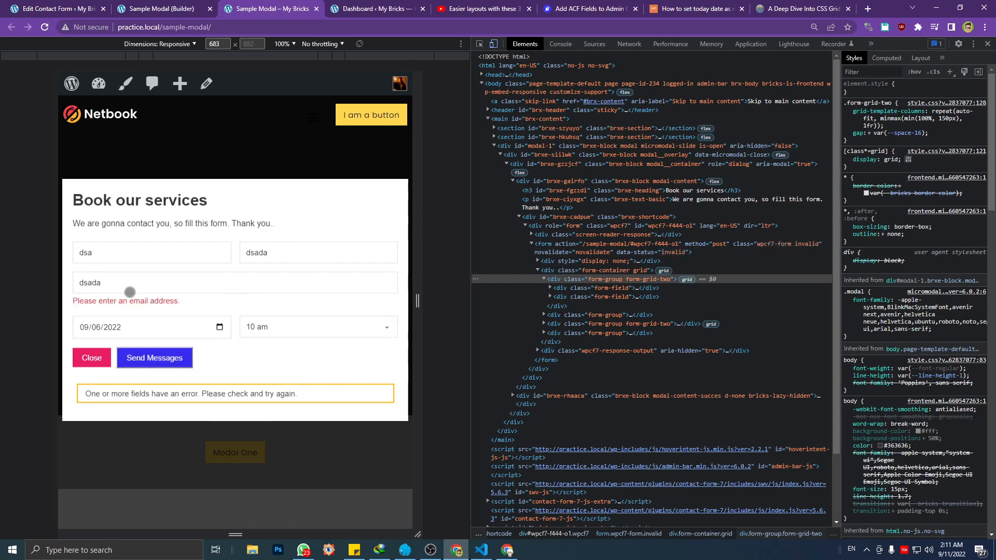
Replace the email entry with a valid e-mail address, resubmit the form and check the popup's response
left_click(129, 285)
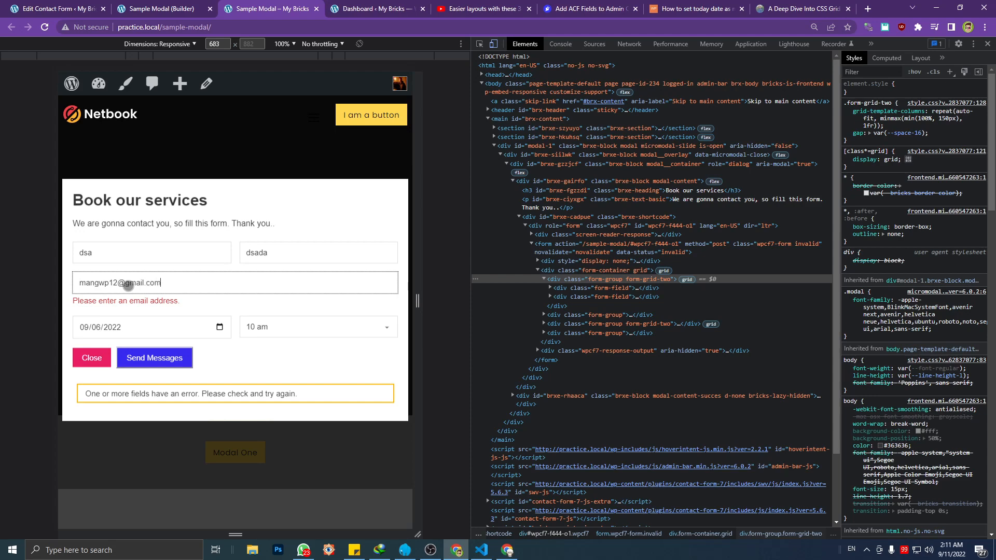
left_click(137, 362)
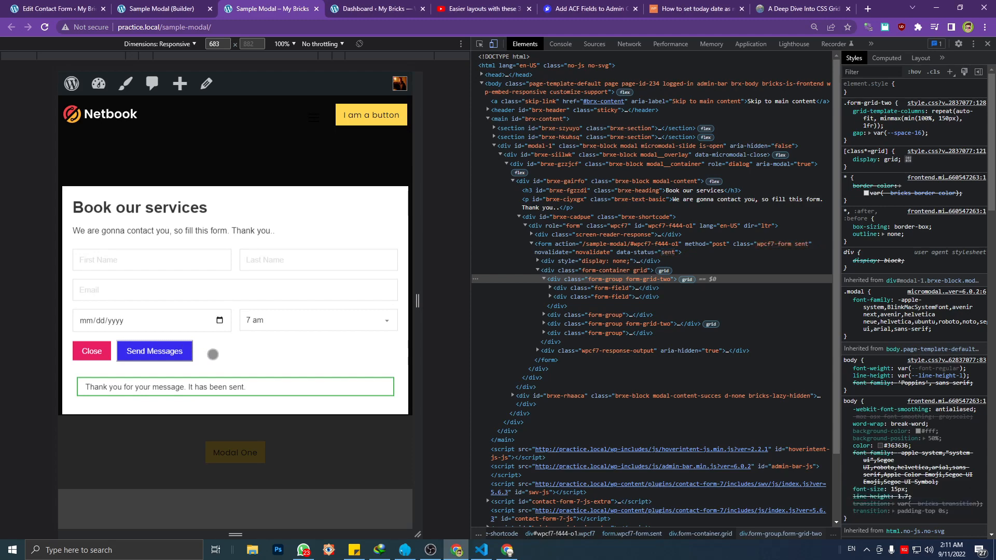
scroll(241, 355, "down", 1)
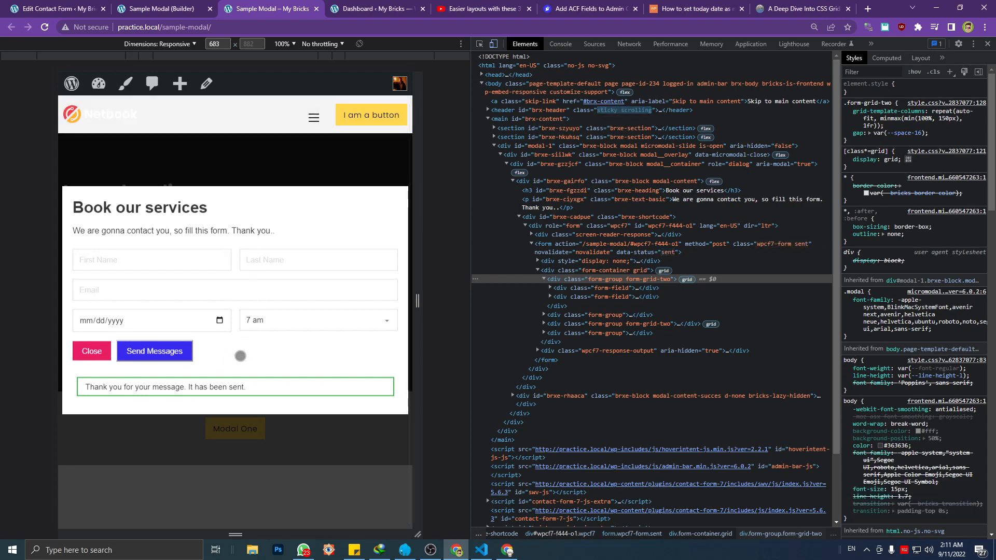
scroll(240, 355, "up", 1)
scroll(241, 355, "down", 1)
scroll(241, 356, "up", 1)
scroll(240, 356, "down", 1)
scroll(240, 356, "up", 1)
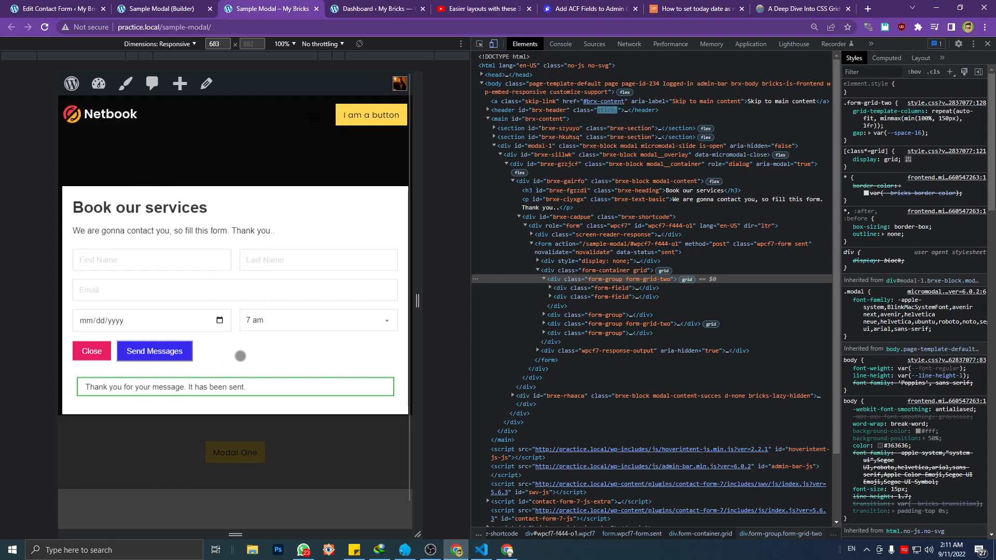
Collapse the form markup in the Elements tree and inspect the modal-content and modal-content-succes blocks of the popup
left_click(574, 270)
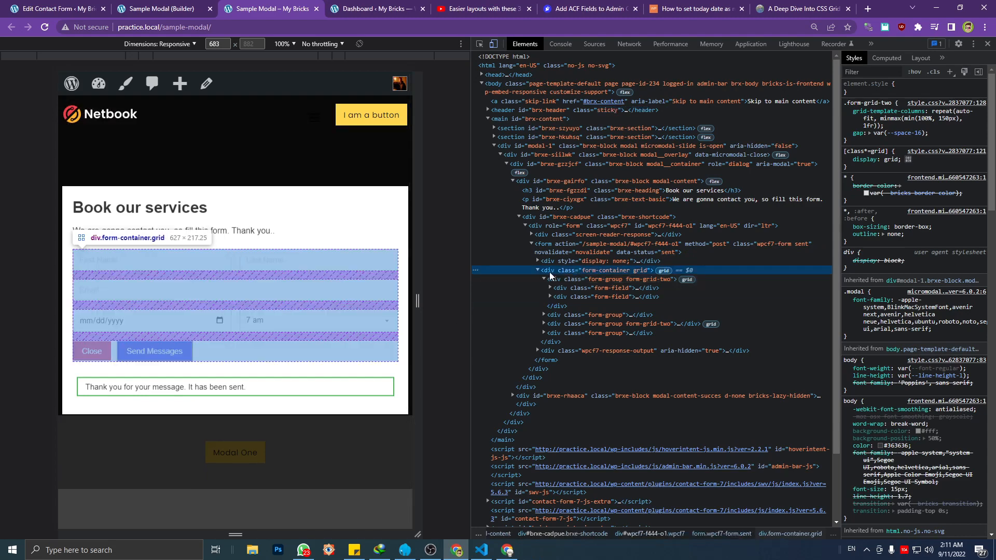
left_click(537, 270)
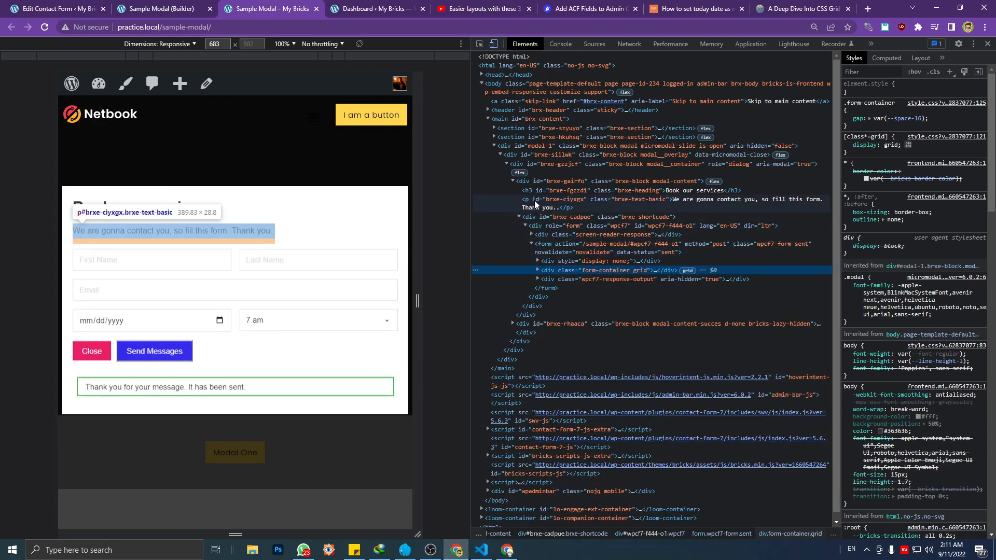
left_click(539, 166)
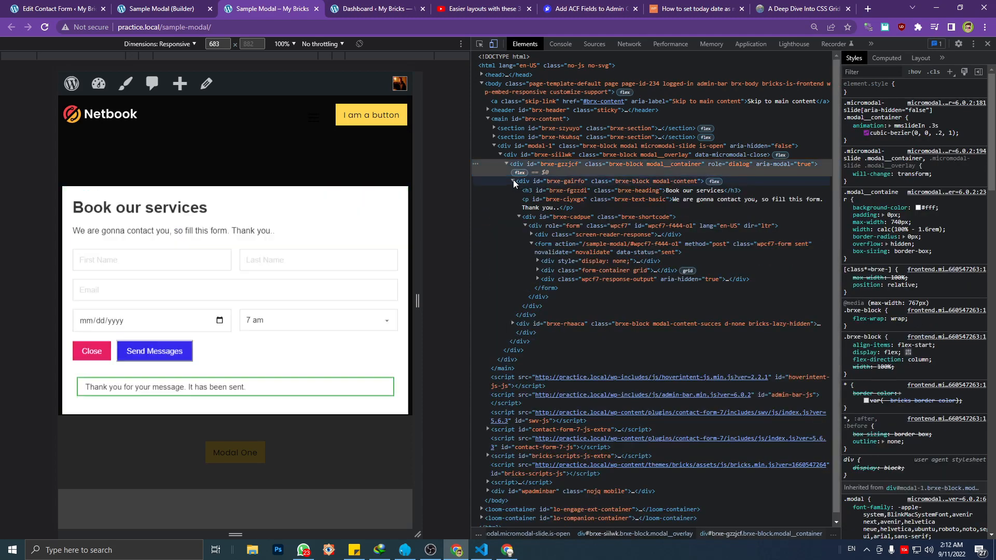
left_click(513, 180)
left_click(565, 193)
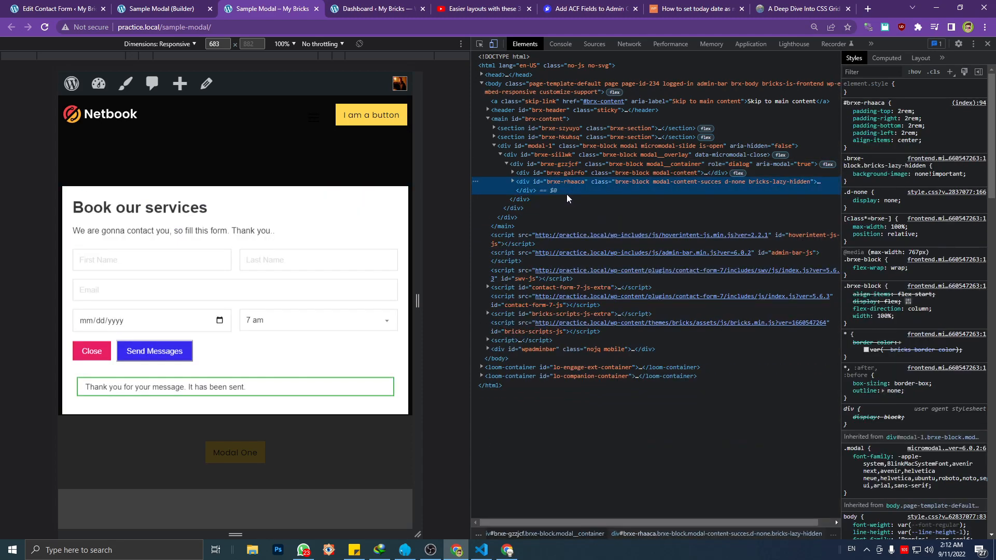
left_click(602, 174)
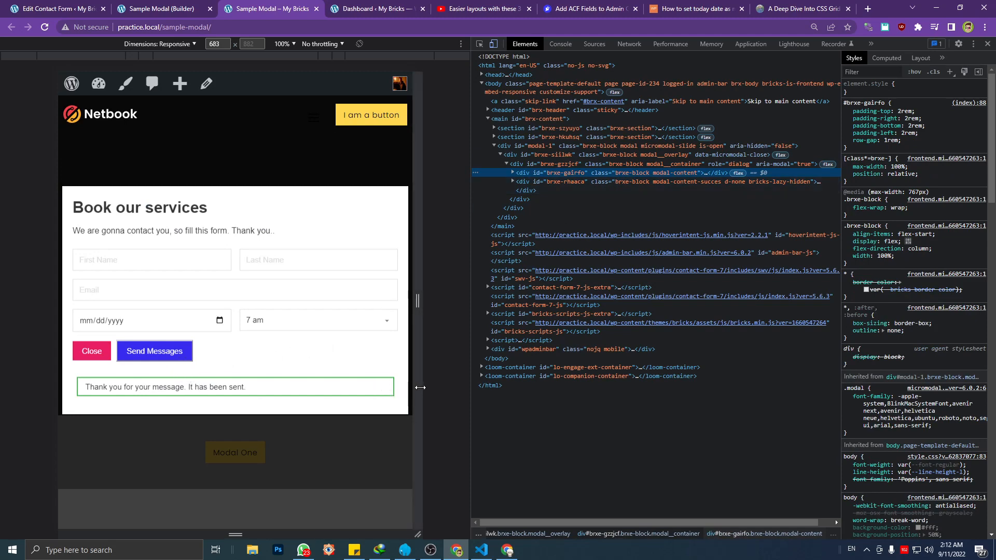
Widen the responsive preview to about 841 px and inspect the wpcf7-response-output element below the form
left_click_drag(417, 301, 734, 380)
left_click_drag(476, 402, 764, 403)
left_click_drag(614, 364, 605, 345)
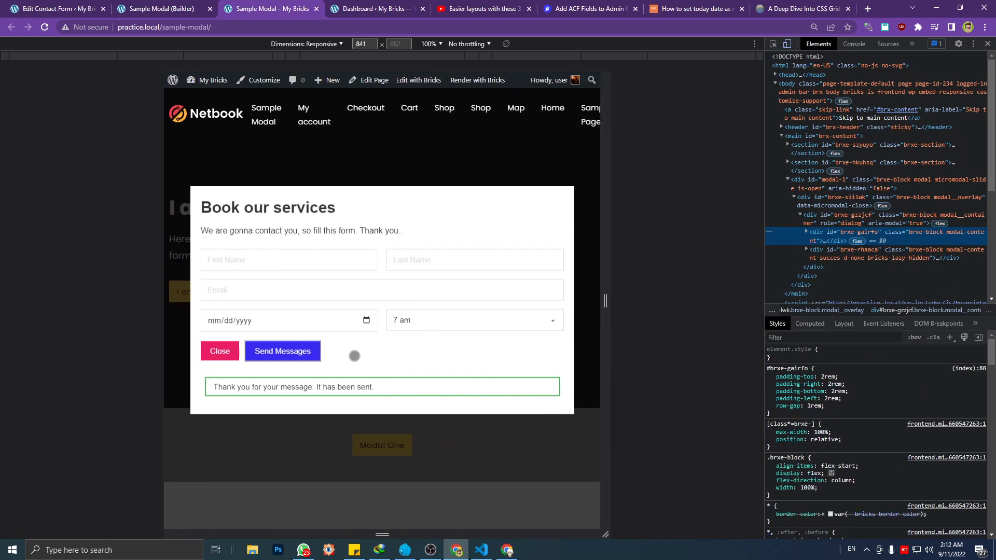
key("ctrl+shift+c")
left_click(348, 380)
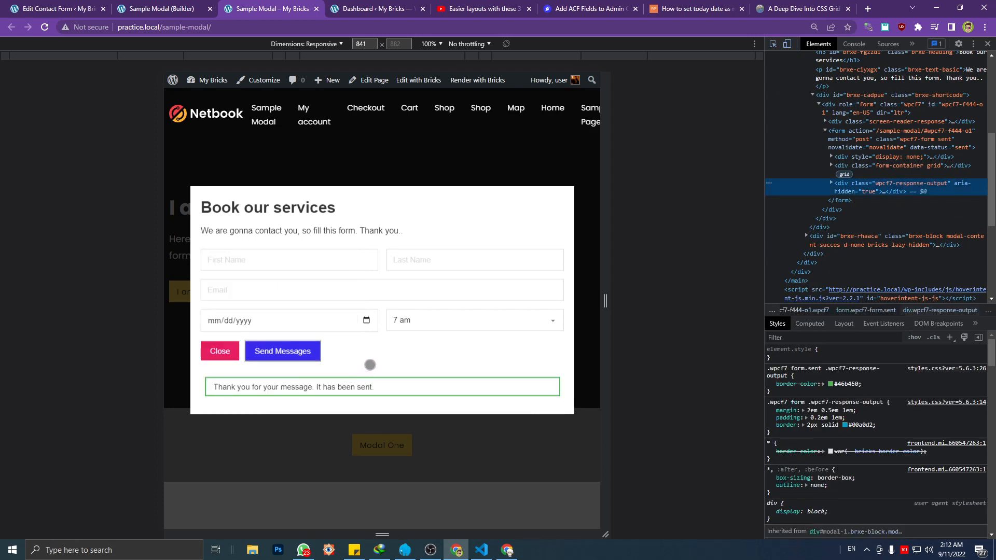
left_click(832, 184)
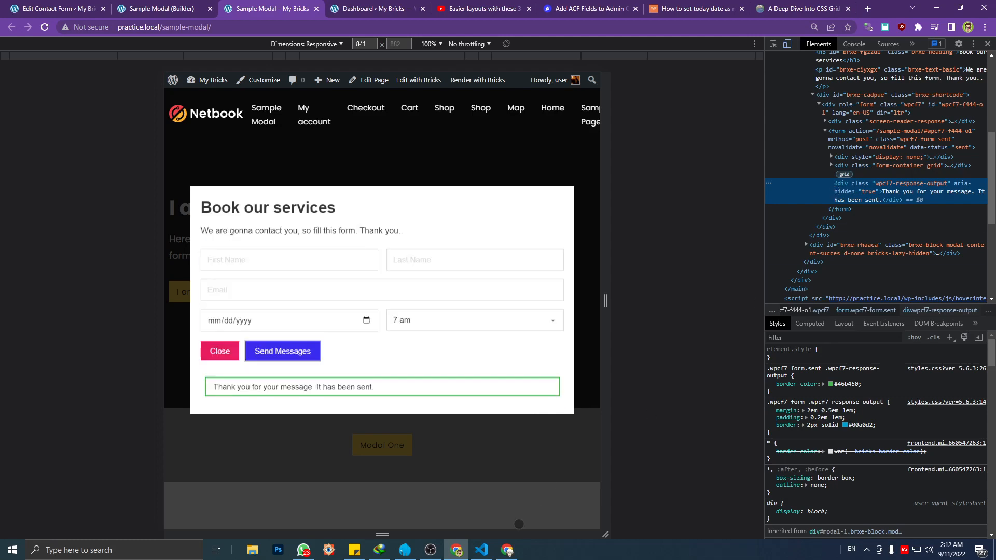
Open custom.js in Visual Studio Code and locate the form ID in the wpcf7mailsent handler's contactFormId condition
left_click(482, 550)
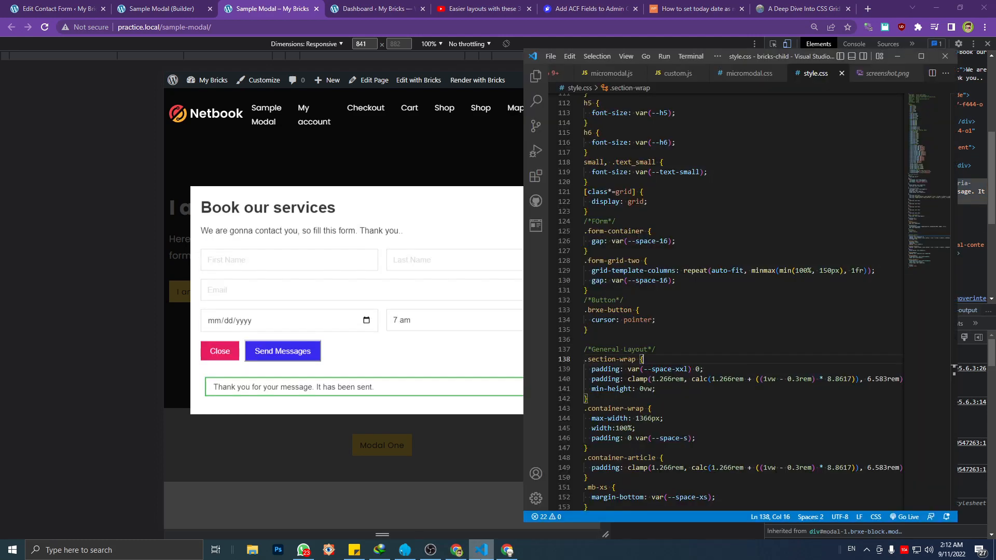
left_click(677, 73)
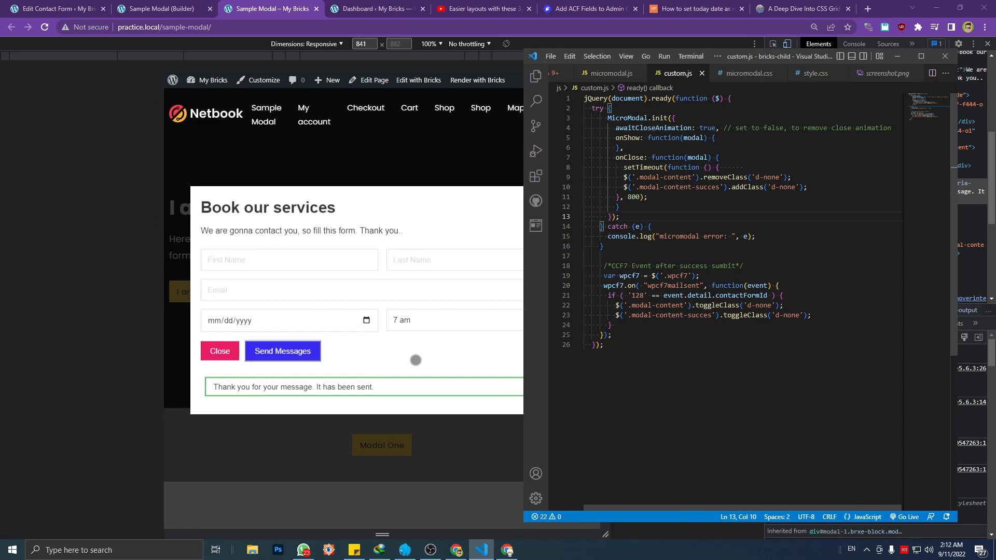
left_click(663, 157)
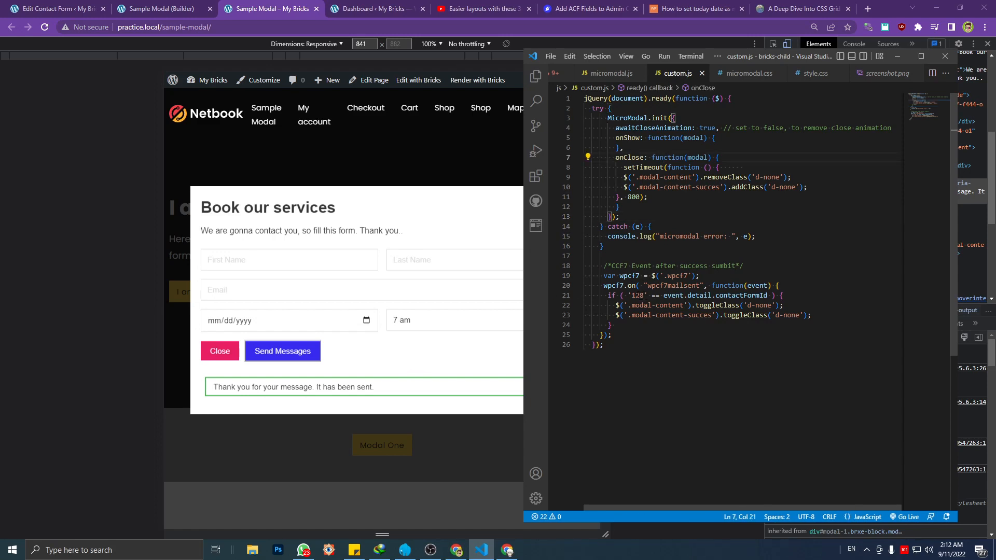
left_click_drag(643, 295, 631, 295)
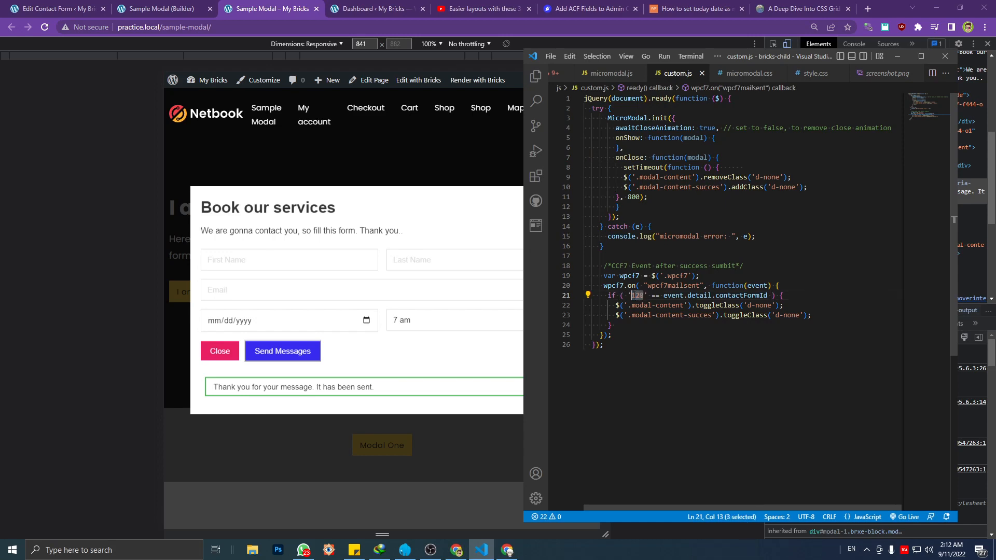
Switch to Chrome and copy the form ID 444 from the Booking Form's shortcode on the Edit Contact Form page
left_click(161, 9)
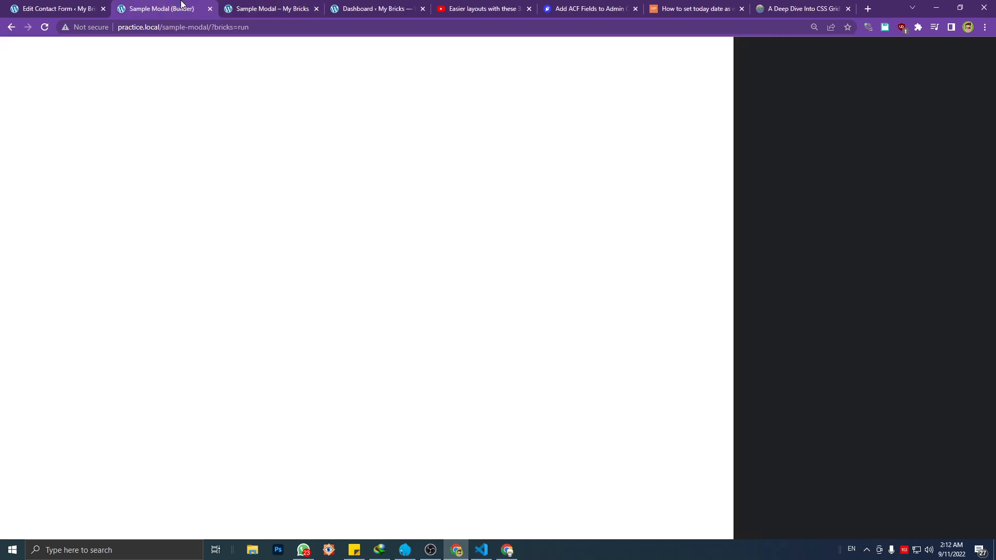
left_click(58, 9)
left_click(213, 292)
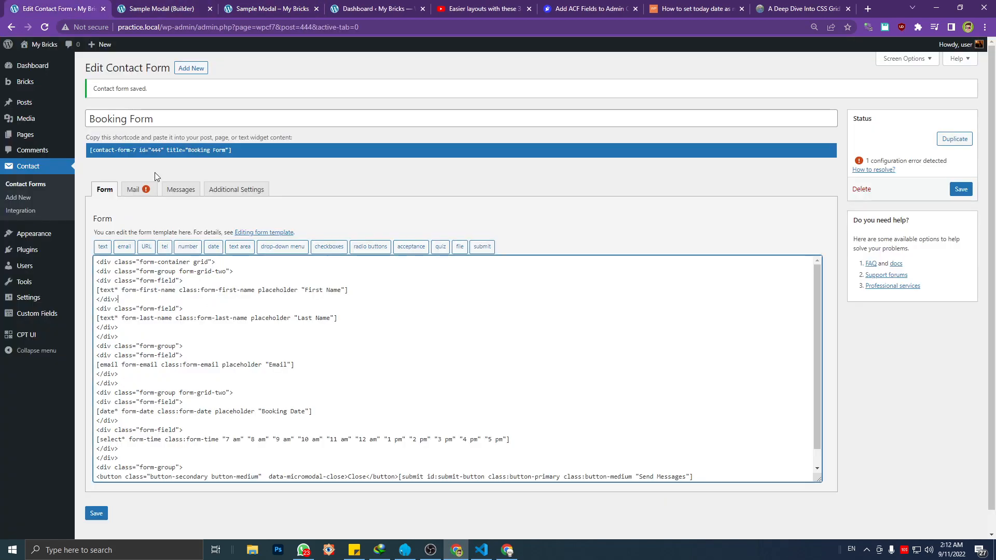
left_click(153, 152)
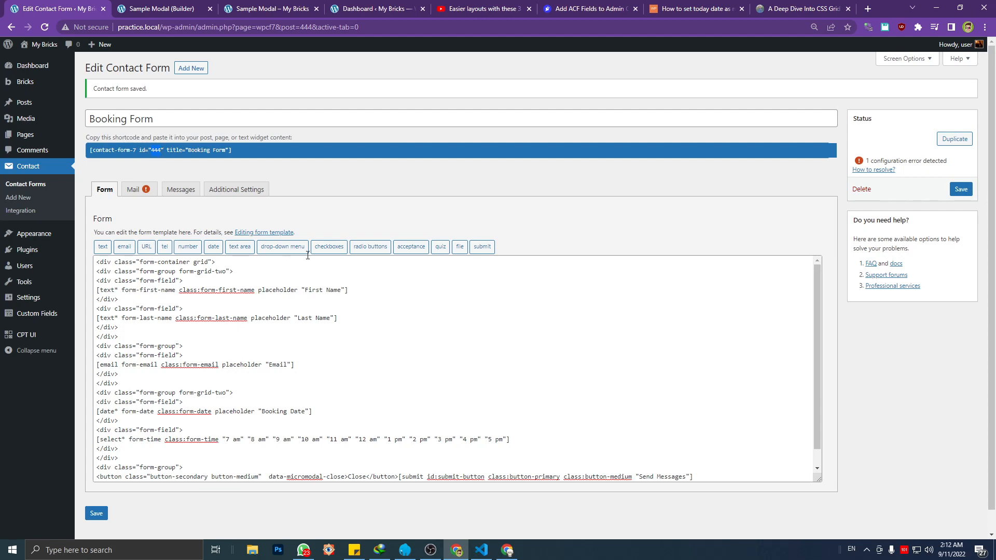
Set the ID compared with event.detail.contactFormId to 444 in custom.js in Visual Studio Code, and save the file
left_click(481, 550)
left_click(668, 298)
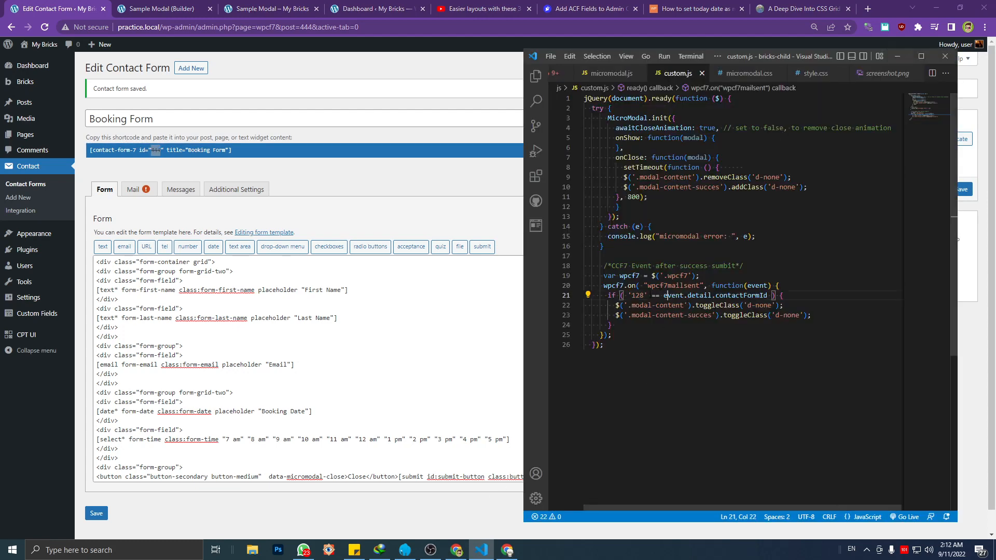
double_click(638, 295)
type("444")
key("ctrl+s")
Reload the Sample Modal page in Chrome, open Modal One, and enter dsa, dsada and a valid e-mail address in the form
left_click(292, 8)
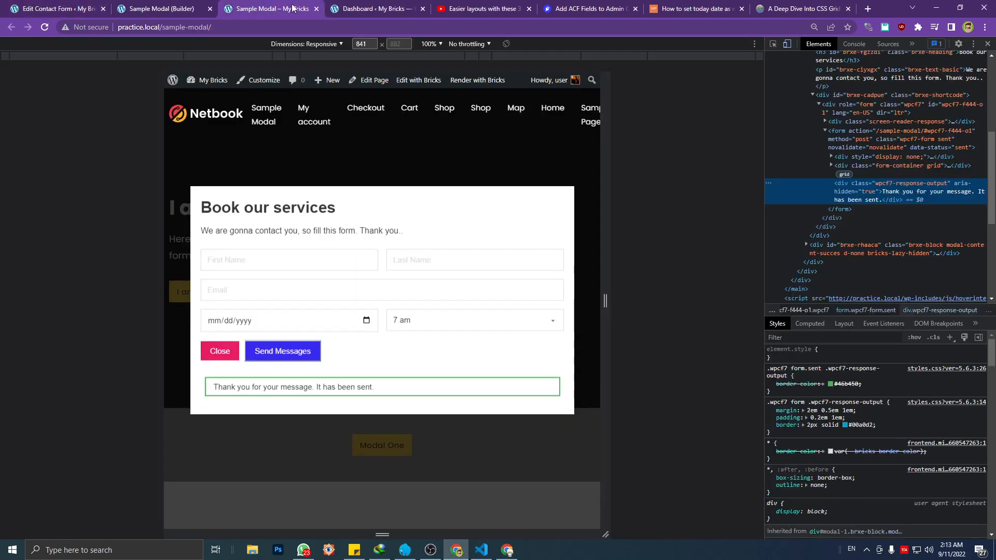
key("F5")
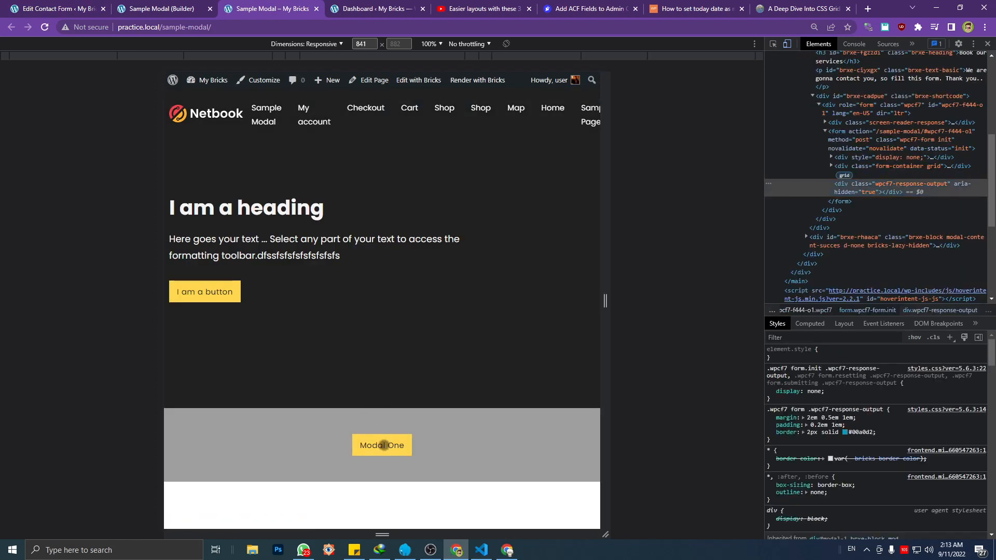
left_click(384, 445)
left_click(292, 309)
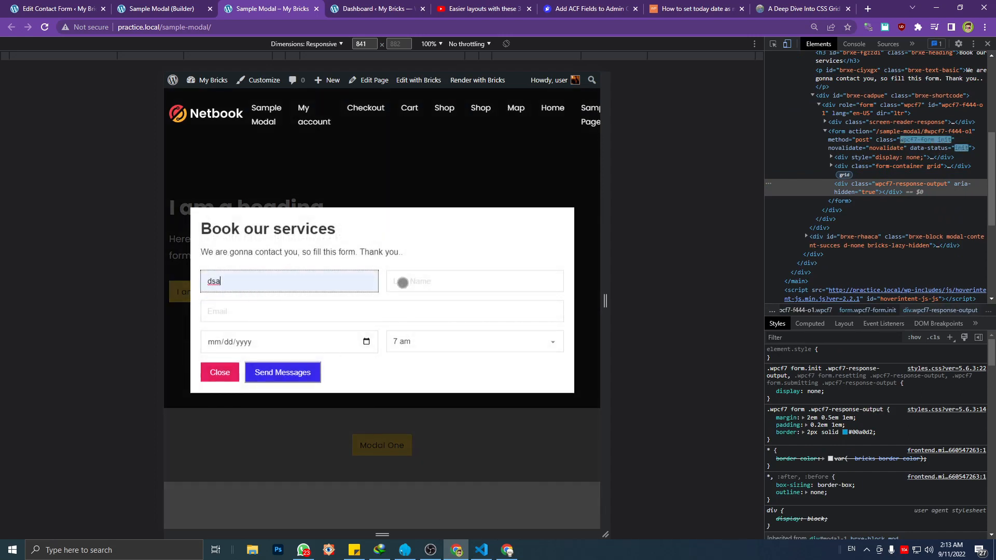
left_click(400, 282)
left_click(444, 309)
left_click(352, 311)
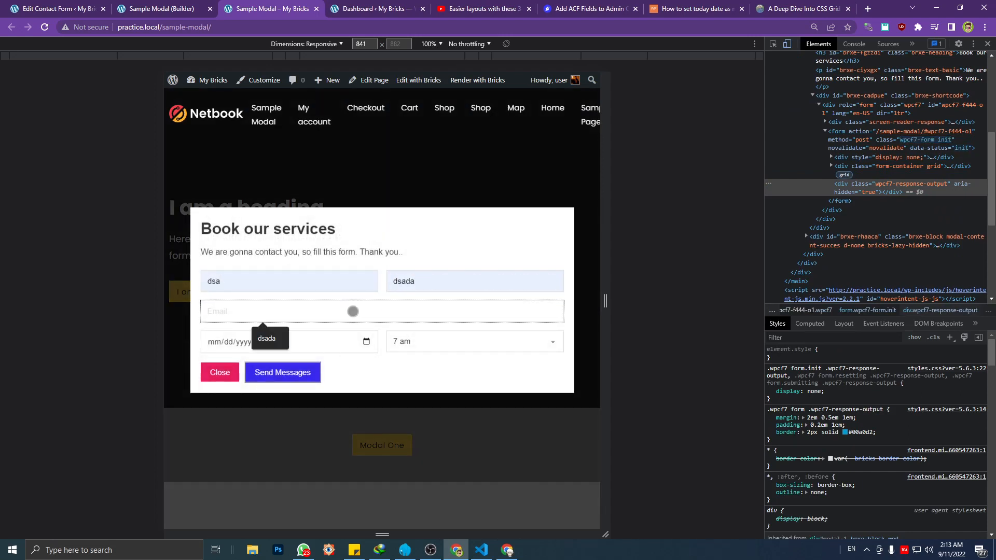
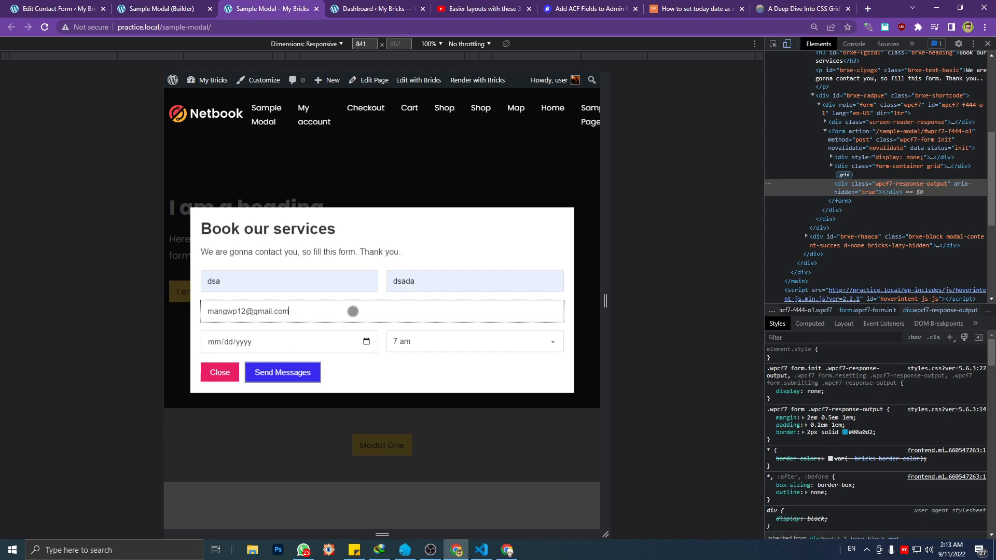
Set the booking date to 09/08/2022 and the time to 10 am, and send the form
left_click(365, 343)
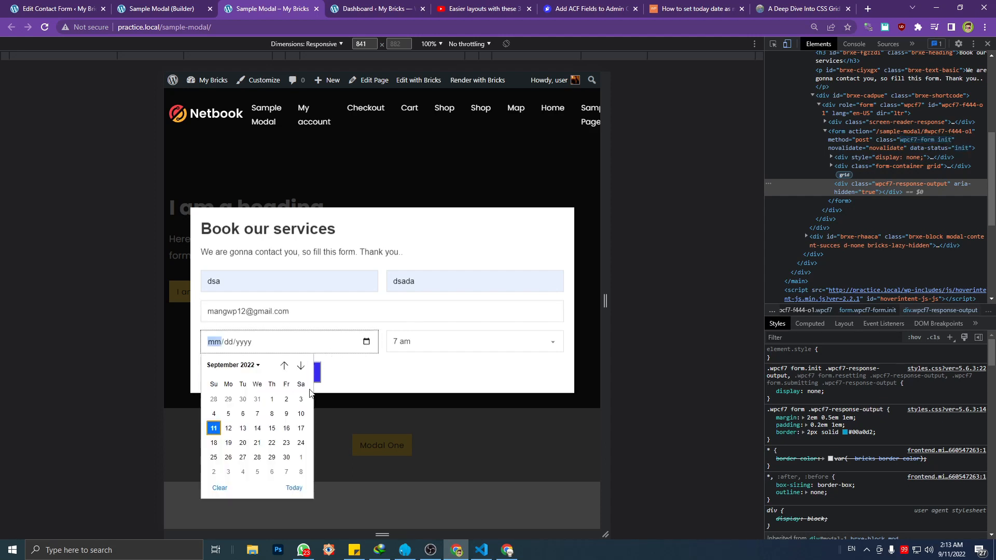
left_click(270, 414)
left_click(449, 344)
left_click(431, 418)
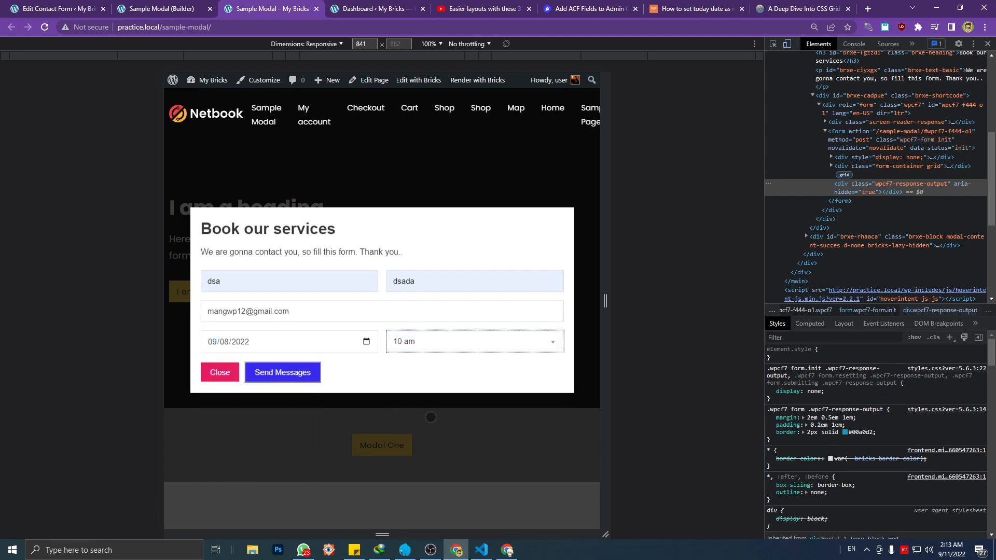
left_click(290, 373)
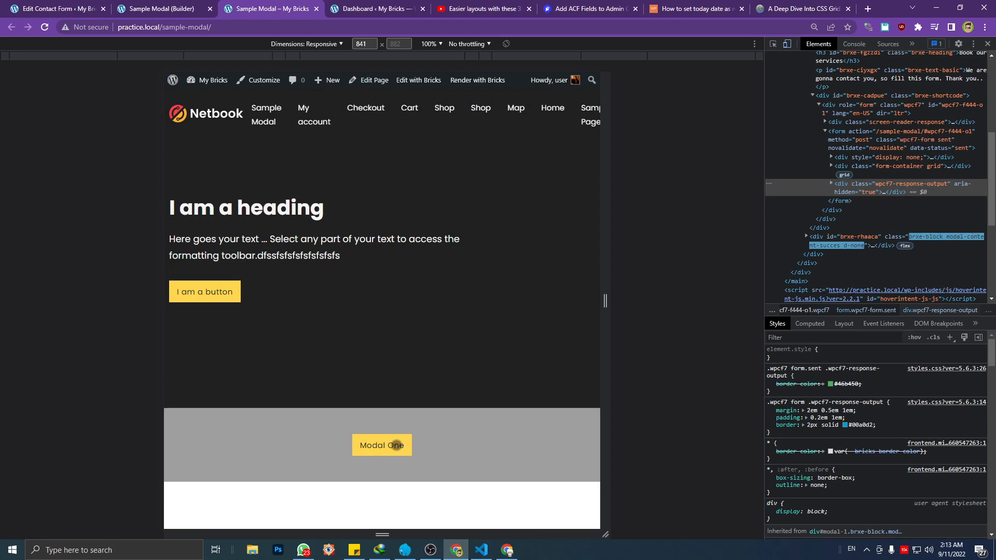
Close the Thank You popup and return to the Booking Form's Edit Contact Form page
left_click(400, 444)
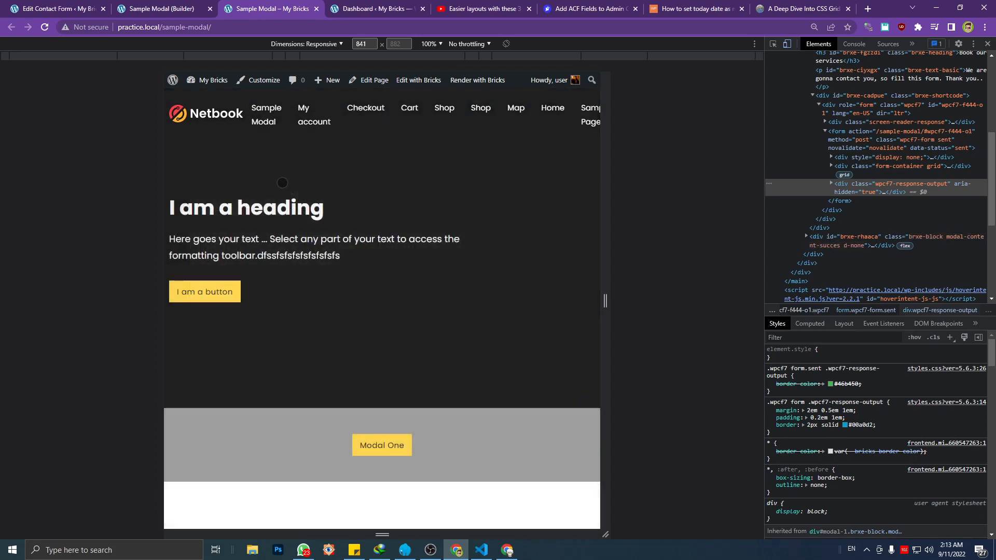
left_click(183, 7)
left_click(74, 7)
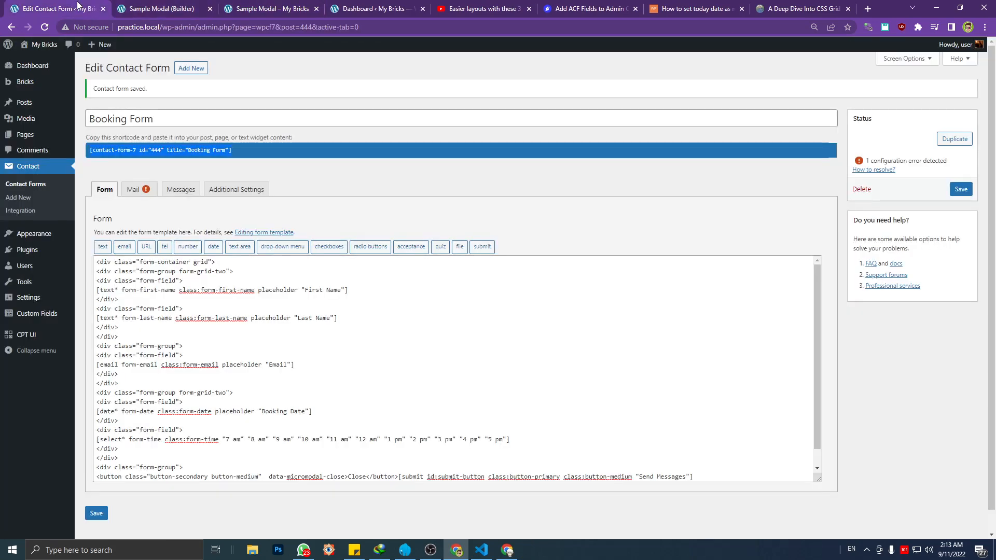
Review the list of installed plugins on the WordPress site
mouse_move(46, 260)
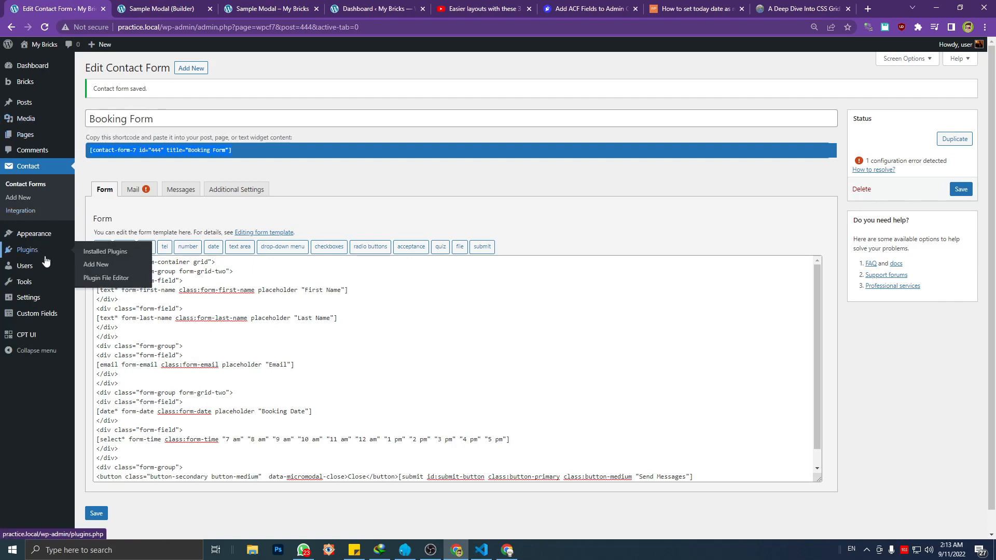
left_click(104, 251)
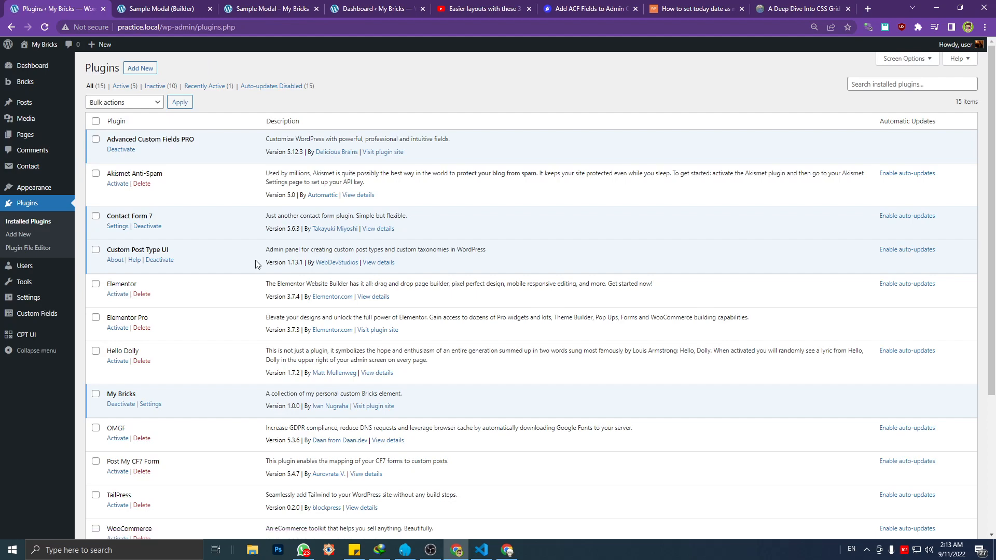
scroll(229, 317, "down", 3)
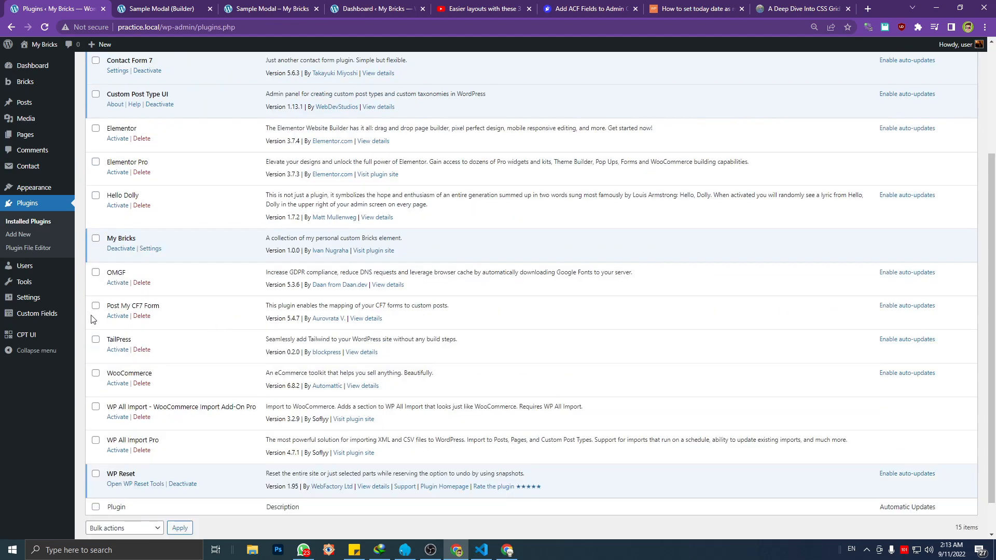
Add a custom post type with the slug booking and Booking as both its plural and singular label
mouse_move(46, 337)
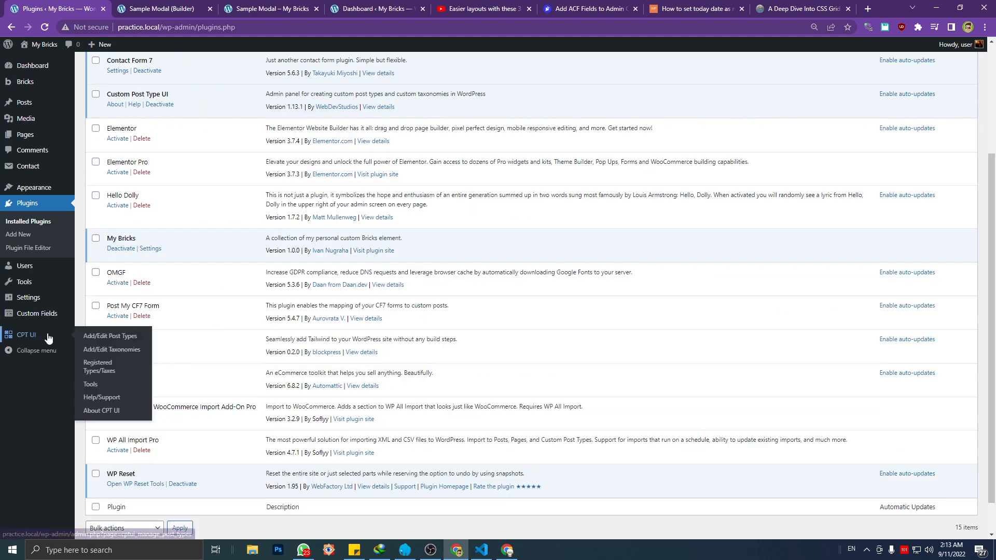
left_click(128, 342)
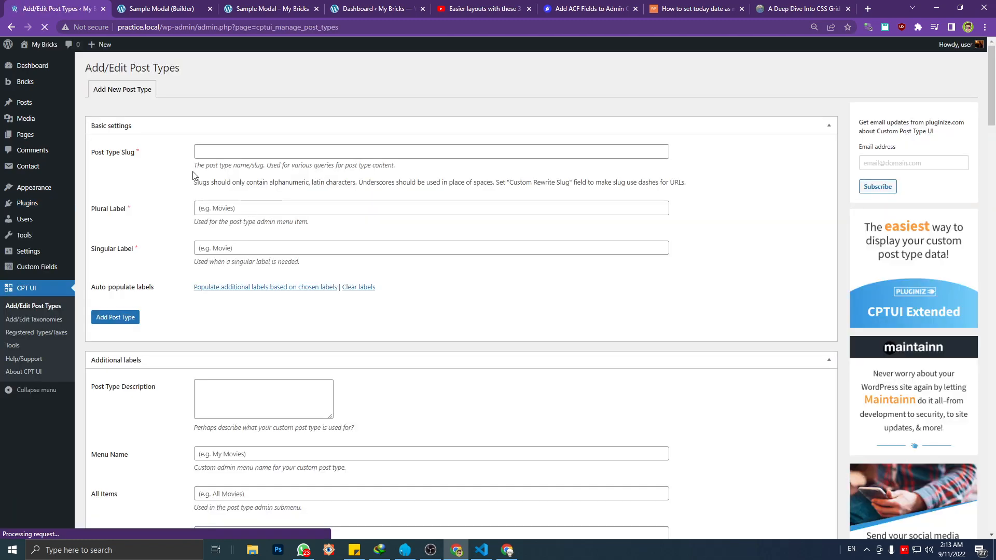
left_click(212, 153)
type("bo")
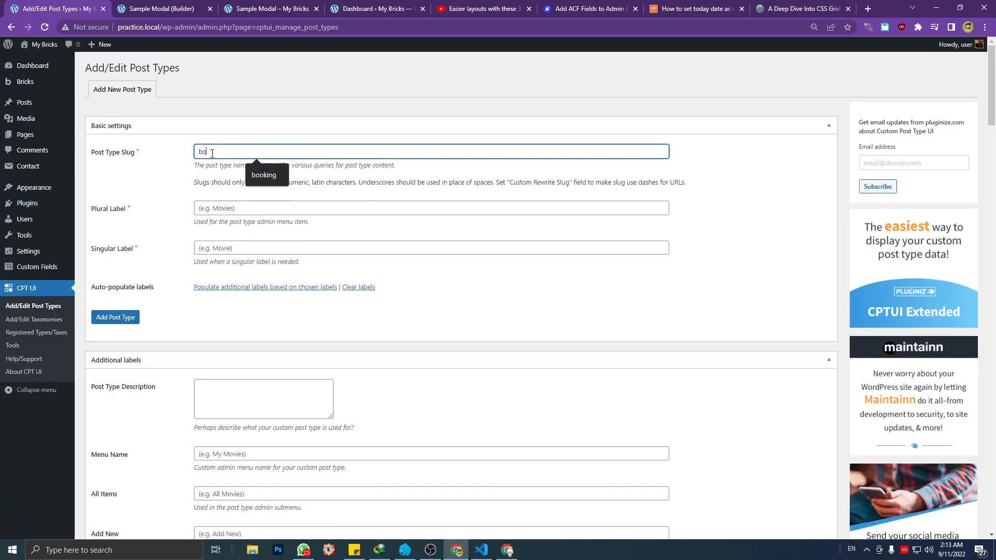
type("oking")
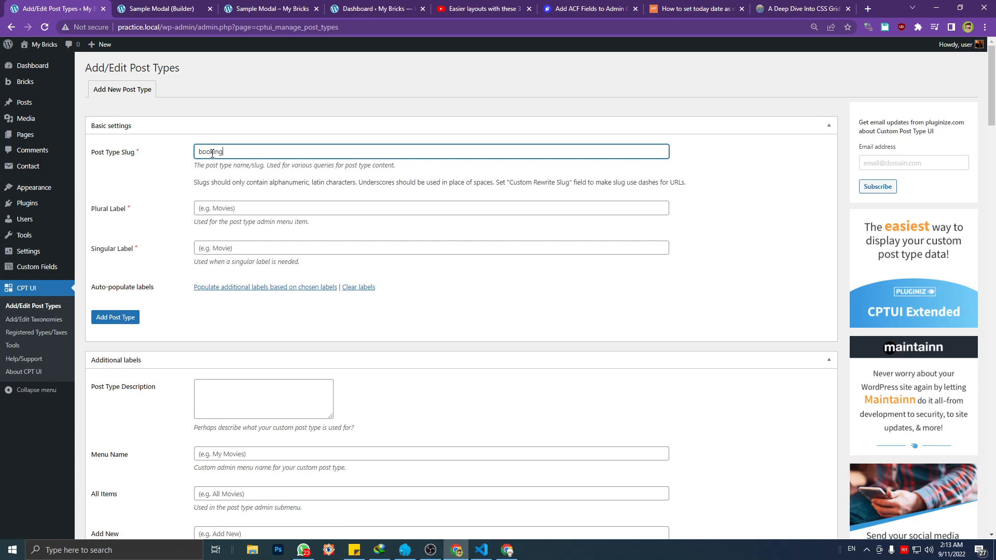
left_click(251, 207)
type("Booking")
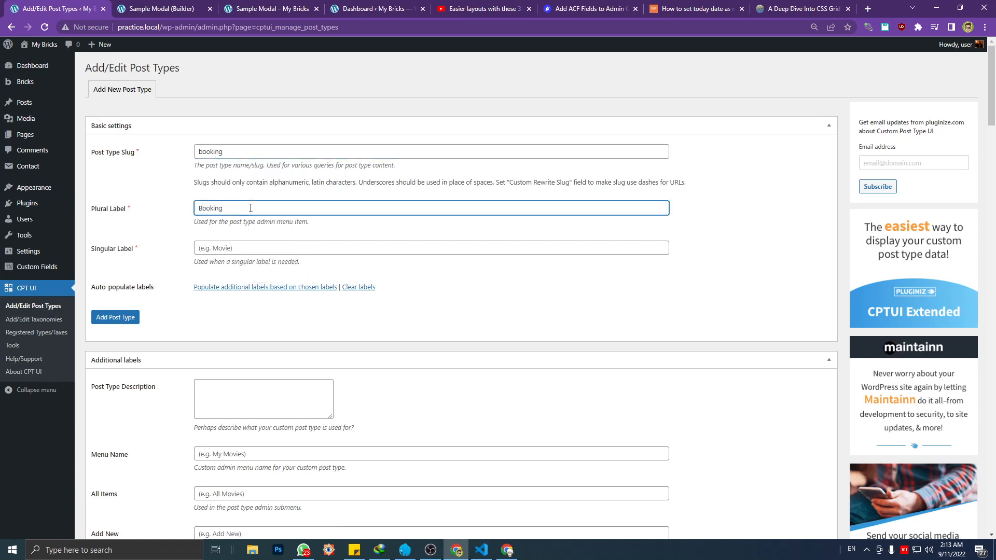
left_click(241, 246)
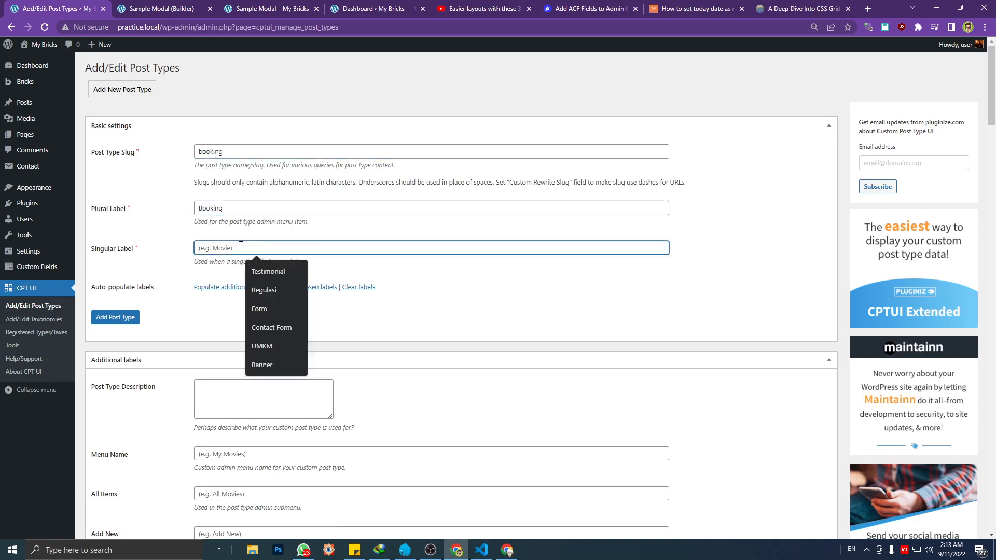
type("Booking")
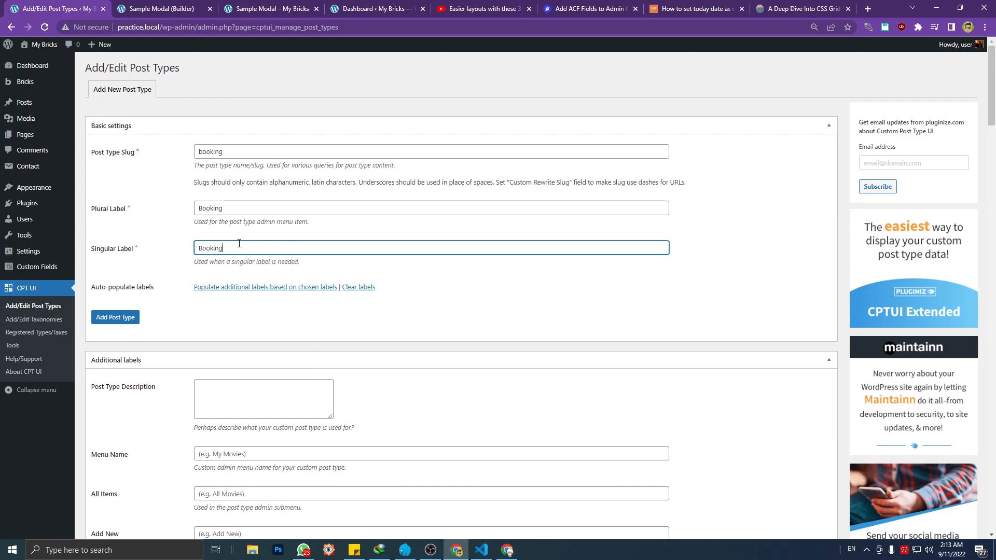
scroll(192, 422, "down", 18)
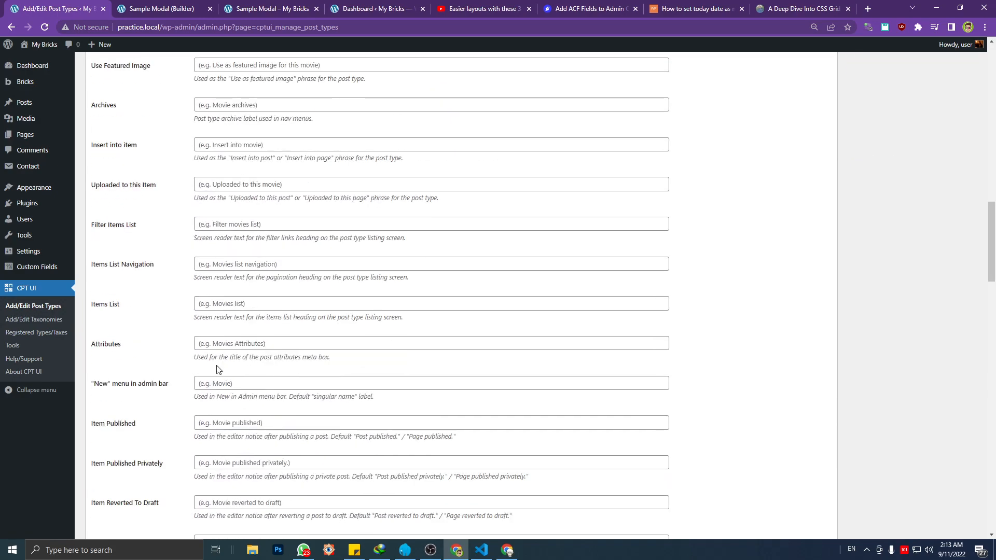
scroll(224, 346, "up", 9)
scroll(223, 346, "up", 9)
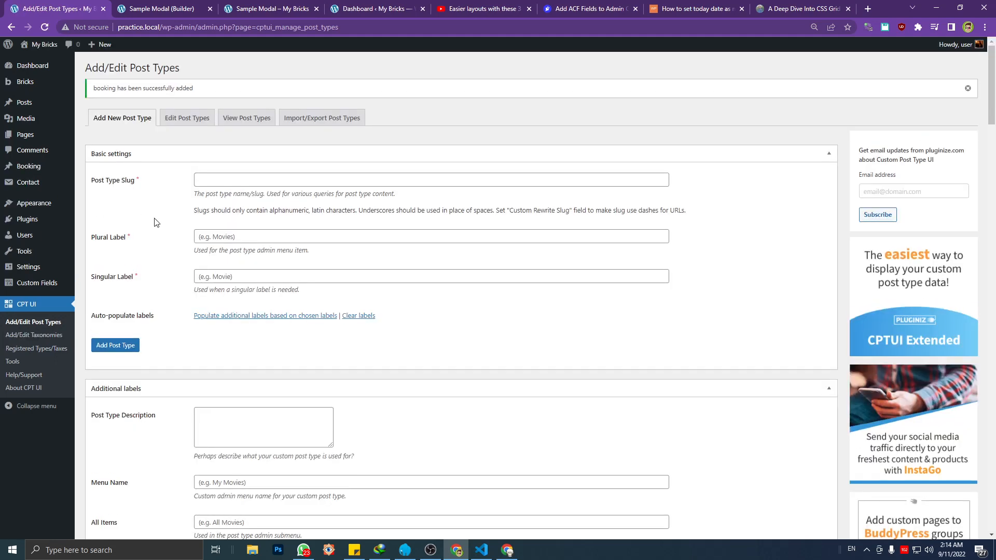
Move all existing posts of the Booking post type to the trash
mouse_move(31, 166)
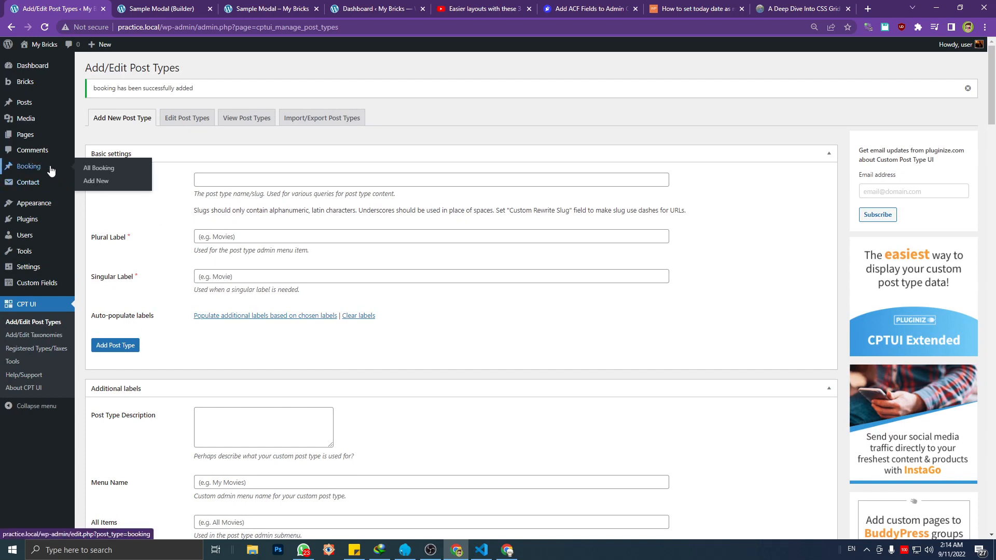
left_click(108, 172)
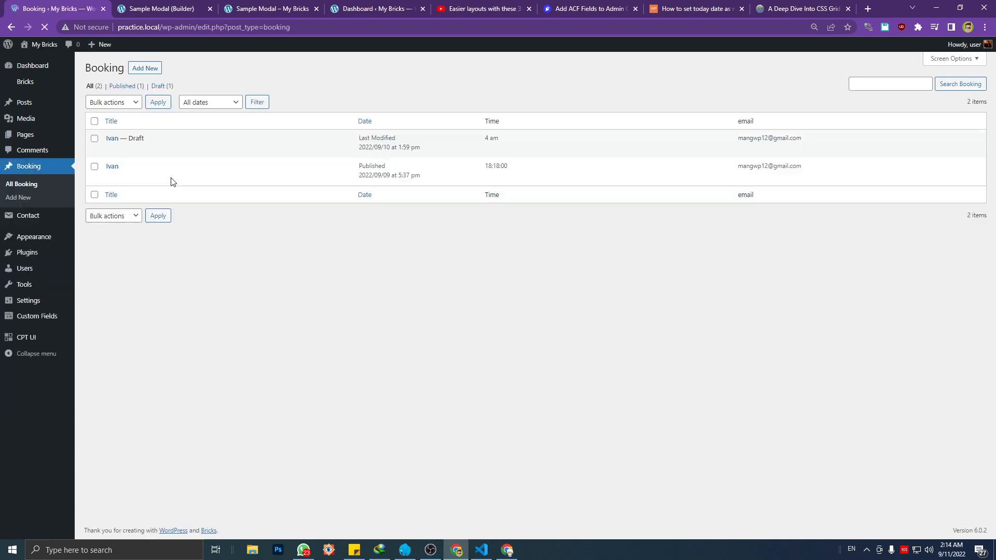
left_click(94, 121)
left_click(114, 102)
left_click(112, 136)
left_click(158, 103)
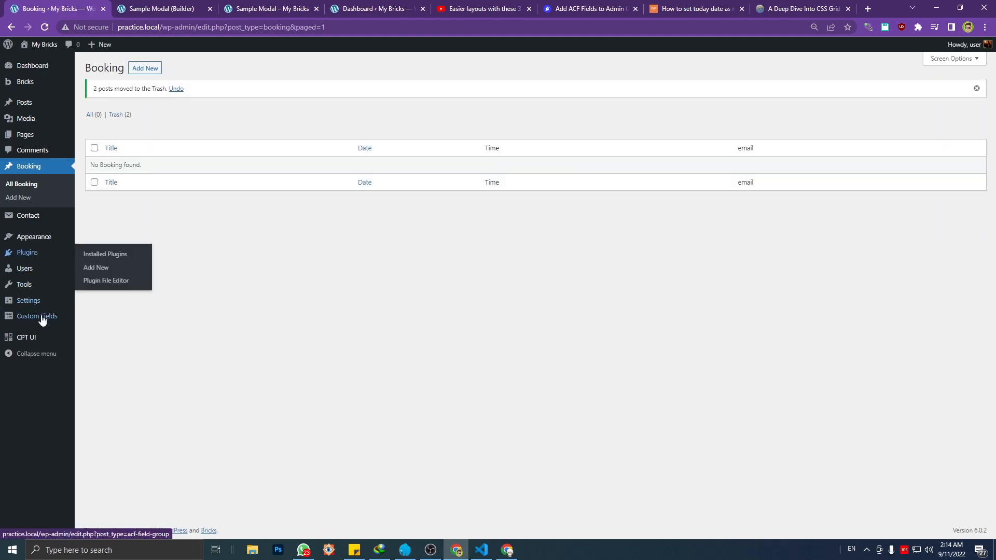
Open the custom field groups list, and check the booking form's fields in the Modal One popup on the Sample Modal page
left_click(106, 318)
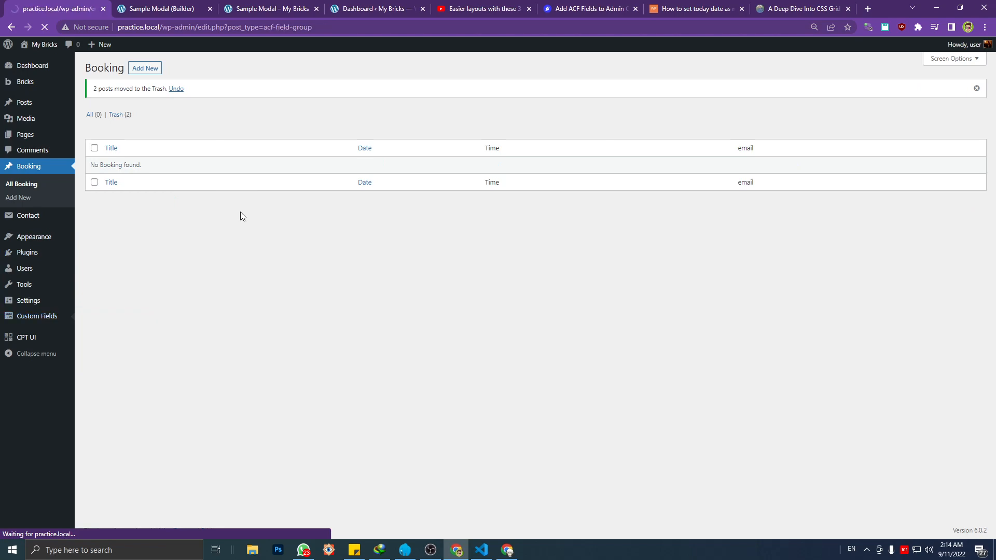
left_click(178, 4)
left_click(87, 3)
left_click(244, 2)
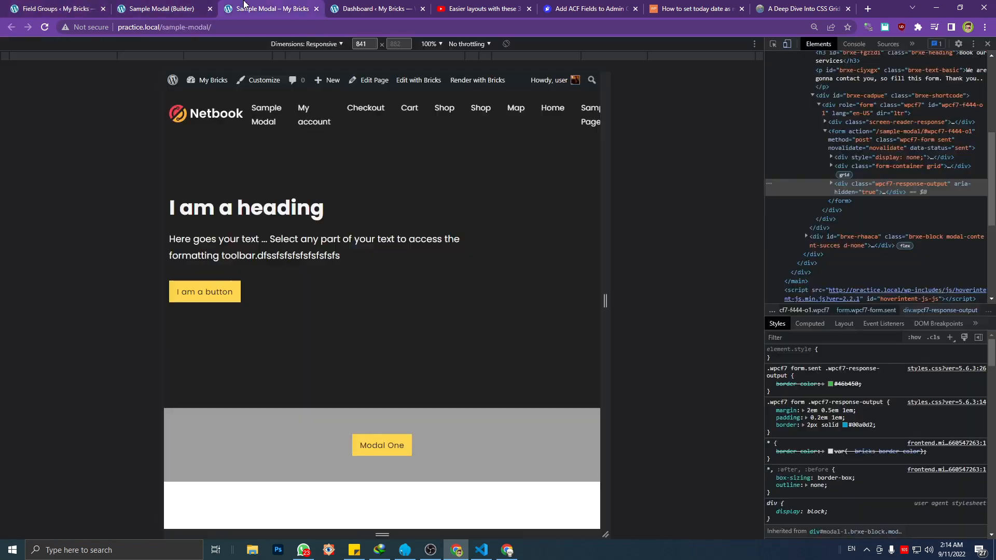
left_click(362, 446)
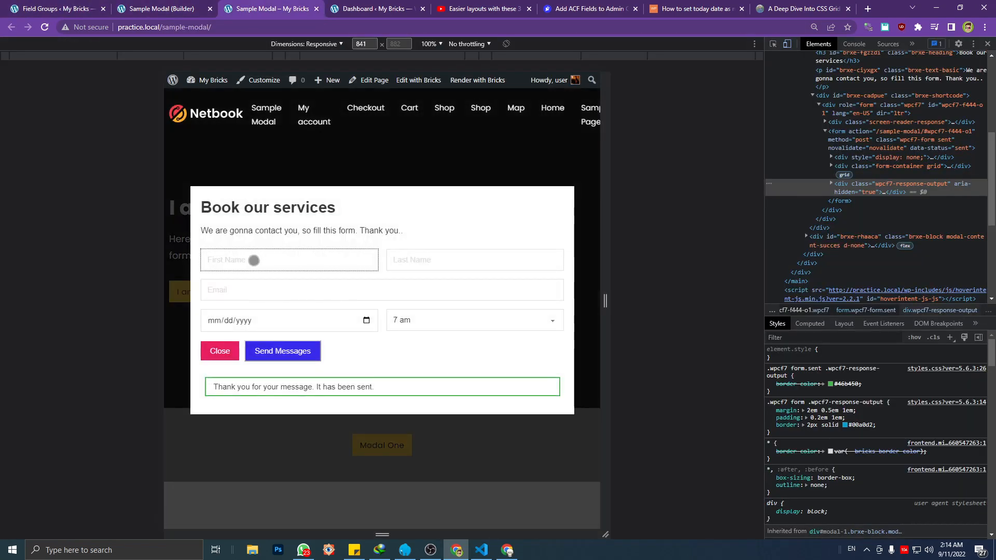
left_click(83, 4)
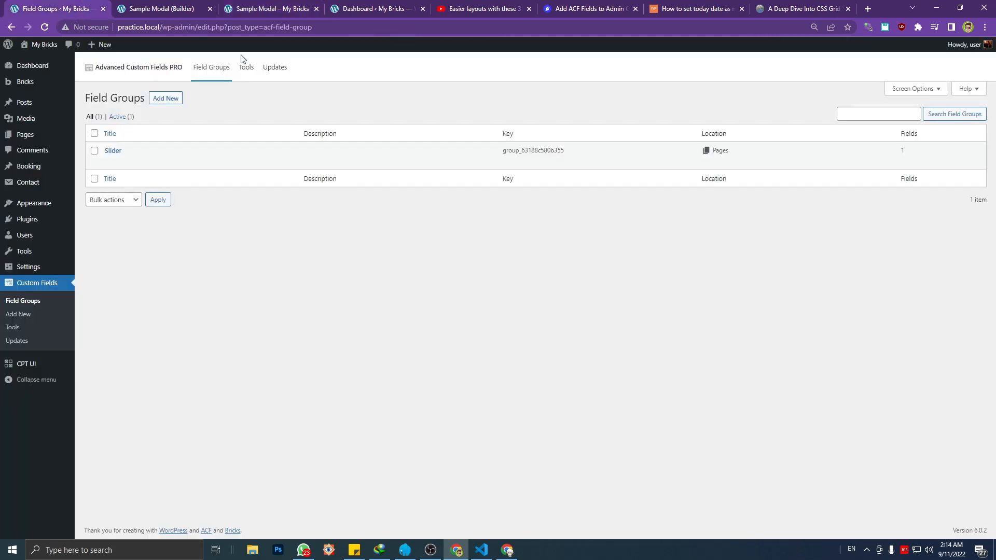
Create a field group titled Form Booking Detail CPT, shown if the post type is equal to Booking
left_click(162, 100)
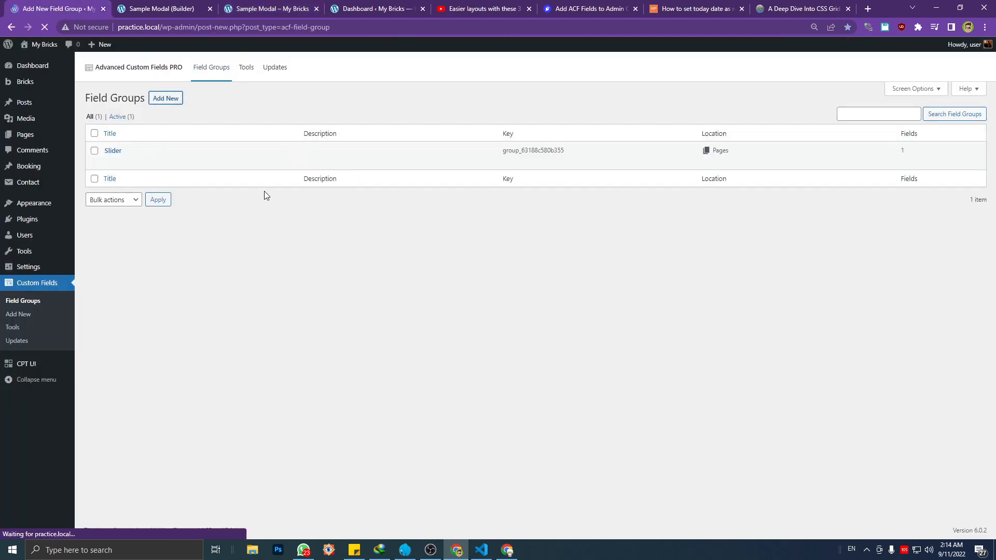
type("Fo")
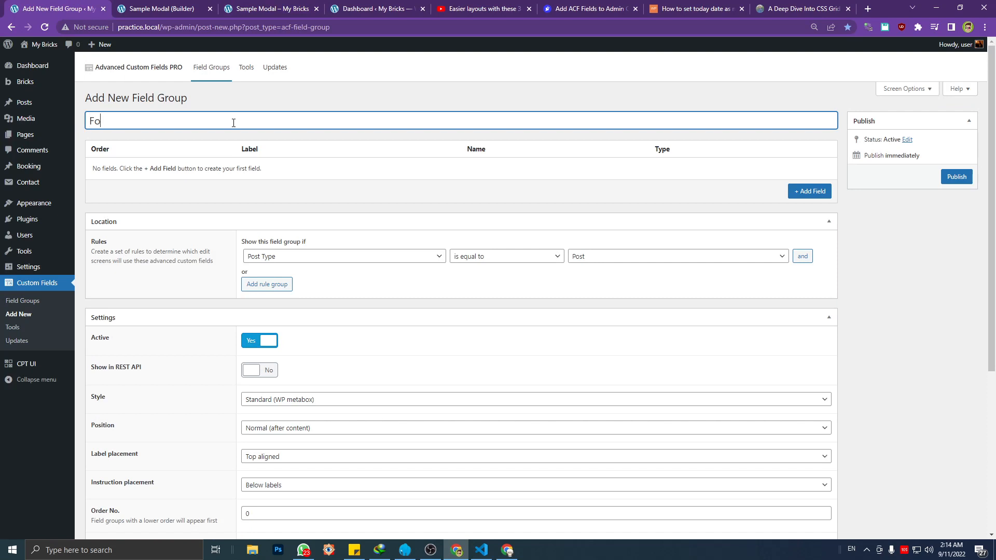
type("rm Booking Detail CPT")
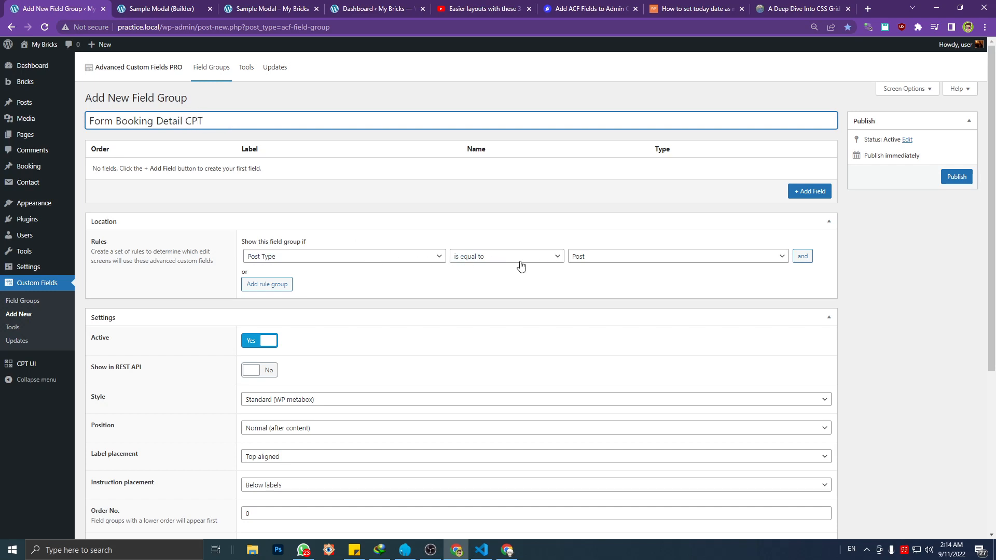
left_click(591, 258)
left_click(602, 288)
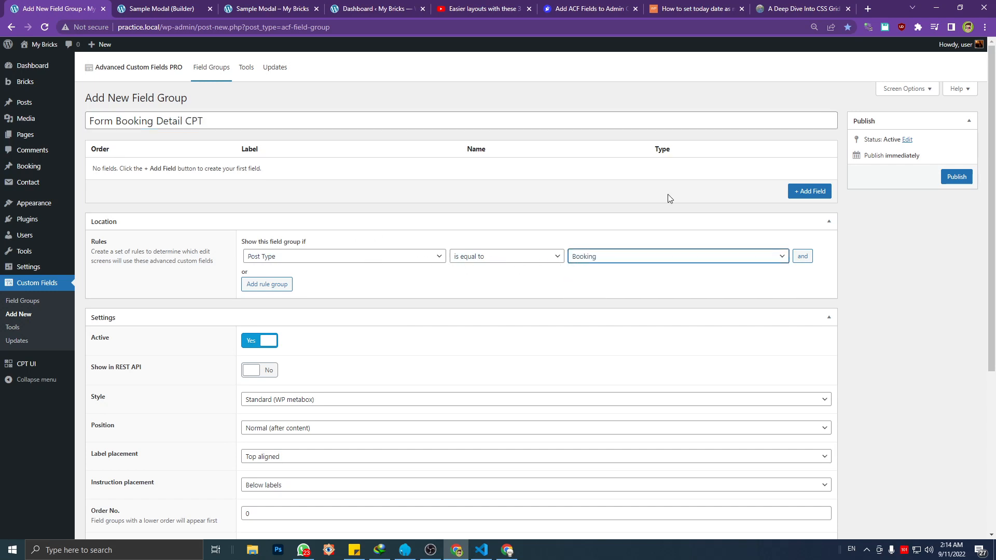
Add a text field to the group with the label First Name and the field name Form_first_name
left_click(809, 191)
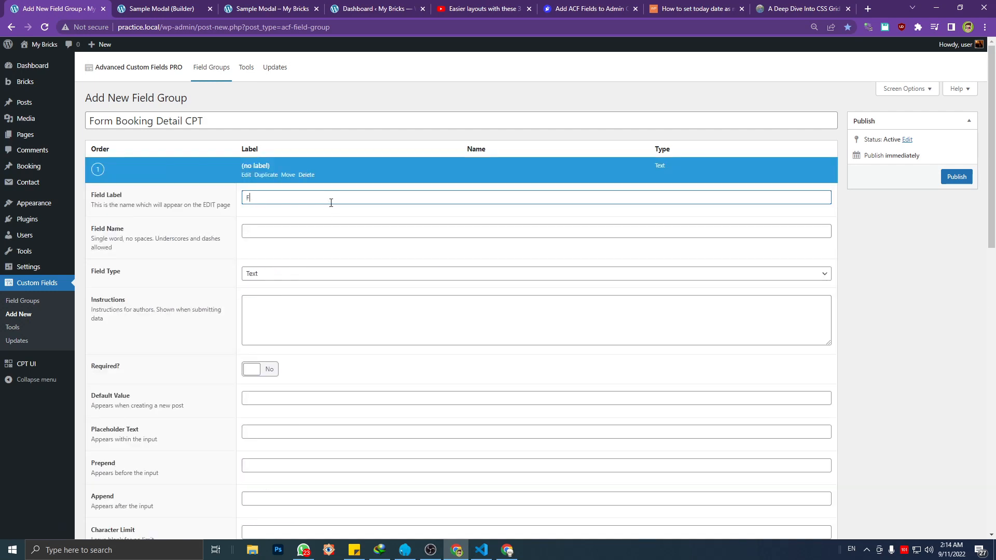
type("Frist Name")
double_click(248, 203)
type("First")
left_click(254, 231)
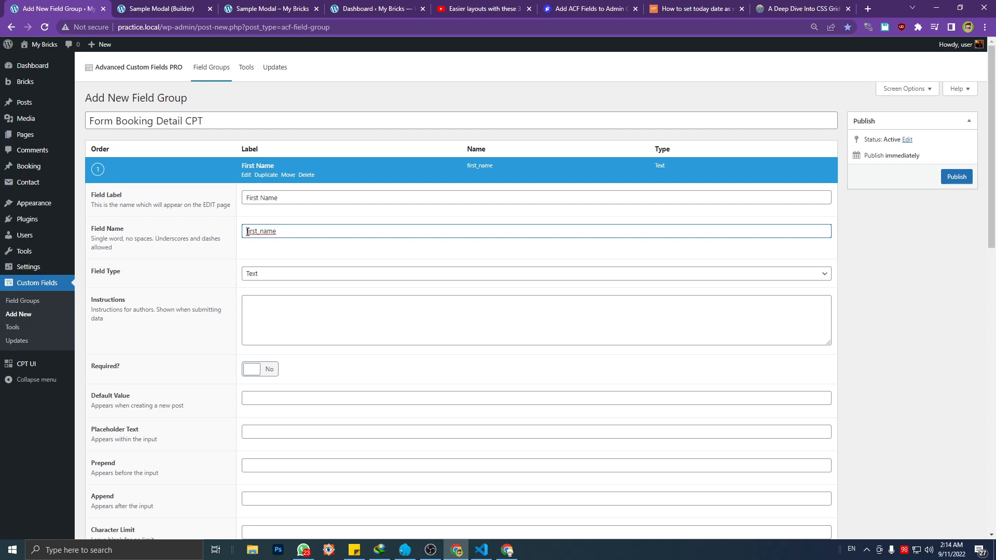
type("form_")
double_click(283, 229)
left_click(246, 175)
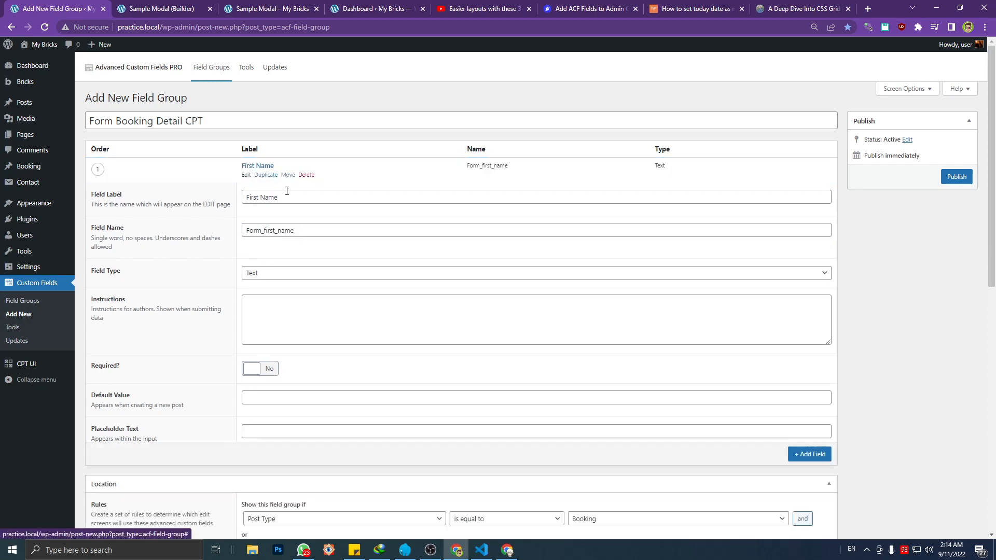
Duplicate the First Name field, and give the copy the label Last Name and the field name form-last_name
left_click(266, 176)
triple_click(268, 225)
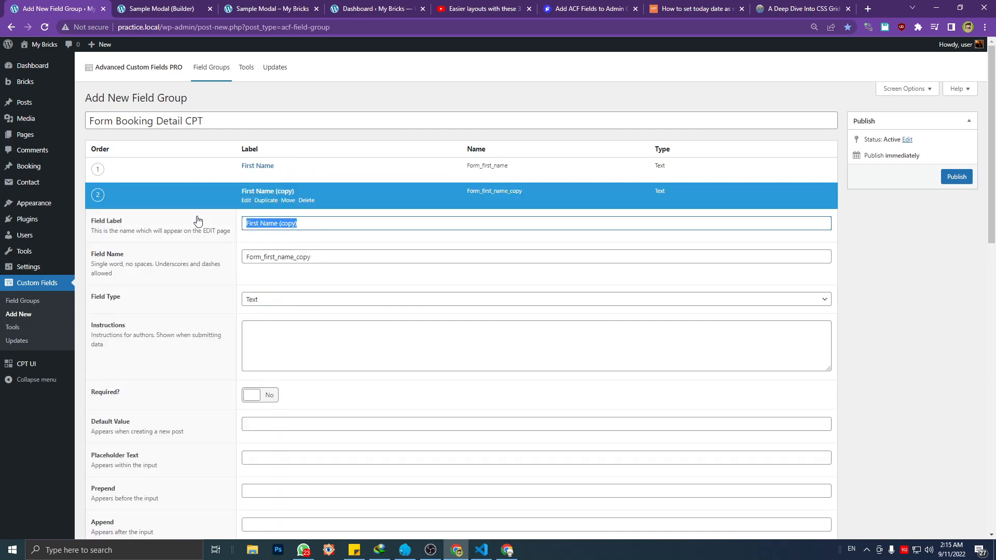
type("Last Nam")
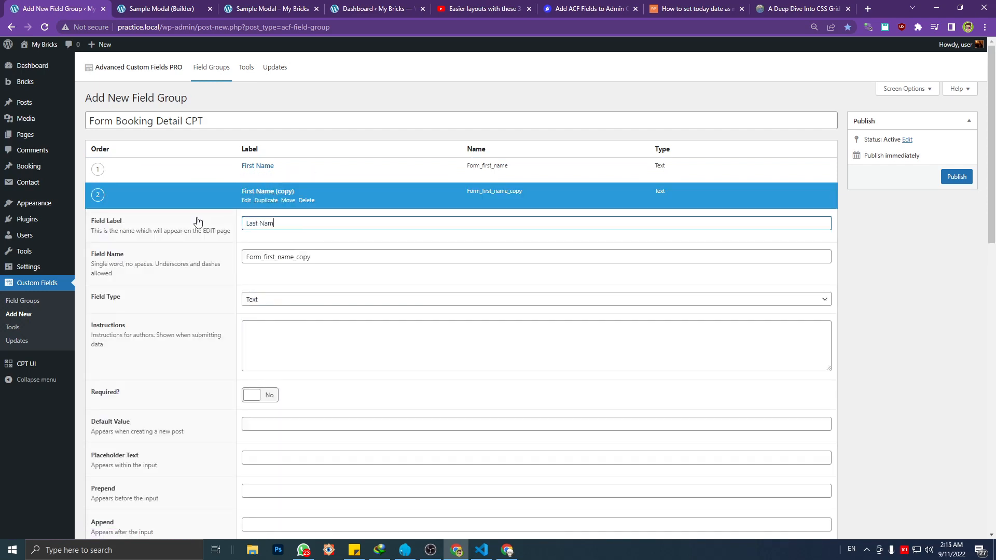
type("e")
triple_click(329, 257)
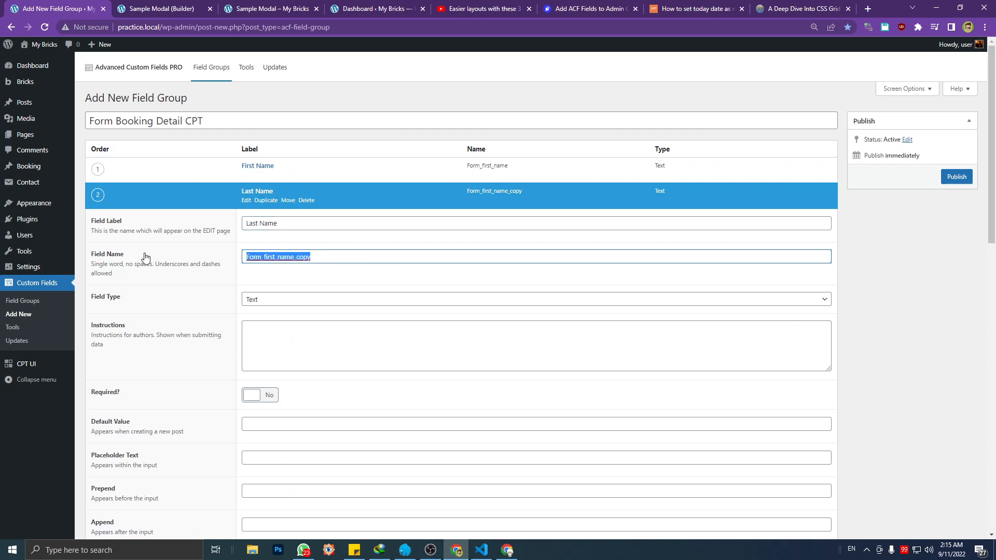
type("form-")
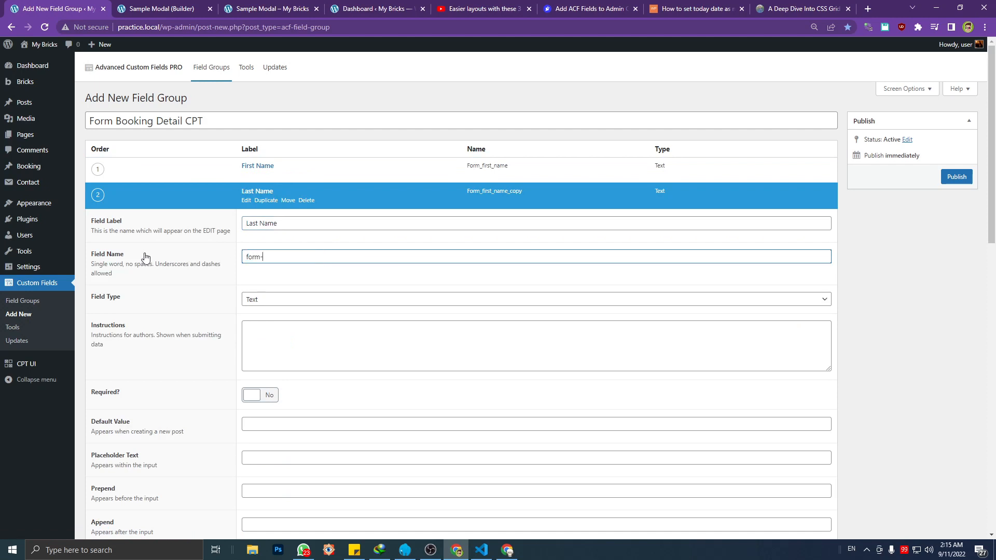
type("last_name")
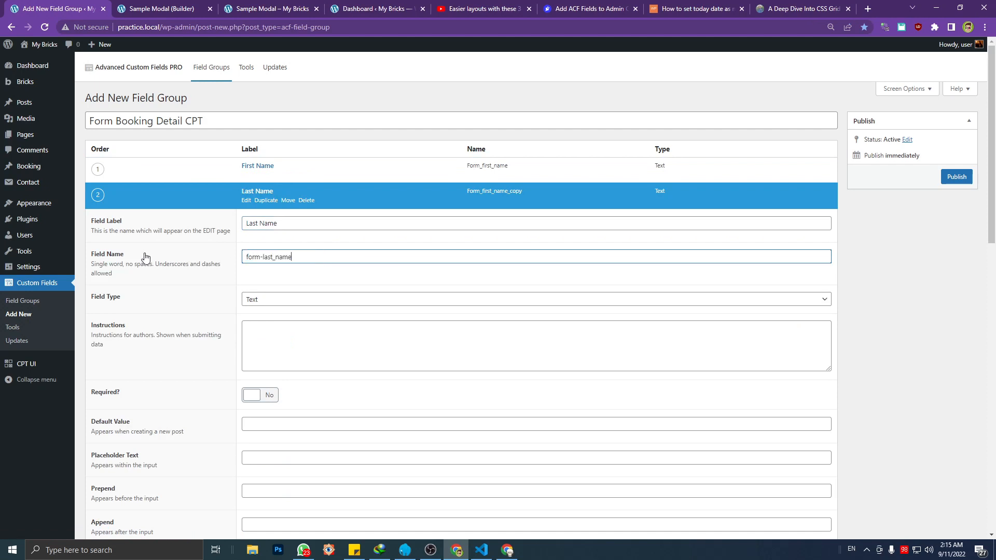
left_click(246, 201)
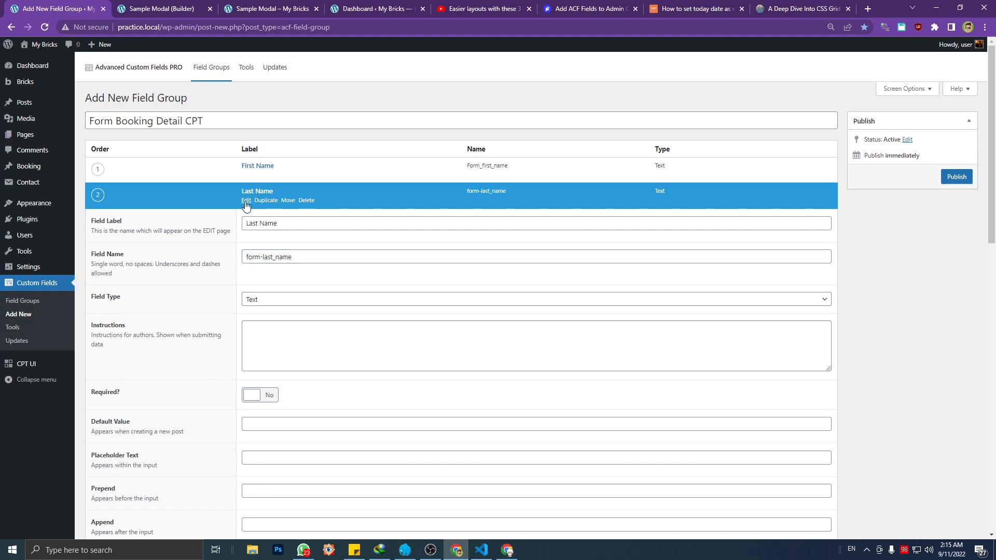
Change the First Name field's field name to form_first_name
left_click(246, 176)
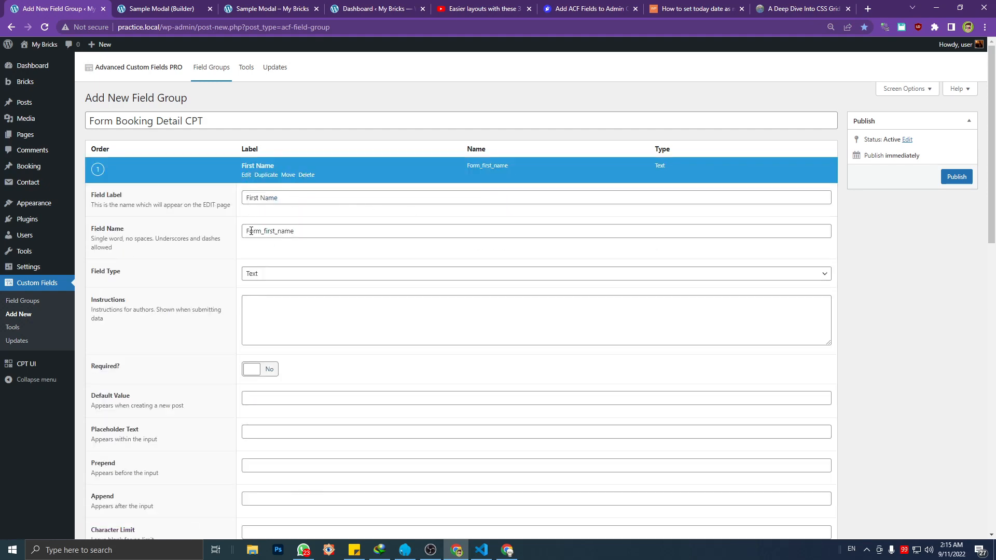
left_click_drag(250, 231, 230, 236)
type("f")
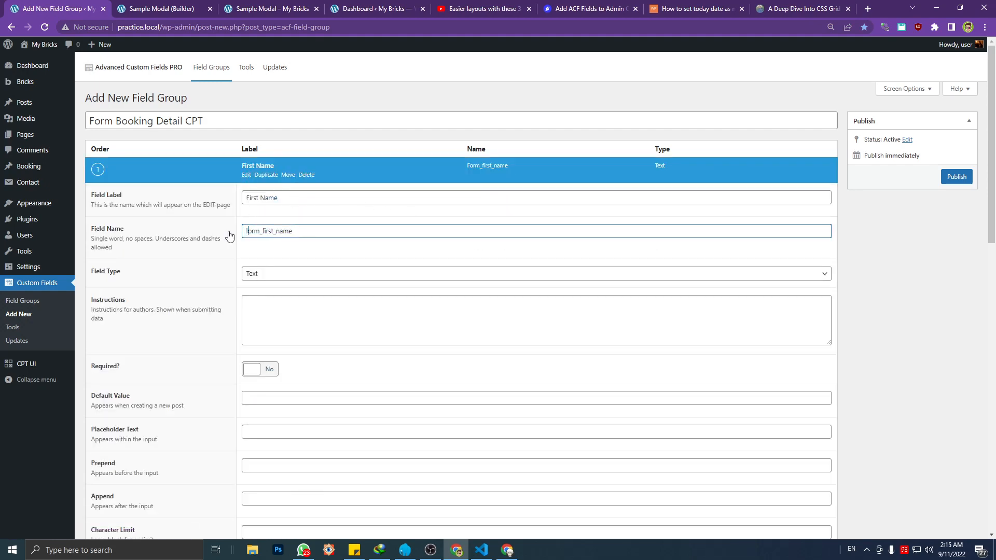
left_click(245, 177)
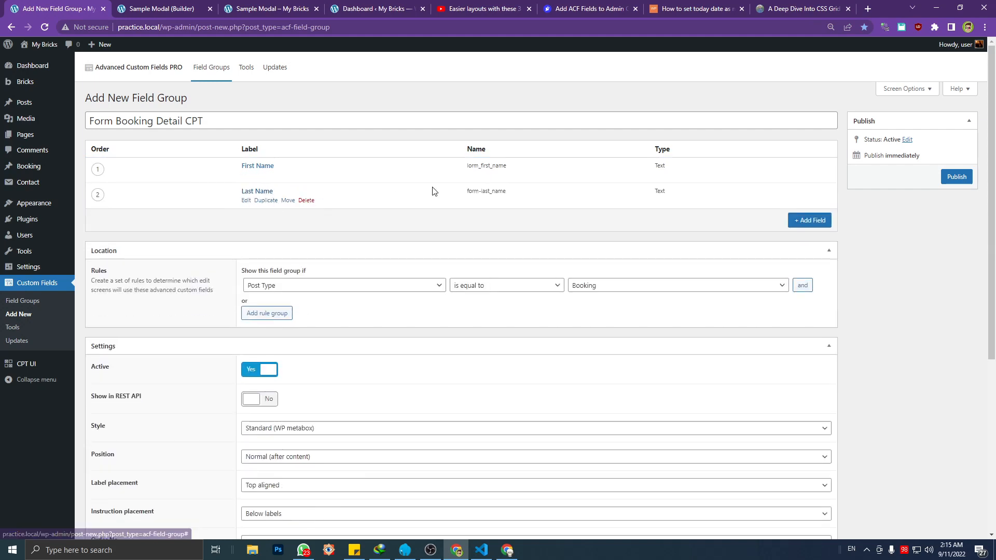
Change the Last Name field's field name to form_last_name and collapse its settings
left_click(246, 200)
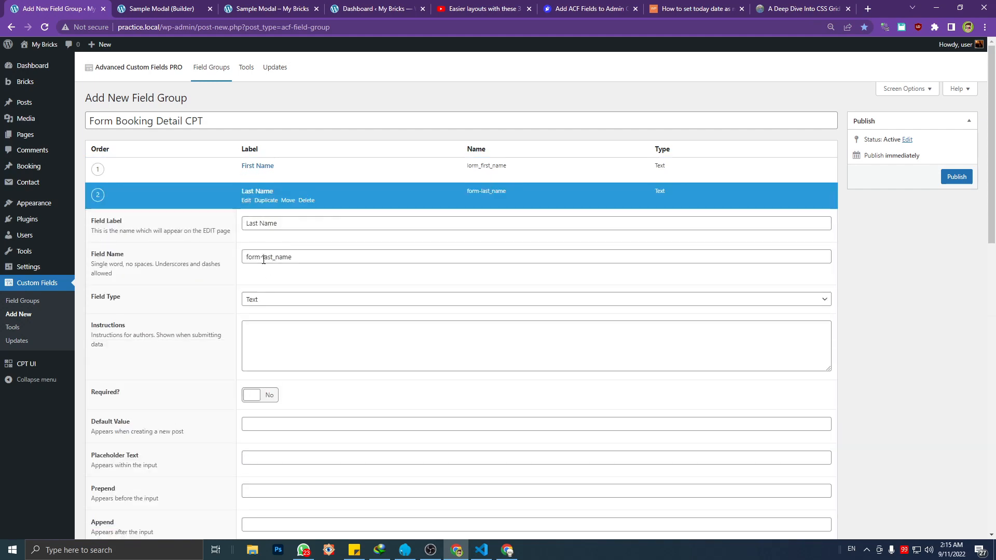
left_click(263, 258)
type("_")
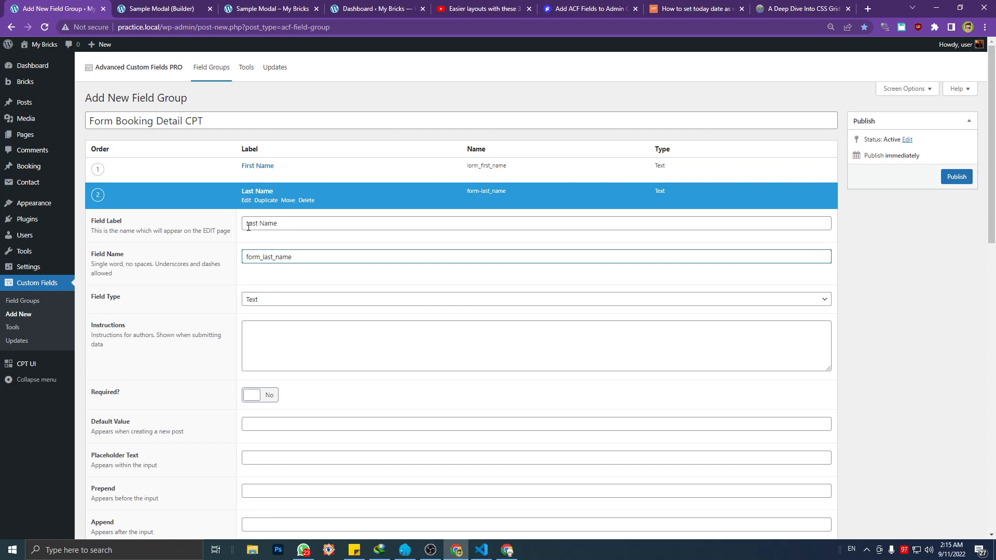
left_click(245, 201)
Check the booking form for its next input, and add a matching field with the label Email and the field name form_email
left_click(194, 5)
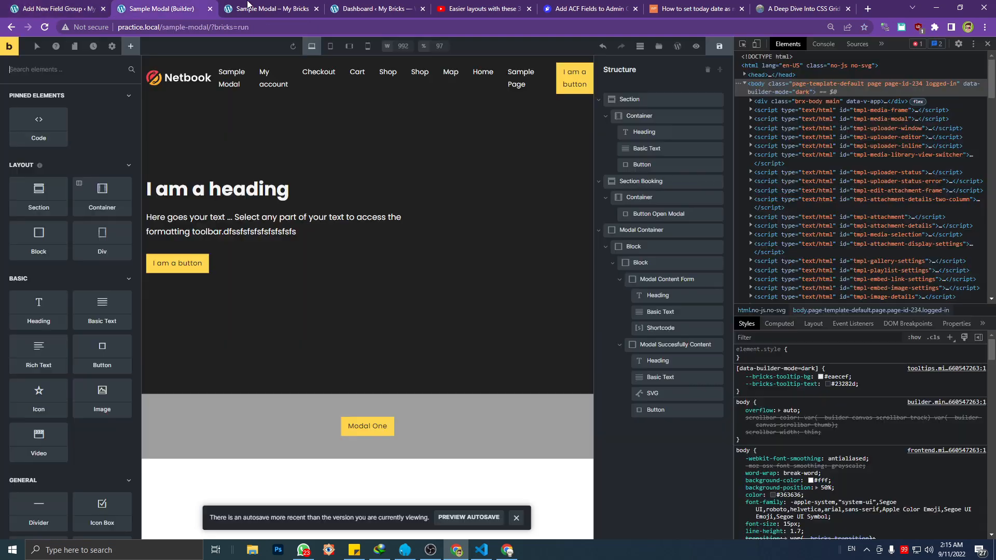
left_click(248, 5)
left_click(256, 290)
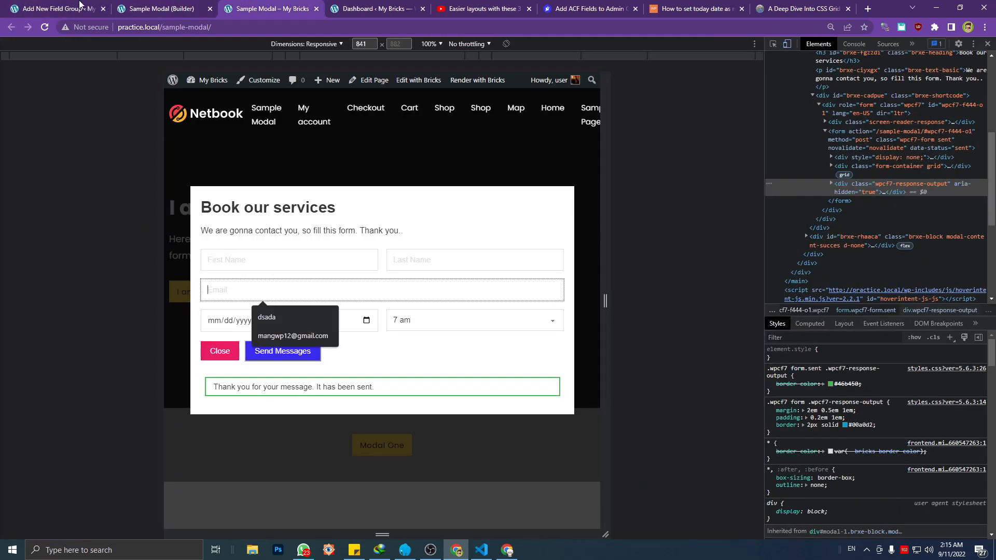
left_click(57, 9)
left_click(799, 226)
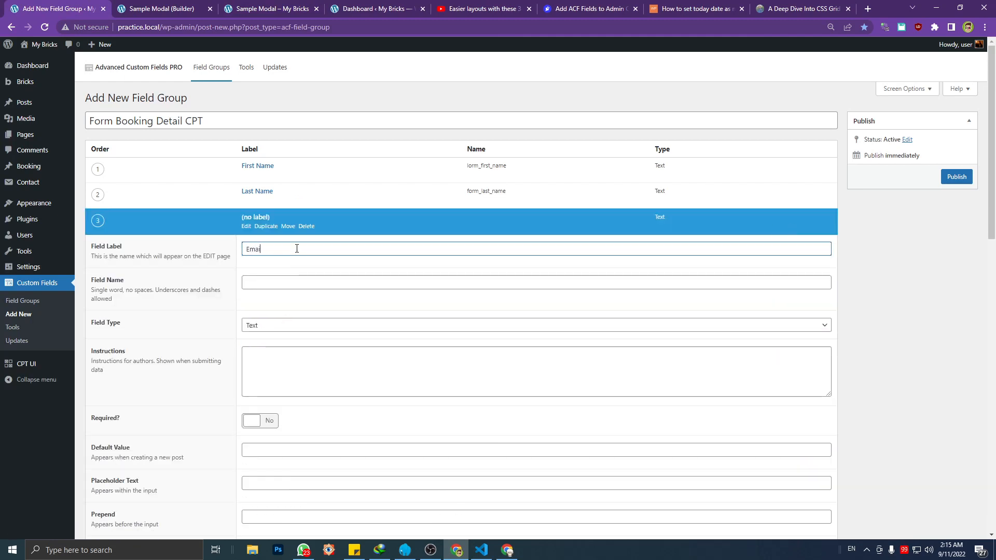
type("Email")
left_click(297, 284)
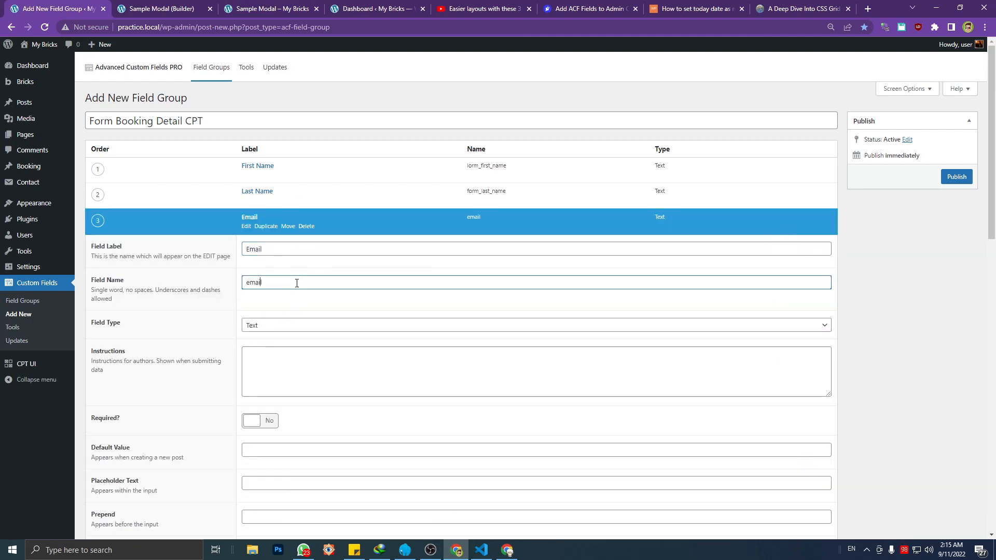
key("Home")
type("form")
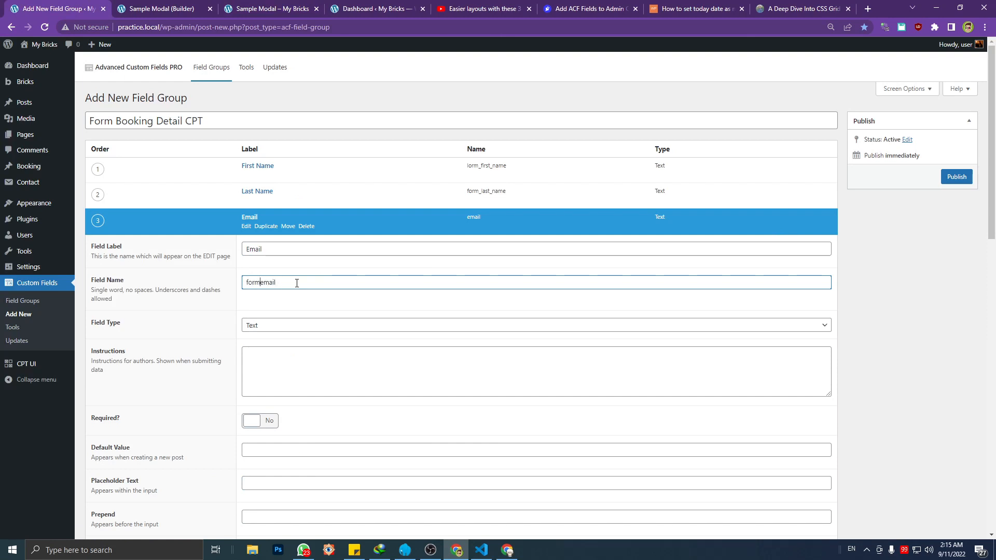
type("_")
Set the new field's type to Email and collapse its settings
left_click(289, 325)
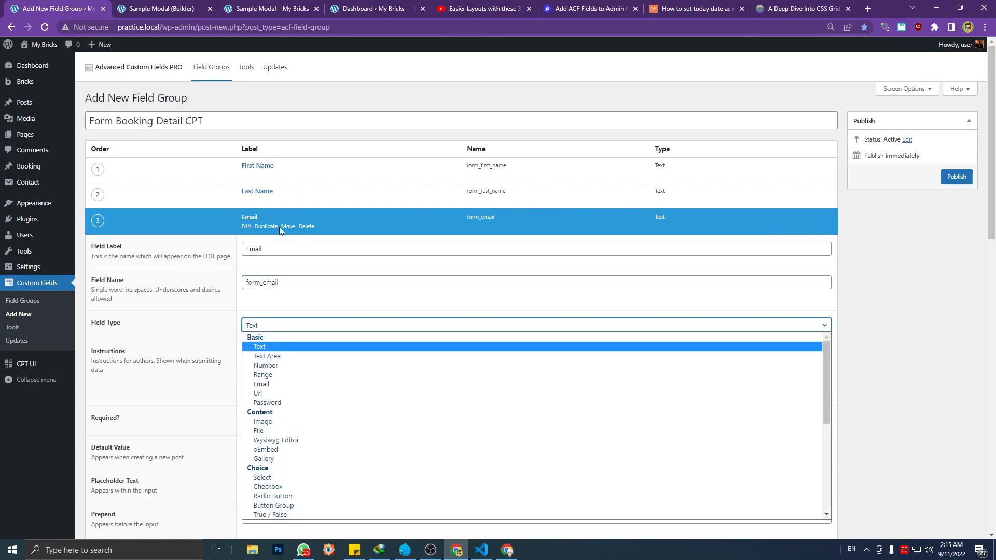
left_click(279, 385)
left_click(246, 226)
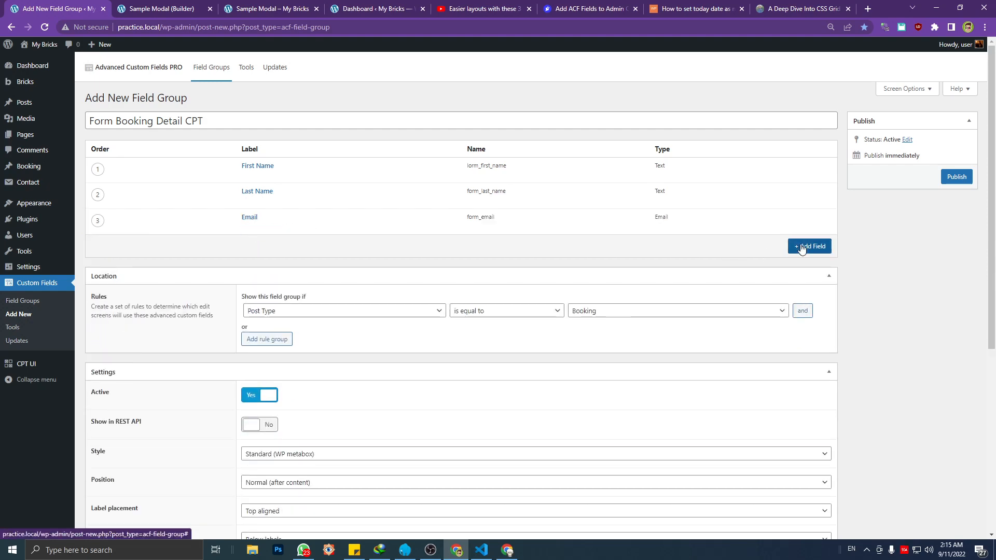
Check the booking form again, and add a fourth field to the group with the field type Date Picker
left_click(260, 7)
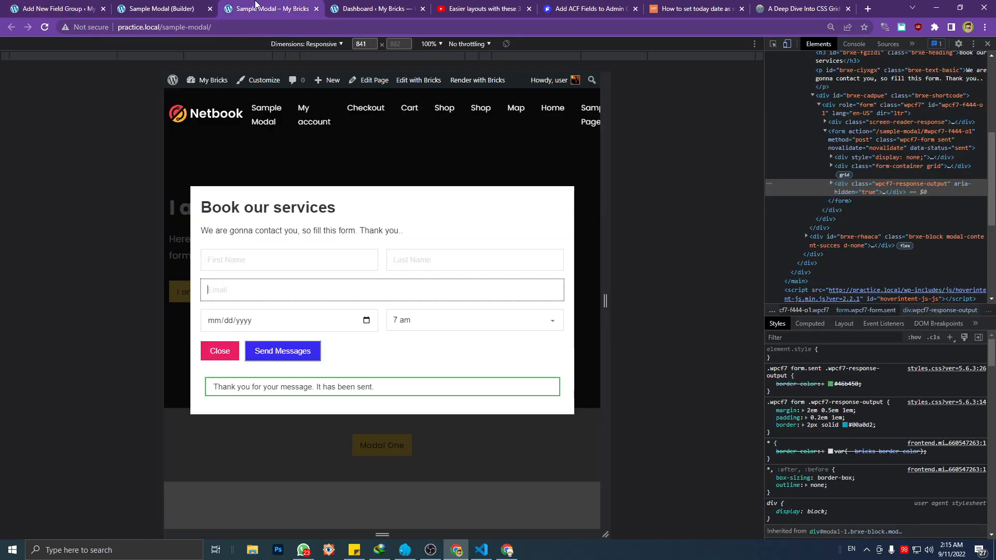
left_click(66, 5)
left_click(814, 247)
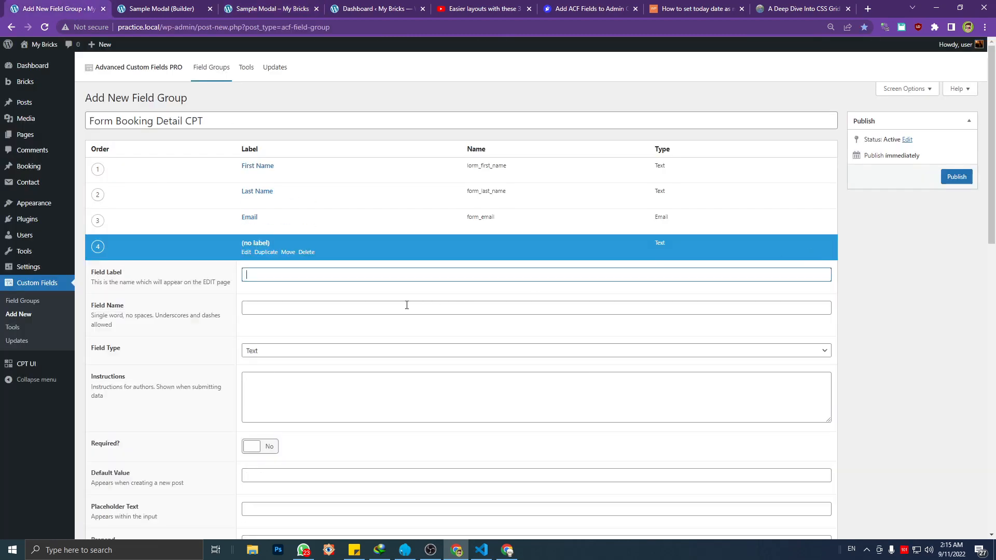
left_click(275, 351)
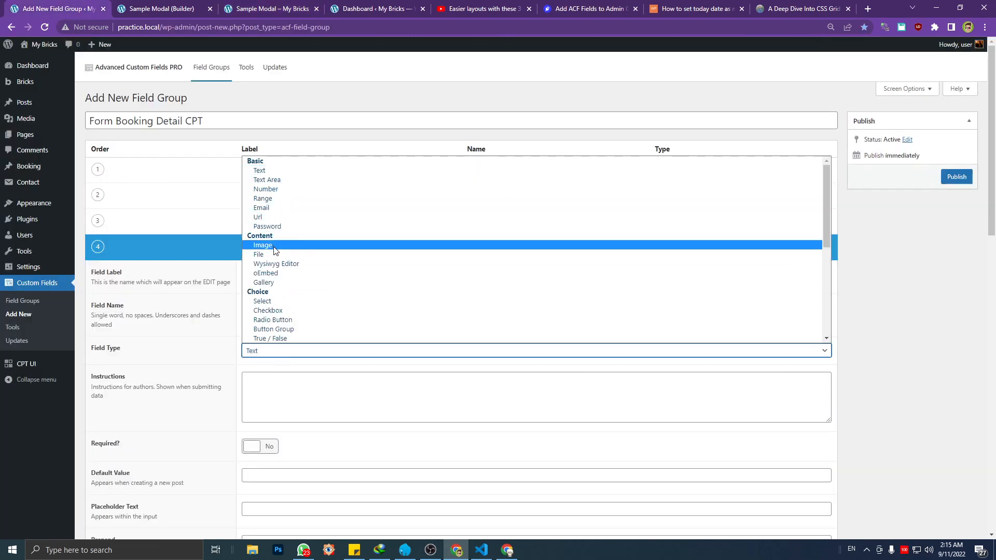
scroll(275, 250, "down", 2)
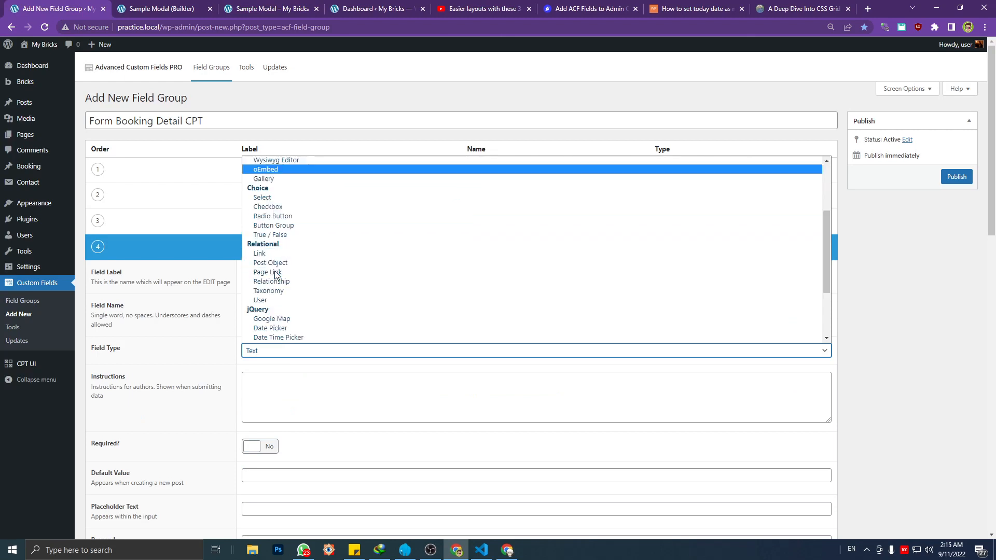
left_click(287, 328)
Check the date format on the booking form, and give the date picker field a custom display format starting with mm
scroll(303, 337, "down", 1)
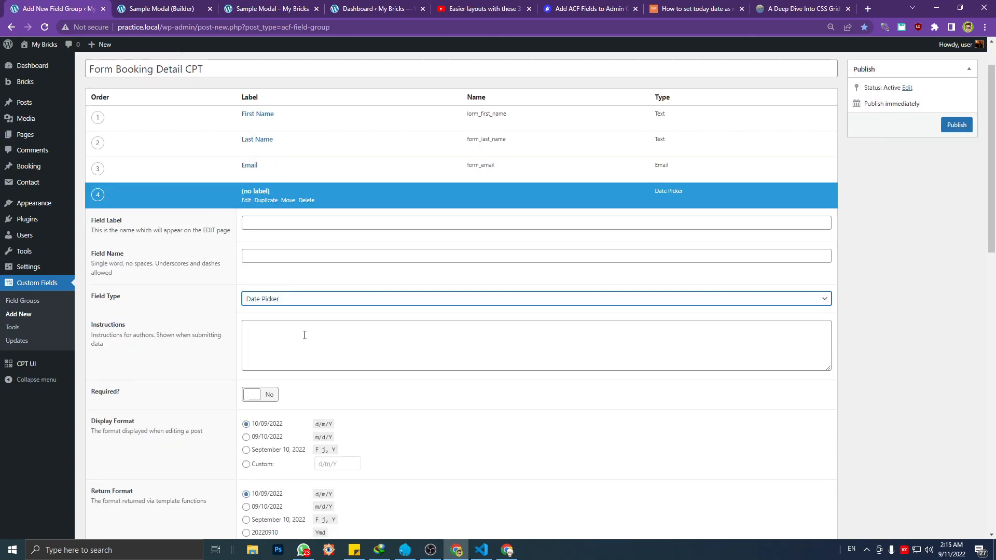
scroll(305, 335, "down", 2)
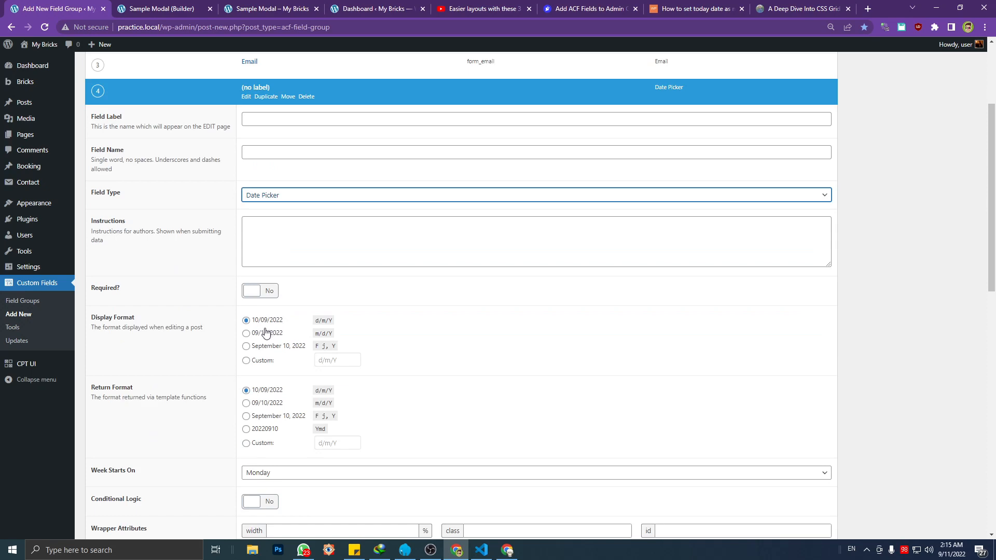
left_click(223, 5)
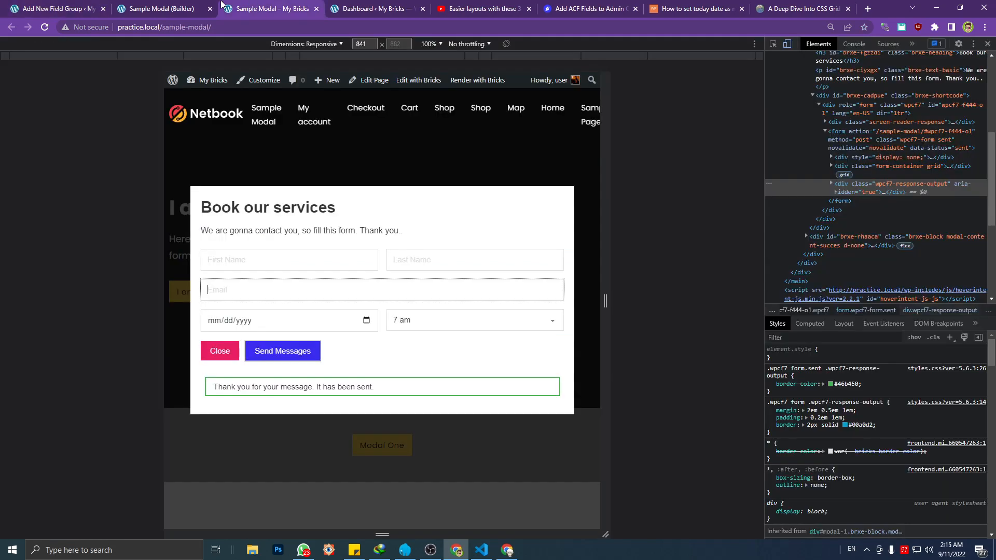
left_click(253, 320)
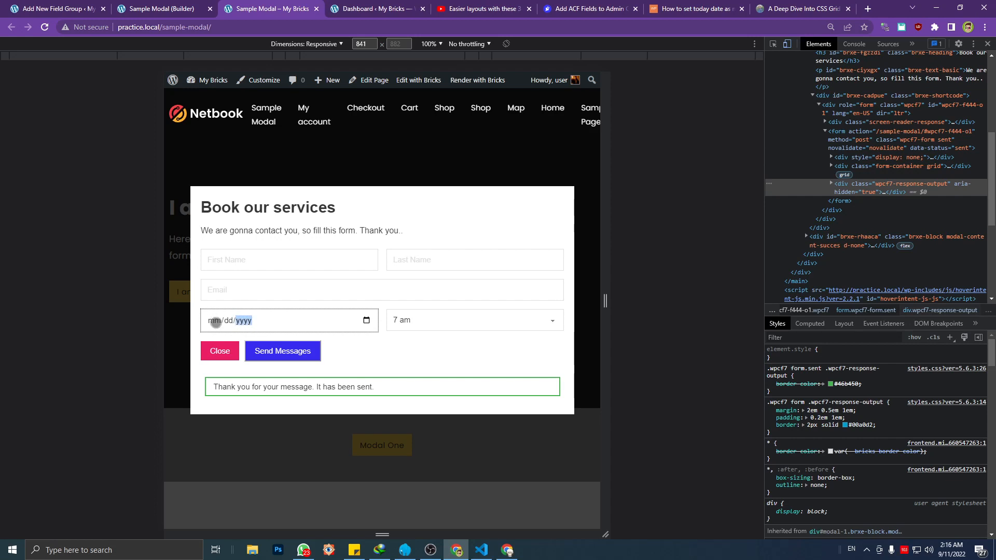
key("ctrl+1")
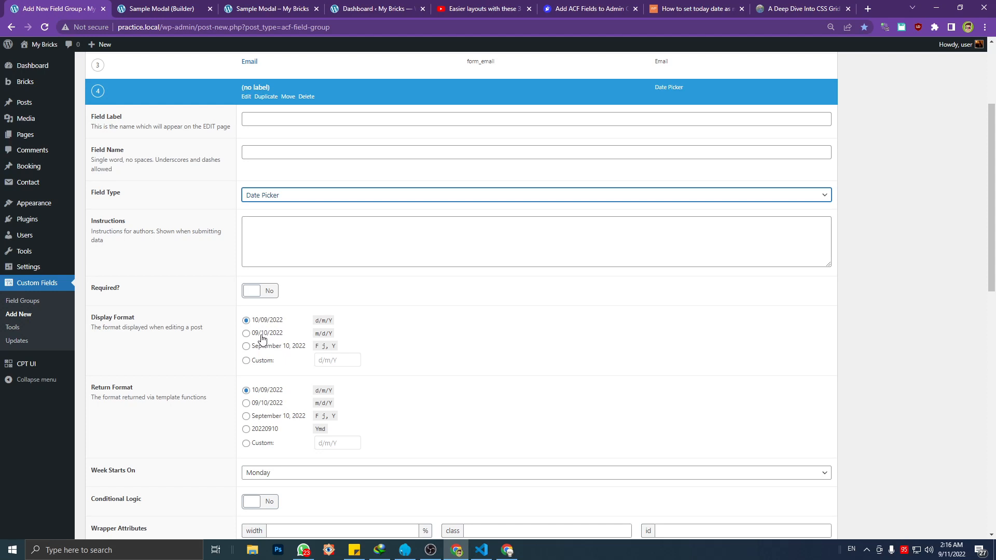
left_click(261, 362)
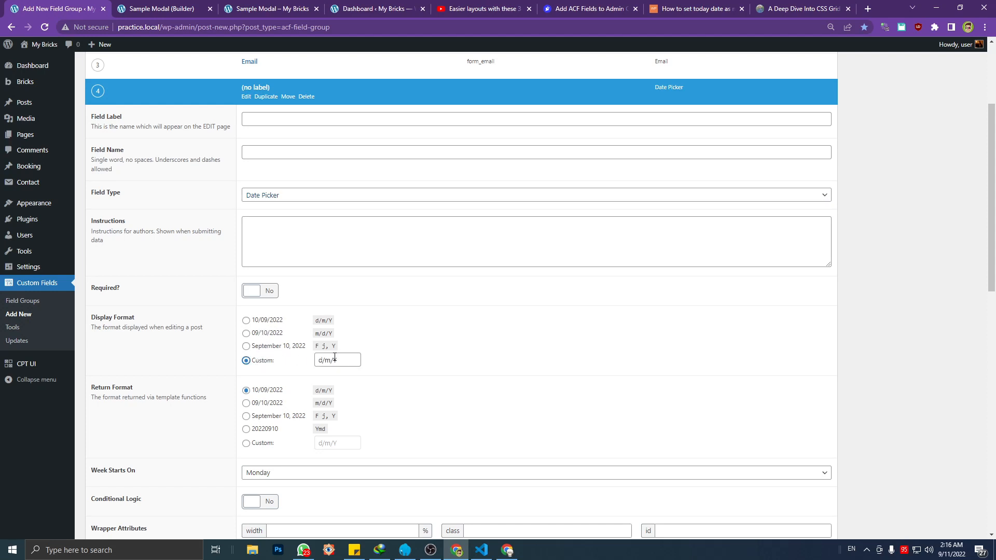
left_click(282, 365)
type("m/")
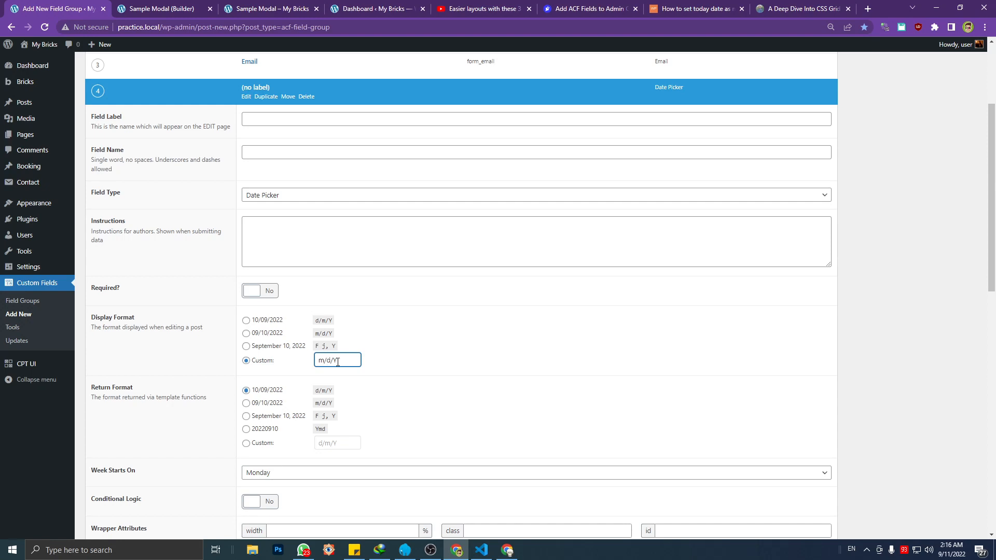
Compare the date format with the booking form, and set the date picker's display and return formats to m/d/Y
left_click(174, 5)
left_click(238, 5)
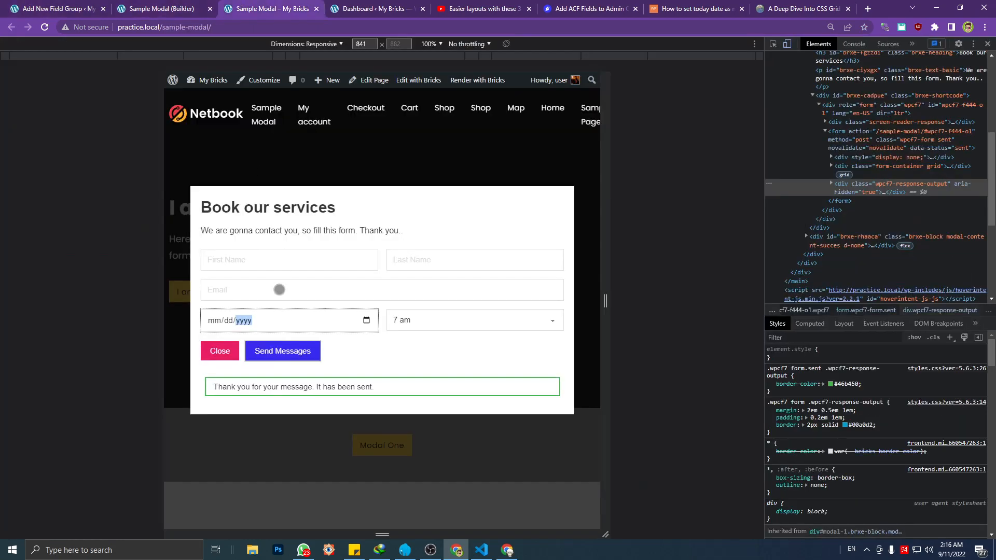
left_click(39, 7)
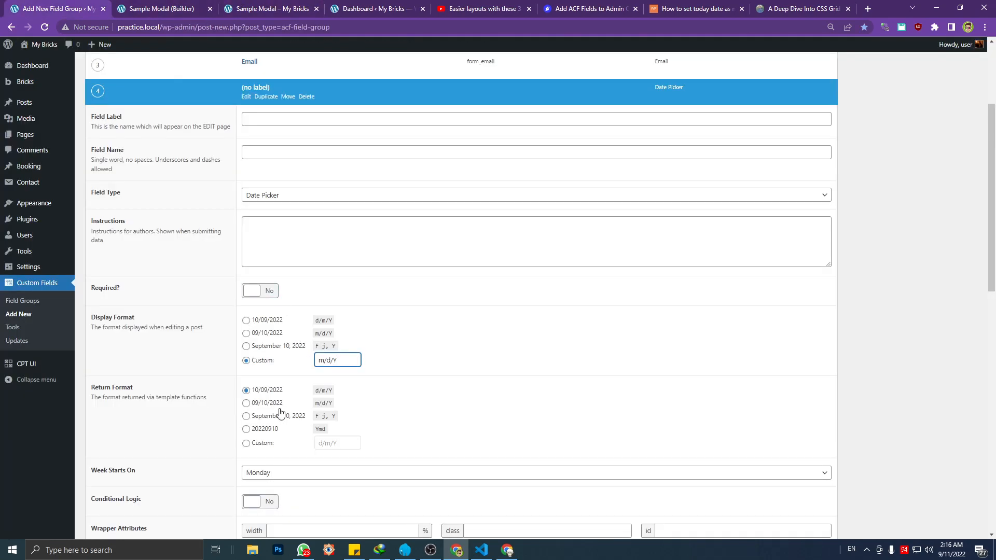
left_click_drag(342, 361, 288, 363)
left_click(332, 443)
left_click(248, 334)
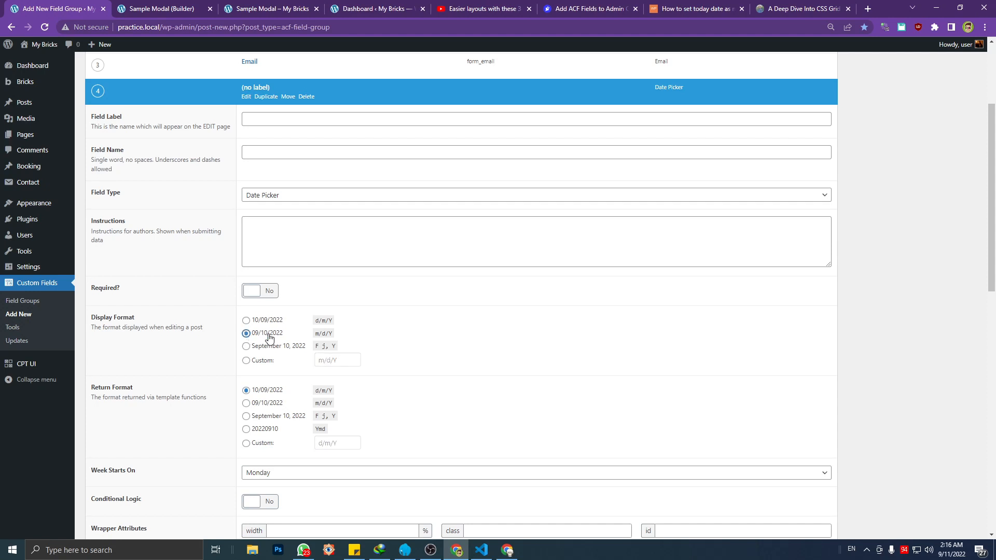
left_click(248, 403)
scroll(286, 338, "down", 2)
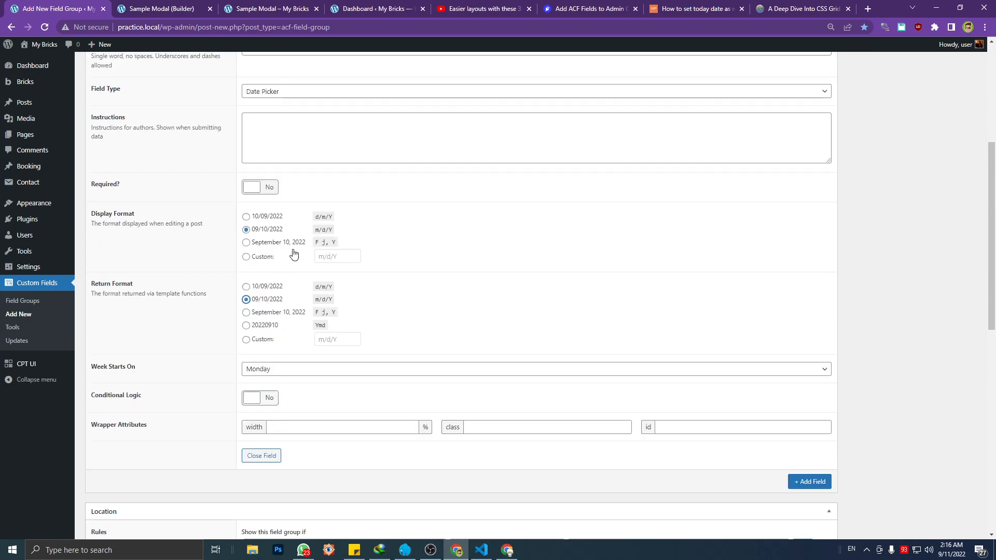
Label the date picker field Booking Date, name it form_booking_date, and collapse its settings
scroll(293, 254, "up", 3)
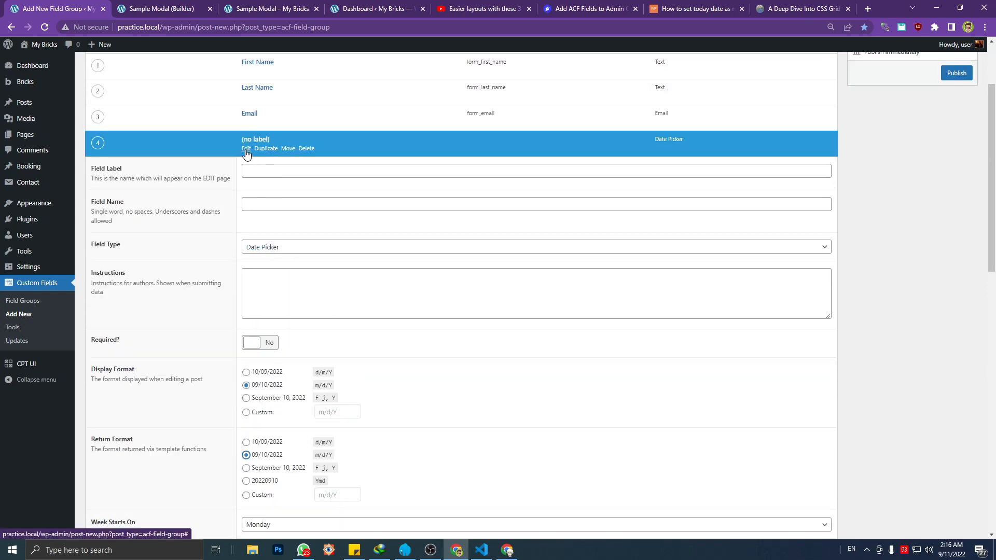
left_click(257, 171)
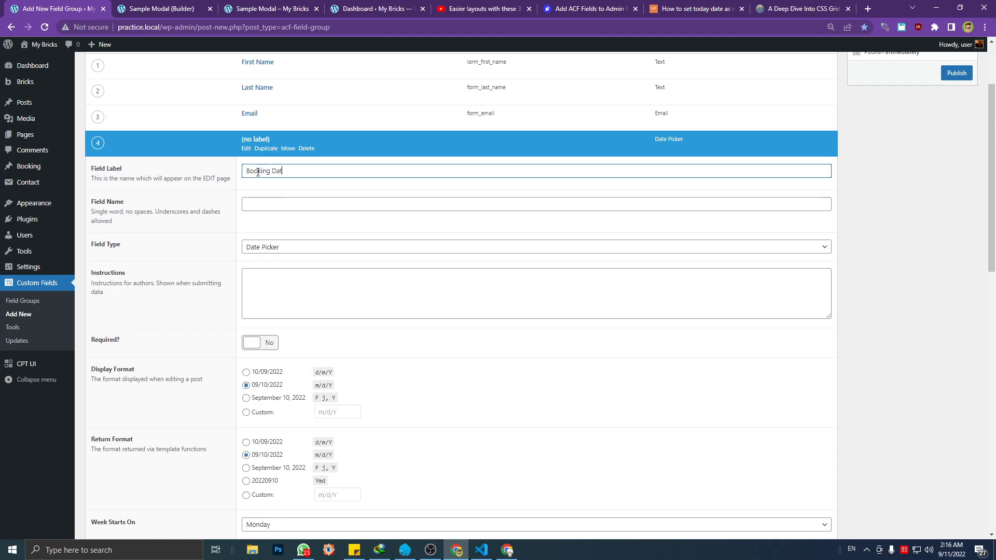
left_click(255, 203)
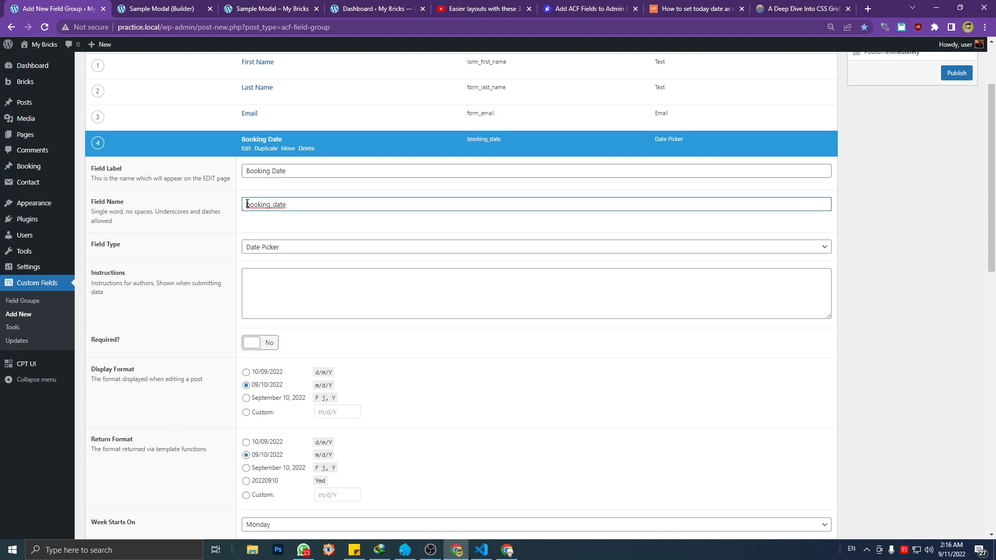
type("form_")
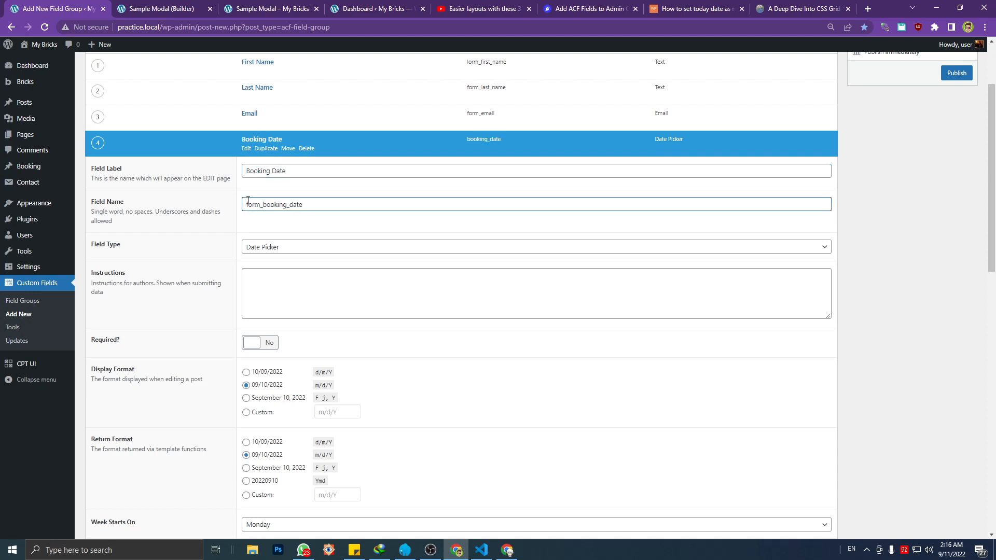
left_click(247, 149)
Add a fifth field with the label Booking Time and the field name form_booking_time
left_click(810, 168)
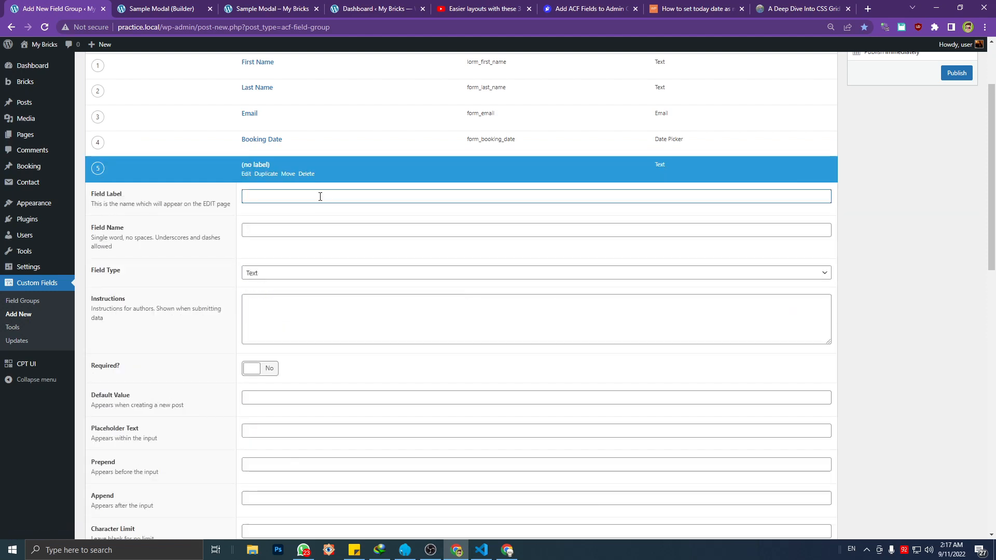
type("Booking Time")
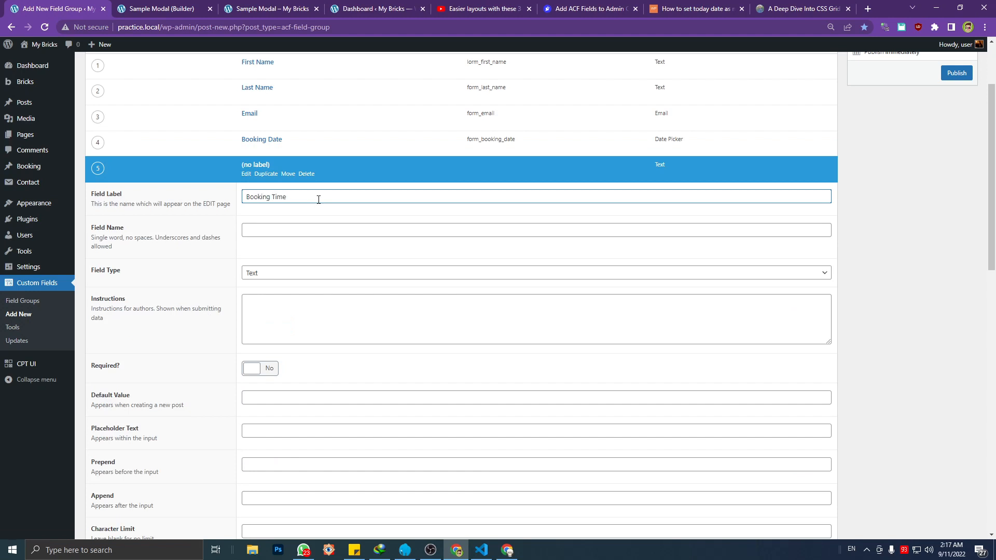
left_click(305, 228)
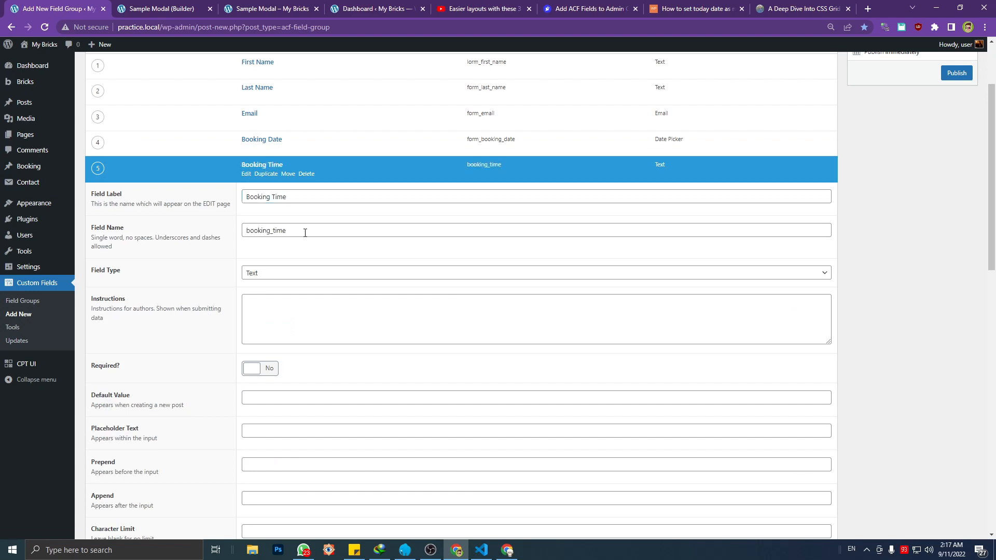
type("form_")
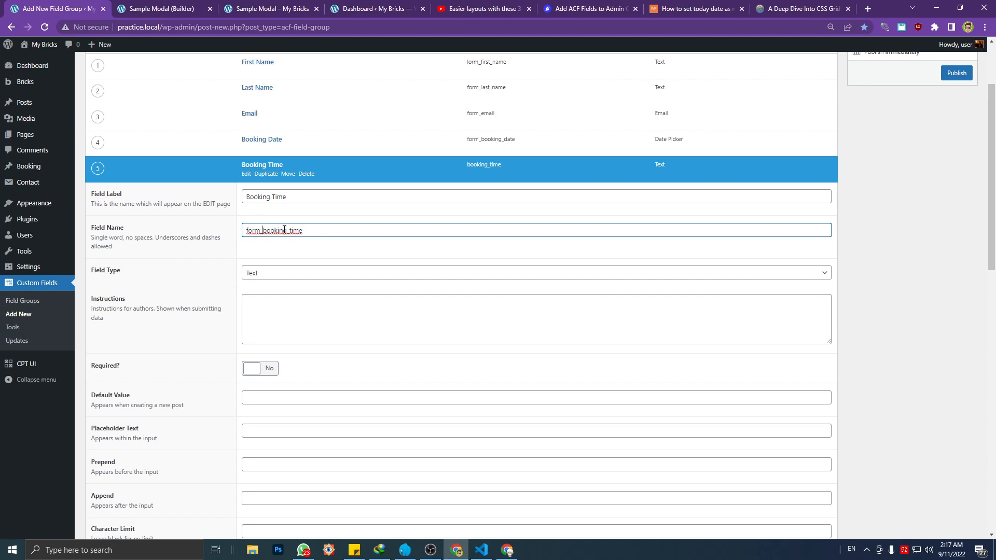
left_click(302, 201)
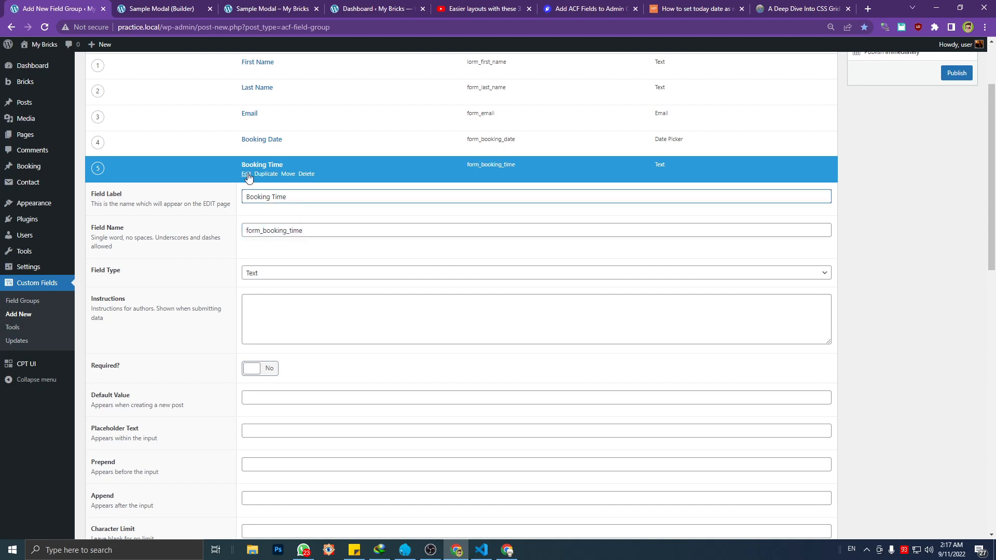
Set the Booking Time field's type to Time Picker and review its display and return formats
left_click(263, 274)
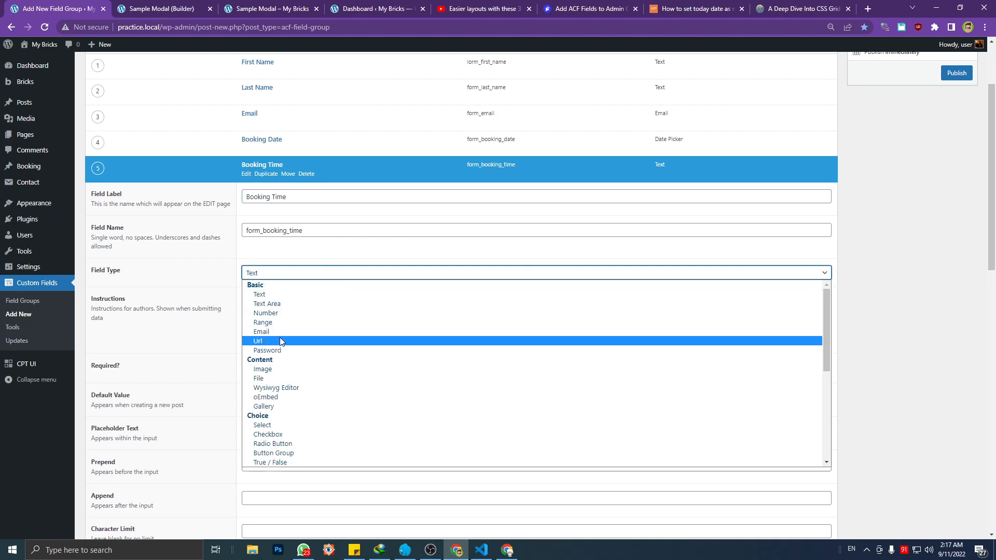
scroll(282, 355, "down", 4)
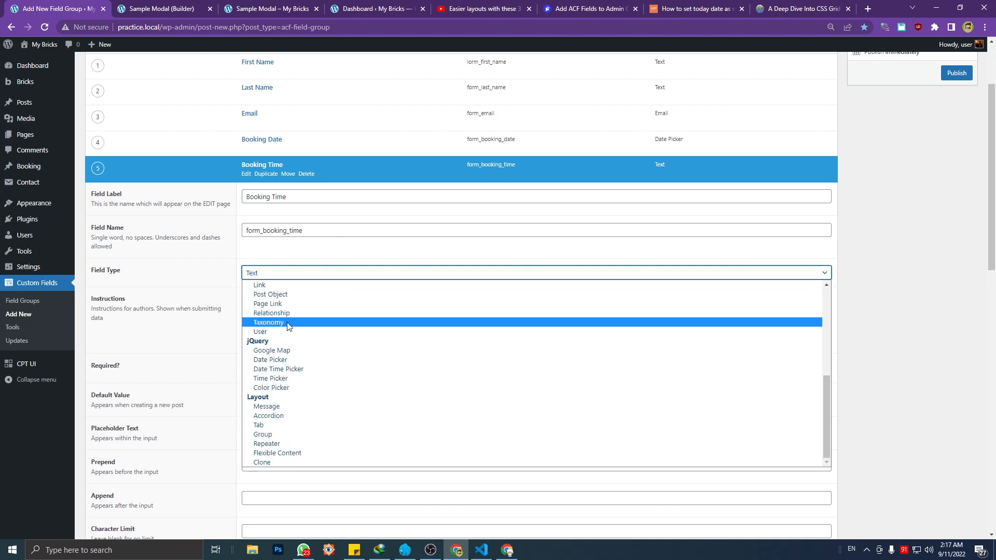
scroll(289, 326, "up", 5)
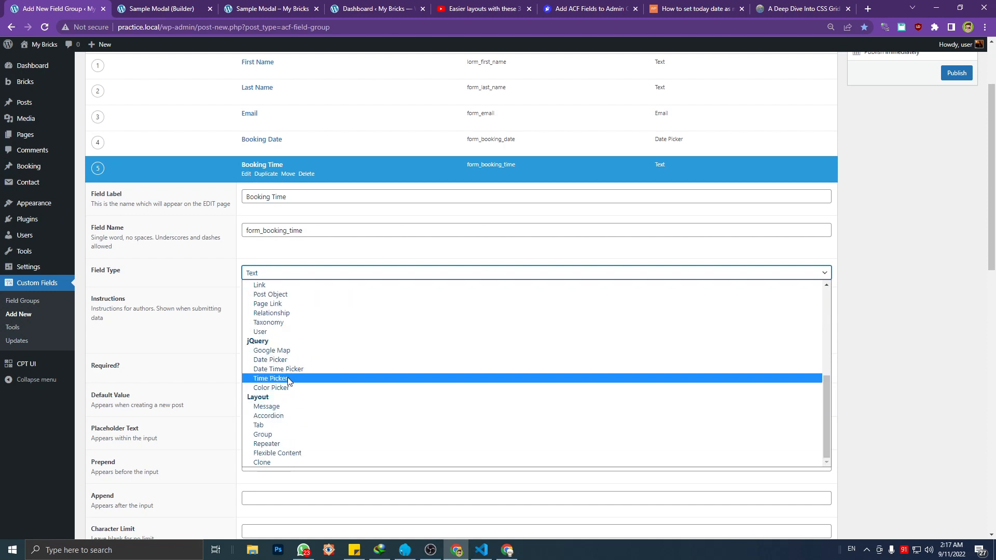
left_click(287, 379)
scroll(309, 372, "down", 3)
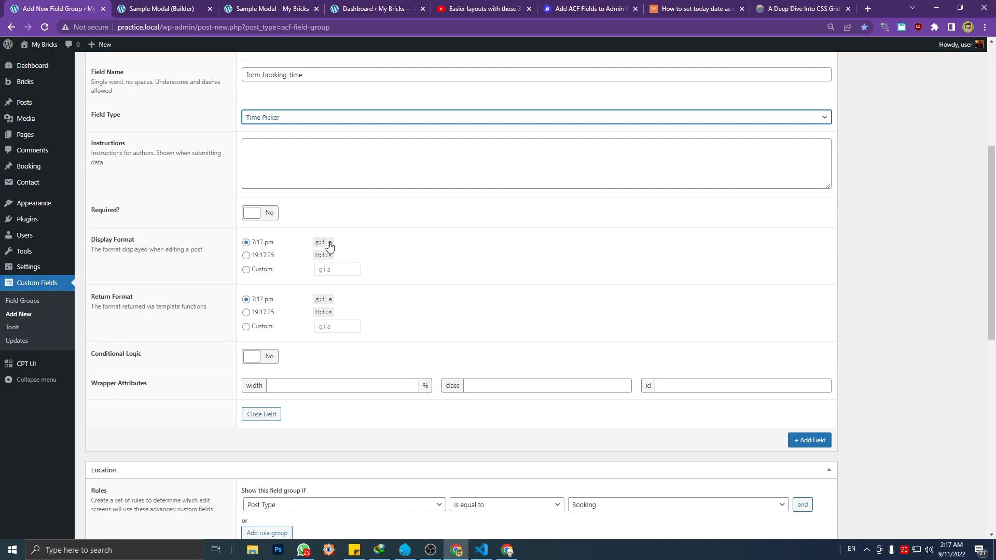
Check the time options on the booking form against the Time Picker formats
left_click(310, 4)
left_click(431, 318)
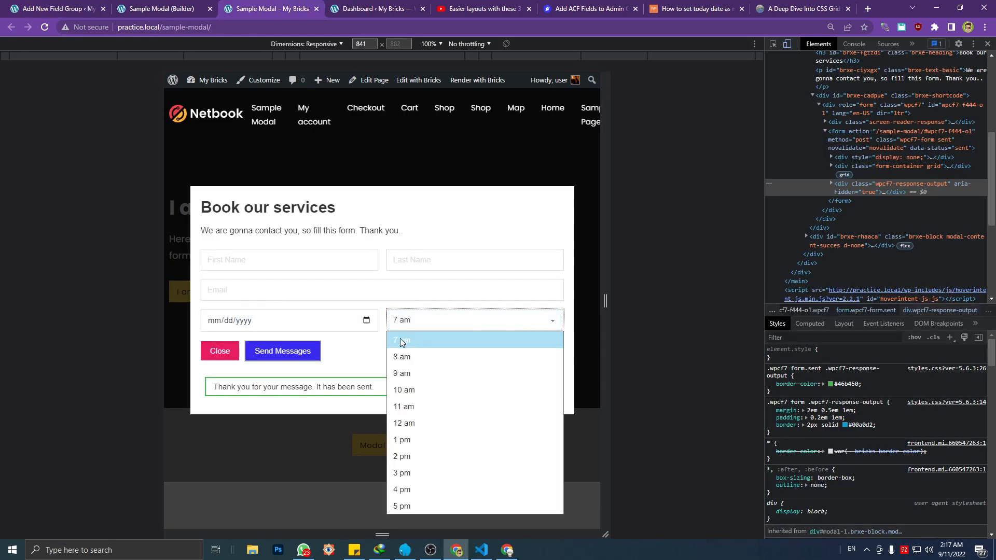
left_click(167, 4)
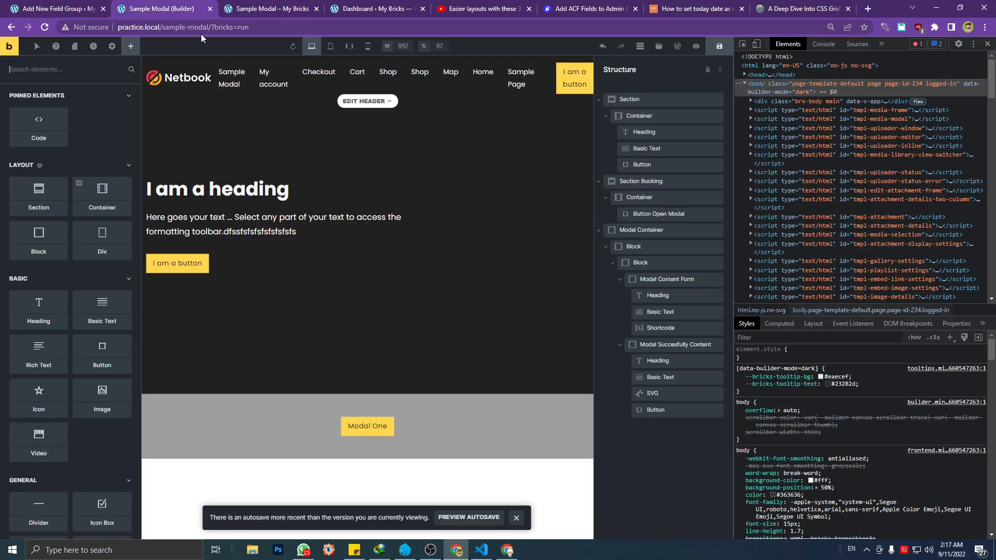
left_click(59, 4)
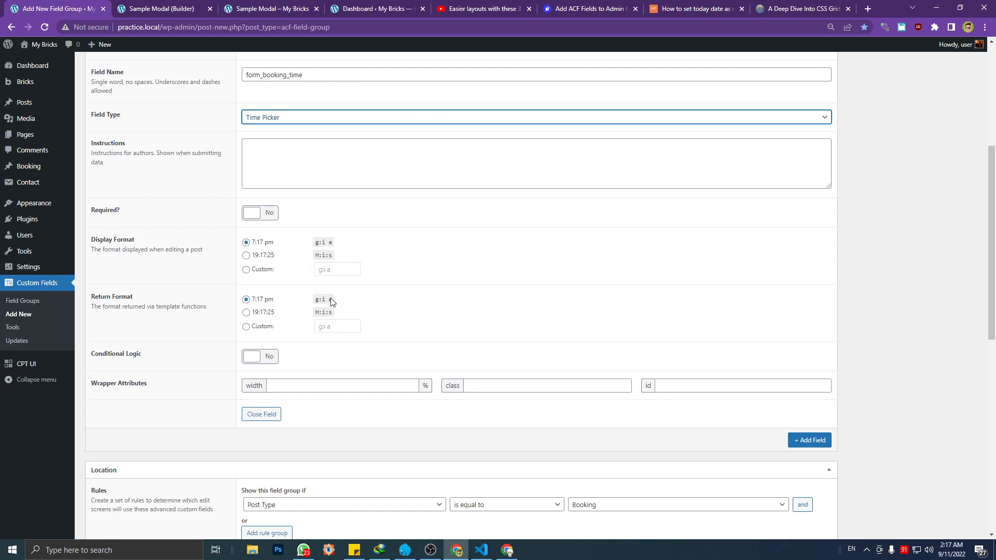
Collapse the Booking Time field's settings and publish the Form Booking Detail CPT field group
scroll(615, 309, "up", 5)
left_click(247, 279)
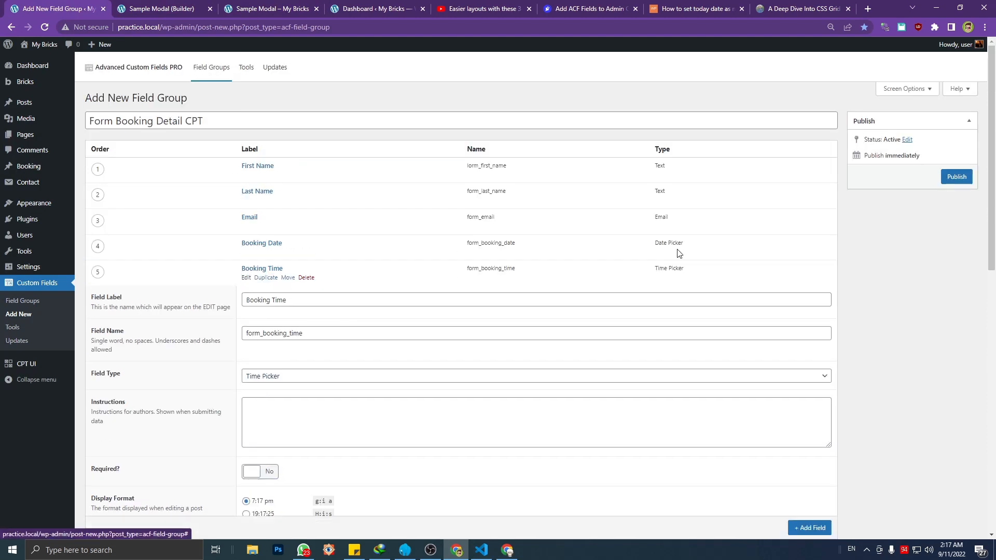
left_click(956, 177)
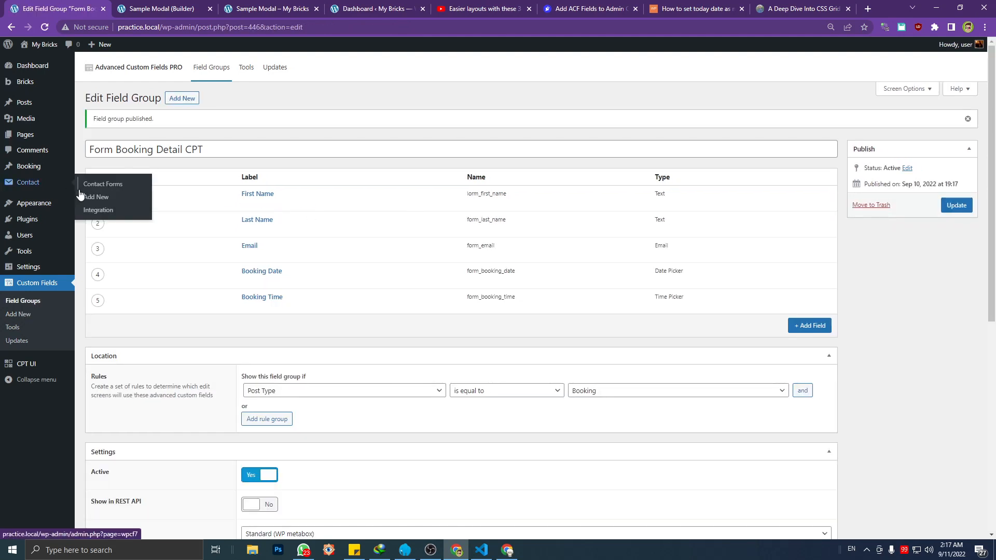
Open a new Booking entry in a separate tab and check its content editor and custom fields
mouse_move(63, 167)
middle_click(107, 181)
left_click(149, 9)
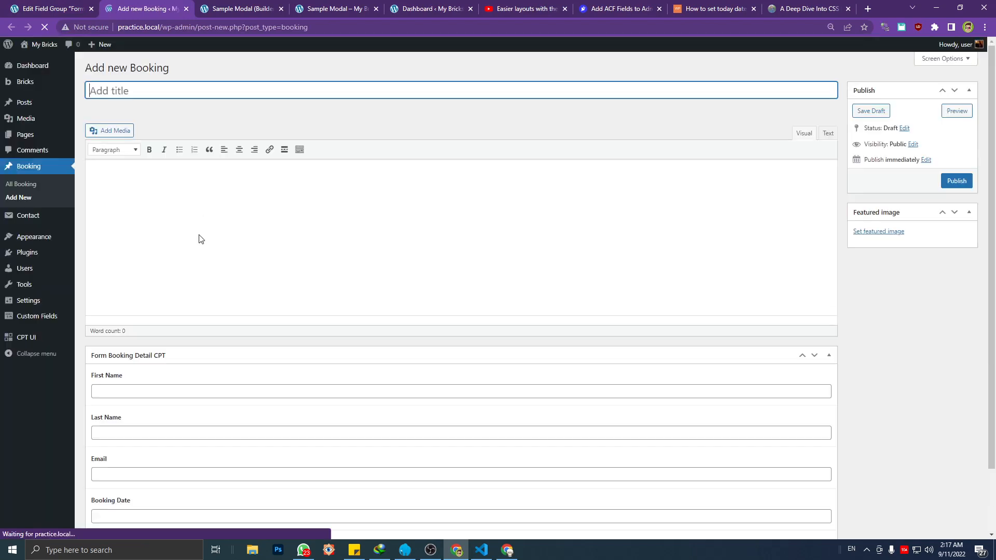
left_click(187, 179)
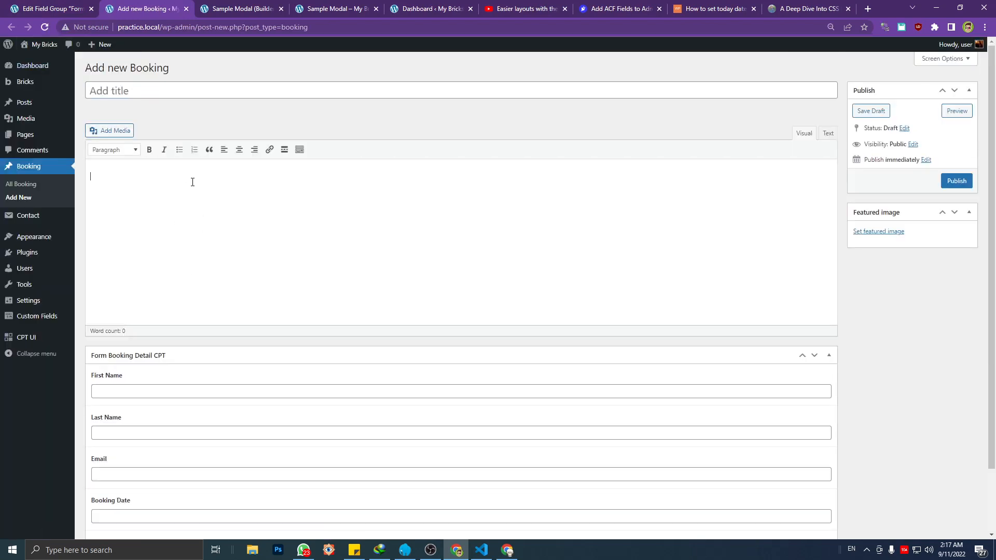
left_click(154, 192)
Hide the Featured Image and Content Editor from the Booking edit screen, and update the field group
left_click(51, 8)
scroll(313, 281, "down", 6)
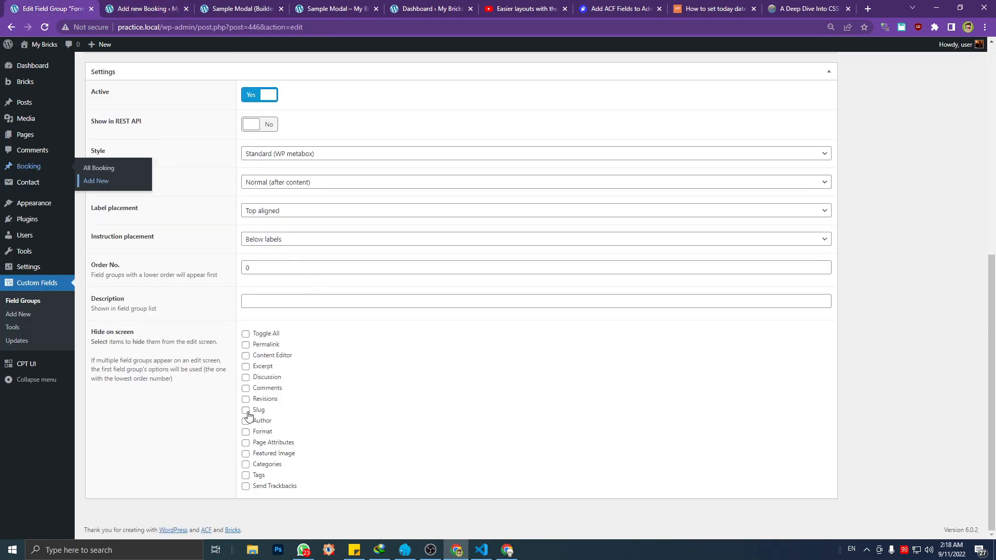
left_click(245, 454)
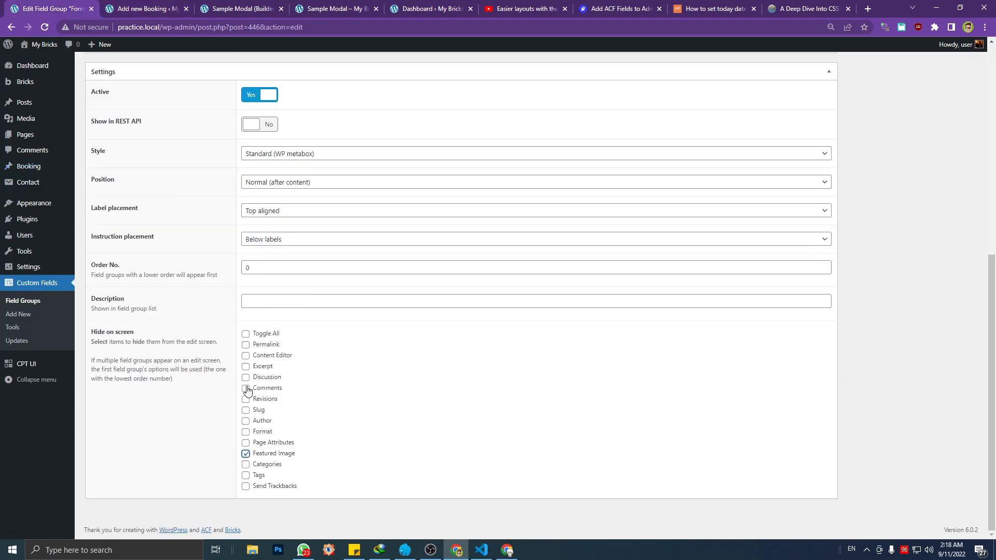
left_click(246, 357)
scroll(797, 190, "up", 5)
left_click(956, 85)
Make sure the field group update is saved, and reload the new Booking page
left_click(174, 8)
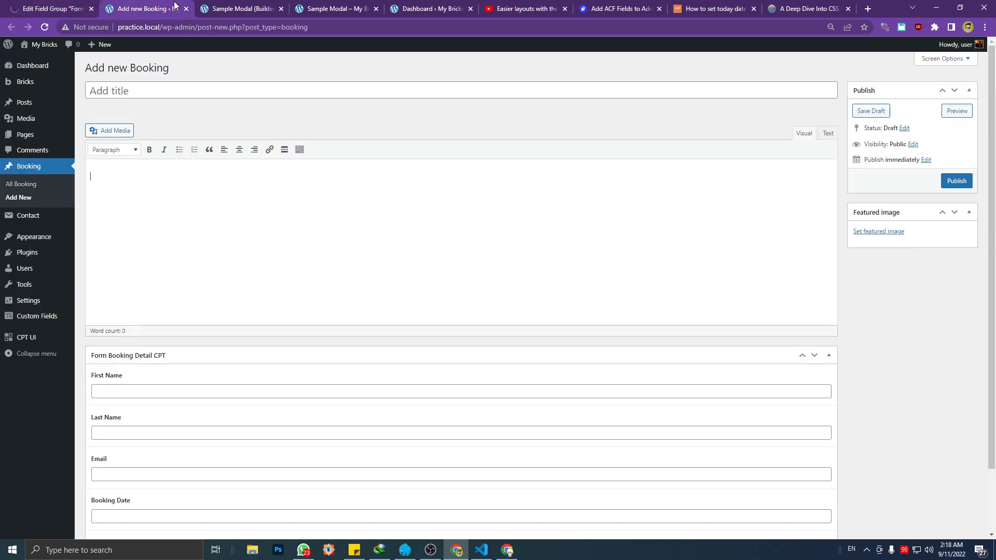
left_click(52, 8)
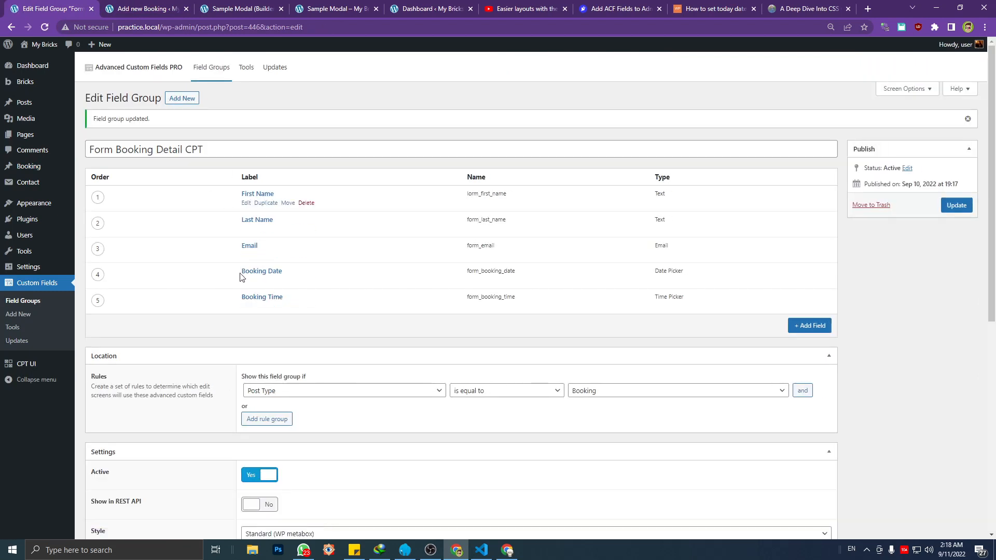
left_click(124, 11)
left_click(232, 26)
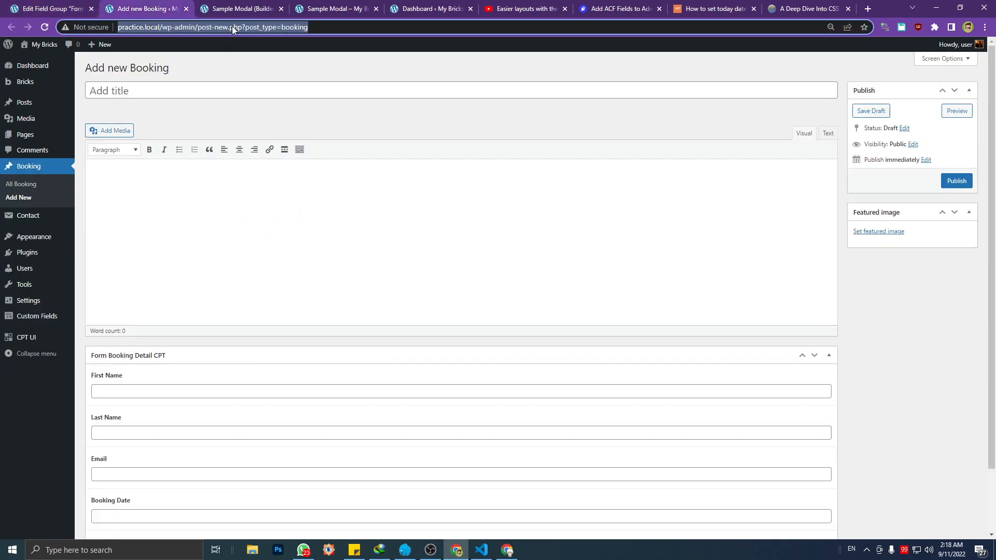
key("Return")
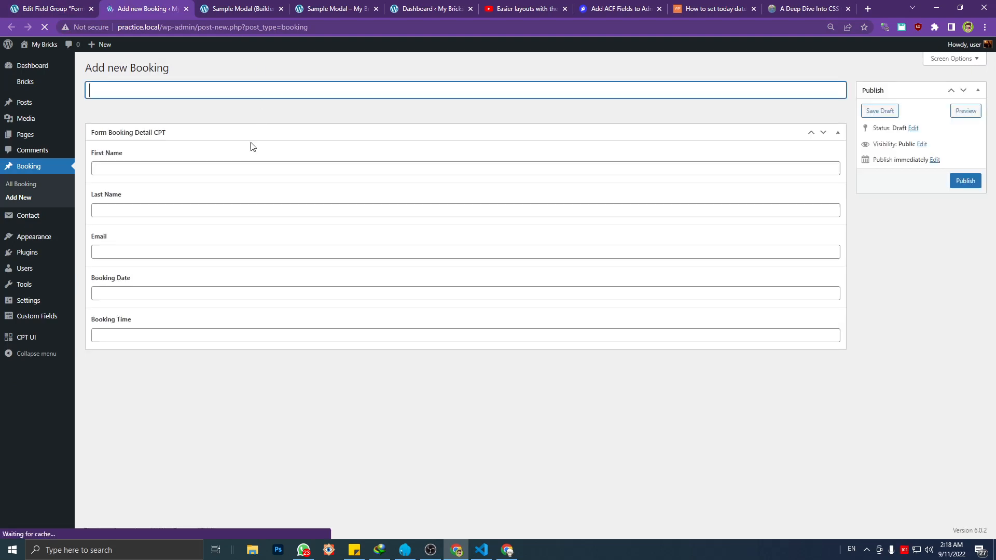
Test the Booking Date and Booking Time pickers on the new Booking page without choosing values
left_click(138, 293)
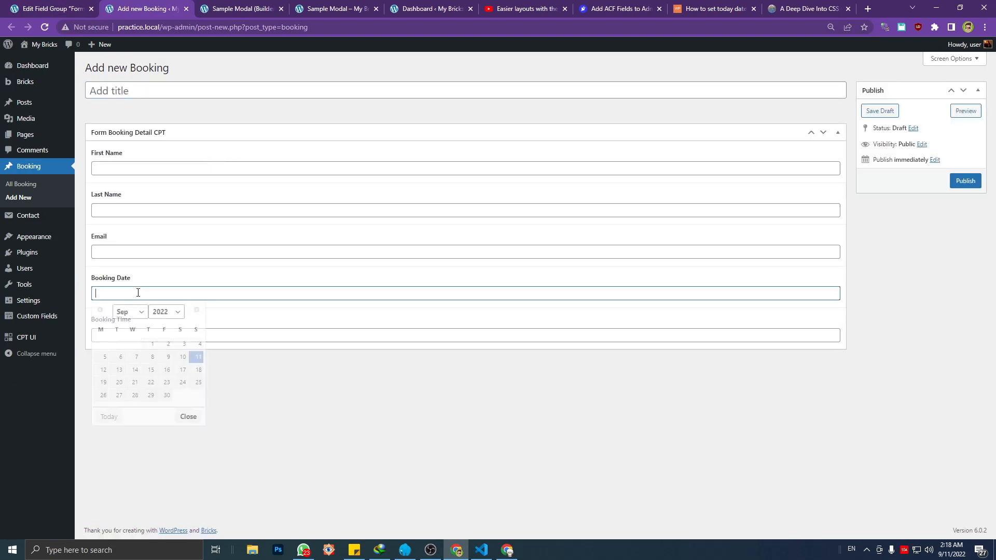
left_click(286, 376)
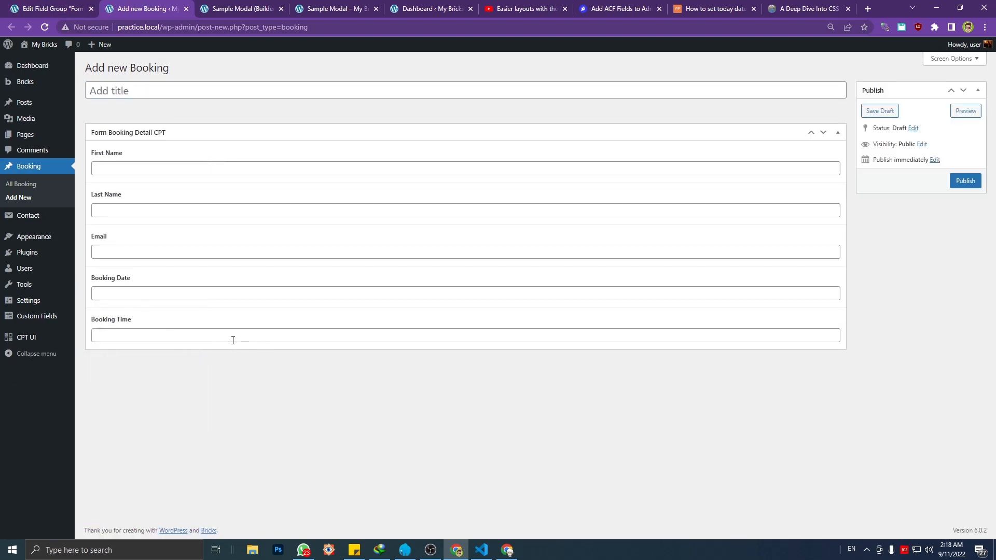
left_click(231, 336)
left_click(238, 387)
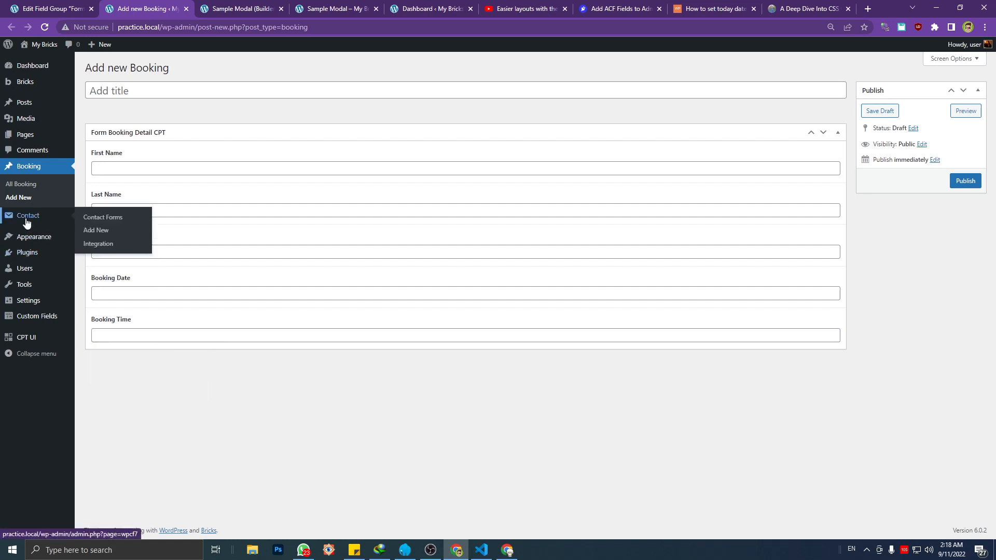
Activate the Post My CF7 Form plugin from the installed plugins list
left_click(105, 254)
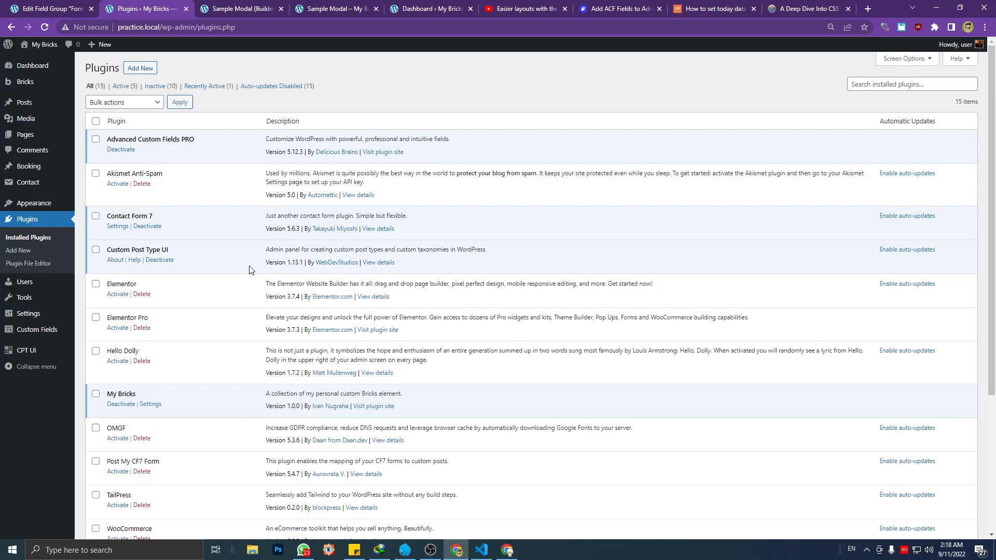
scroll(209, 314, "down", 2)
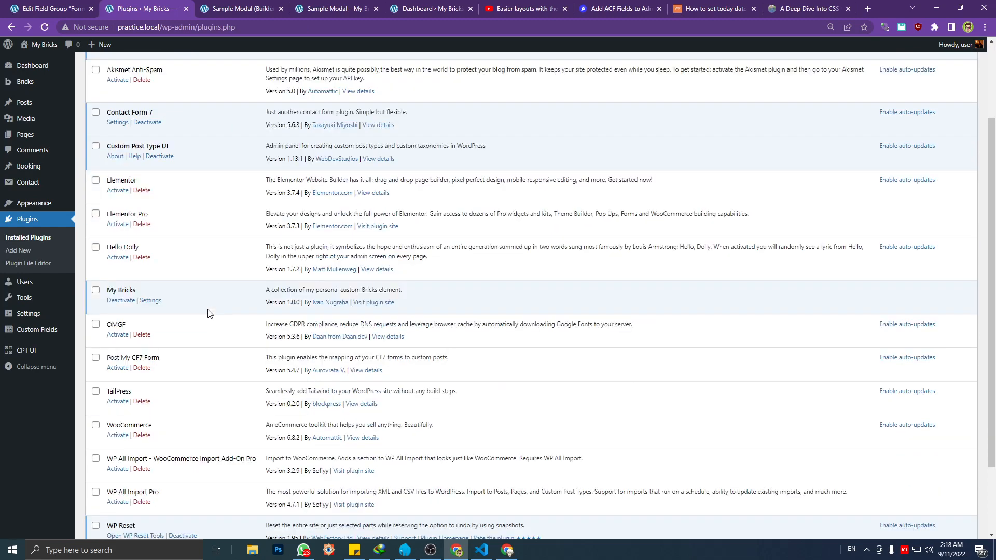
scroll(181, 325, "down", 2)
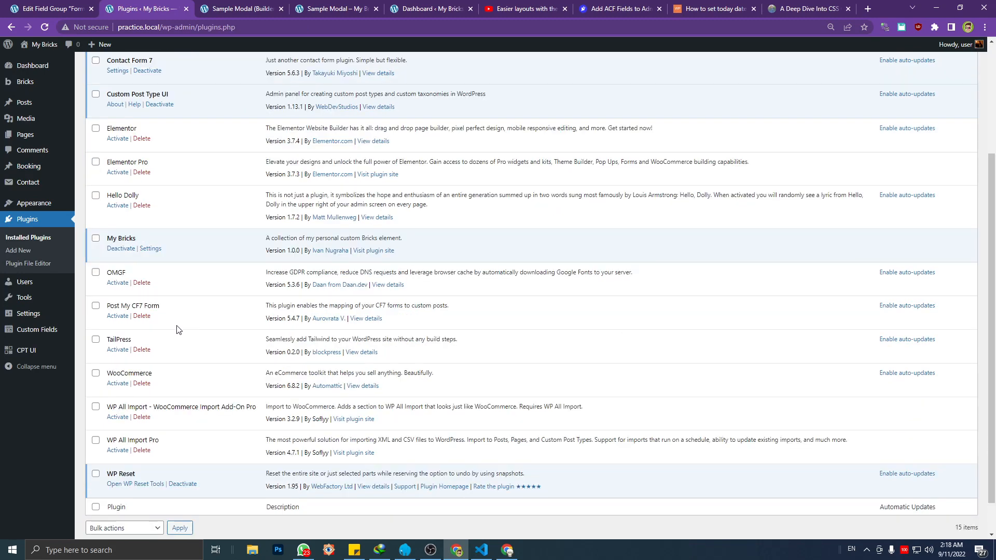
scroll(136, 327, "up", 1)
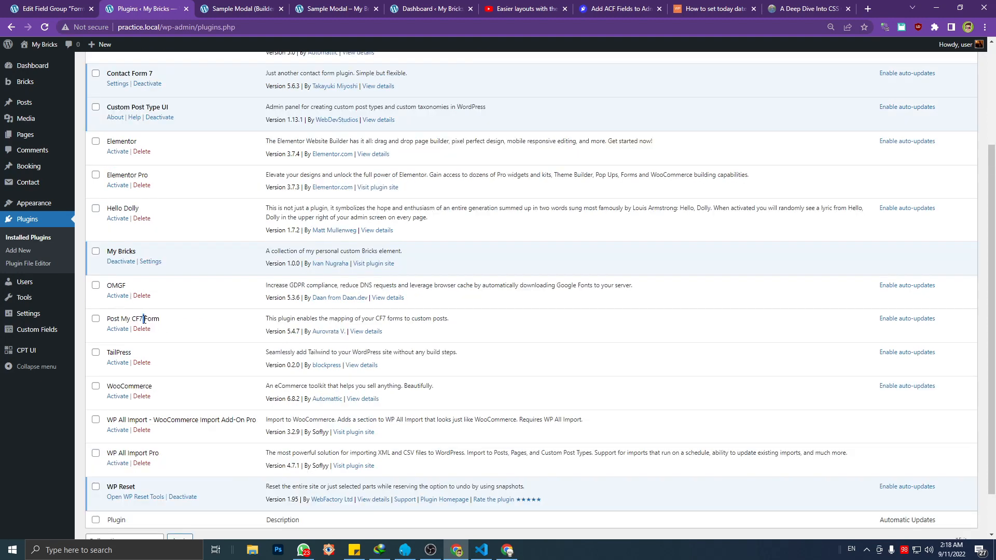
double_click(152, 319)
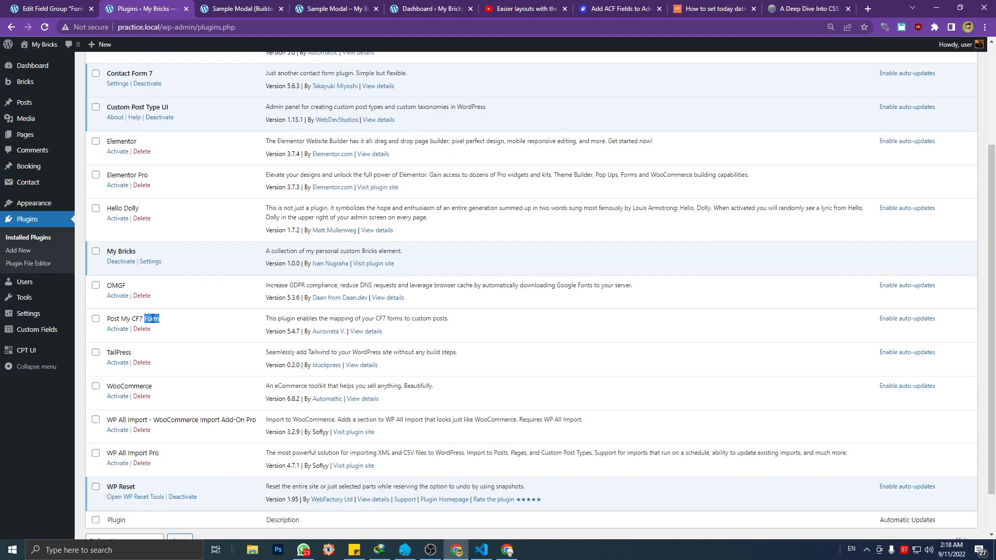
left_click(124, 329)
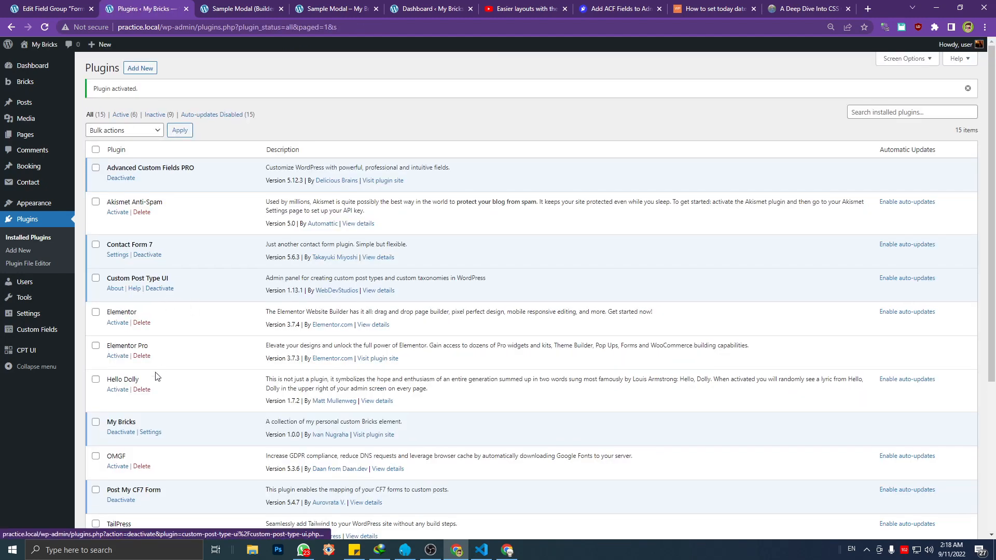
scroll(157, 376, "down", 1)
Open the Booking Form contact form for editing and show its Form to post mapping settings
mouse_move(47, 213)
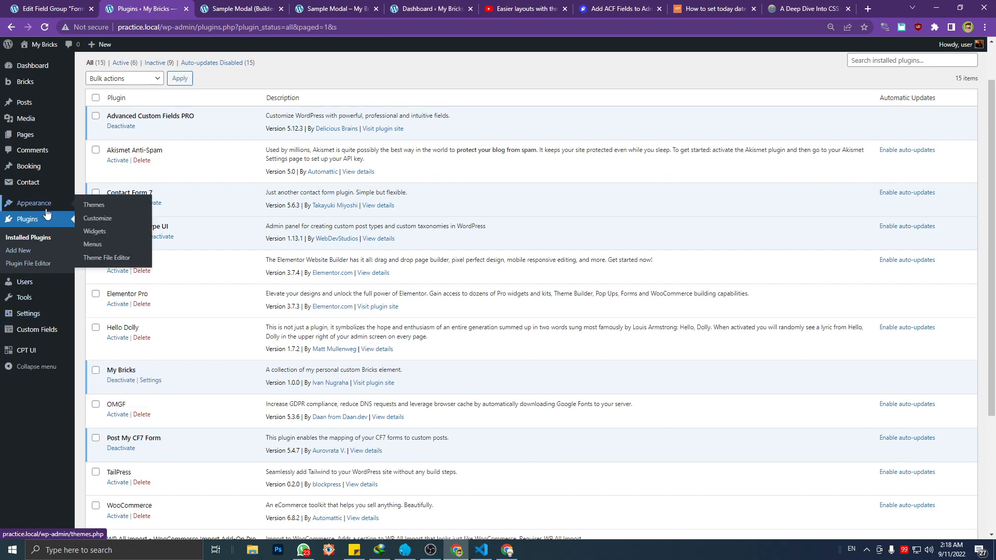
left_click(101, 184)
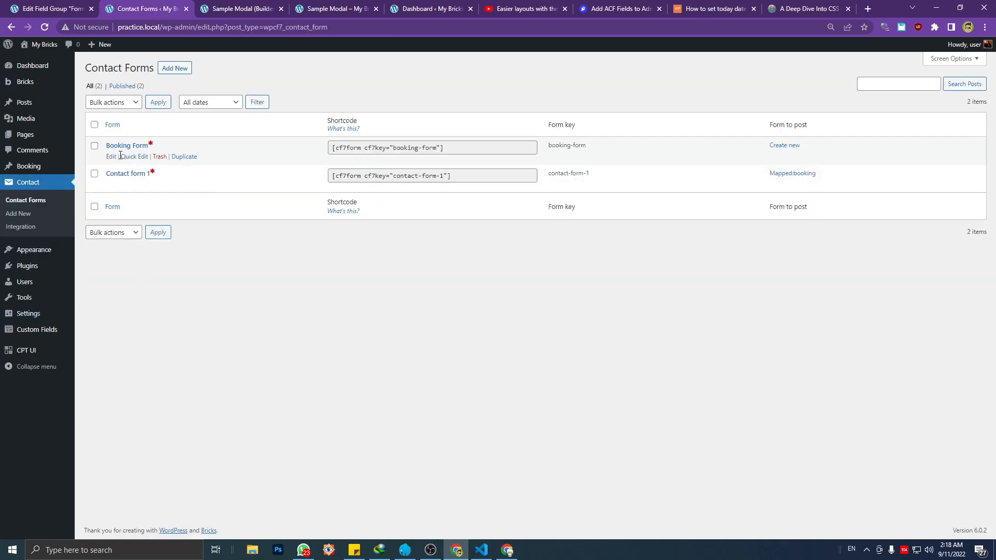
left_click(111, 156)
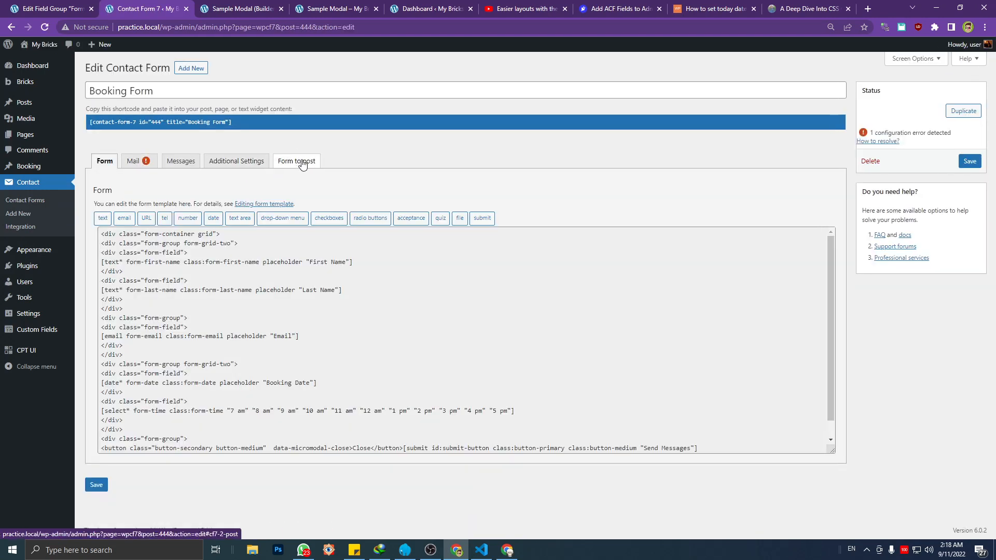
left_click(300, 162)
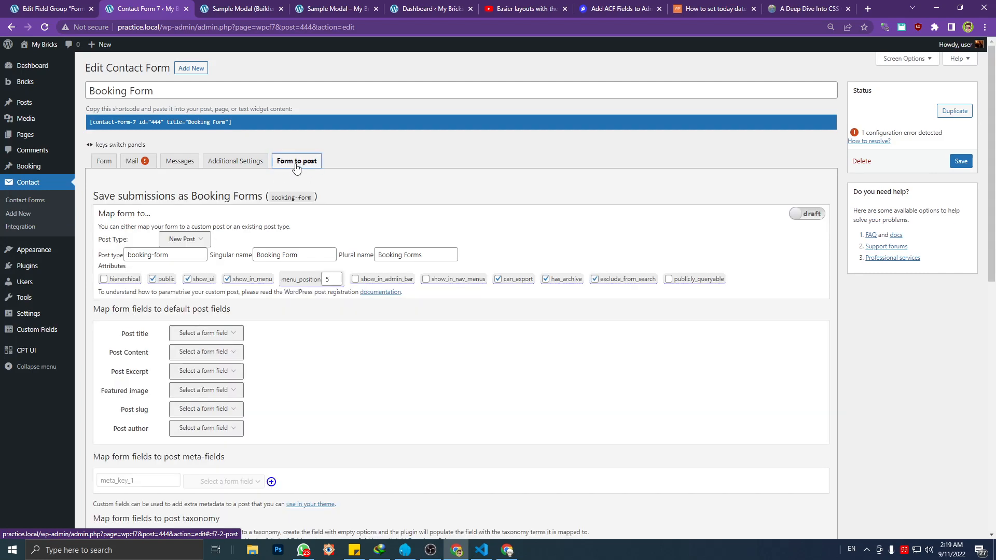
Map the form's submissions to an existing post type, Booking (booking)
left_click(197, 243)
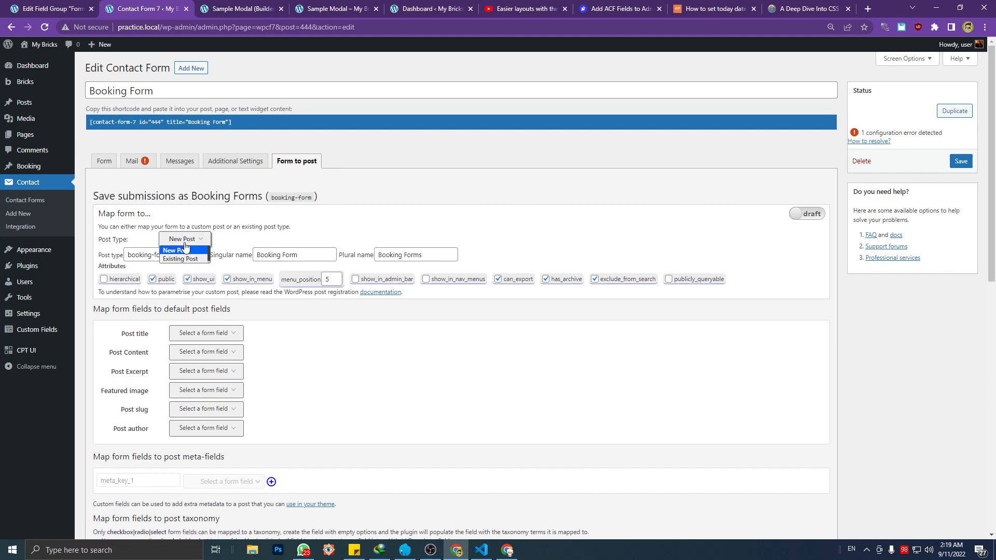
left_click(182, 259)
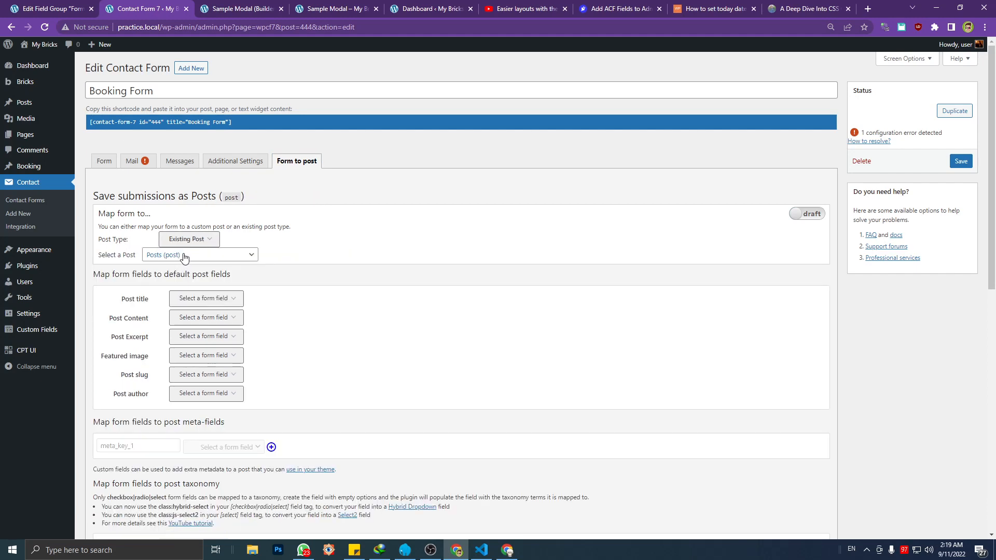
left_click(183, 255)
left_click(167, 313)
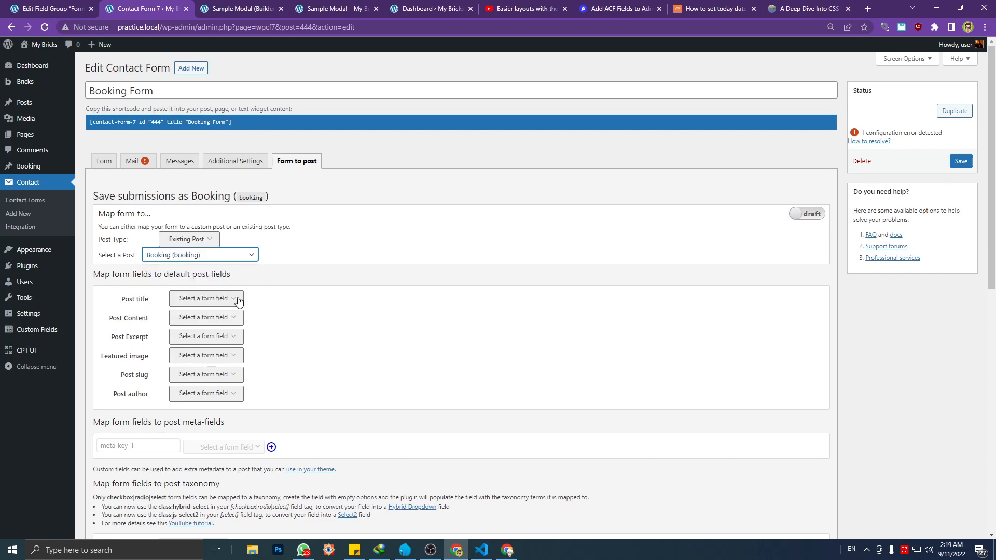
Map the default Post title to the form-first-name field
scroll(528, 265, "down", 1)
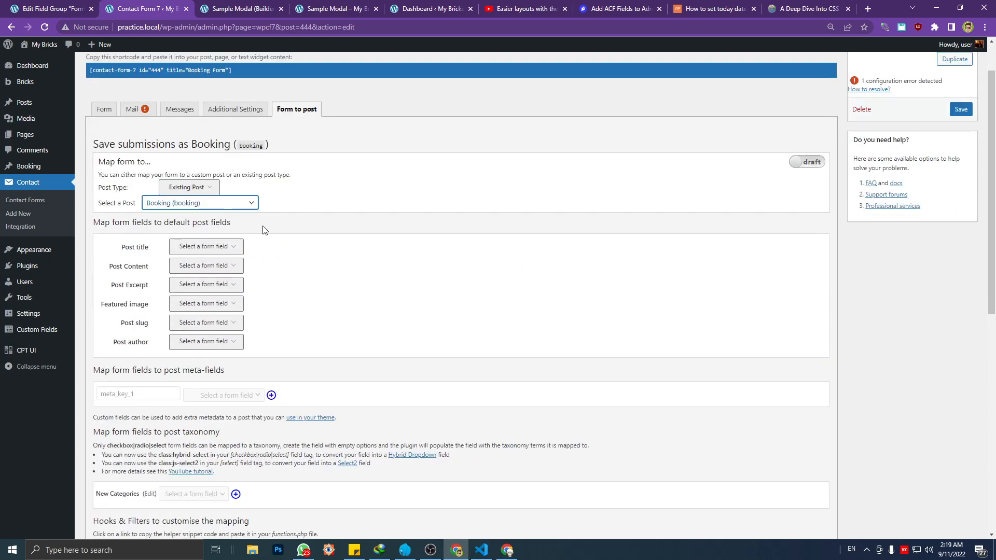
left_click(207, 247)
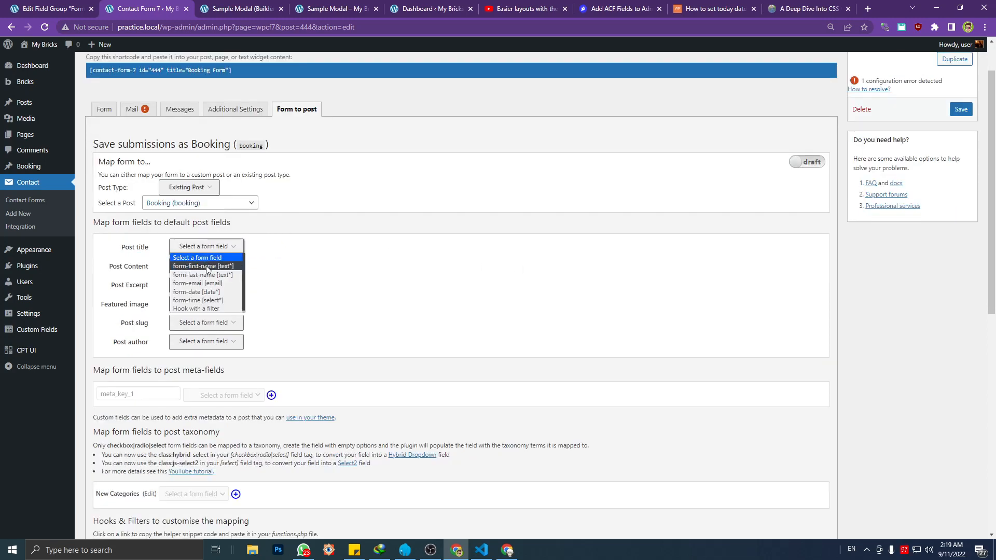
left_click(207, 266)
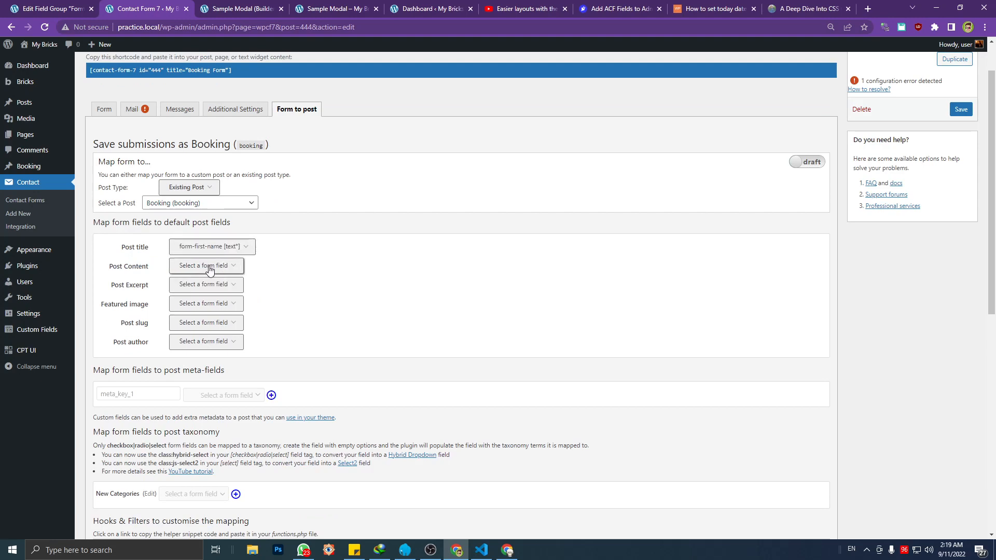
double_click(209, 266)
Add a post meta-field mapping that links first_name to the form-first-name field
scroll(196, 297, "down", 1)
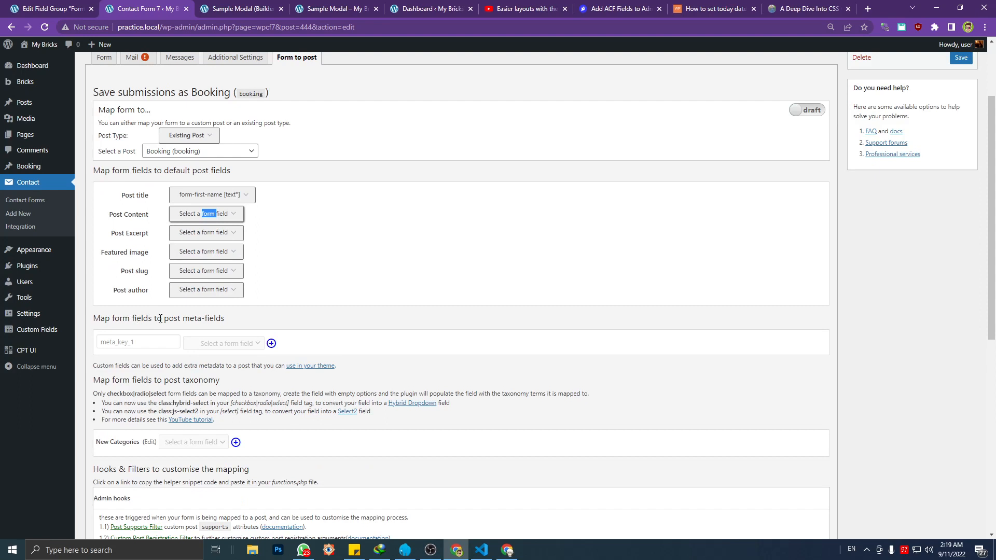
left_click(273, 344)
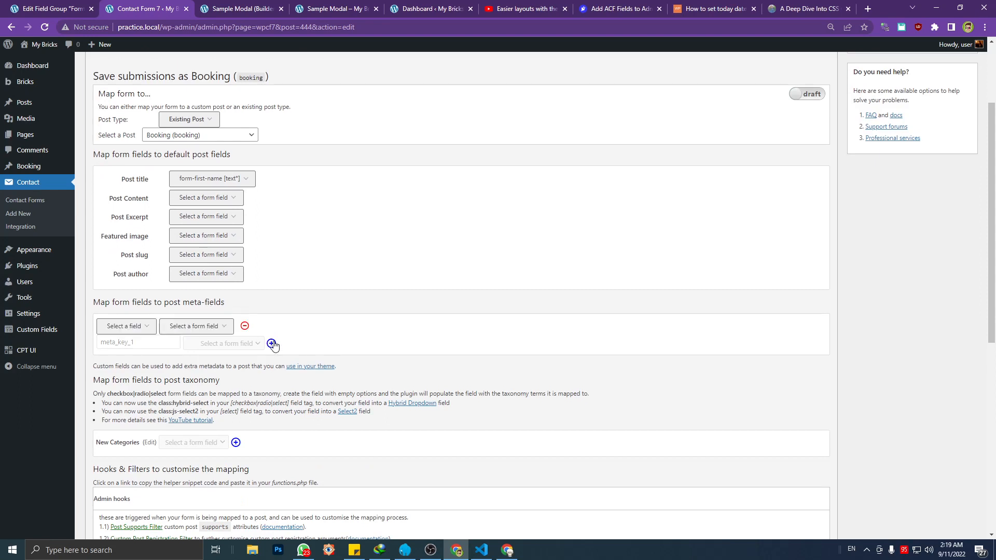
left_click(145, 332)
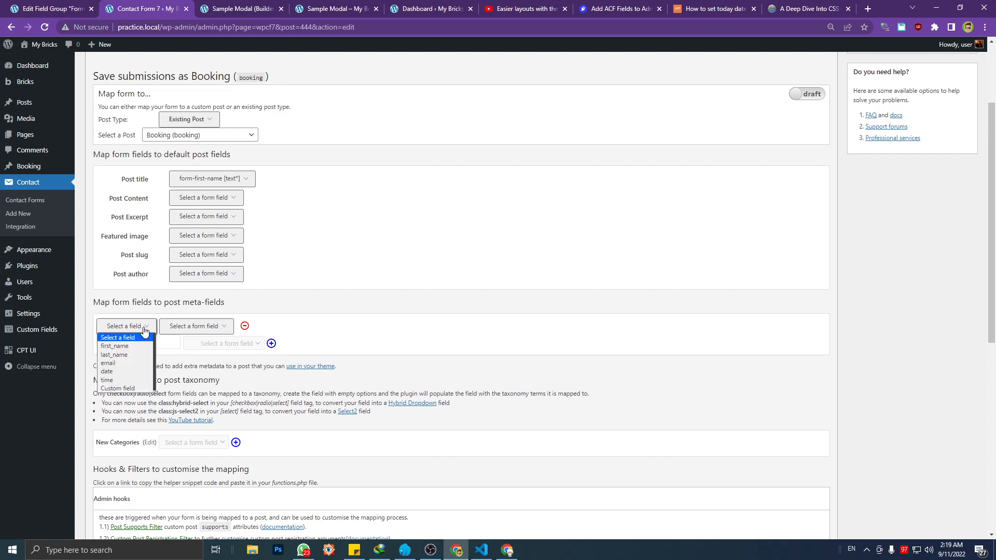
left_click(133, 346)
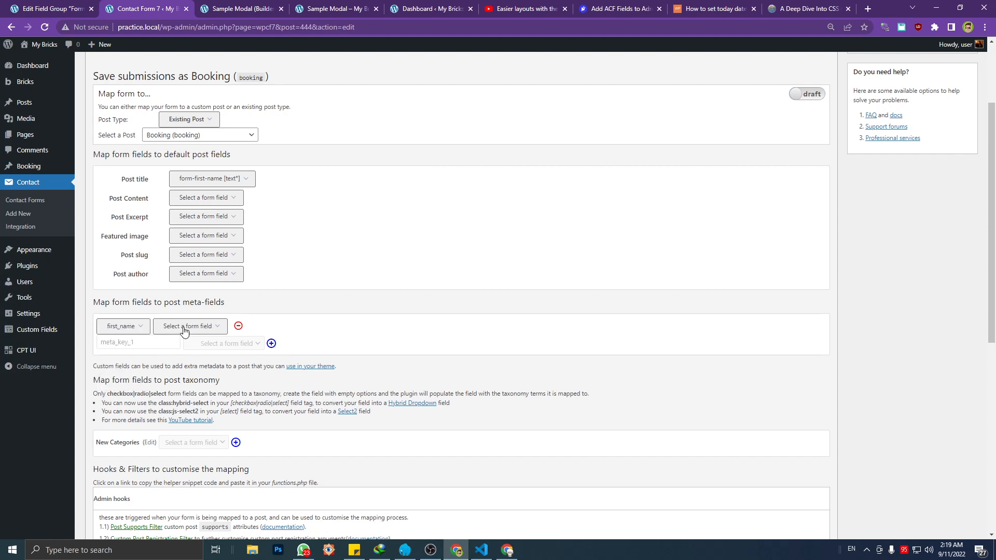
left_click(190, 326)
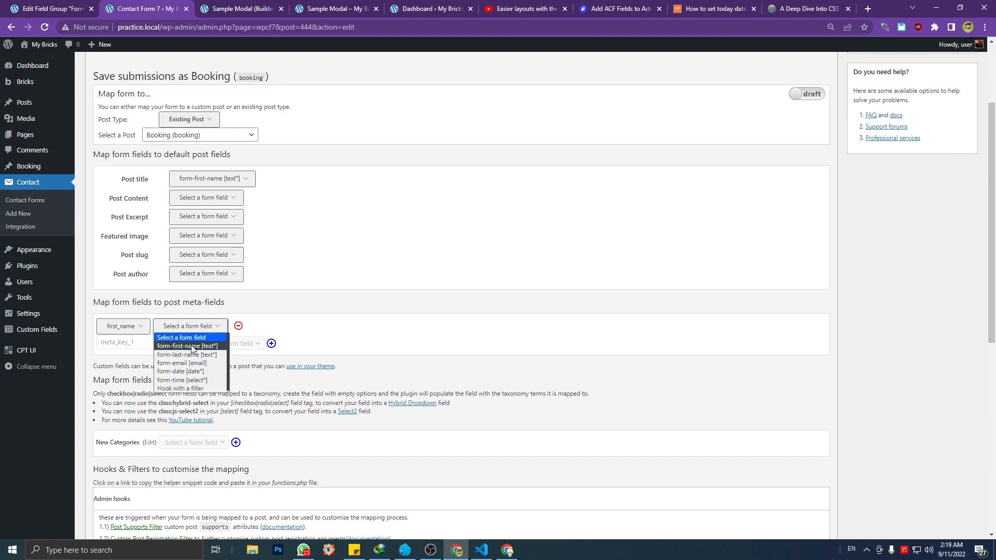
left_click(193, 346)
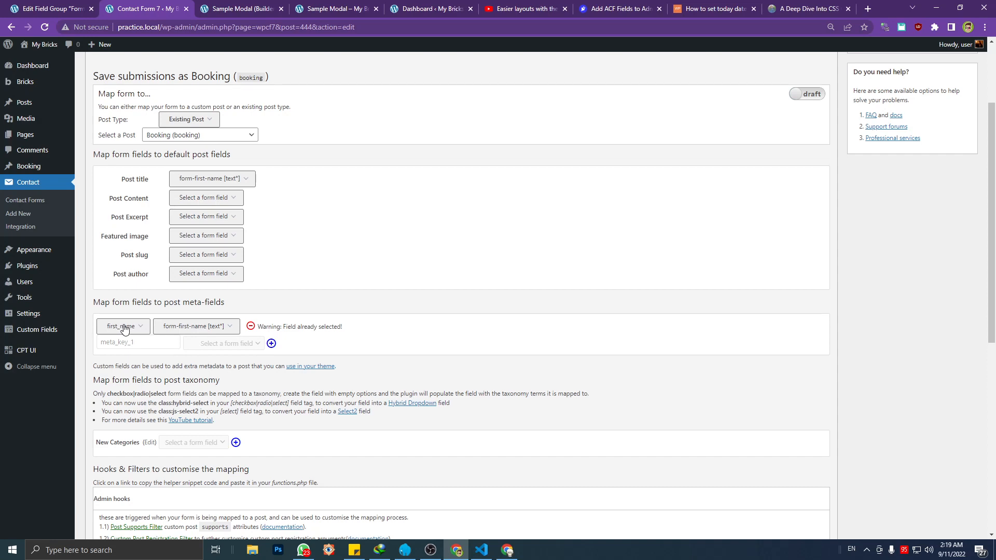
Add meta-field mappings for form_last_name, form_email, form_date and form_time with their matching form fields
left_click(271, 344)
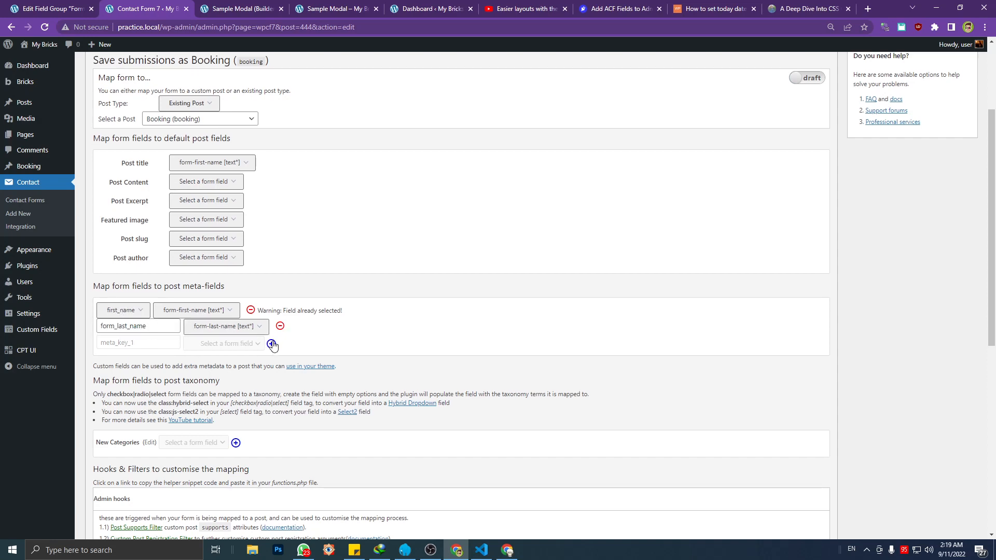
left_click(271, 344)
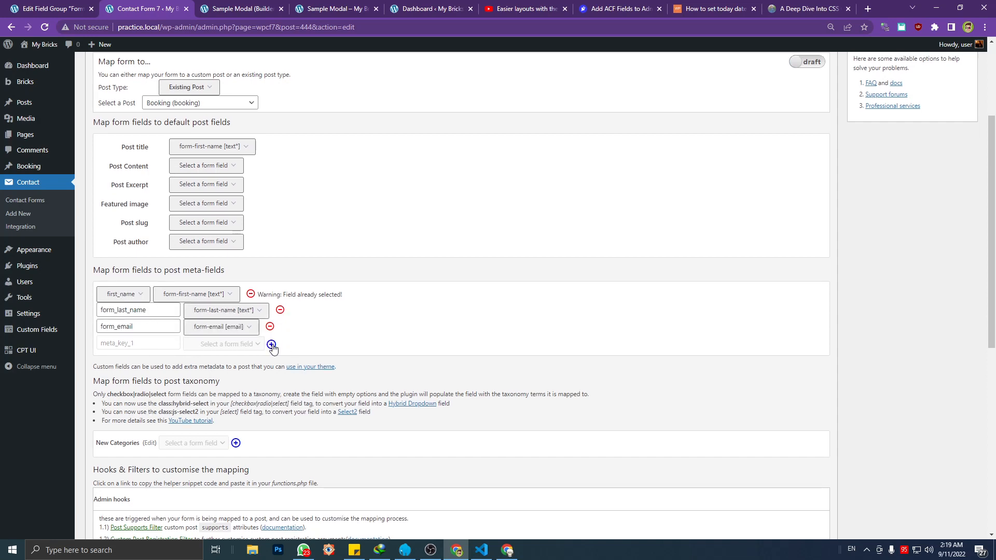
left_click(271, 345)
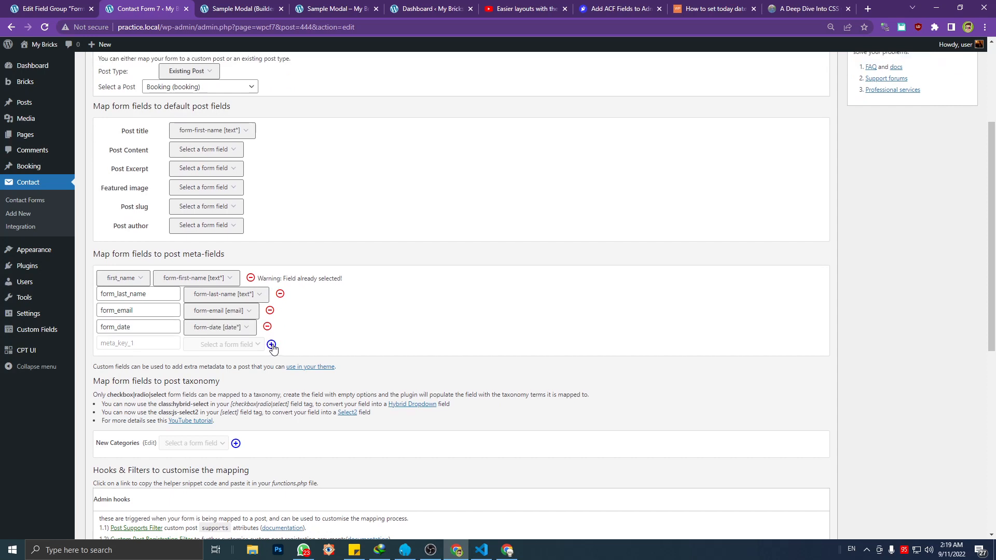
left_click(271, 345)
left_click(228, 332)
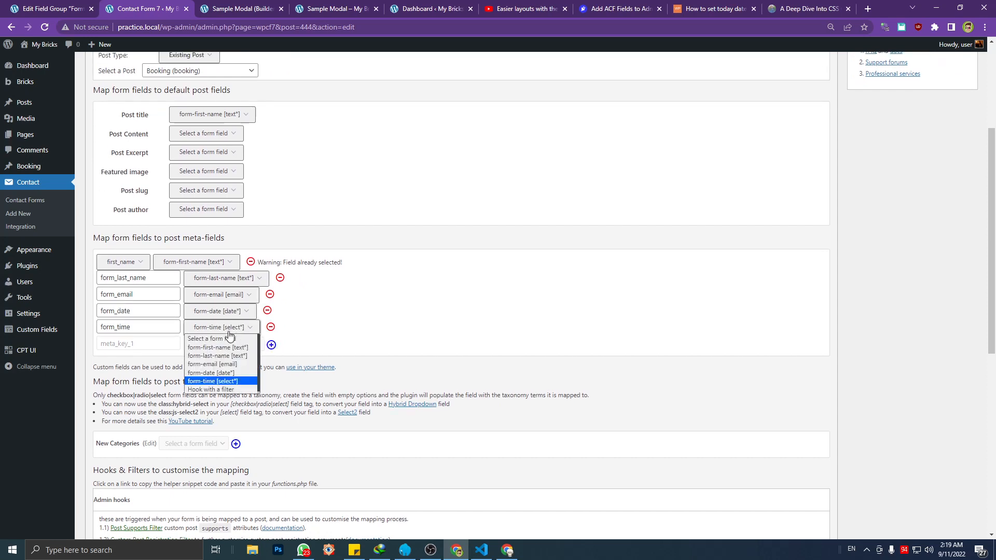
left_click(230, 333)
left_click(162, 327)
left_click(224, 333)
left_click(224, 333)
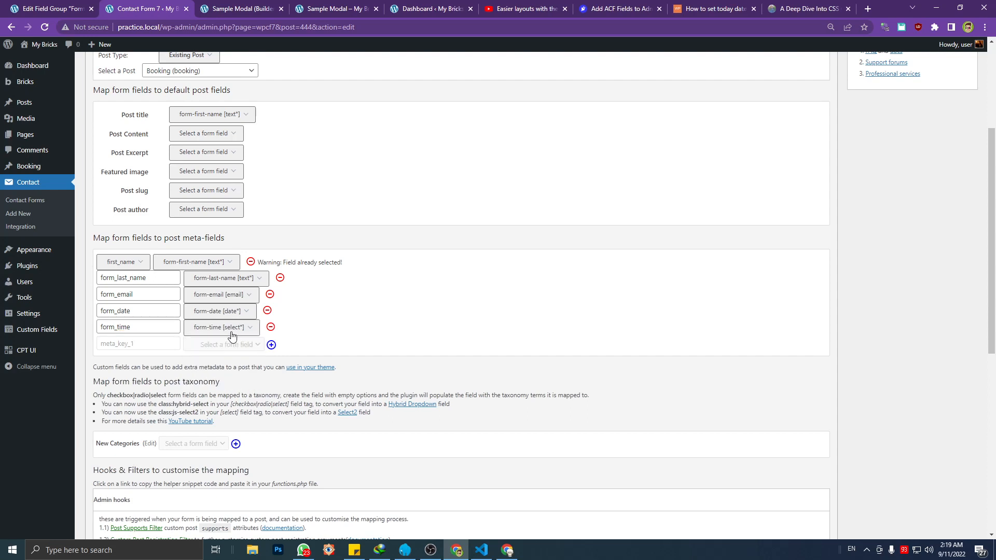
left_click(272, 344)
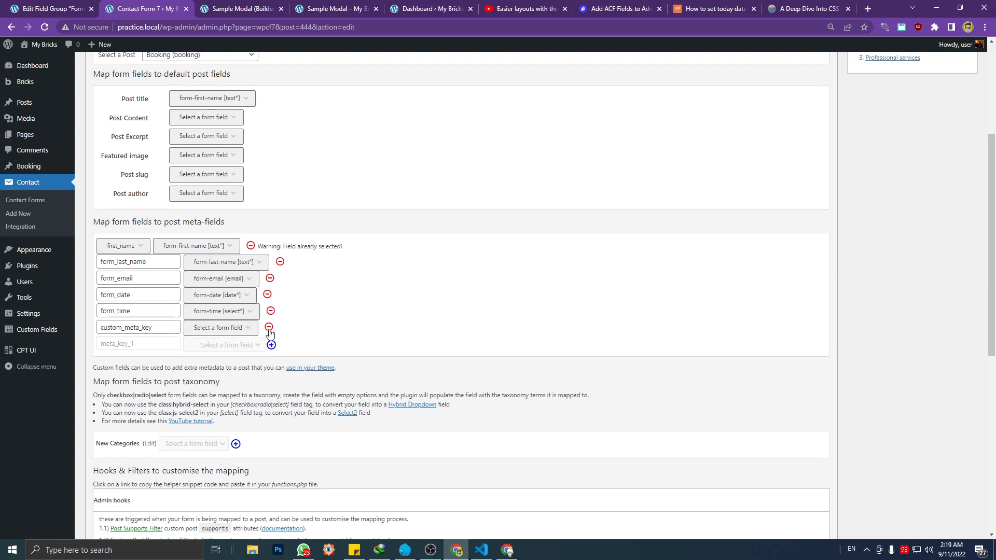
left_click(270, 330)
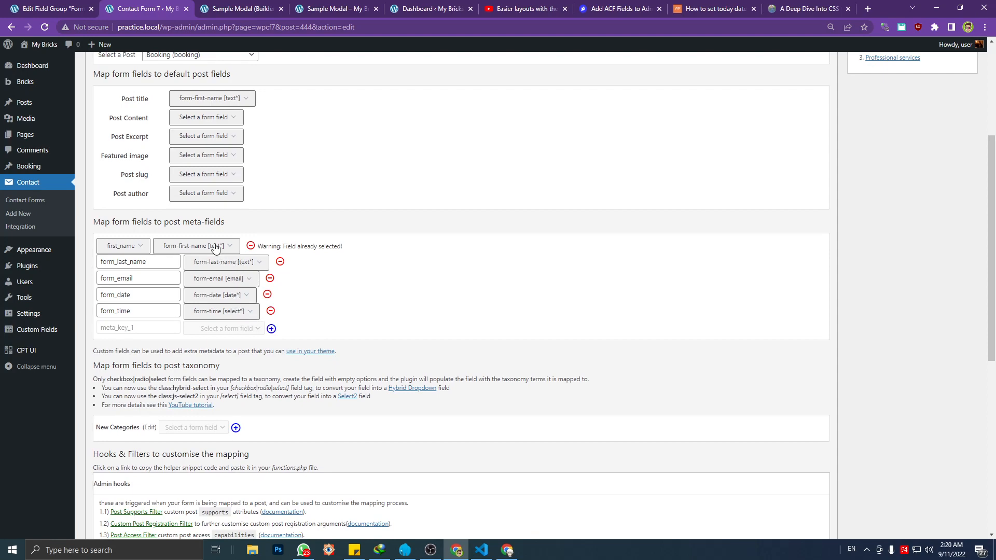
Save the Booking Form mapping, then switch it from draft to live and save the form again
scroll(429, 311, "down", 12)
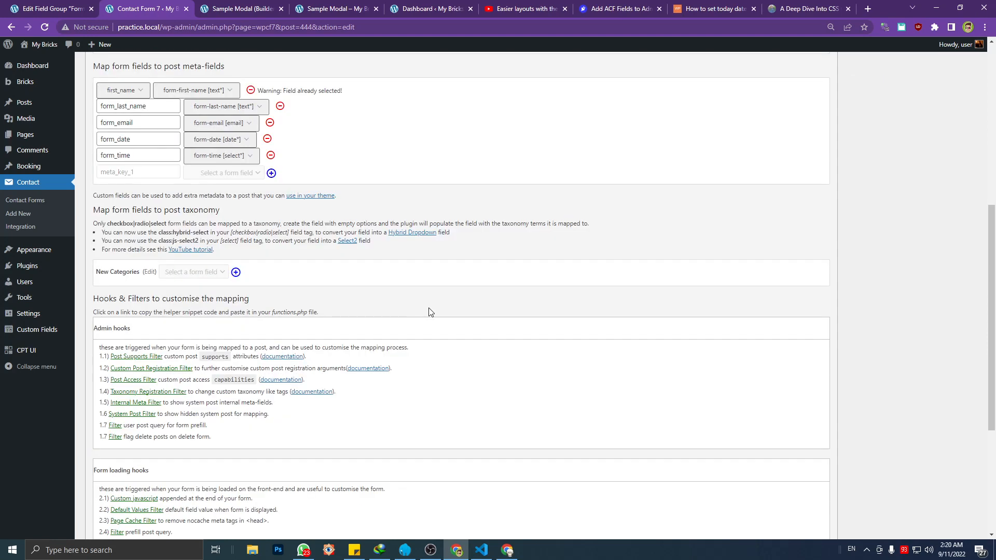
scroll(665, 285, "up", 15)
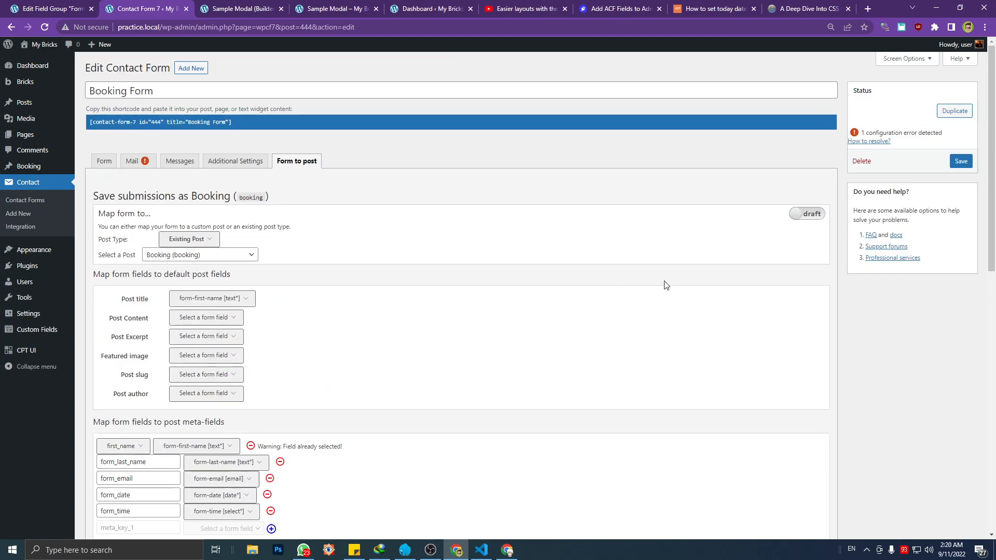
left_click(961, 162)
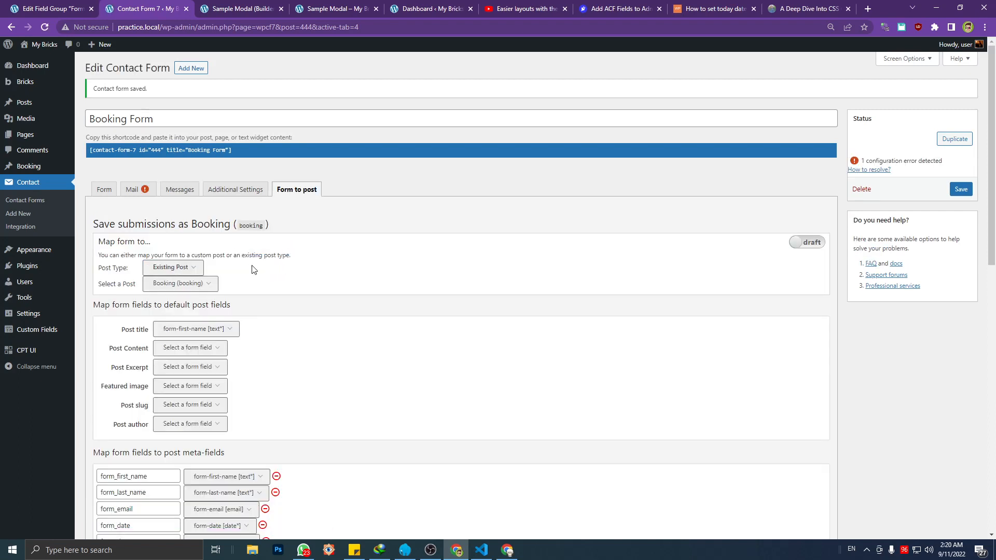
left_click(812, 244)
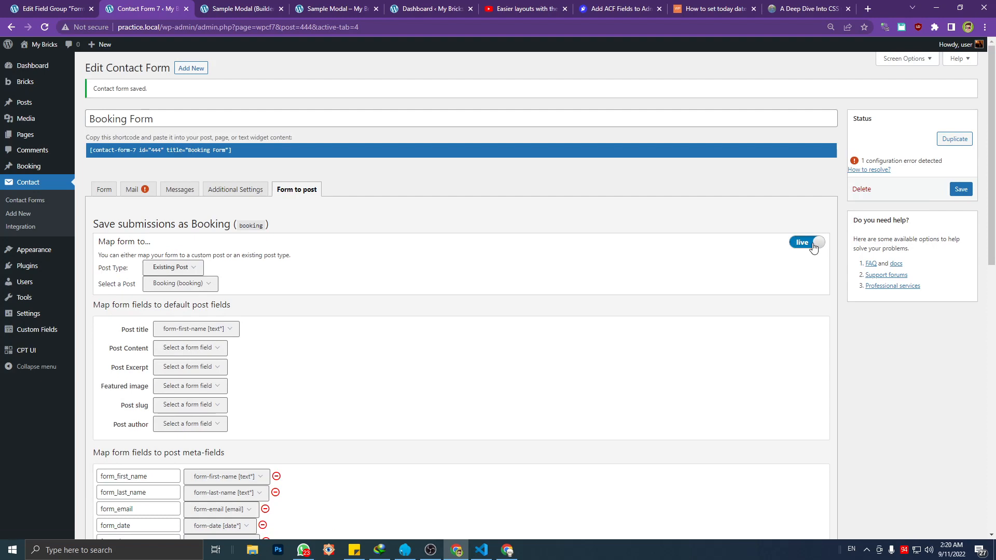
left_click(960, 189)
Open the Modal One booking form on the reloaded Sample Modal page and widen the responsive preview to 1155
left_click(319, 12)
key("F5")
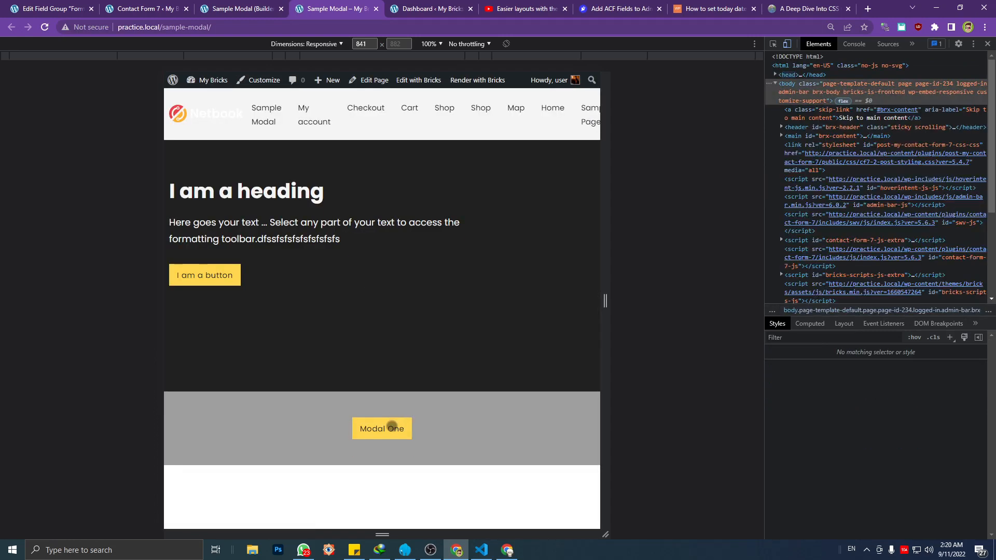
left_click(393, 427)
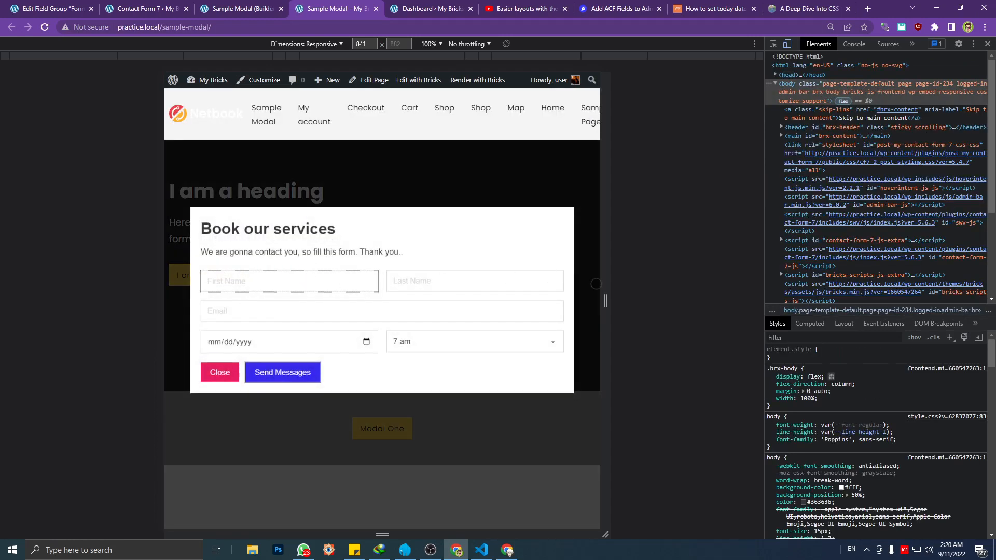
left_click_drag(607, 286, 688, 252)
Fill in the first name, last name and e-mail fields of the booking form
left_click(311, 277)
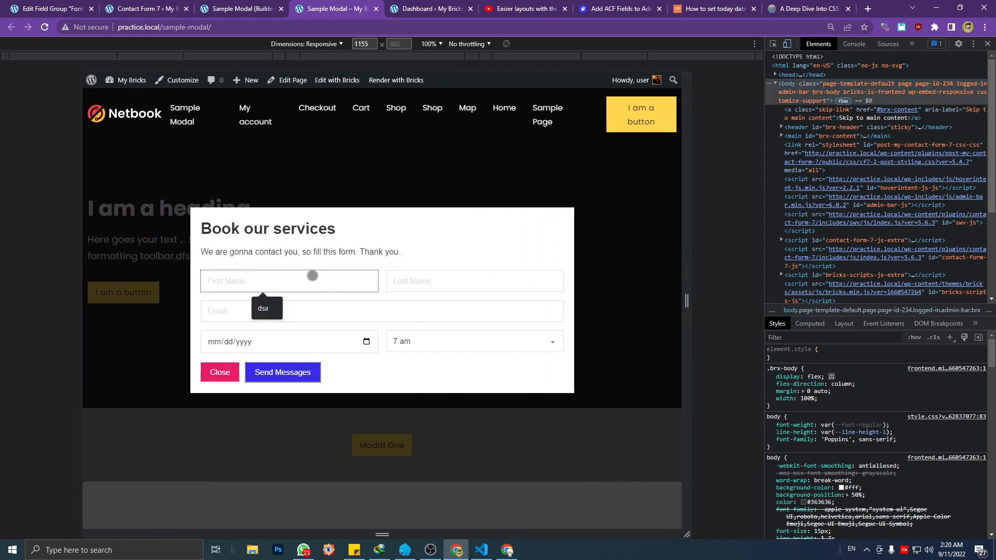
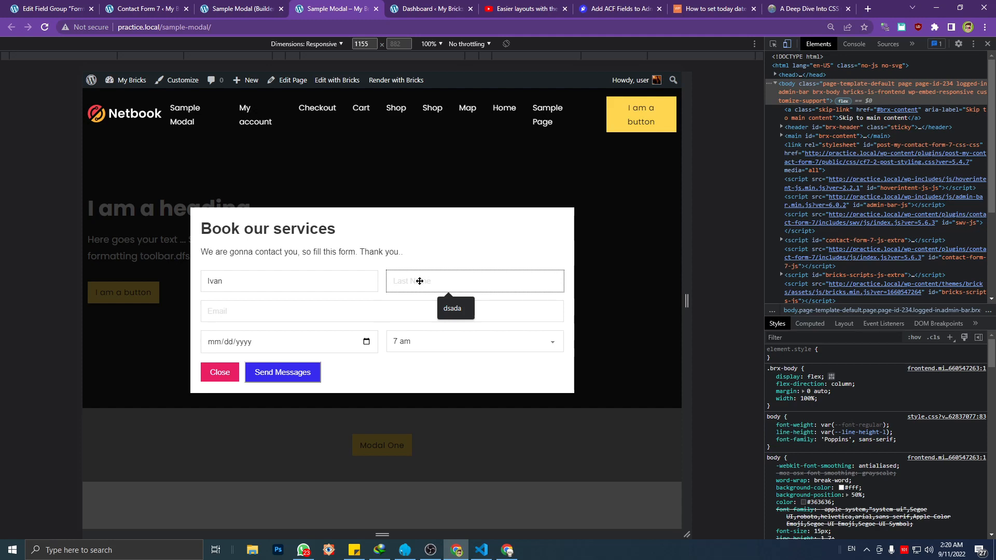
key("Tab")
type("mang")
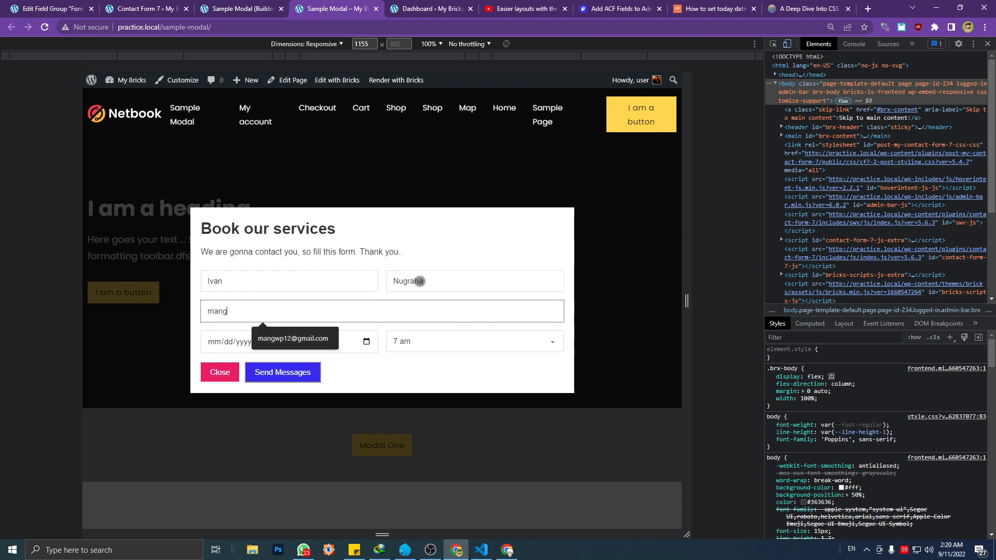
left_click(300, 338)
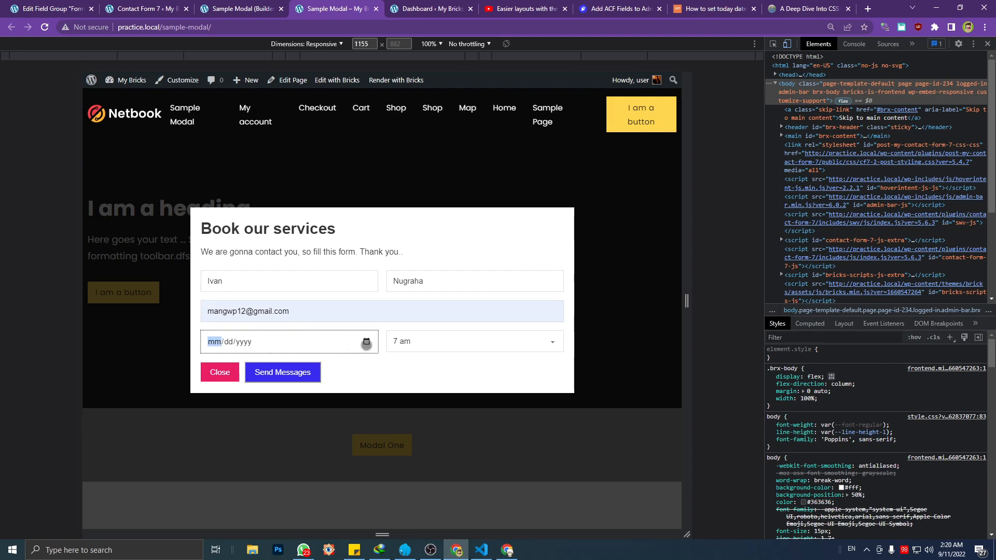
Set the booking date to 09/22/2022 and the time to 10 am in the booking form
left_click(366, 341)
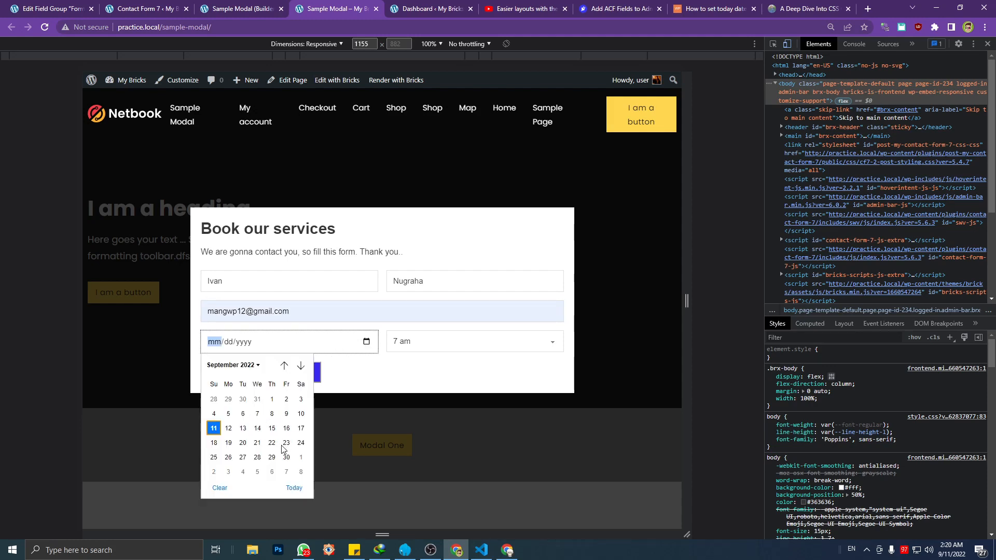
left_click(272, 399)
left_click(366, 341)
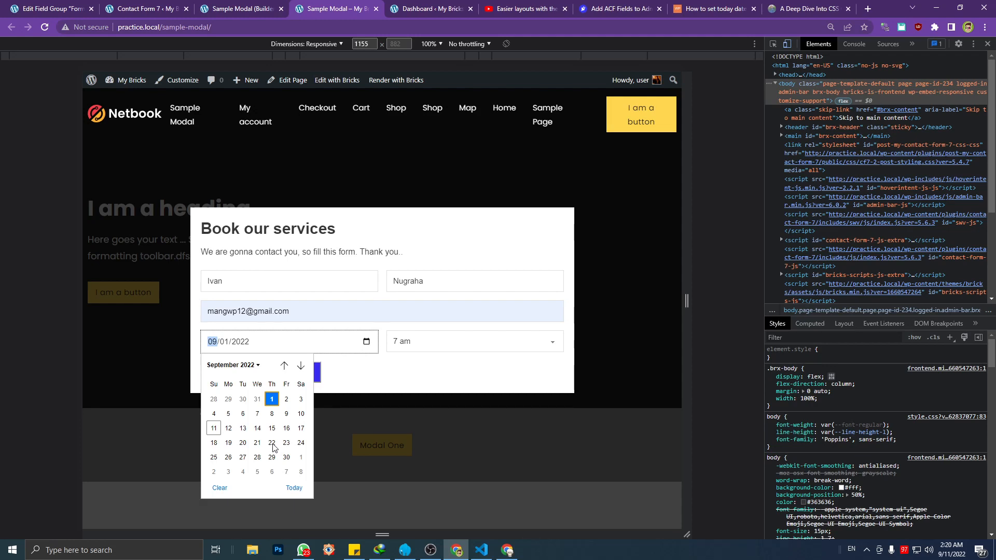
left_click(271, 444)
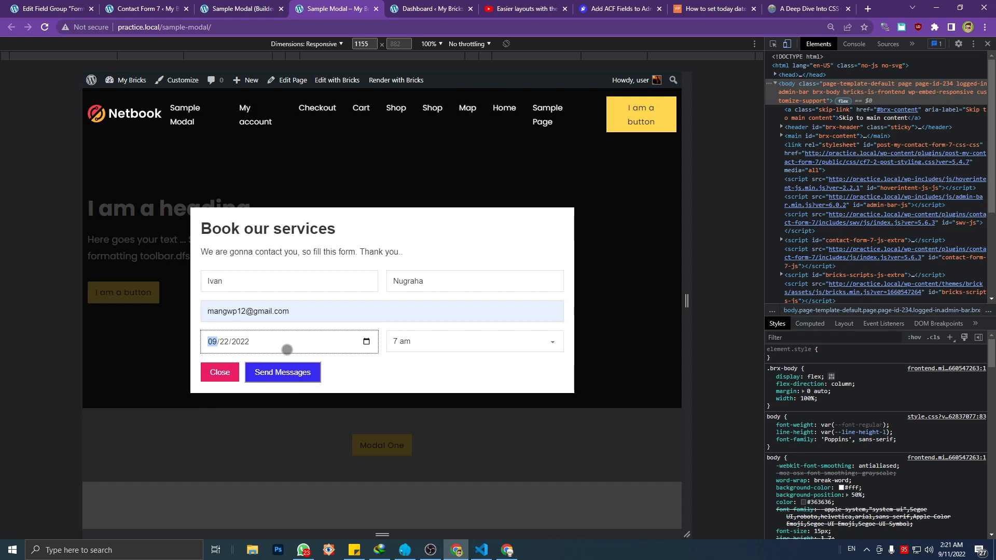
left_click(460, 341)
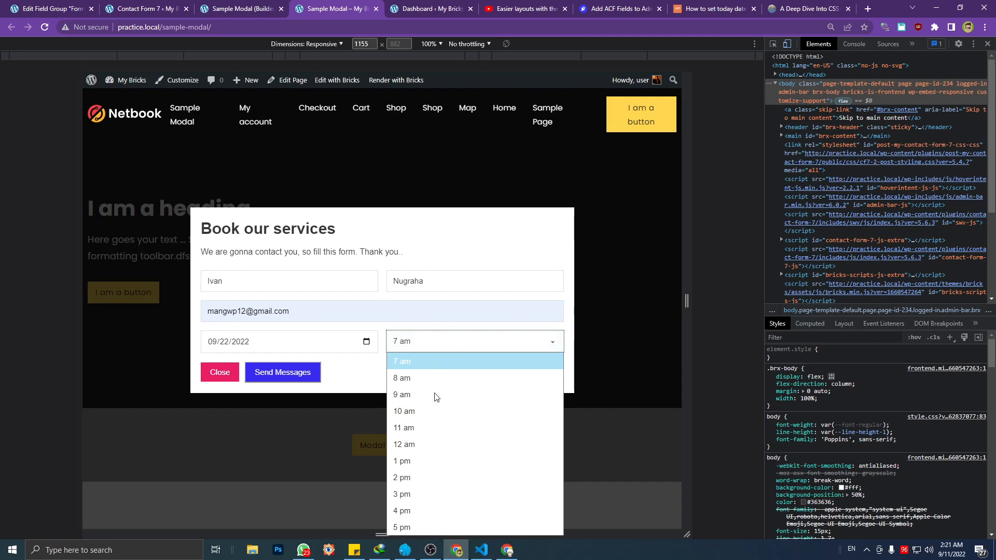
left_click(415, 412)
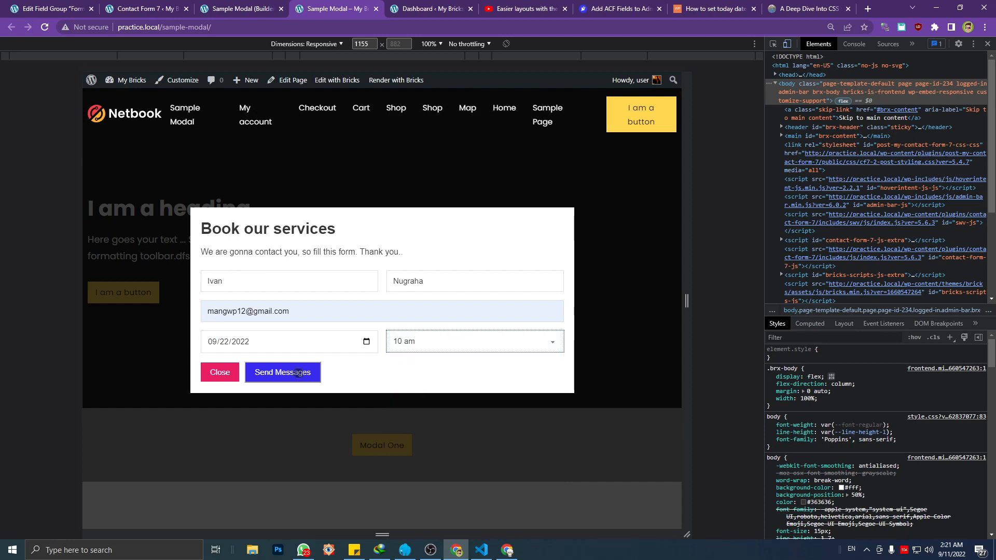
Open the list of all Booking posts in the WordPress admin to check the entries before submitting
left_click(146, 8)
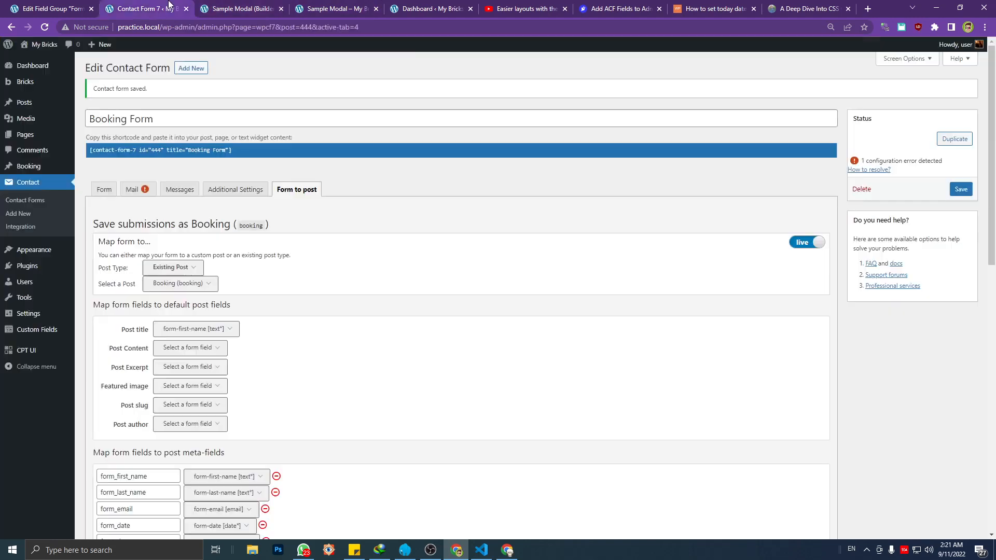
mouse_move(50, 166)
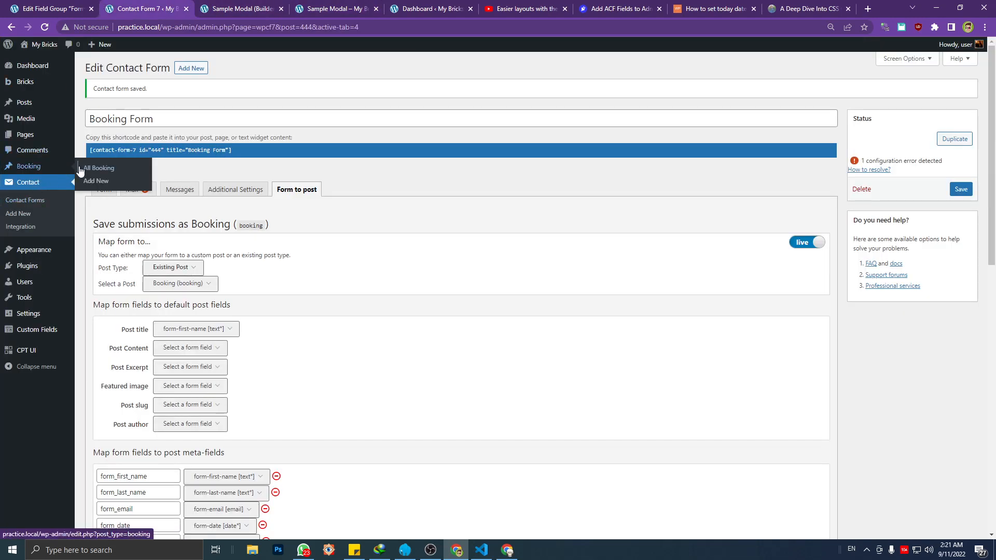
left_click(90, 169)
left_click(548, 85)
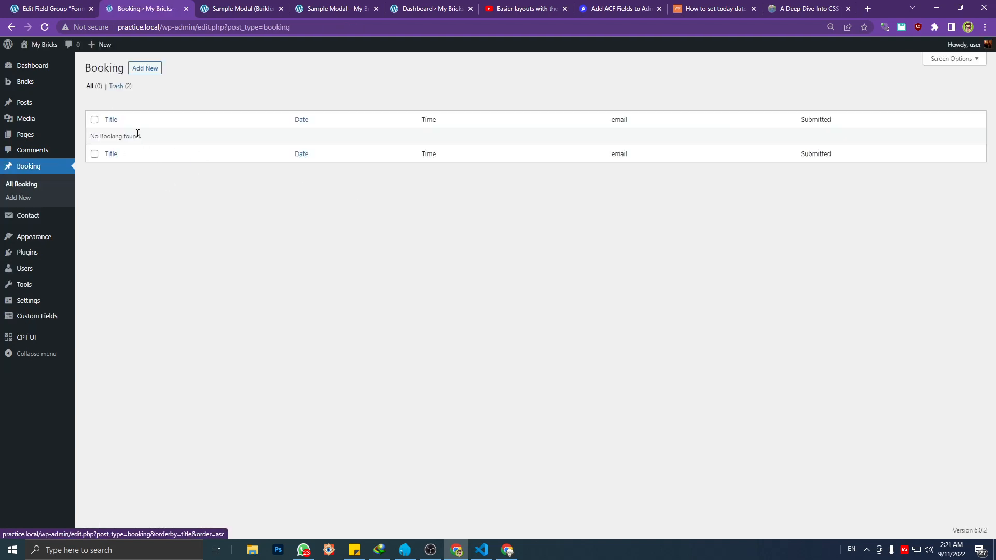
Submit the filled-in booking form on the Sample Modal page and refresh the Booking post list
left_click(326, 5)
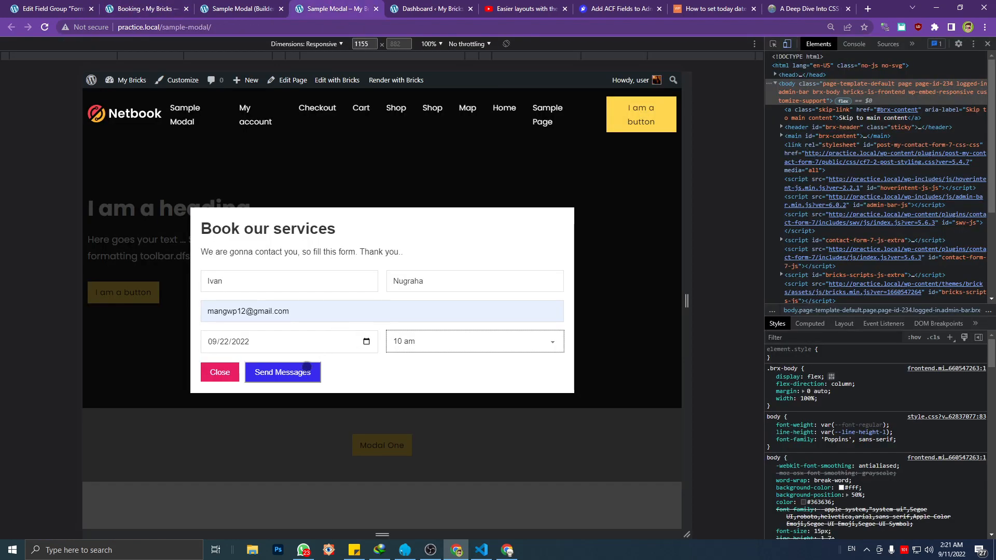
left_click(305, 367)
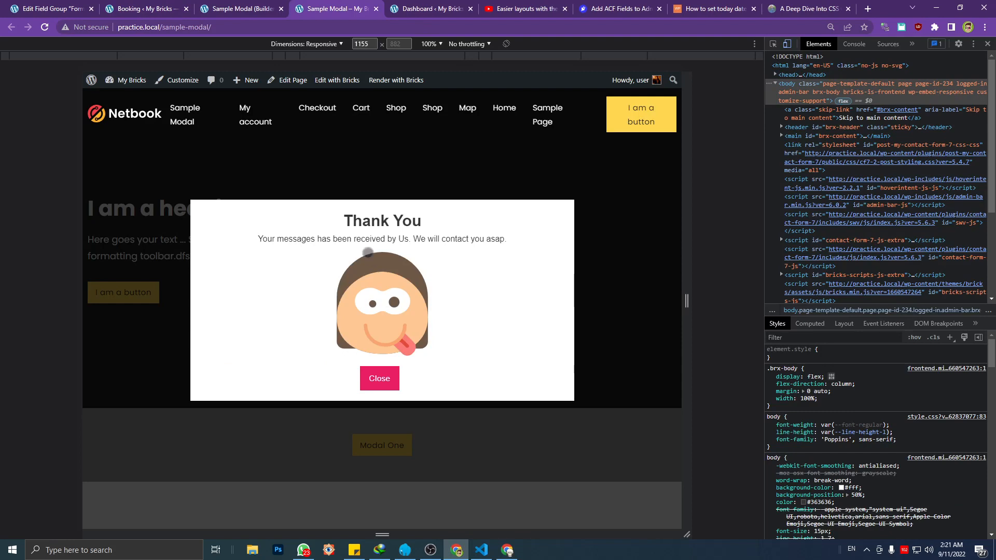
left_click(238, 8)
left_click(147, 7)
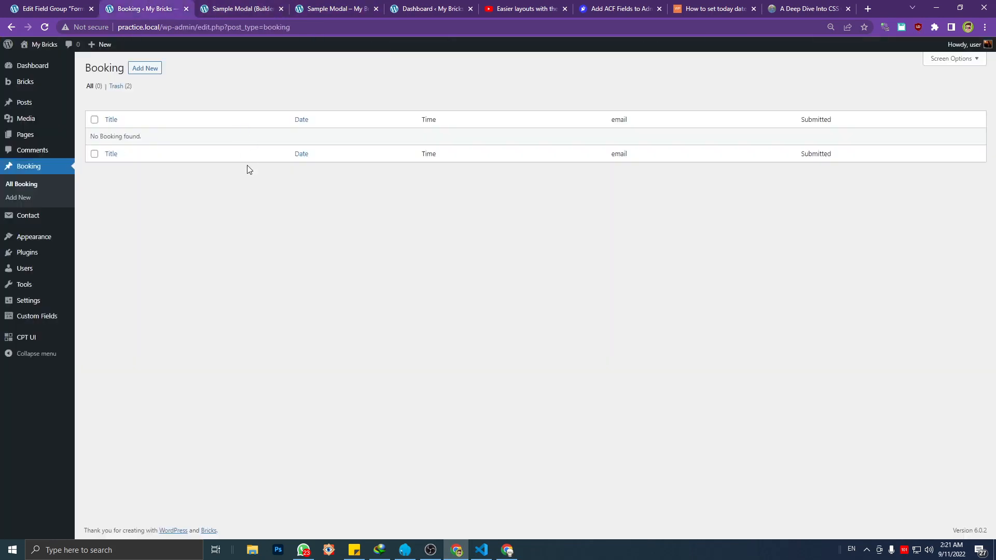
key("F5")
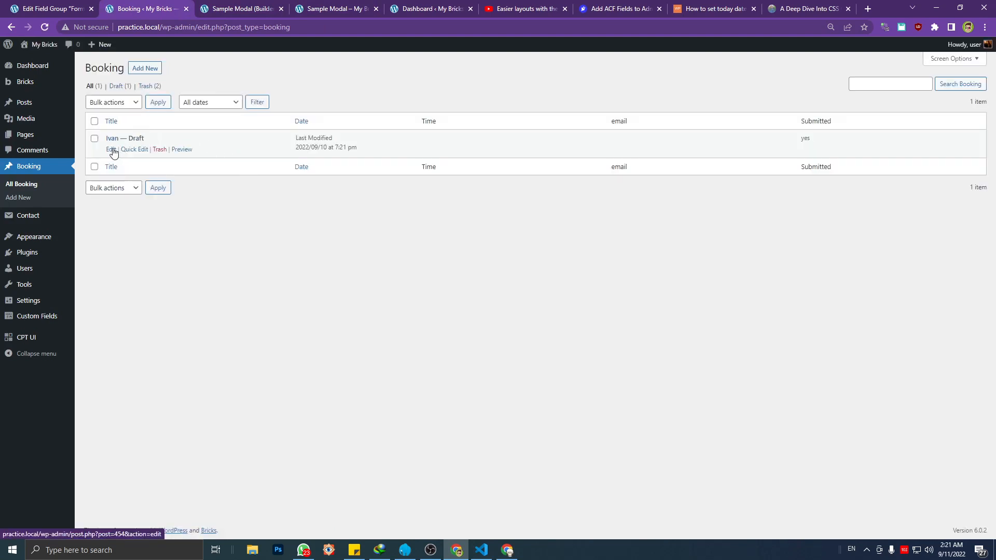
Open the submitted draft booking and compare its custom fields with the field names in the Form Booking Detail CPT field group
left_click(112, 150)
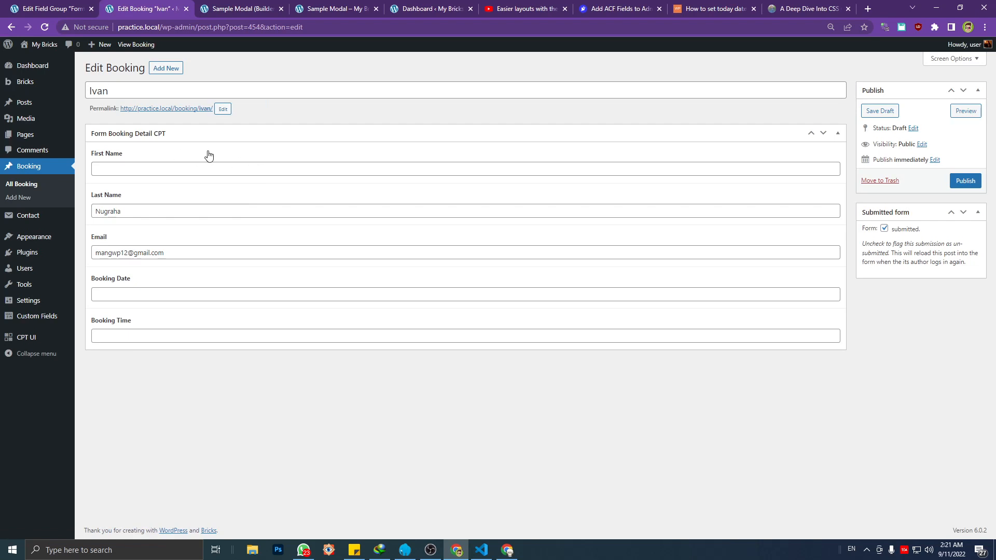
left_click(126, 90)
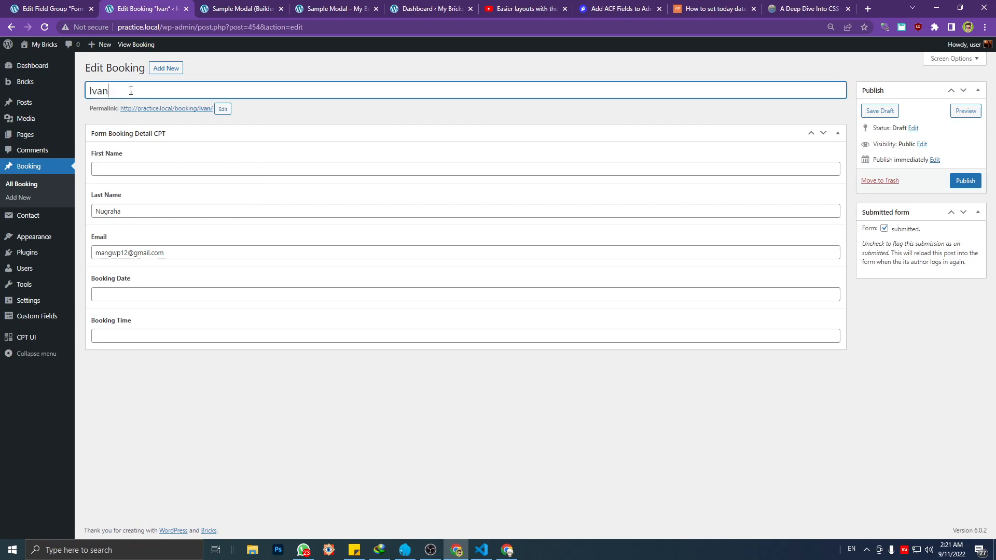
left_click(126, 167)
left_click(147, 211)
left_click(170, 253)
left_click(164, 294)
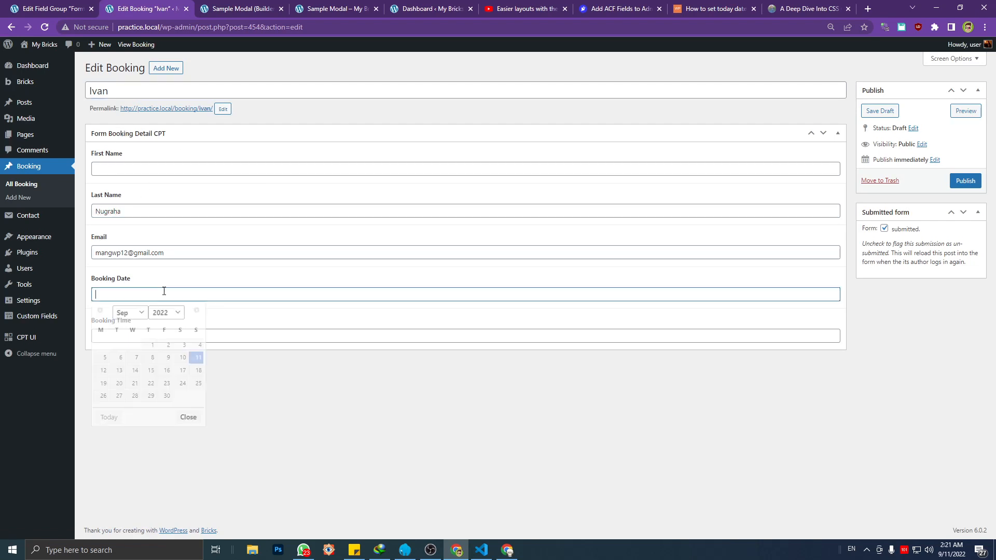
left_click(294, 400)
left_click(159, 170)
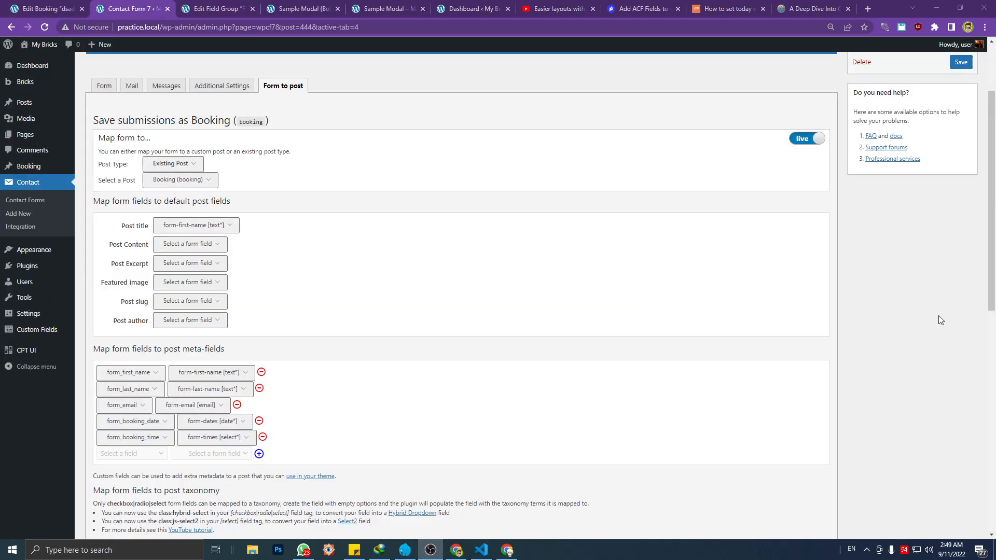
left_click(614, 312)
Examine the Booking Form's post meta-field mappings, including the fields selectable for form_booking_date and form_booking_time
scroll(417, 308, "up", 2)
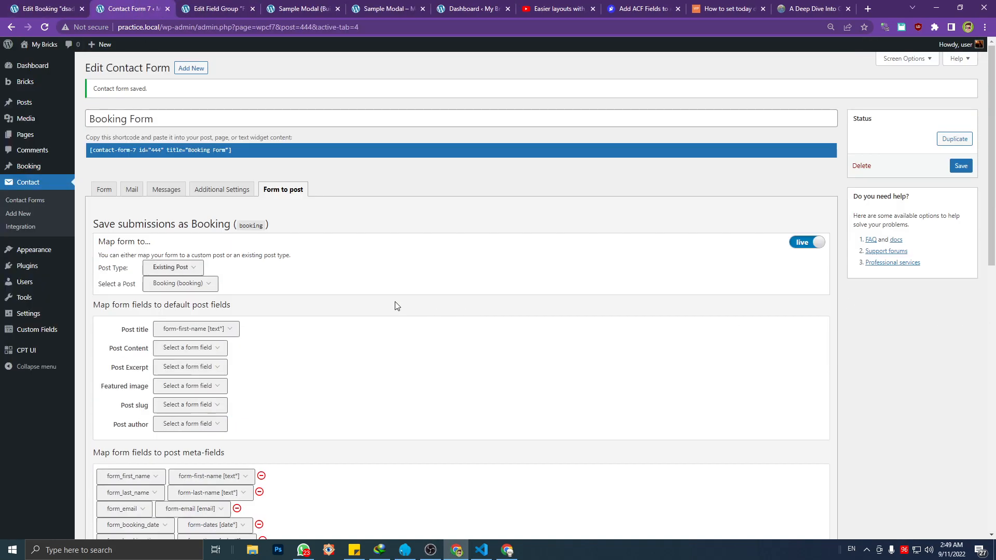
scroll(375, 305, "down", 4)
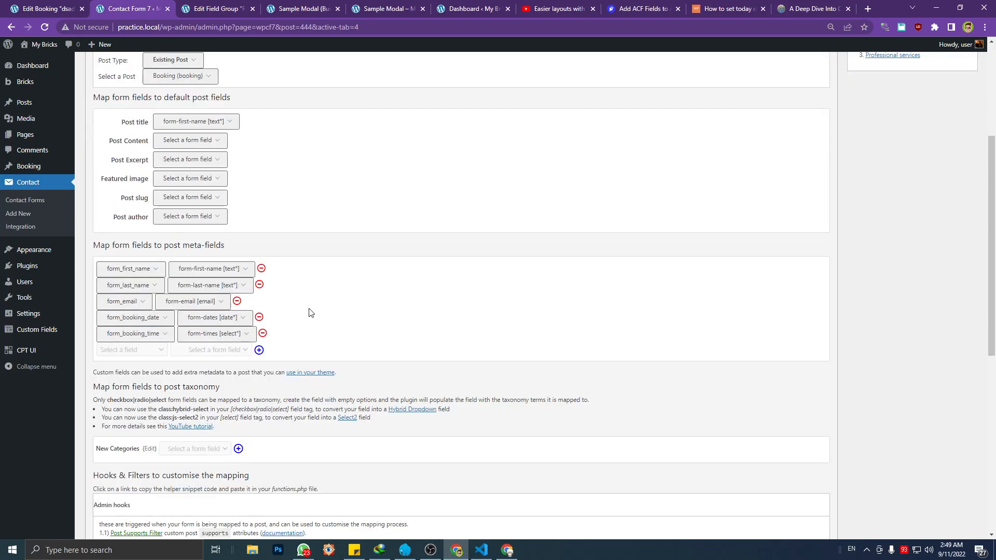
scroll(319, 310, "up", 1)
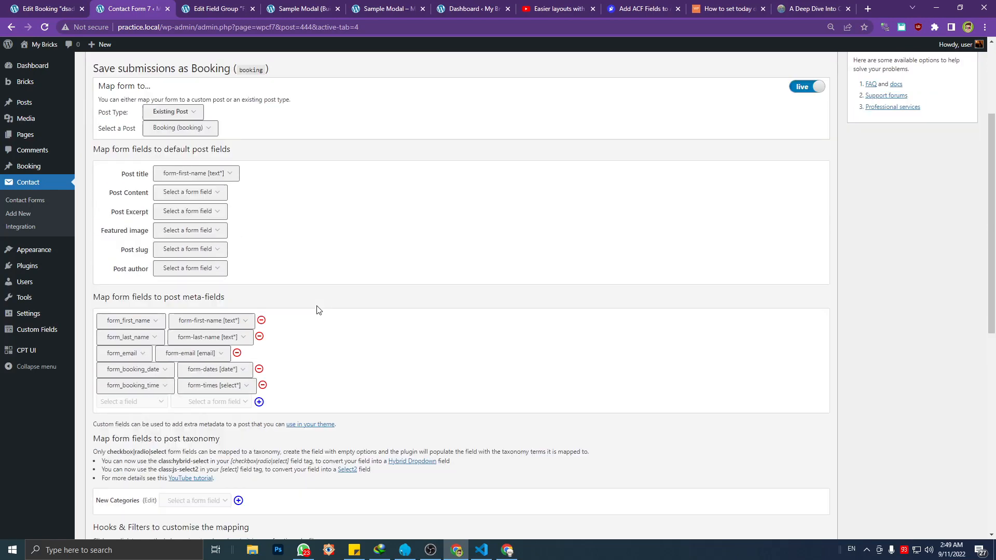
left_click(143, 374)
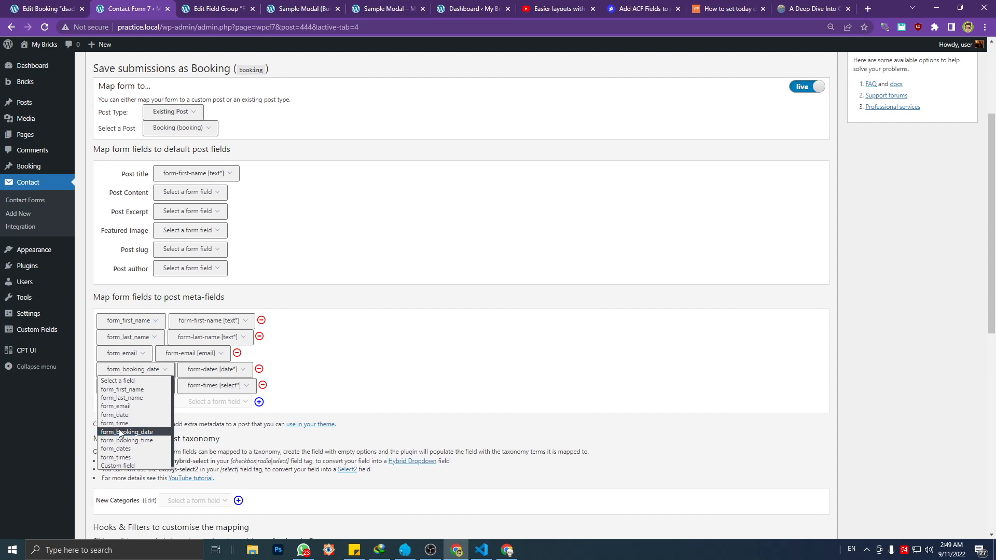
left_click(454, 357)
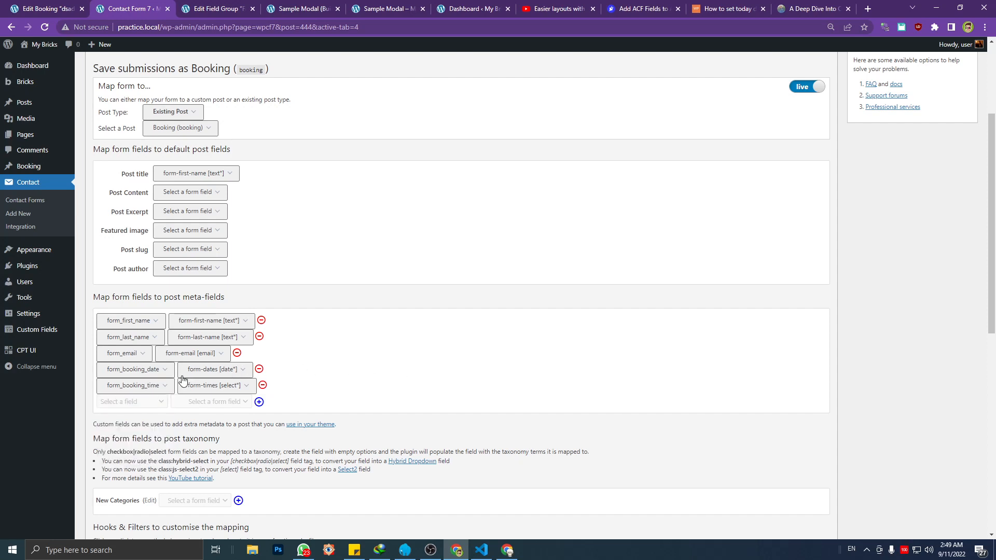
left_click(155, 371)
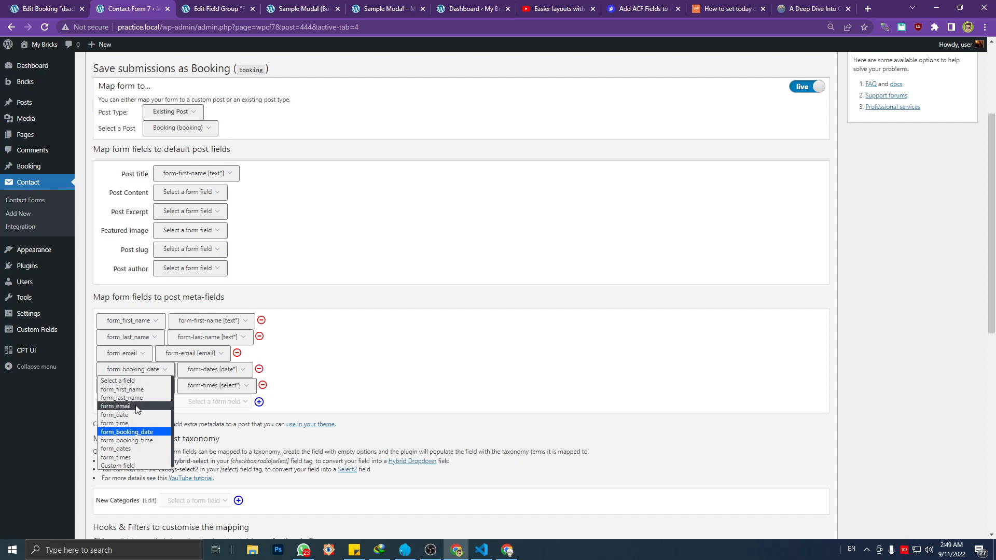
left_click(406, 381)
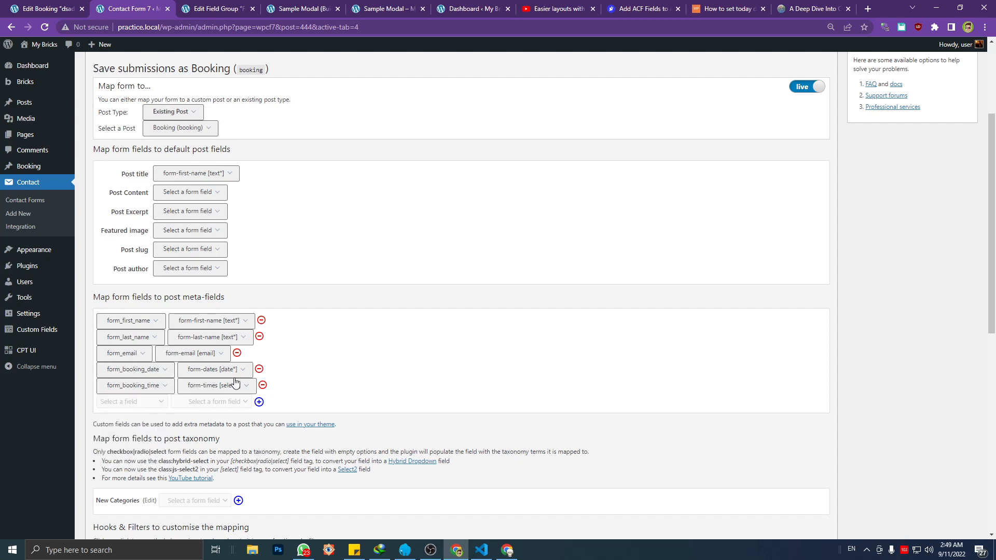
left_click(155, 388)
left_click(386, 372)
scroll(407, 311, "up", 4)
scroll(407, 311, "down", 4)
scroll(386, 340, "down", 3)
scroll(355, 311, "up", 6)
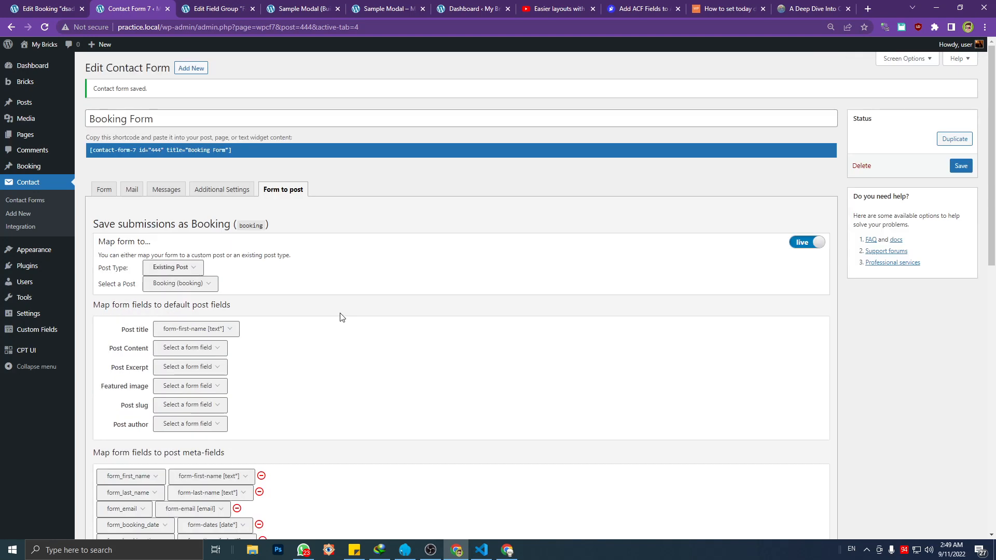
Reload the Sample Modal page and return from the edited booking to the list of all bookings
left_click(289, 6)
left_click(392, 9)
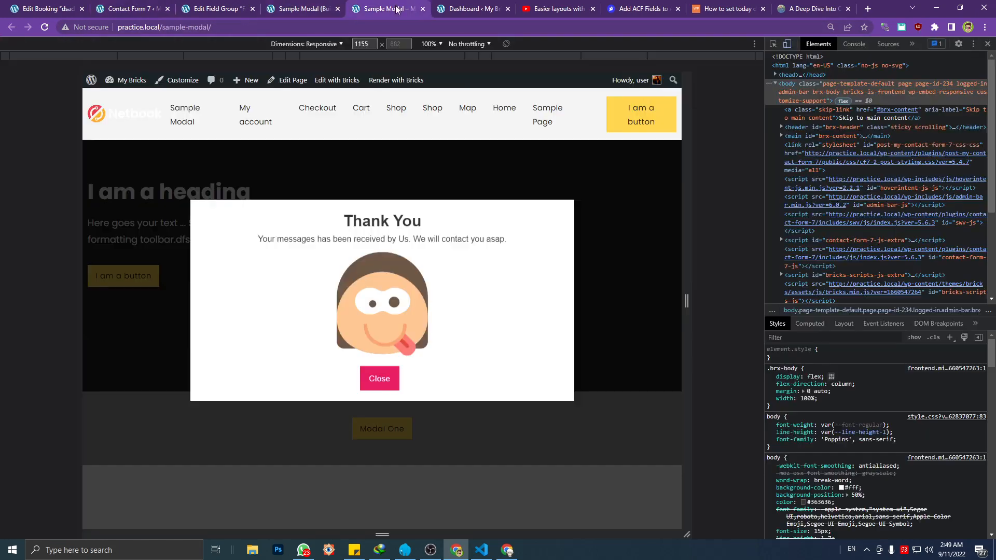
key("F5")
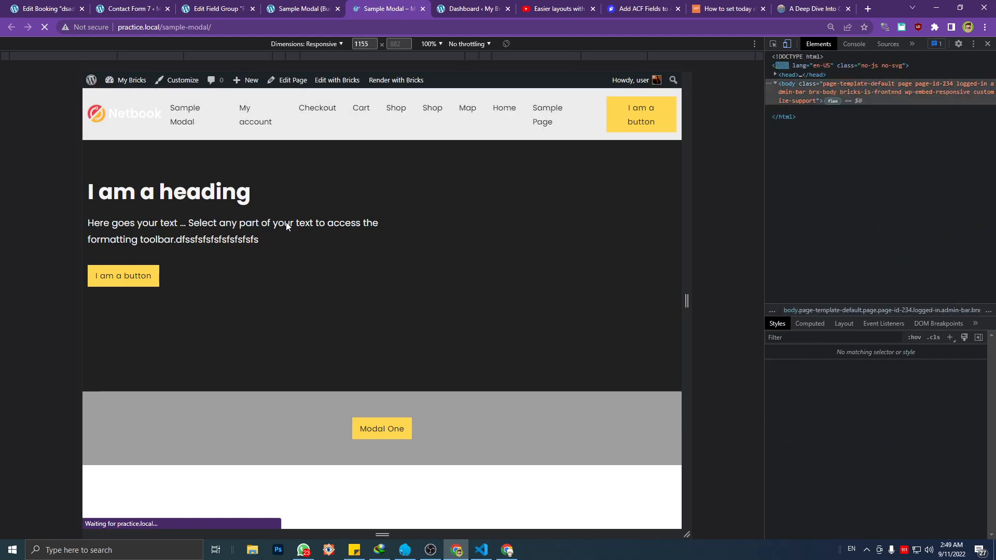
left_click(58, 8)
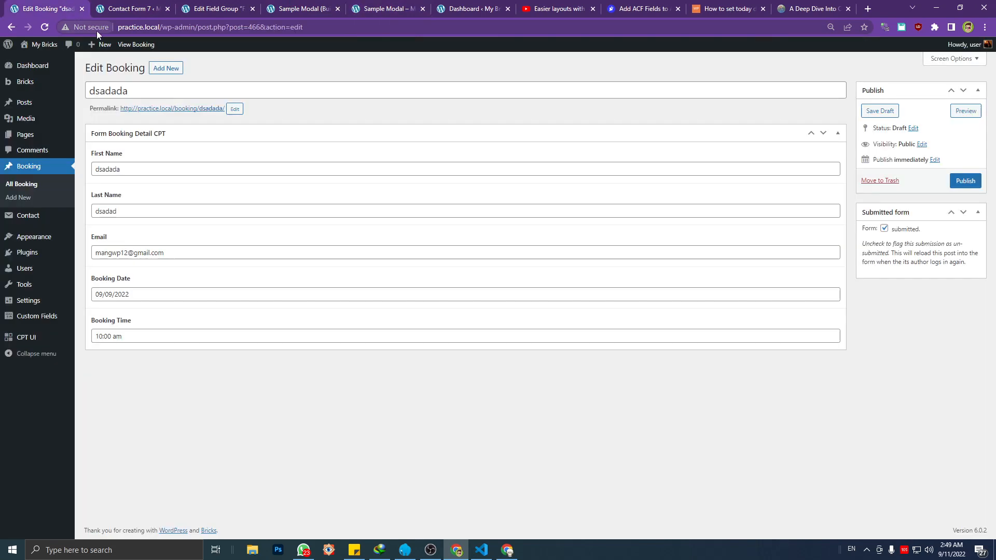
left_click(37, 183)
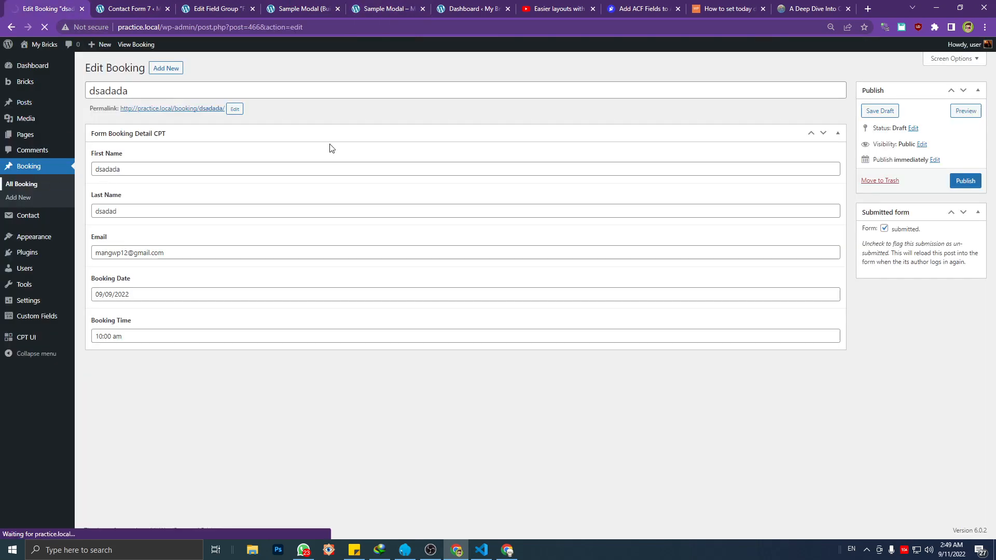
Open the booking modal on the Sample Modal page and enter TES as first name, TSEONE as last name and the customer's e-mail
left_click(386, 8)
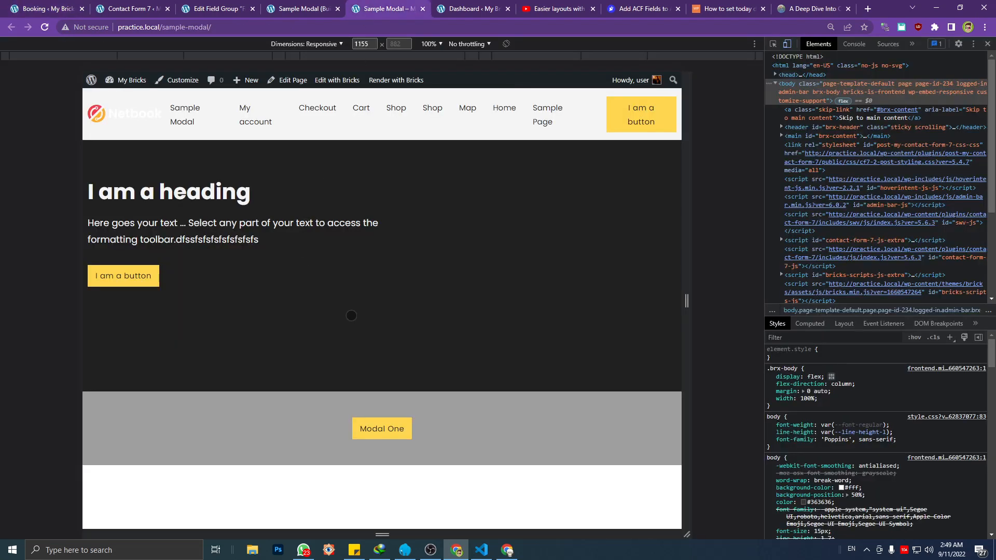
left_click(390, 425)
left_click(278, 273)
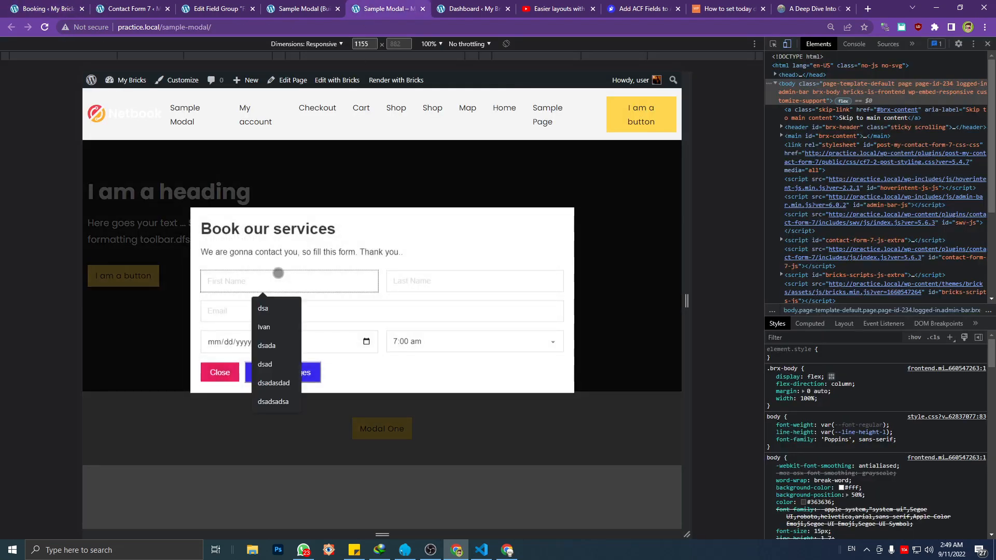
type("TES")
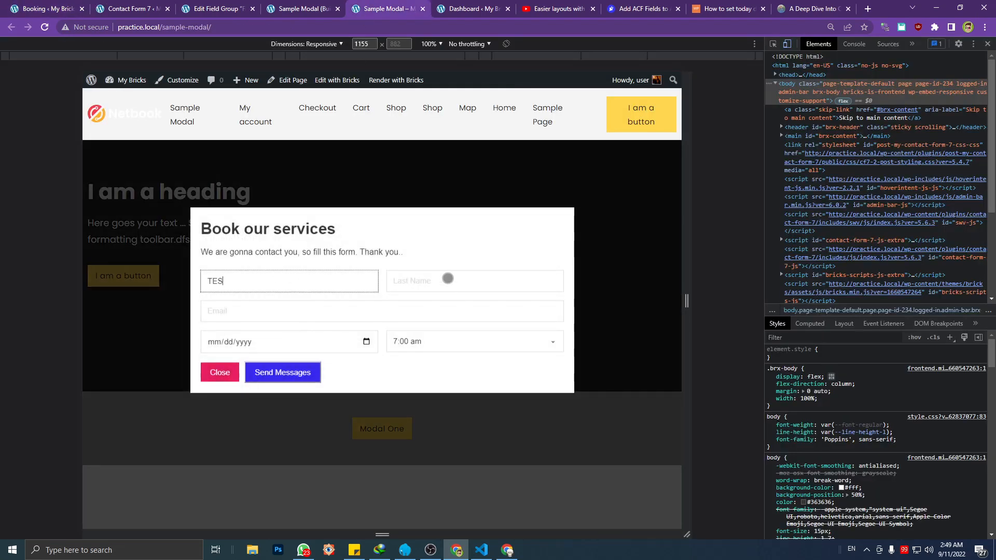
left_click(448, 278)
type("TSEONE")
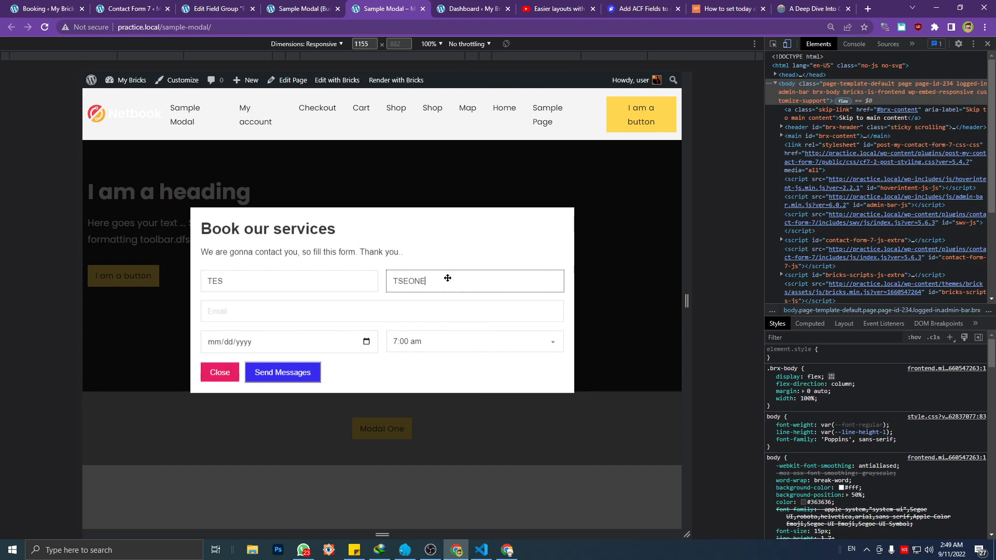
left_click(376, 308)
left_click(281, 340)
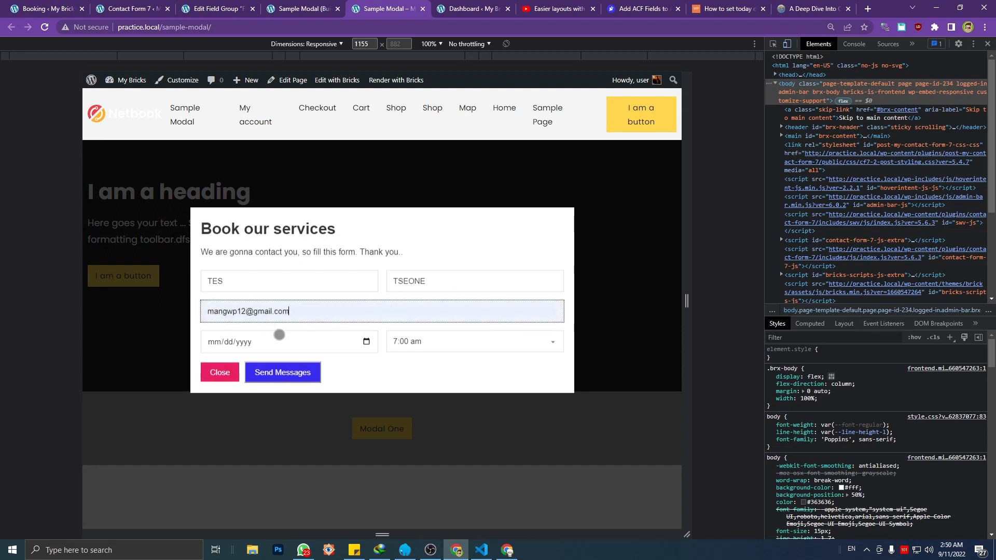
Set the booking date to 09/22/2022 and the time to 3:00 pm, and submit the booking form
left_click(366, 342)
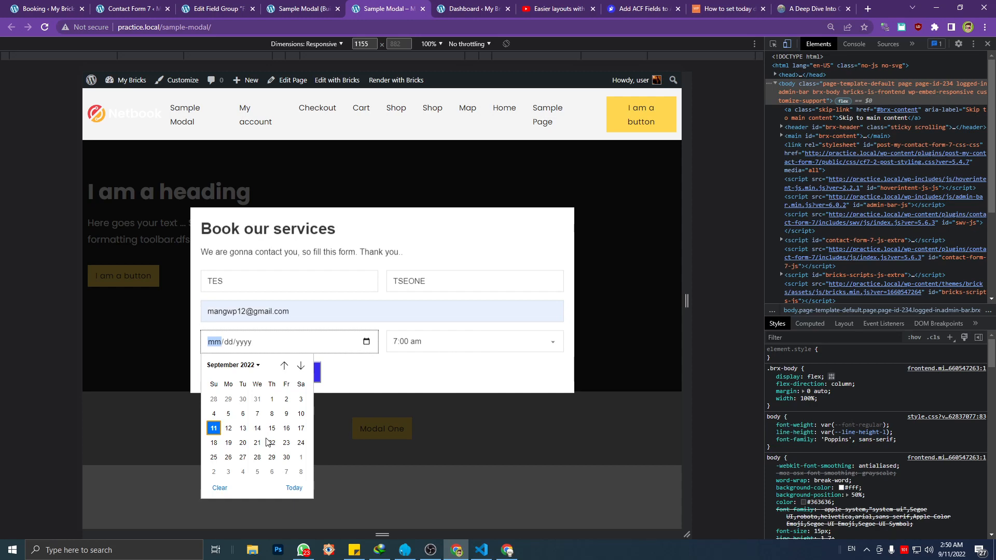
left_click(271, 442)
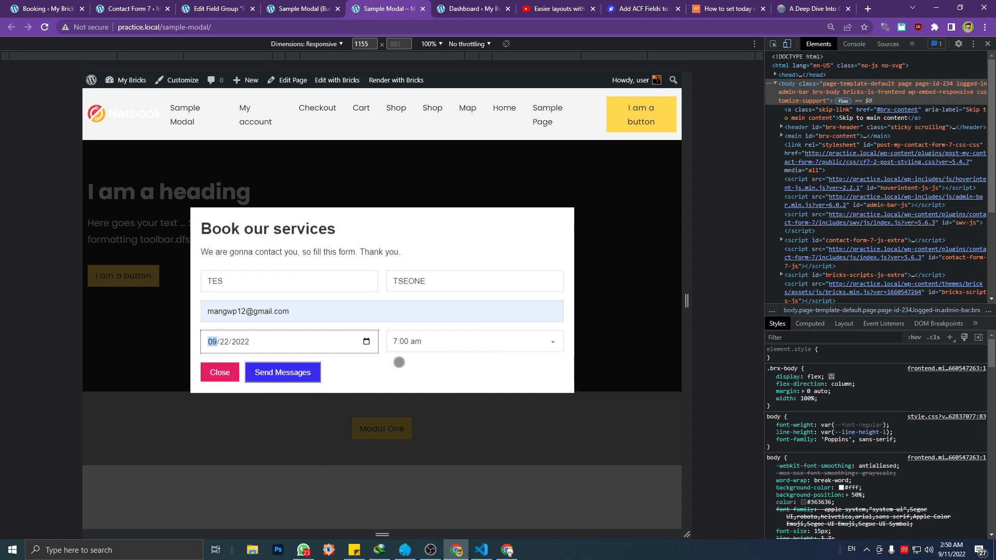
left_click(424, 341)
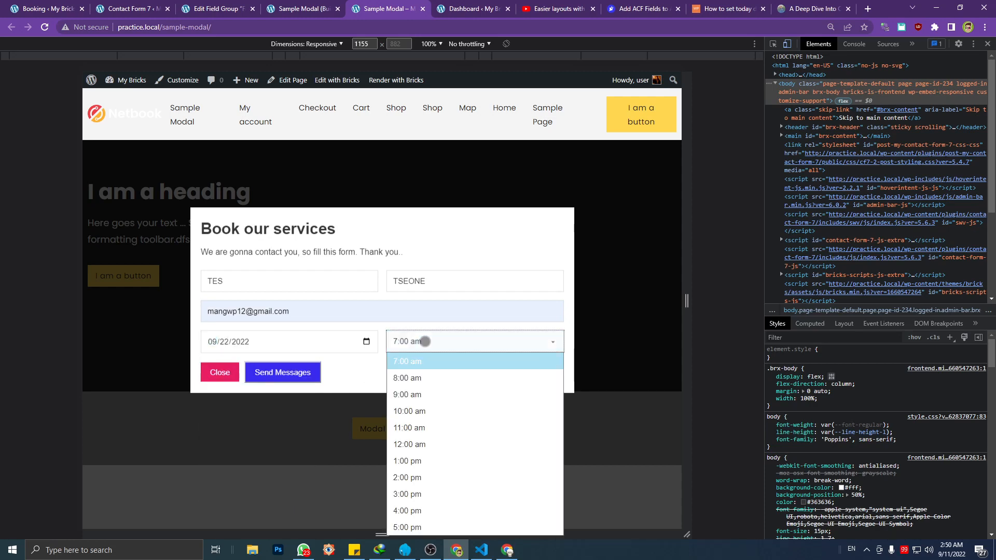
left_click(408, 495)
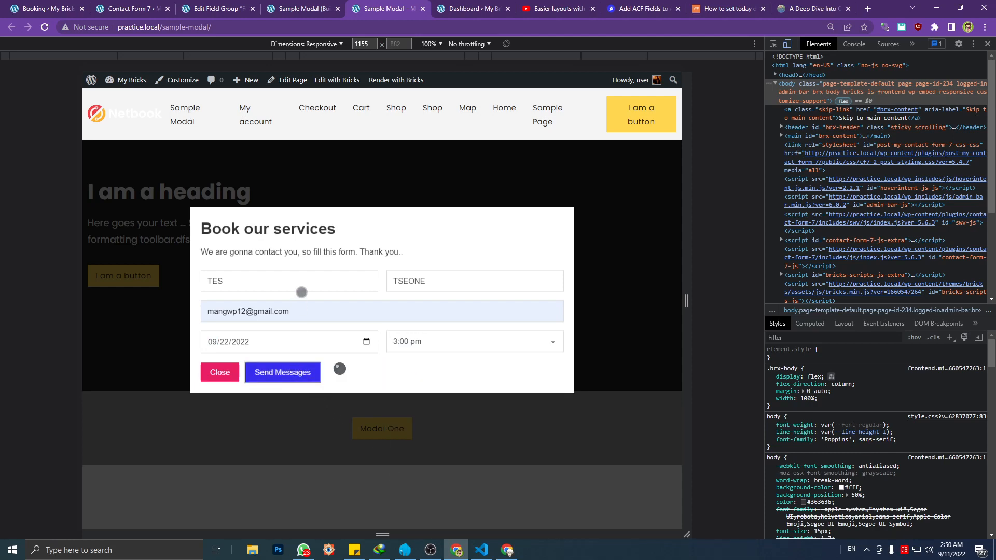
Refresh the Booking post list, check the custom fields of the new TES booking, and return to the list
left_click(60, 6)
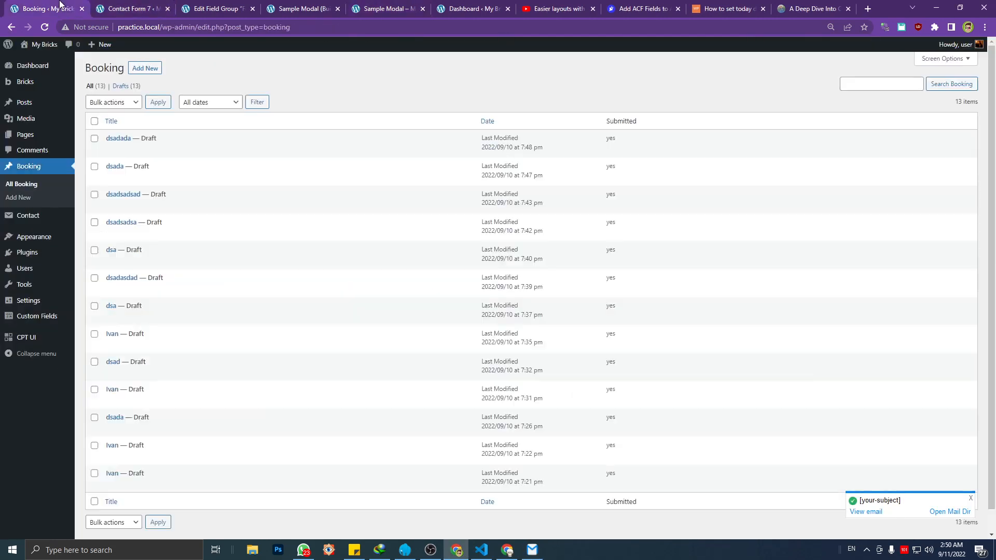
left_click(188, 31)
key("Return")
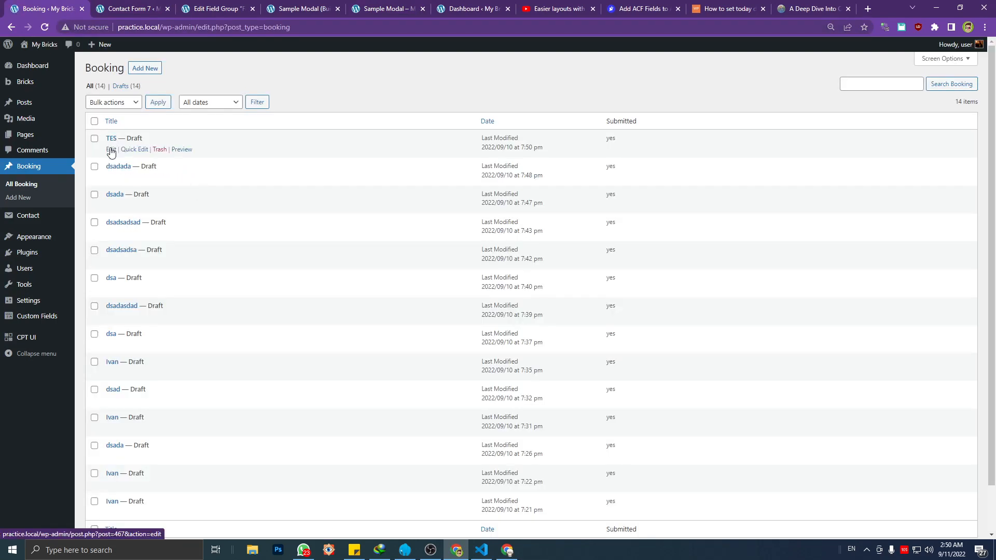
left_click(111, 149)
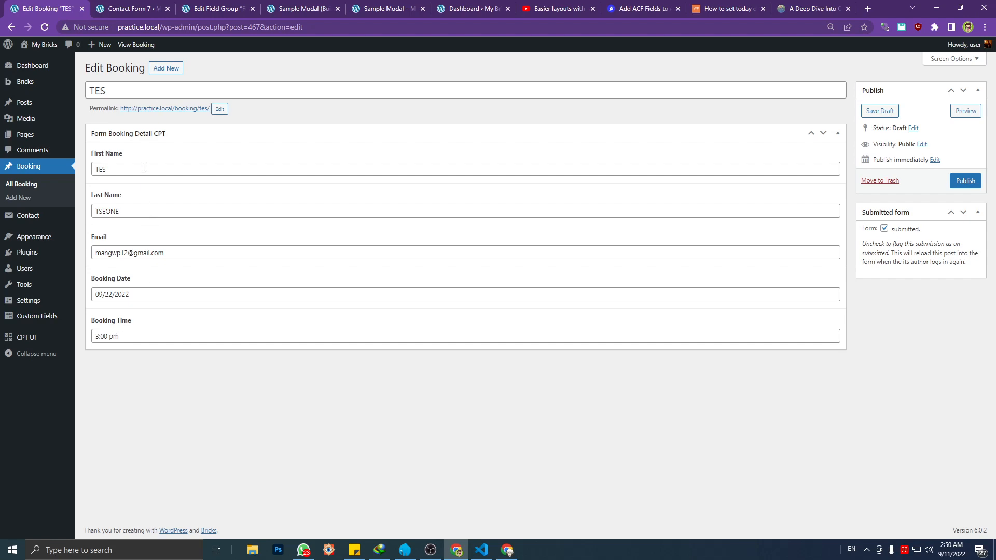
left_click(41, 189)
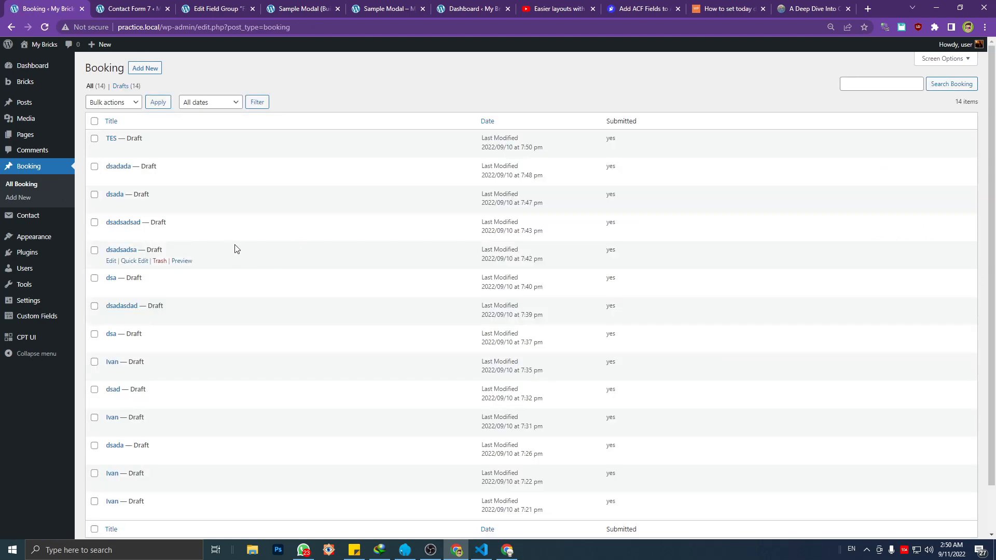
scroll(208, 234, "down", 1)
scroll(192, 222, "up", 1)
Return to the live Sample Modal page, dismiss the thank-you message, and reopen and close the booking form
key("ctrl+Tab")
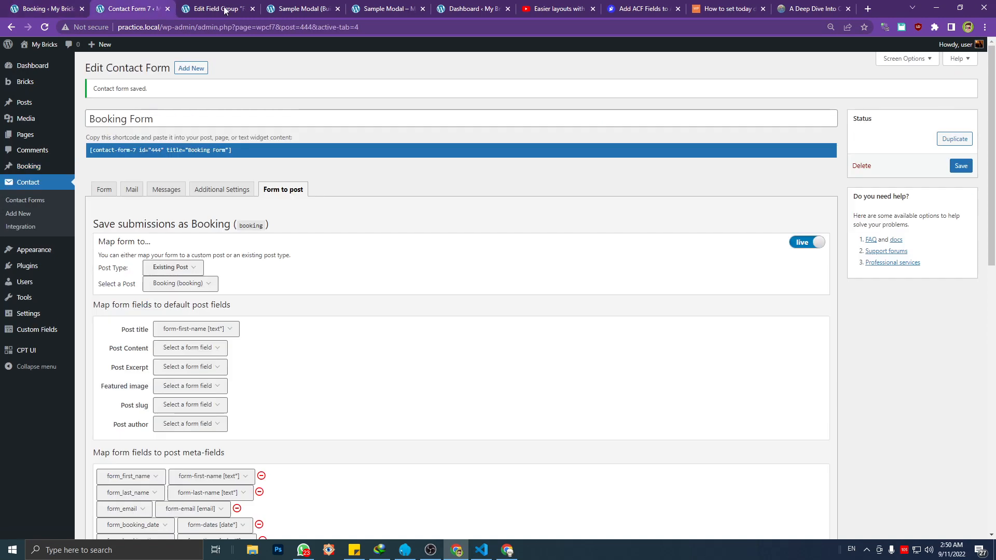
left_click(225, 9)
left_click(305, 7)
left_click(371, 9)
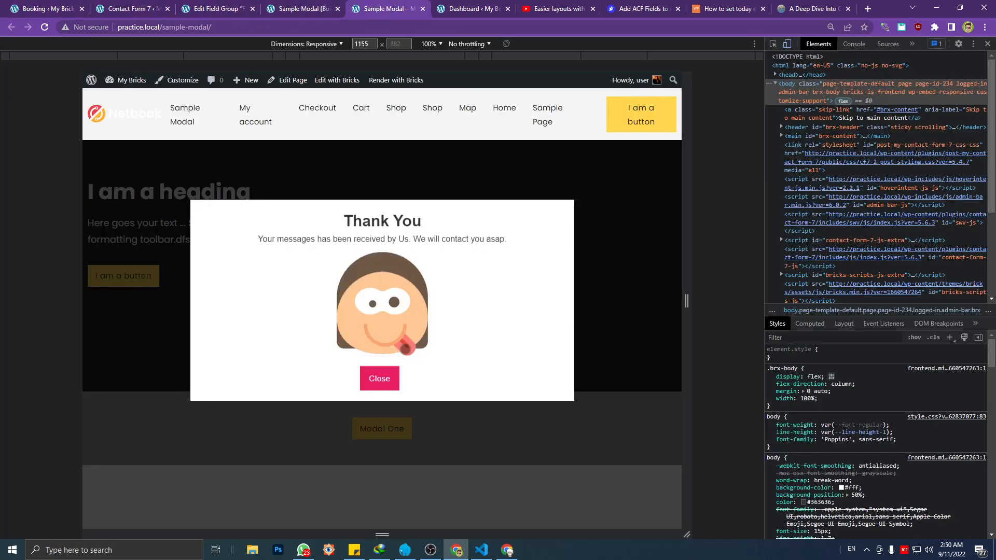
left_click(382, 371)
left_click(375, 422)
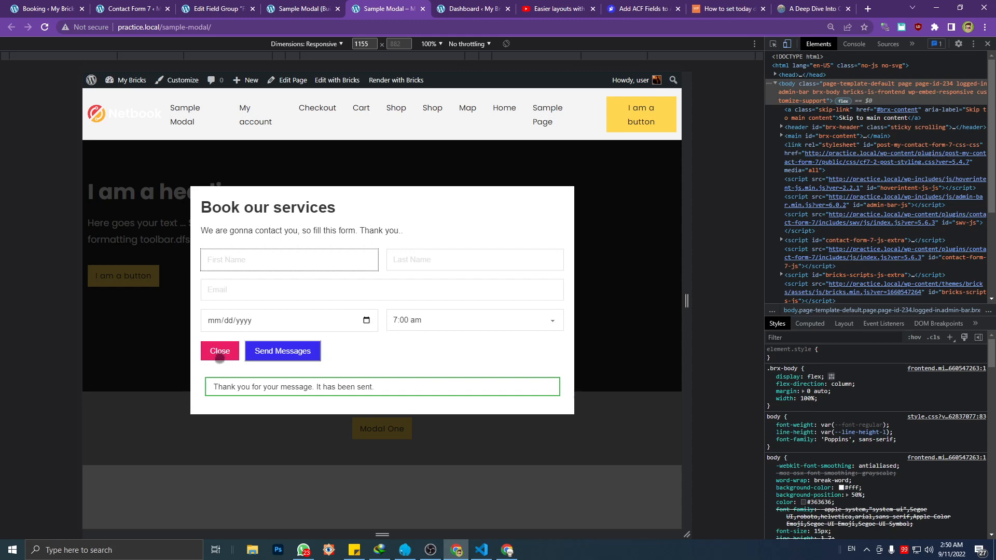
left_click(219, 351)
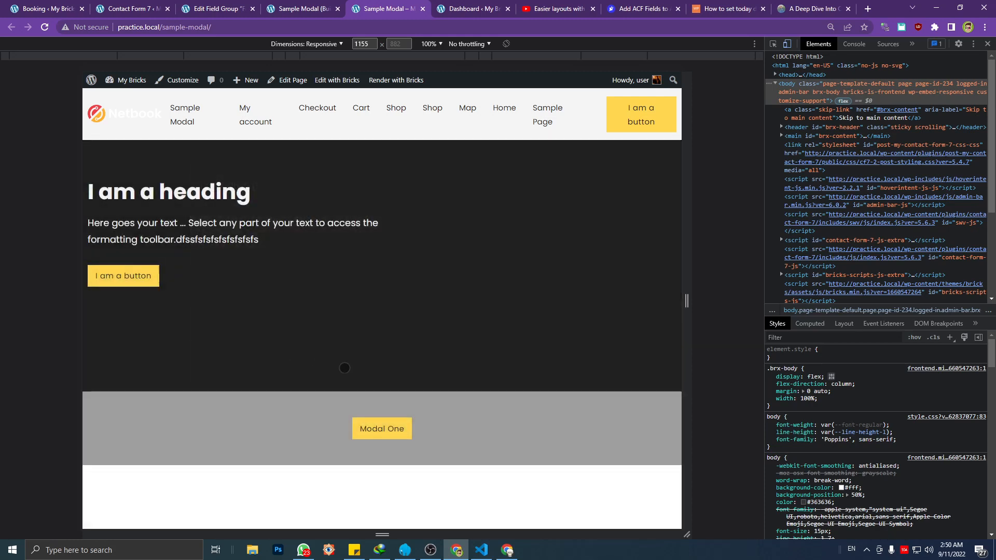
Reopen the booking modal and try out the 8:00 am, 10:00 am and 7:00 am options in the booking time selector
left_click(377, 424)
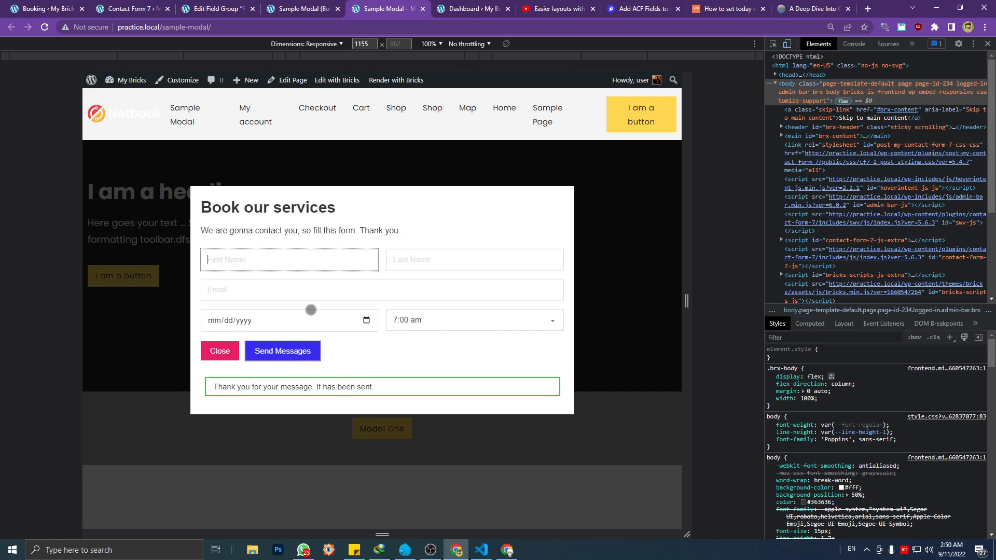
left_click(418, 325)
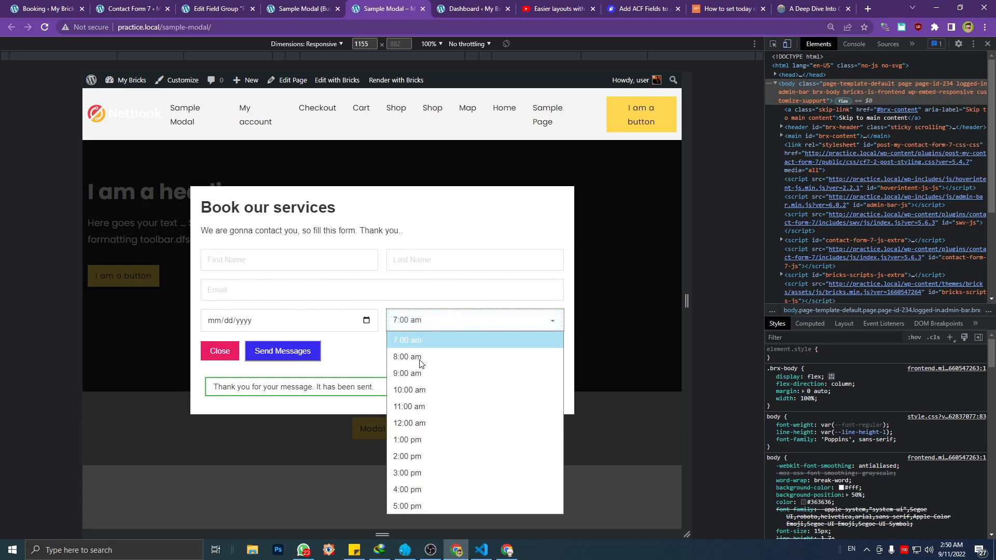
left_click(420, 357)
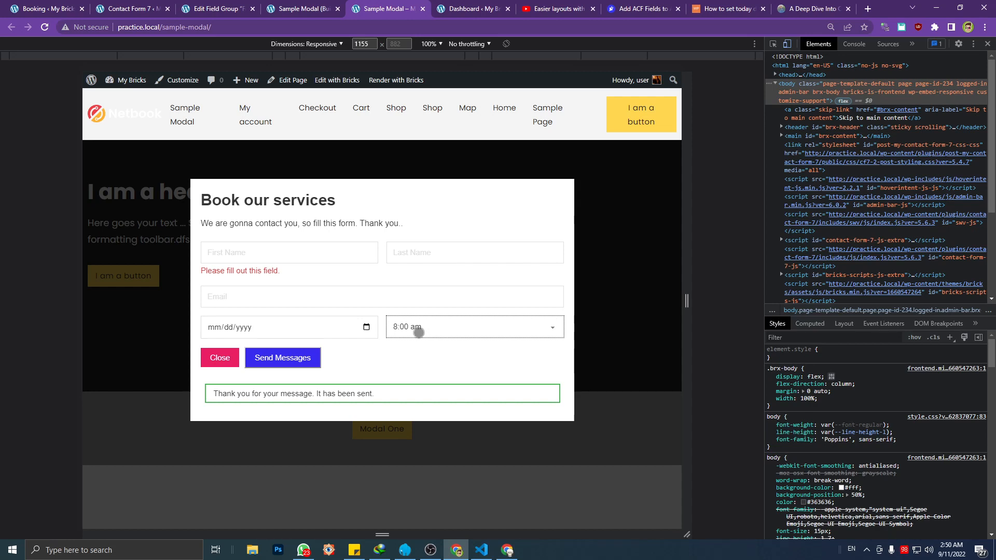
left_click(418, 332)
left_click(420, 394)
left_click(412, 327)
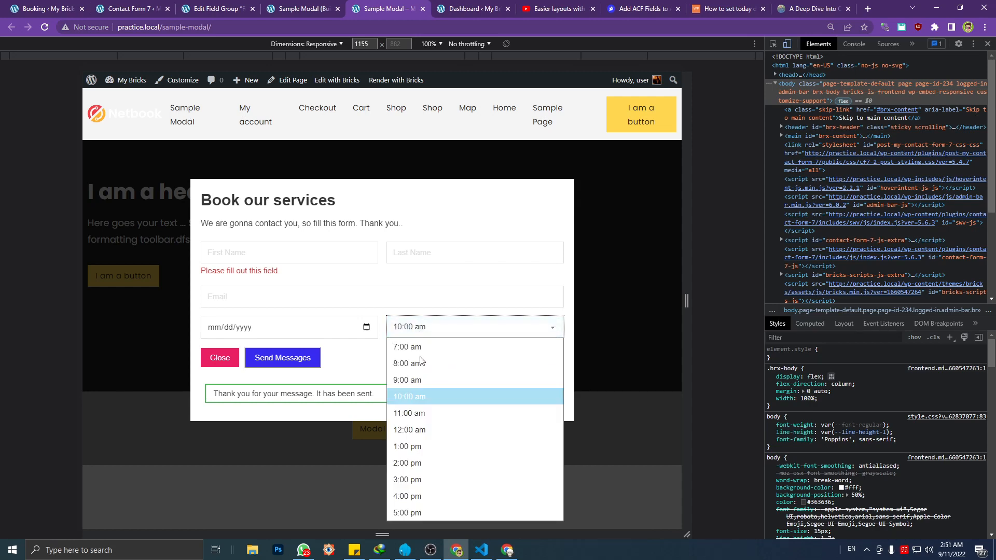
left_click(414, 351)
left_click(416, 332)
left_click(421, 345)
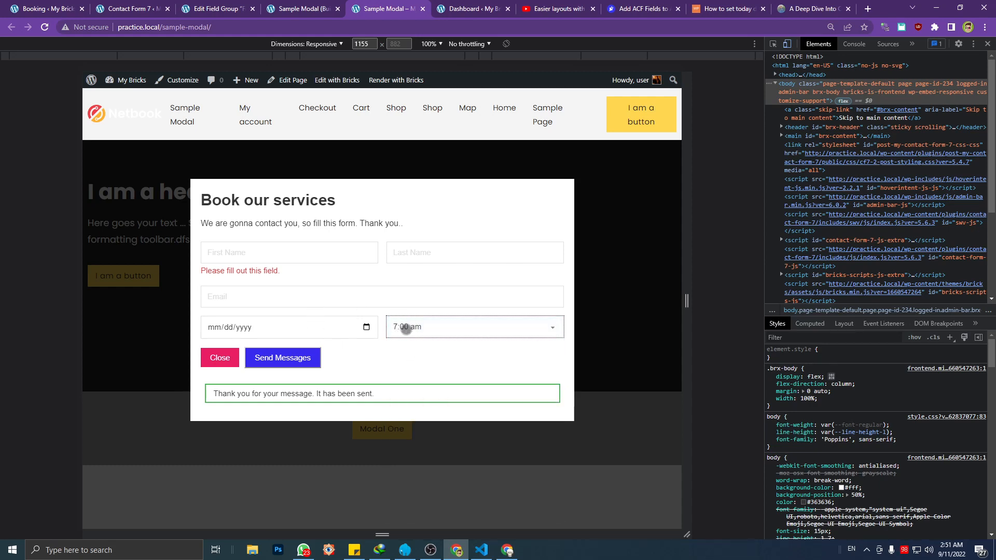
left_click(380, 459)
left_click(370, 429)
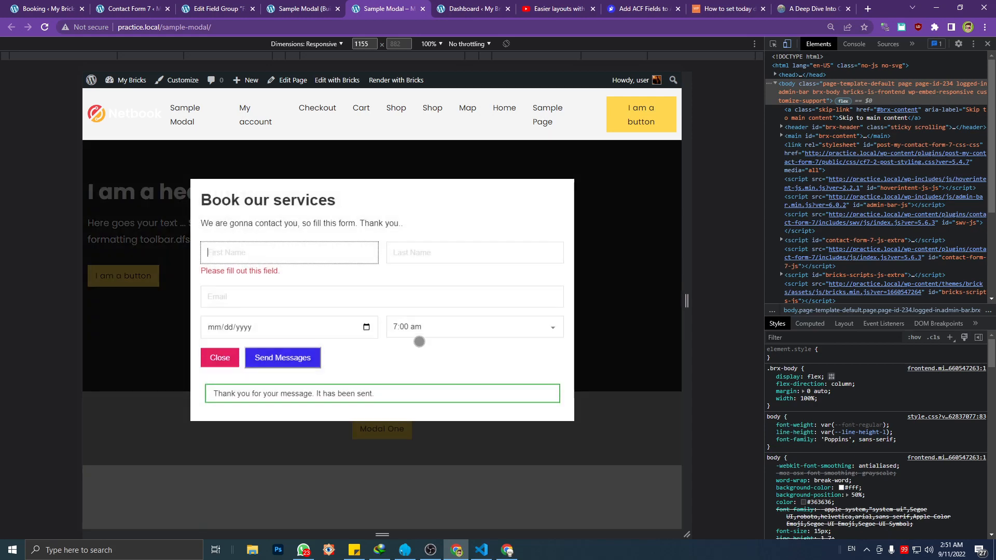
left_click(418, 335)
left_click(414, 350)
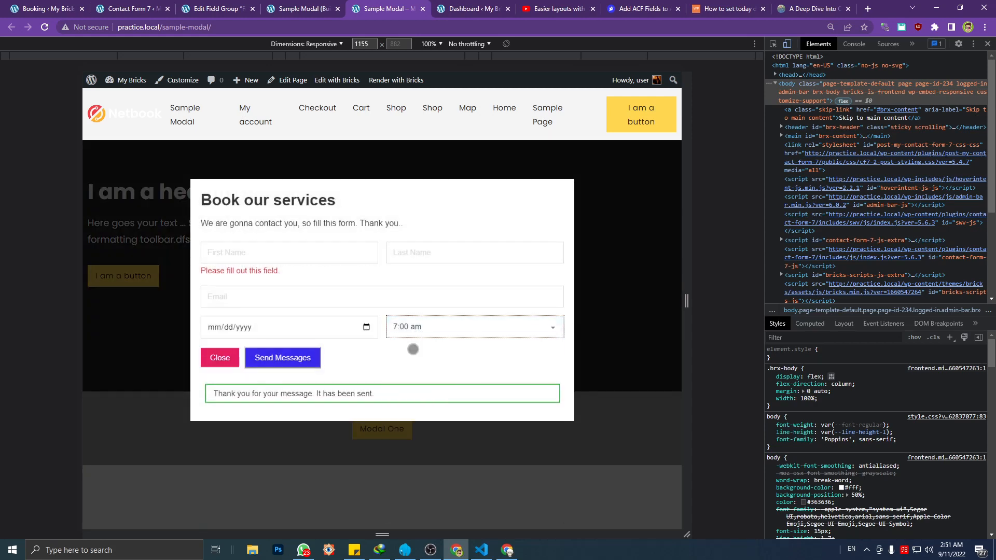
left_click(267, 273)
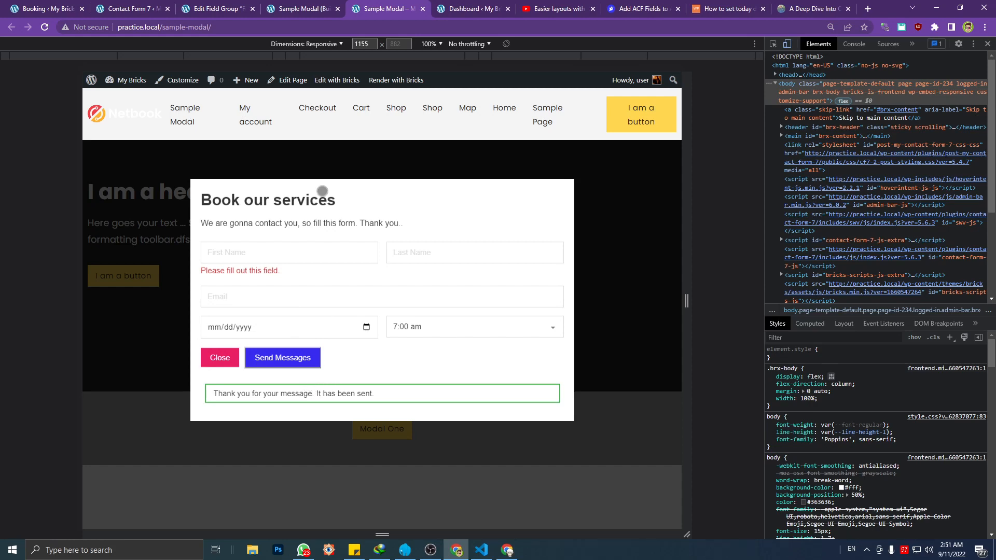
Leave the Booking Form editor without saving and show the list of all bookings in its place
left_click(197, 7)
left_click(127, 8)
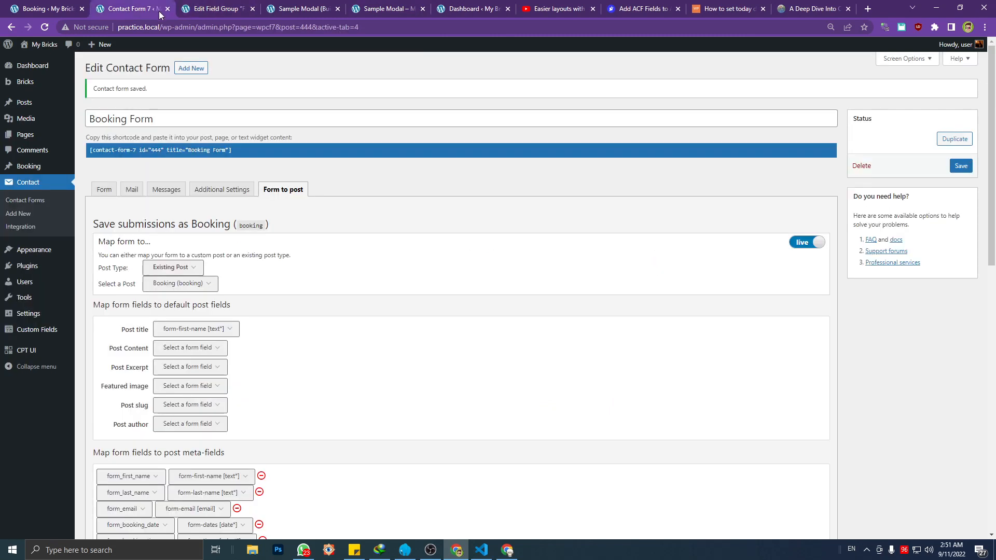
left_click(43, 201)
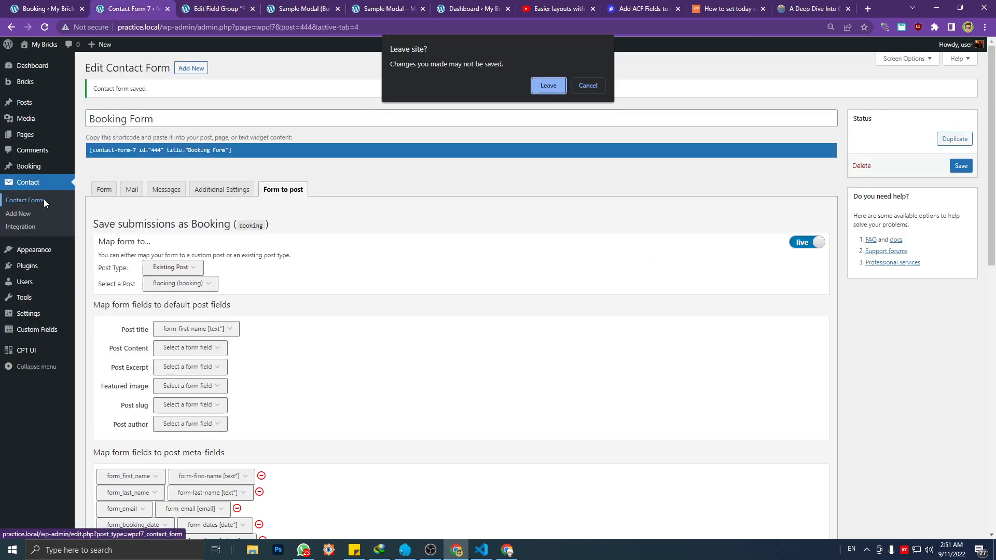
left_click(574, 86)
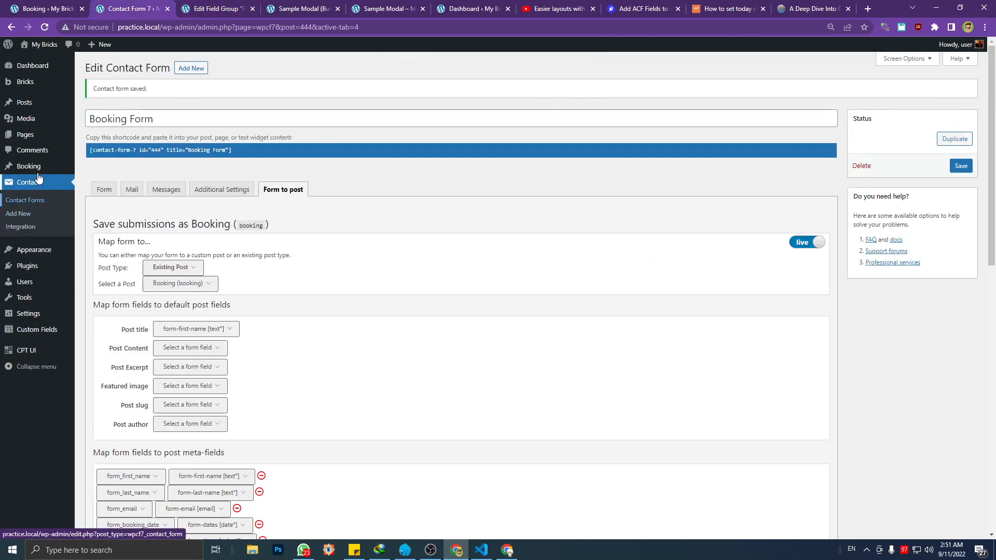
left_click(98, 167)
left_click(539, 107)
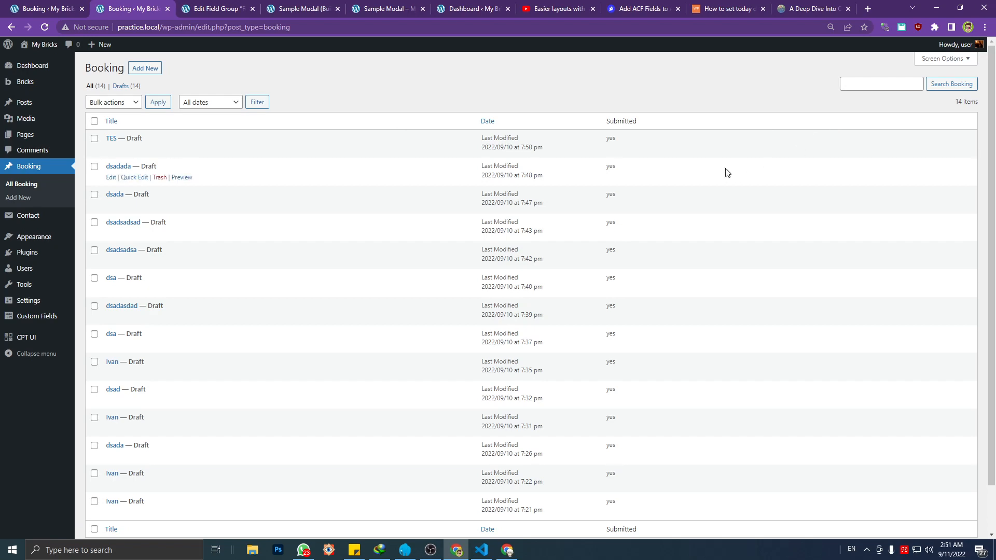
left_click(223, 7)
left_click(270, 6)
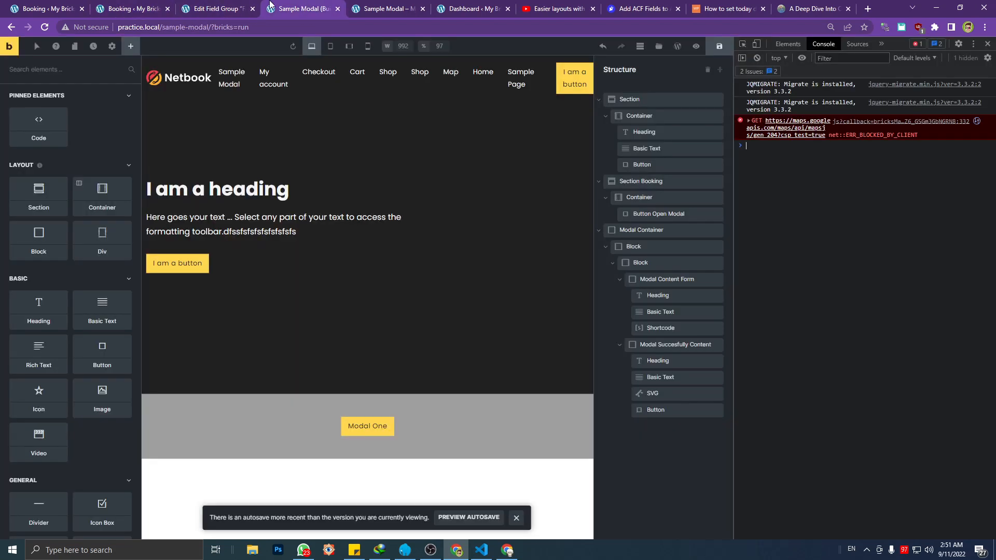
left_click(73, 7)
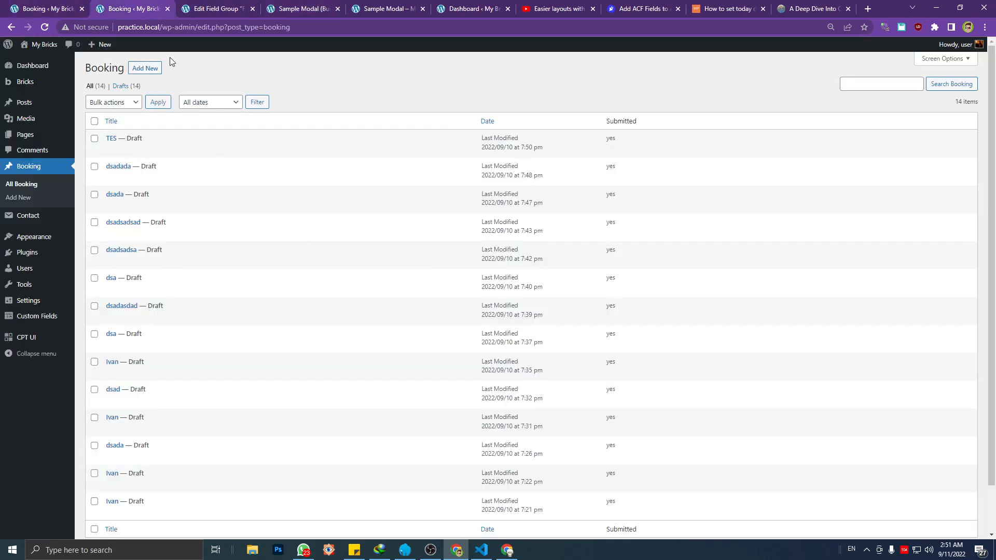
left_click(192, 4)
left_click(269, 5)
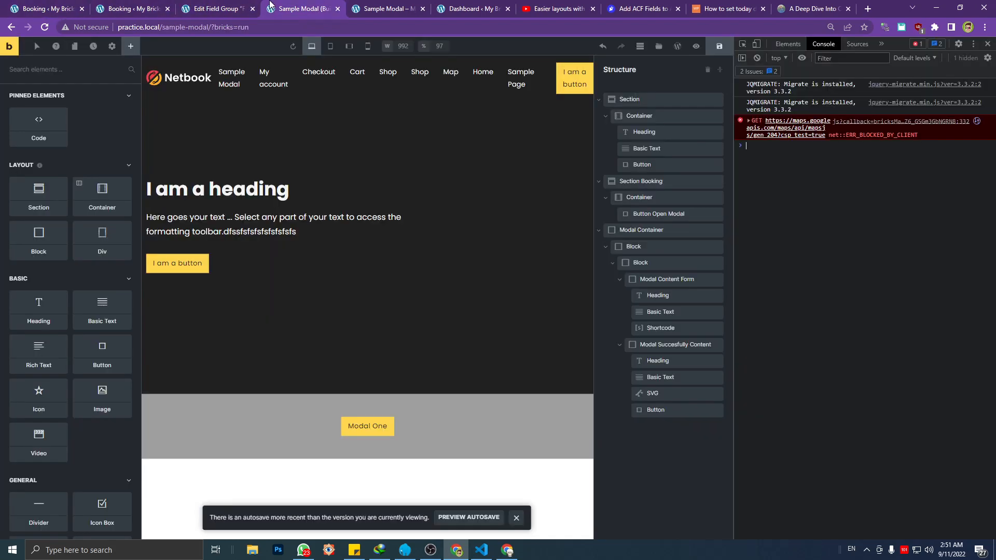
left_click(369, 425)
On the live Sample Modal page, enter the customer's first name, last name dsada and e-mail in the booking form
left_click(379, 4)
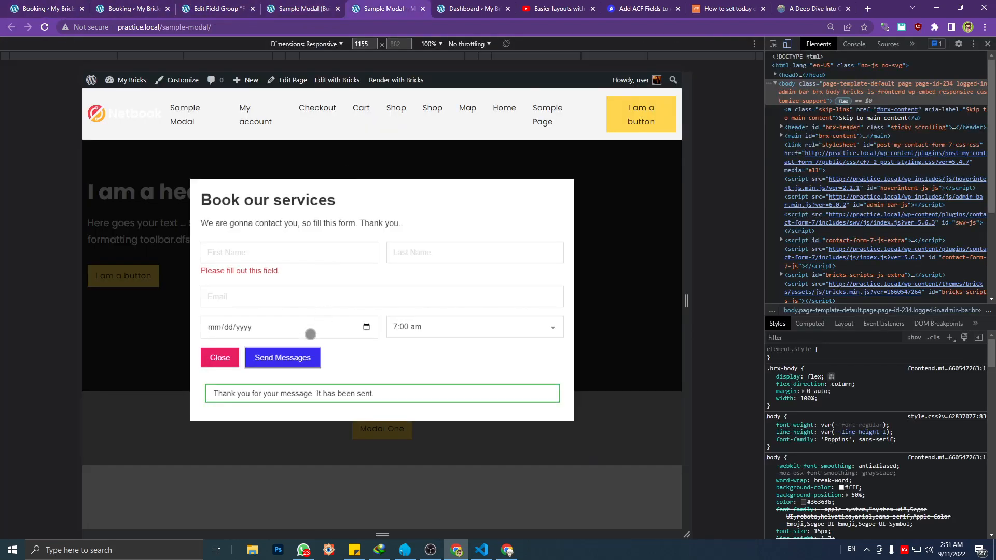
left_click(258, 260)
type("Ivan")
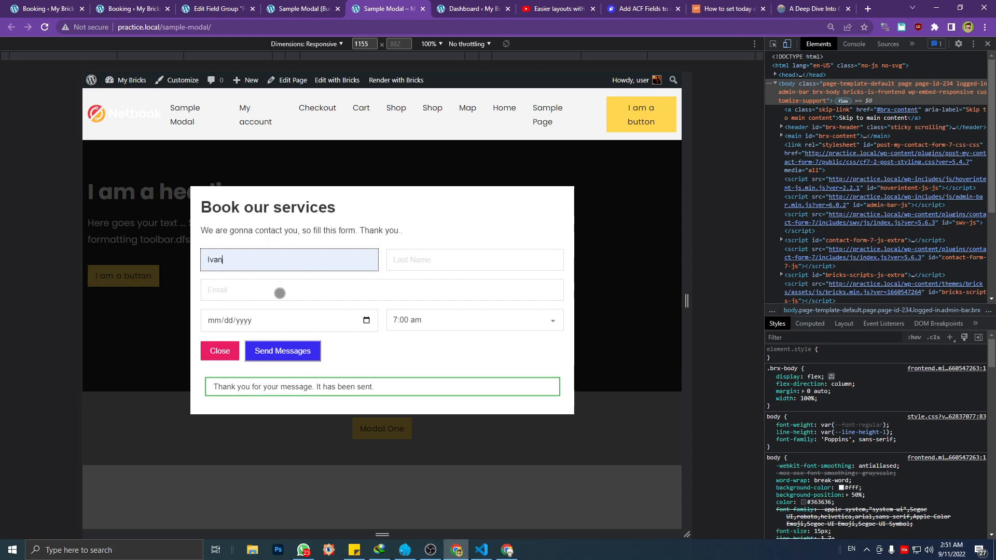
left_click(440, 253)
left_click(449, 289)
left_click(286, 293)
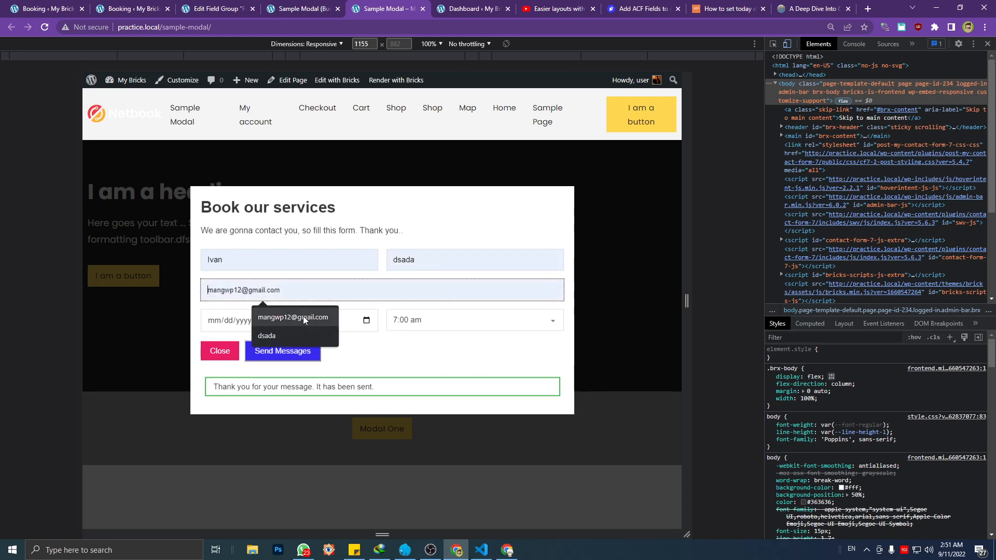
left_click(294, 318)
Set the booking date to 09/07/2022 and the time to 9:00 am, then submit the form and close the thank-you modal
left_click(366, 320)
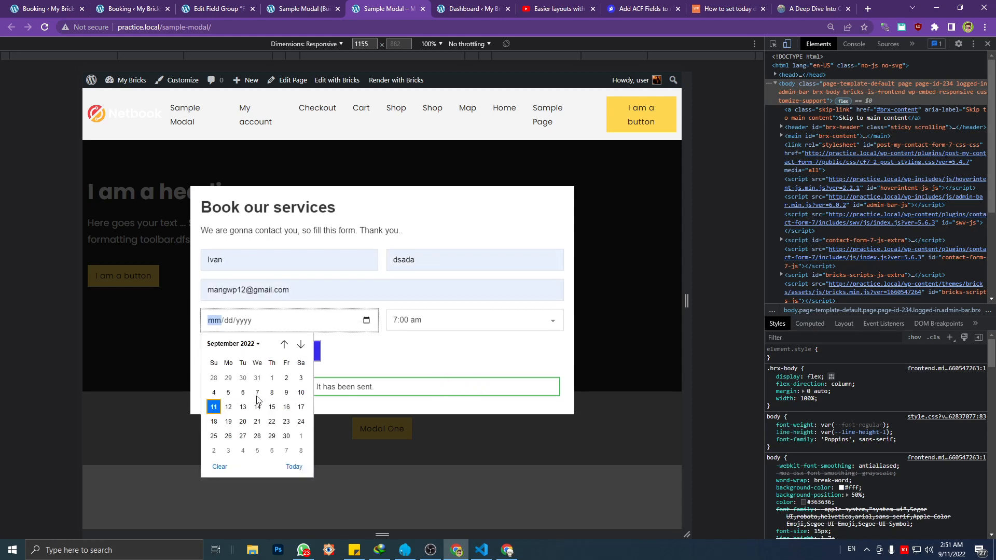
left_click(258, 392)
left_click(509, 324)
left_click(429, 370)
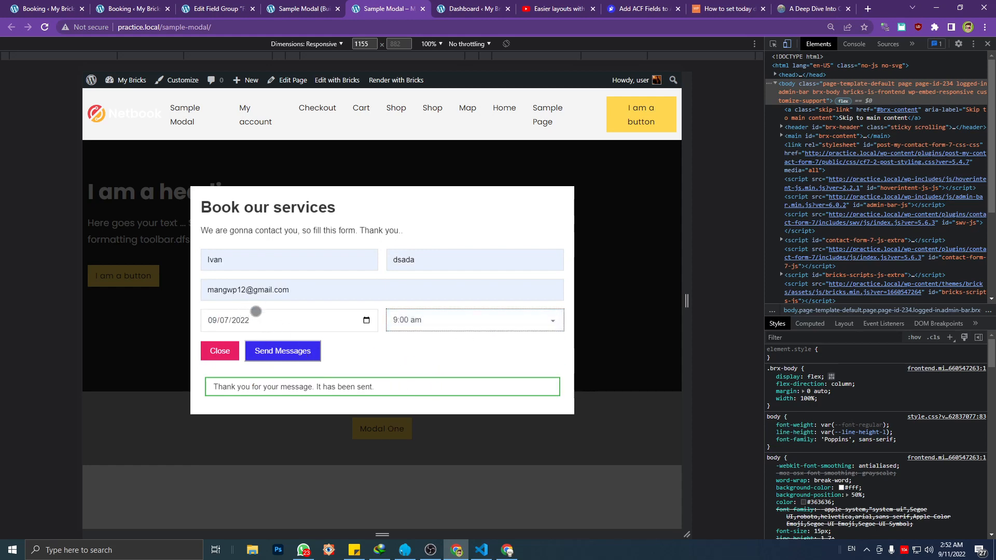
left_click(291, 357)
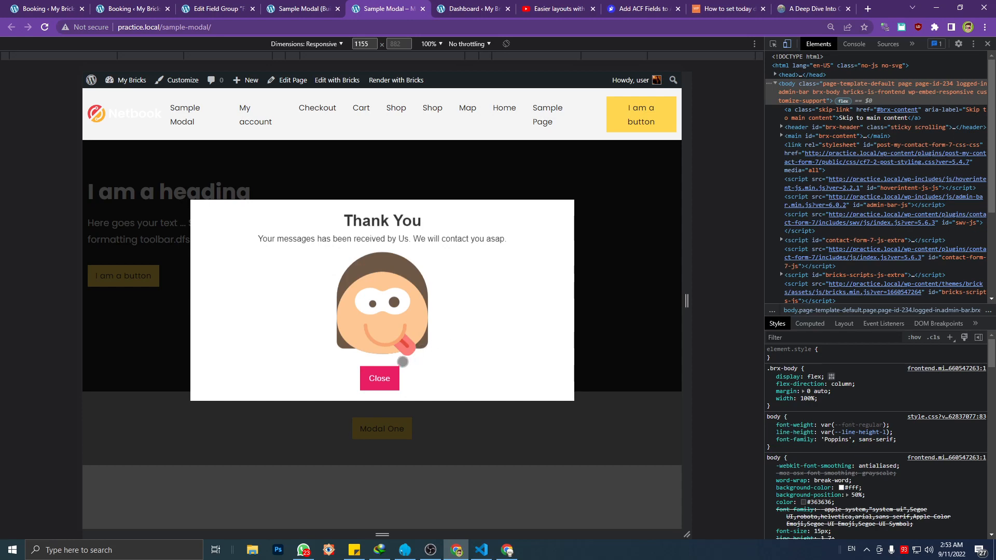
left_click(388, 379)
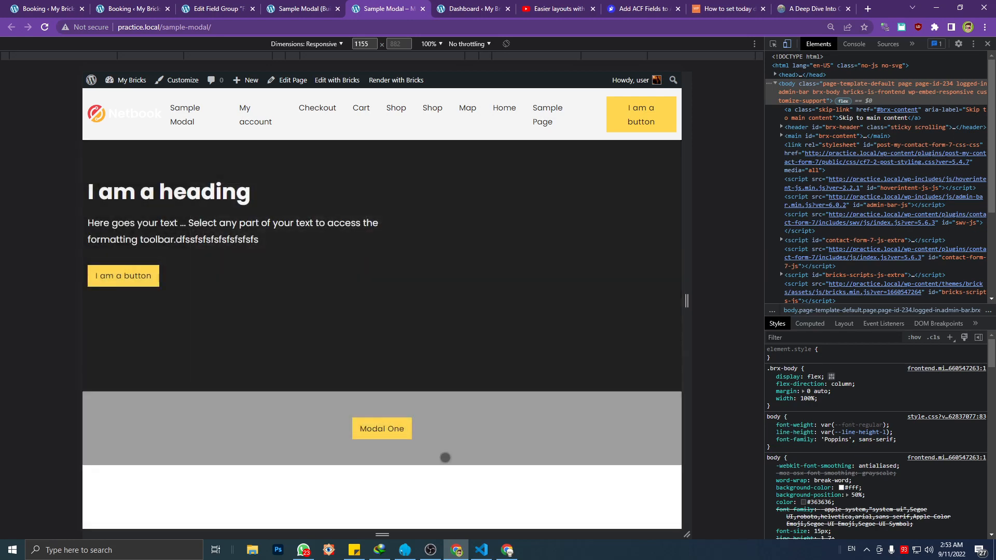